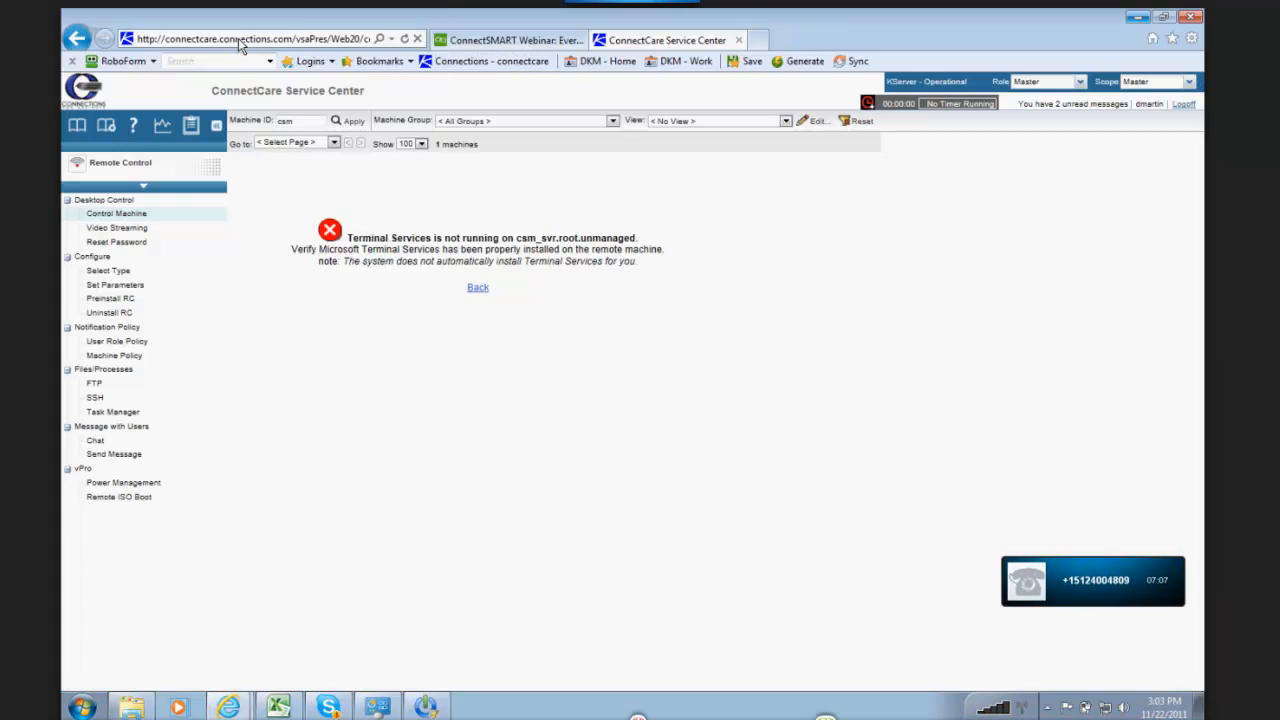
{"action": "left_click", "coordinate": [237, 37]}
{"action": "type", "text": "connectsmart.com/"}
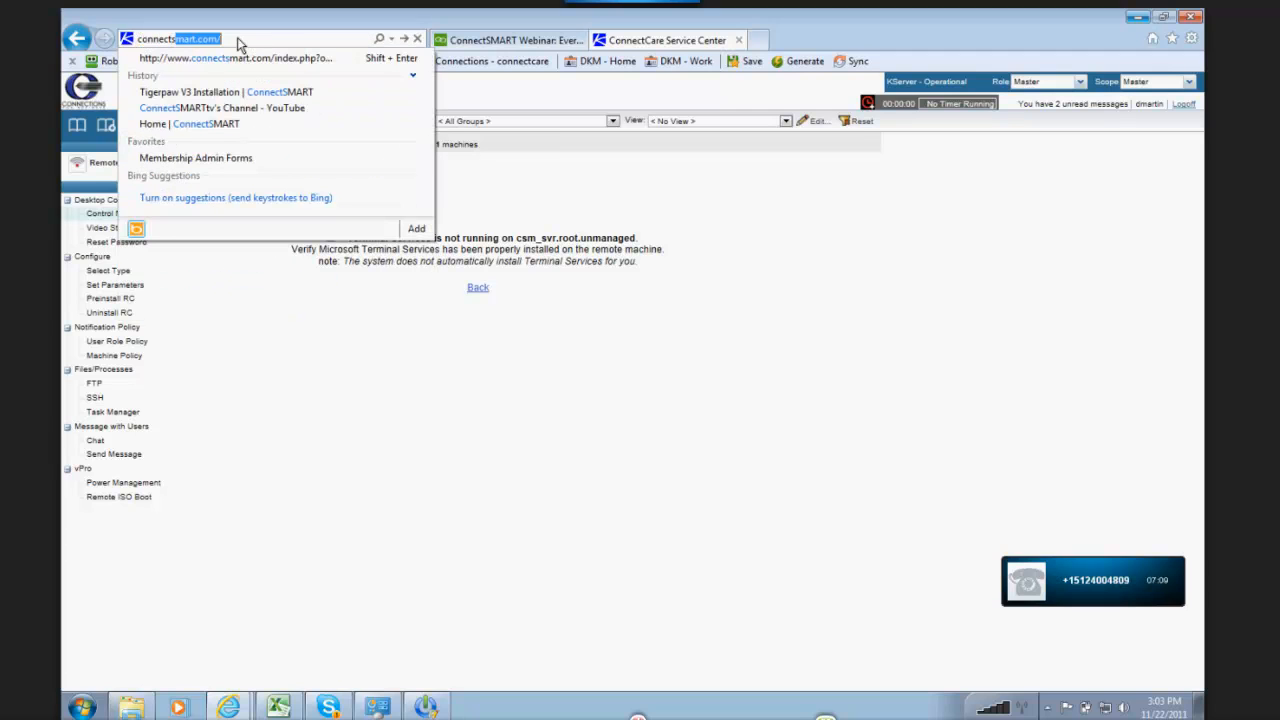
{"action": "key", "text": "Return"}
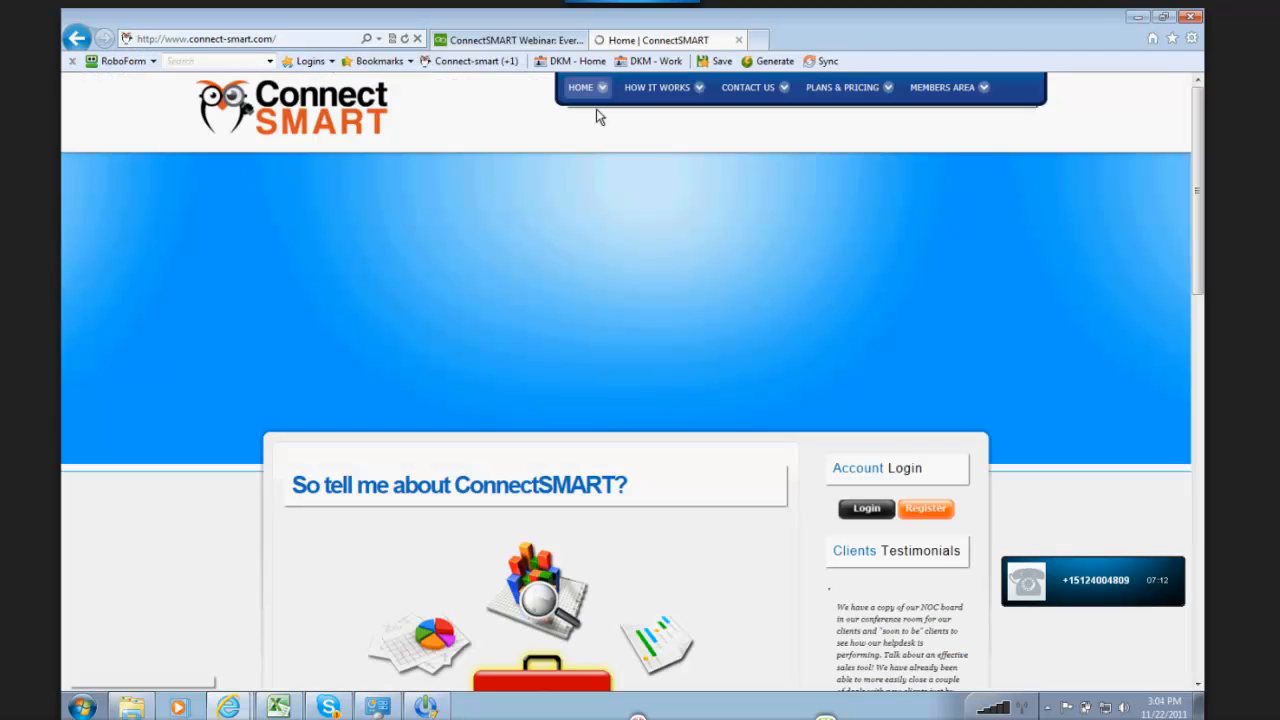
{"action": "mouse_move", "coordinate": [854, 88]}
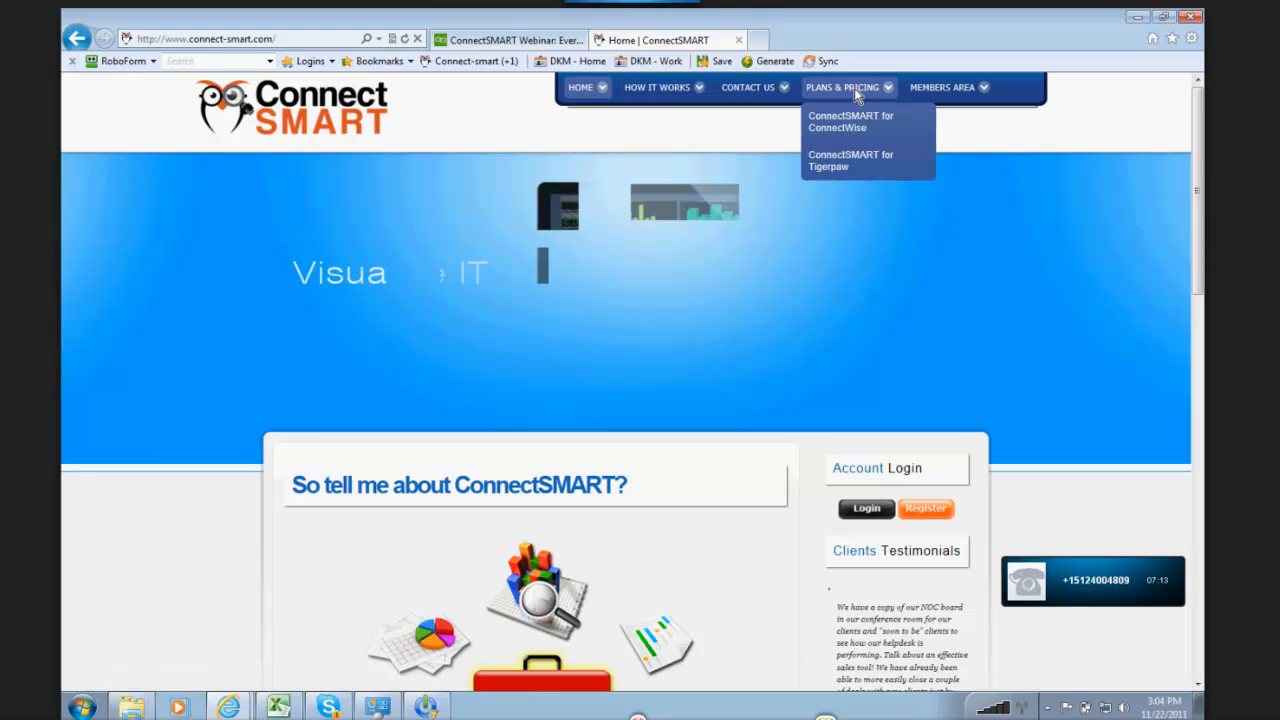
{"action": "left_click", "coordinate": [850, 121]}
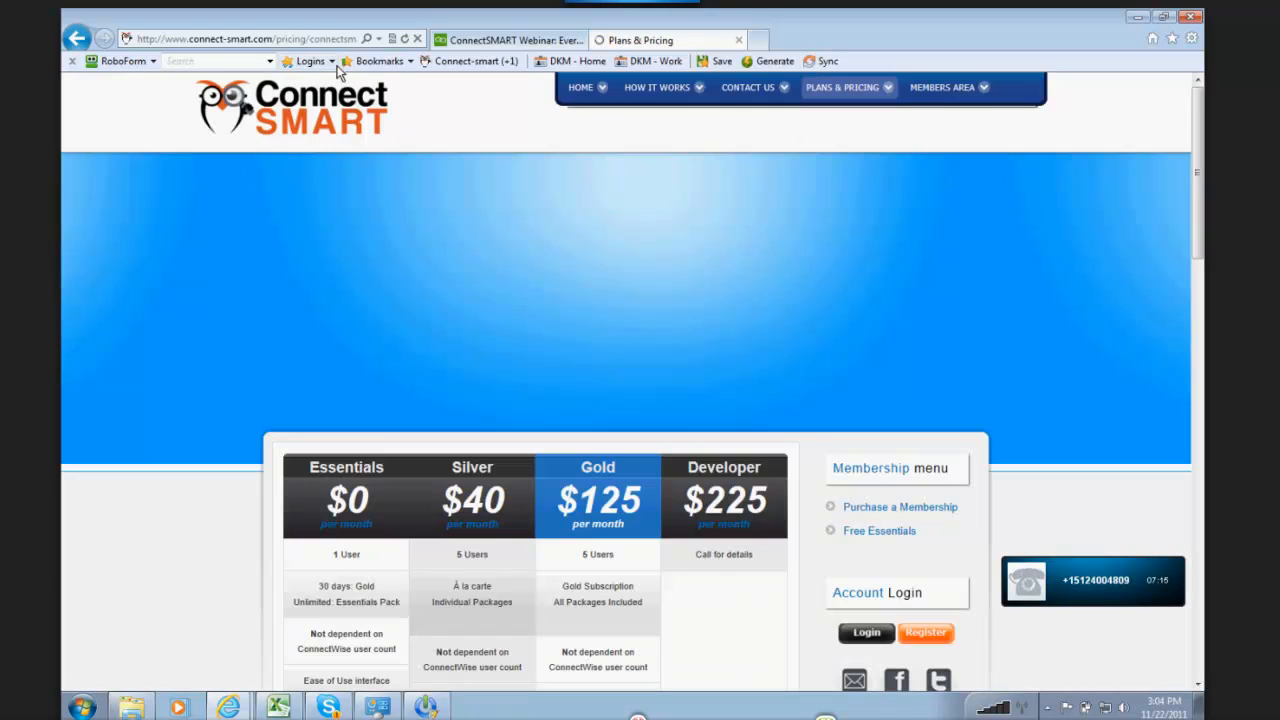
{"action": "scroll", "coordinate": [93, 366], "scroll_direction": "down", "scroll_amount": 1}
{"action": "scroll", "coordinate": [93, 367], "scroll_direction": "down", "scroll_amount": 3}
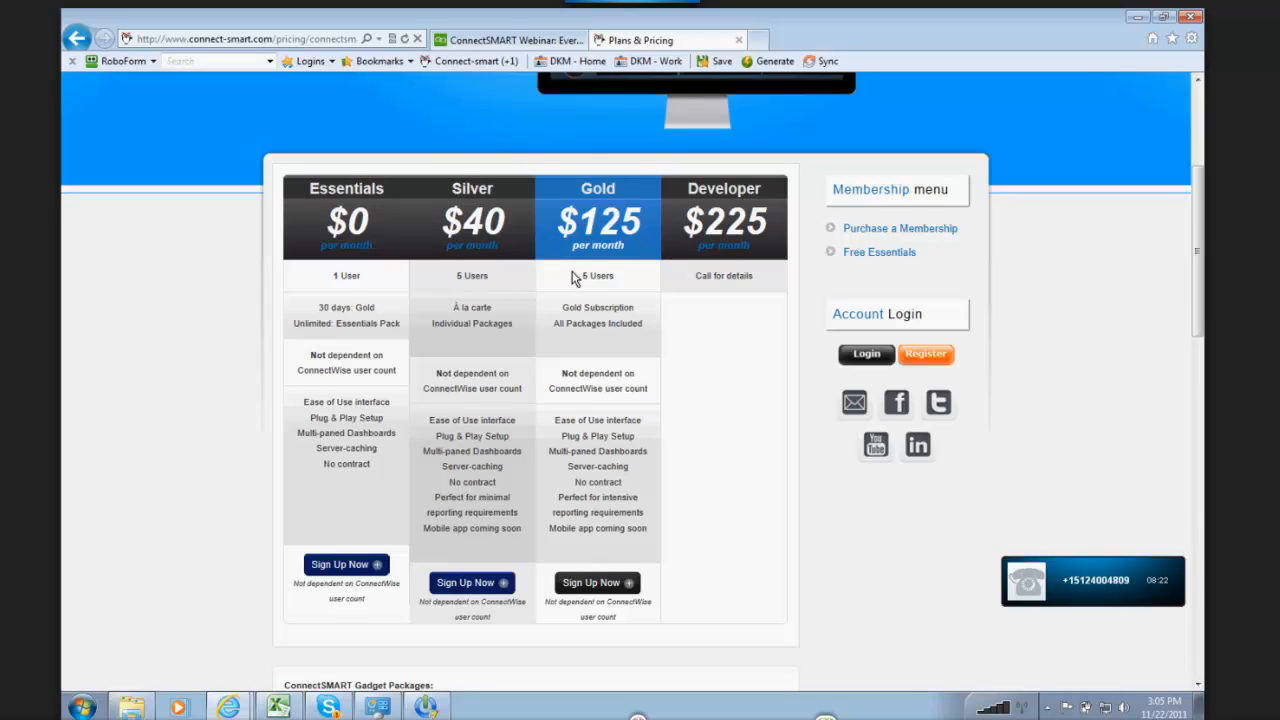
Step: Start the Silver plan sign-up and log in with the username and account password from the saved Connect-smart passcard
{"action": "left_click", "coordinate": [479, 590]}
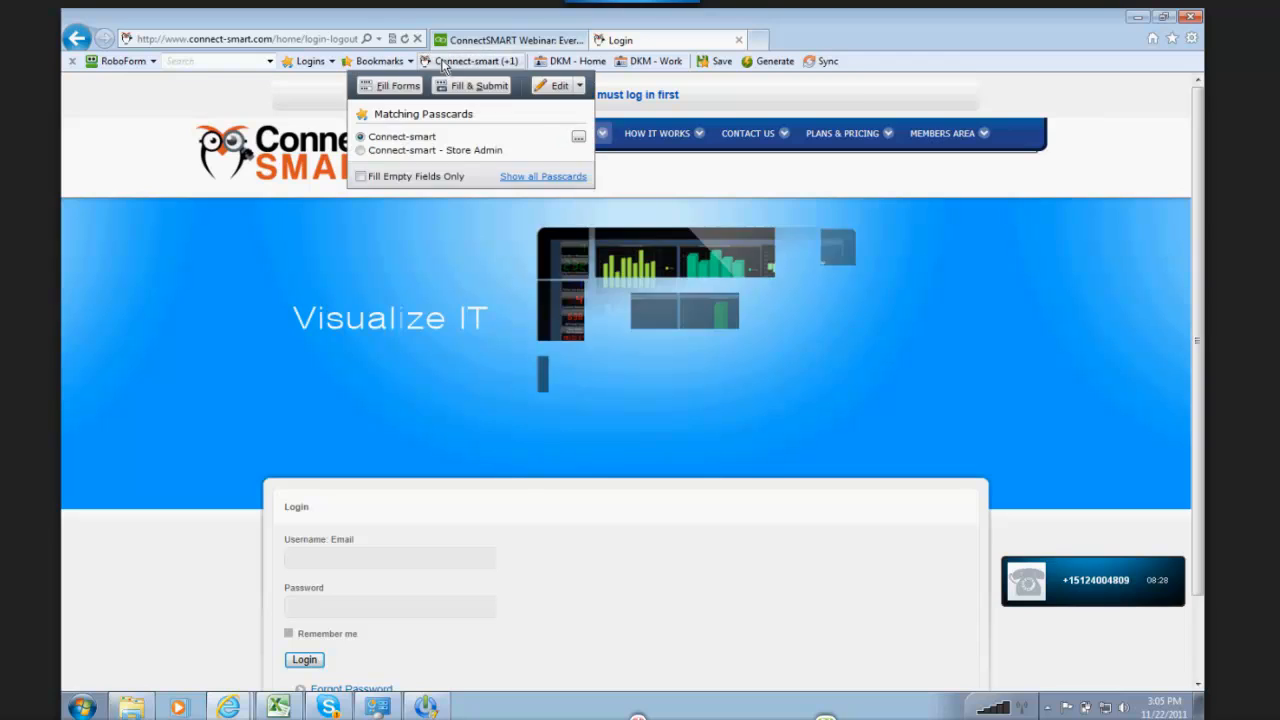
{"action": "left_click", "coordinate": [444, 63]}
{"action": "scroll", "coordinate": [160, 497], "scroll_direction": "down", "scroll_amount": 1}
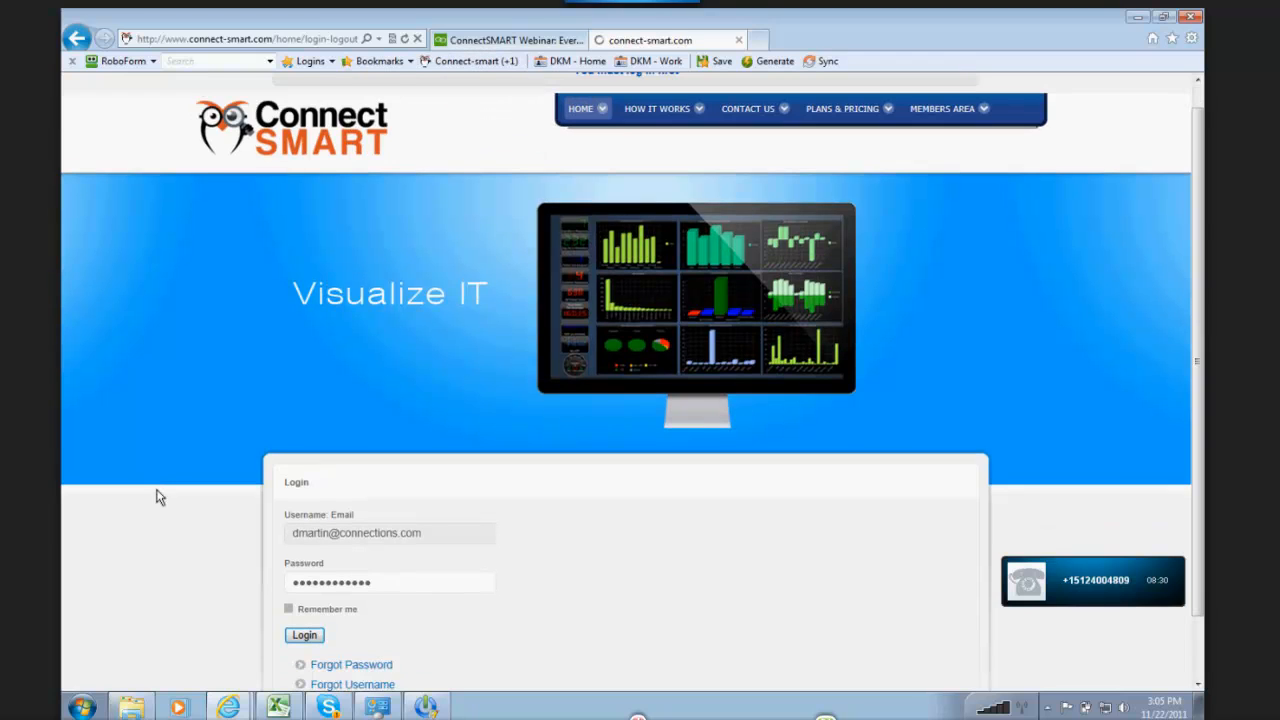
{"action": "scroll", "coordinate": [157, 497], "scroll_direction": "down", "scroll_amount": 3}
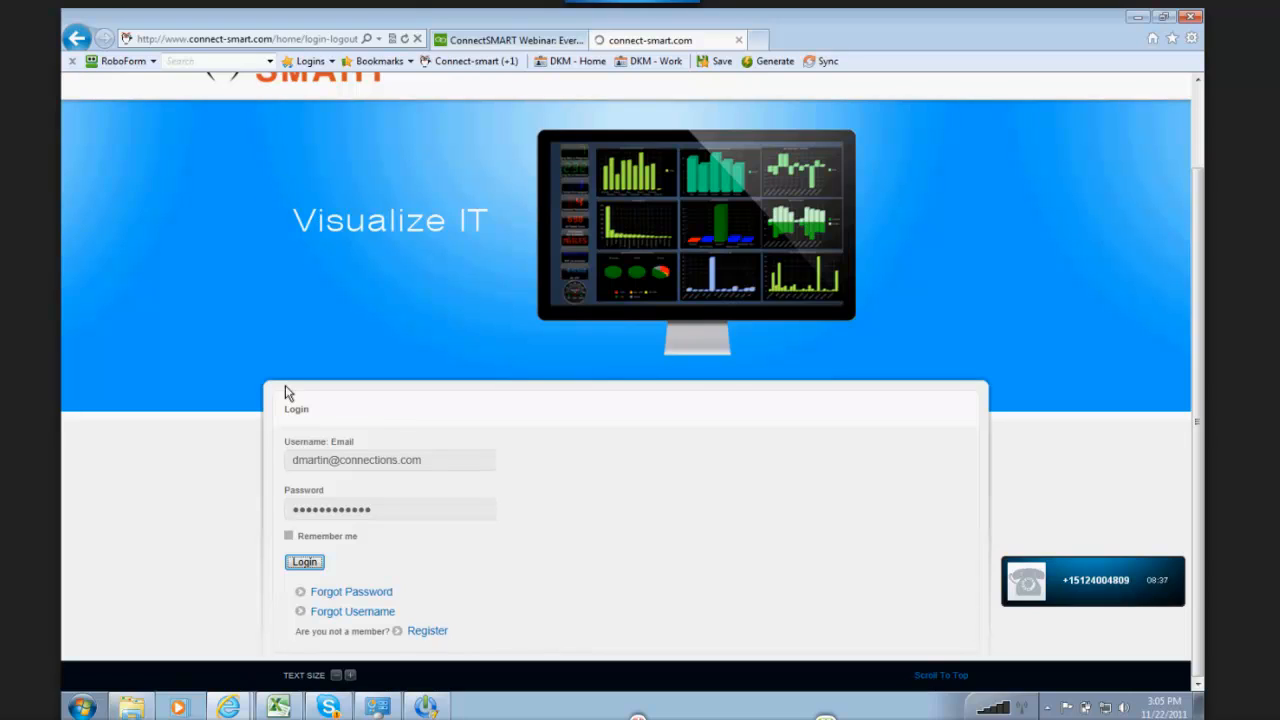
{"action": "left_click", "coordinate": [303, 563]}
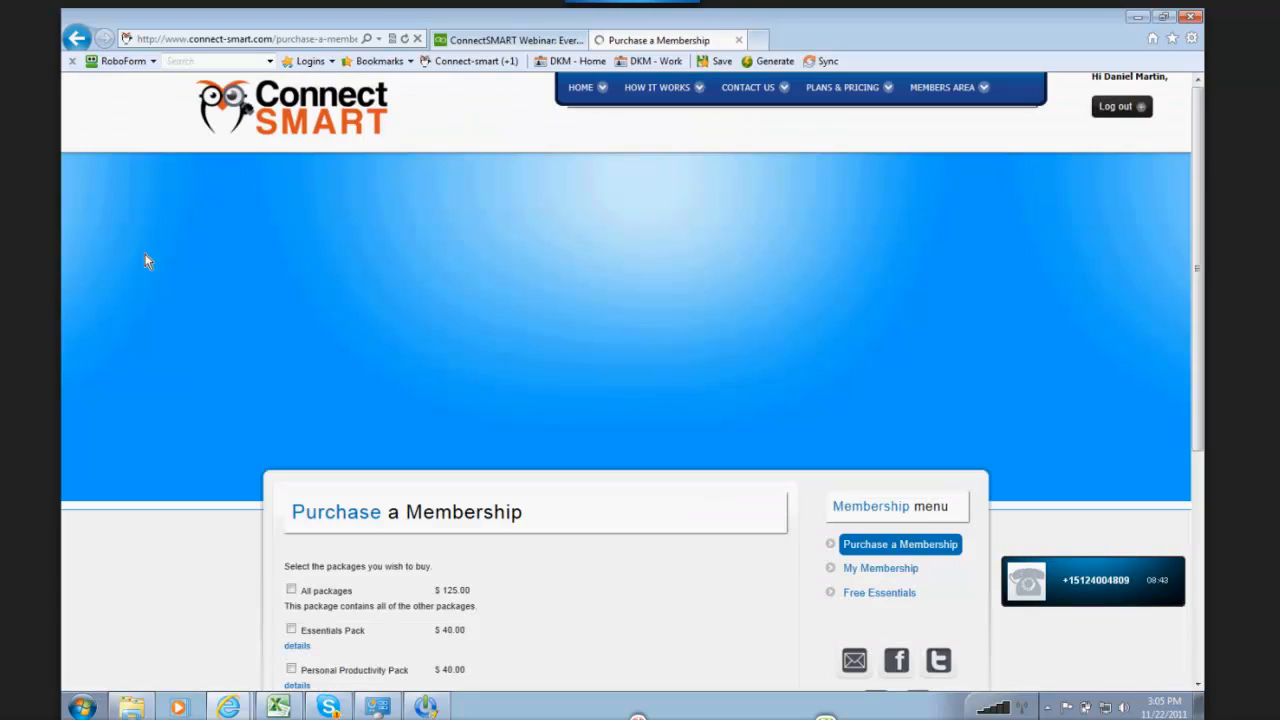
Step: Review the details of the Essentials, Personal Productivity, Team Productivity, Finance 1 and Finance 2 packs offered for purchase
{"action": "scroll", "coordinate": [145, 261], "scroll_direction": "down", "scroll_amount": 1}
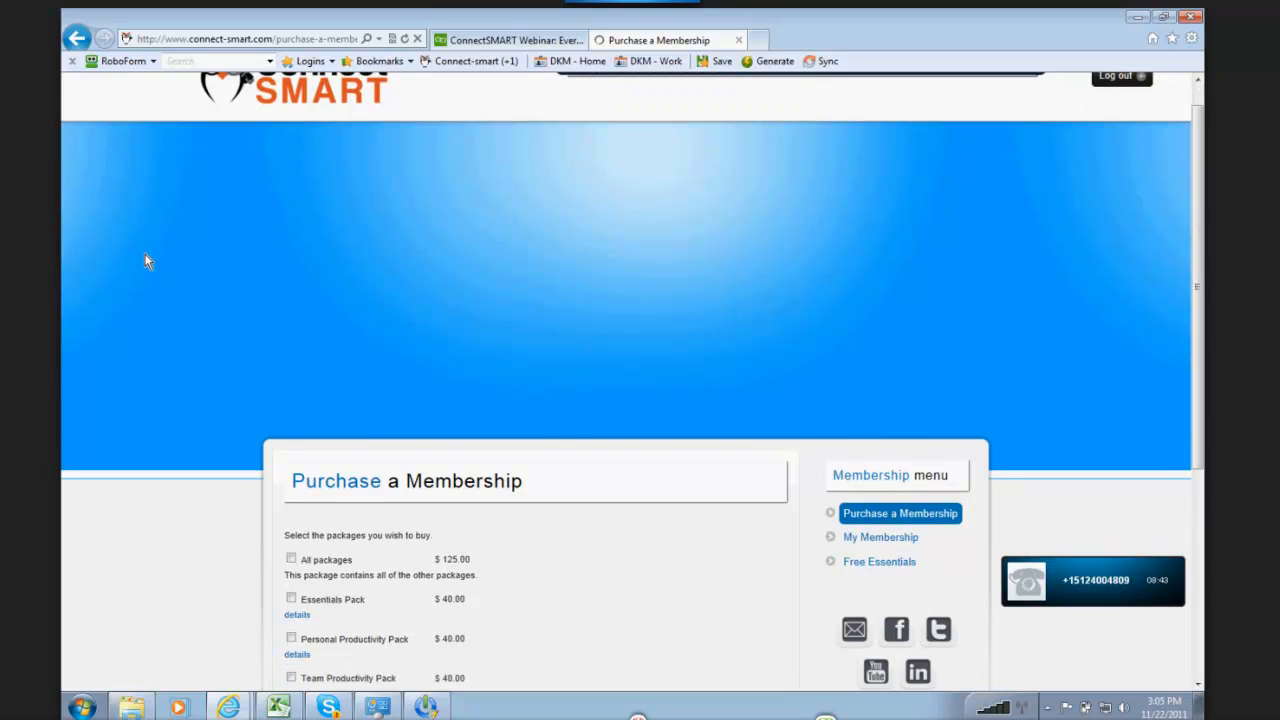
{"action": "scroll", "coordinate": [145, 261], "scroll_direction": "down", "scroll_amount": 4}
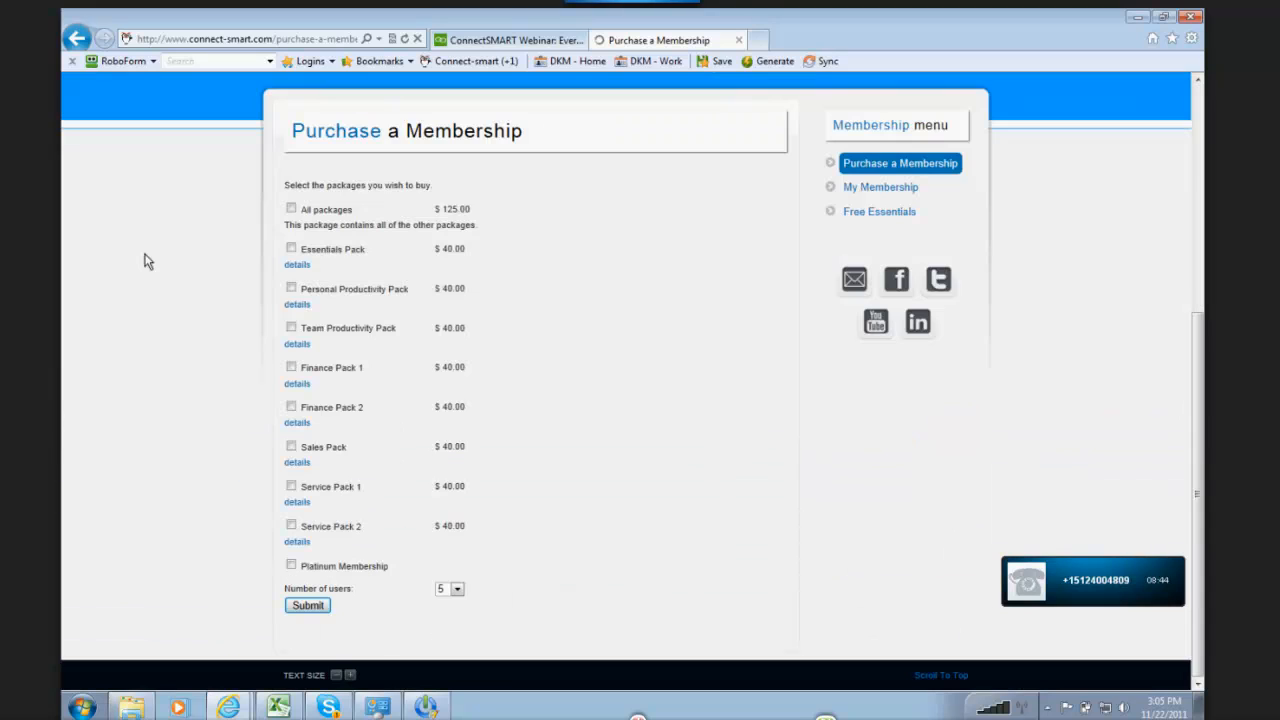
{"action": "left_click", "coordinate": [296, 264]}
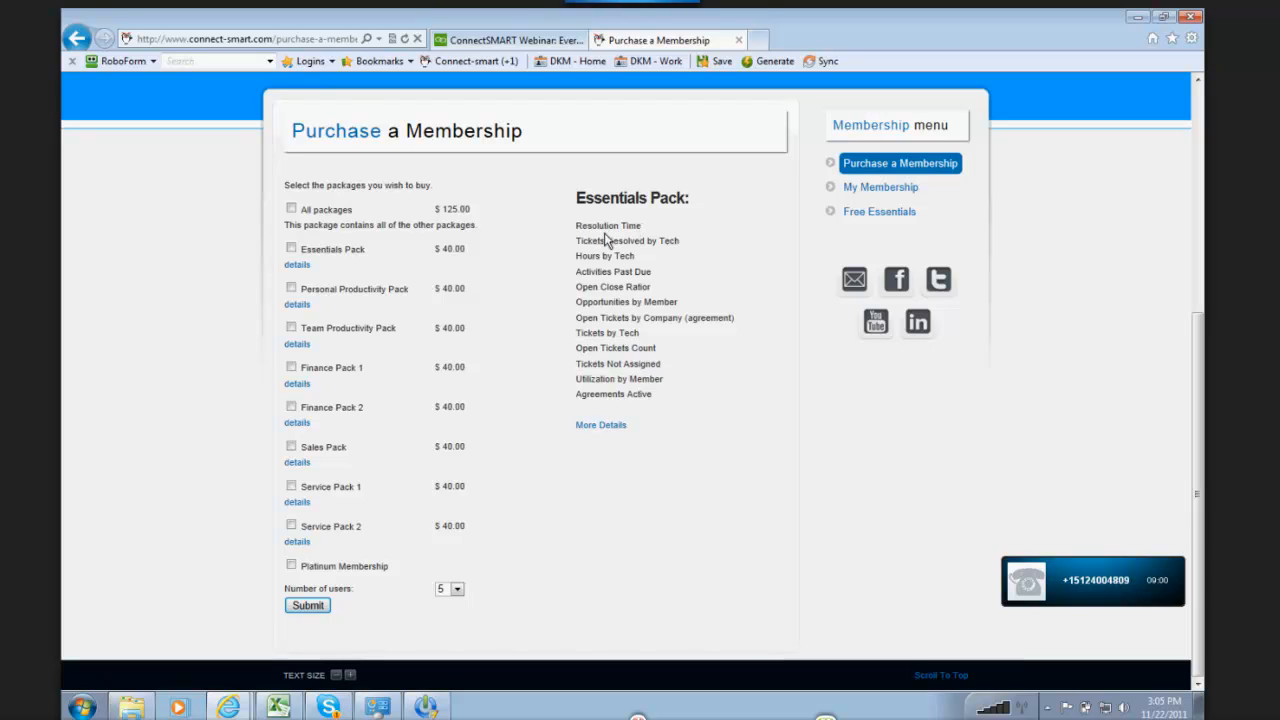
{"action": "left_click_drag", "start_coordinate": [582, 226], "coordinate": [729, 335]}
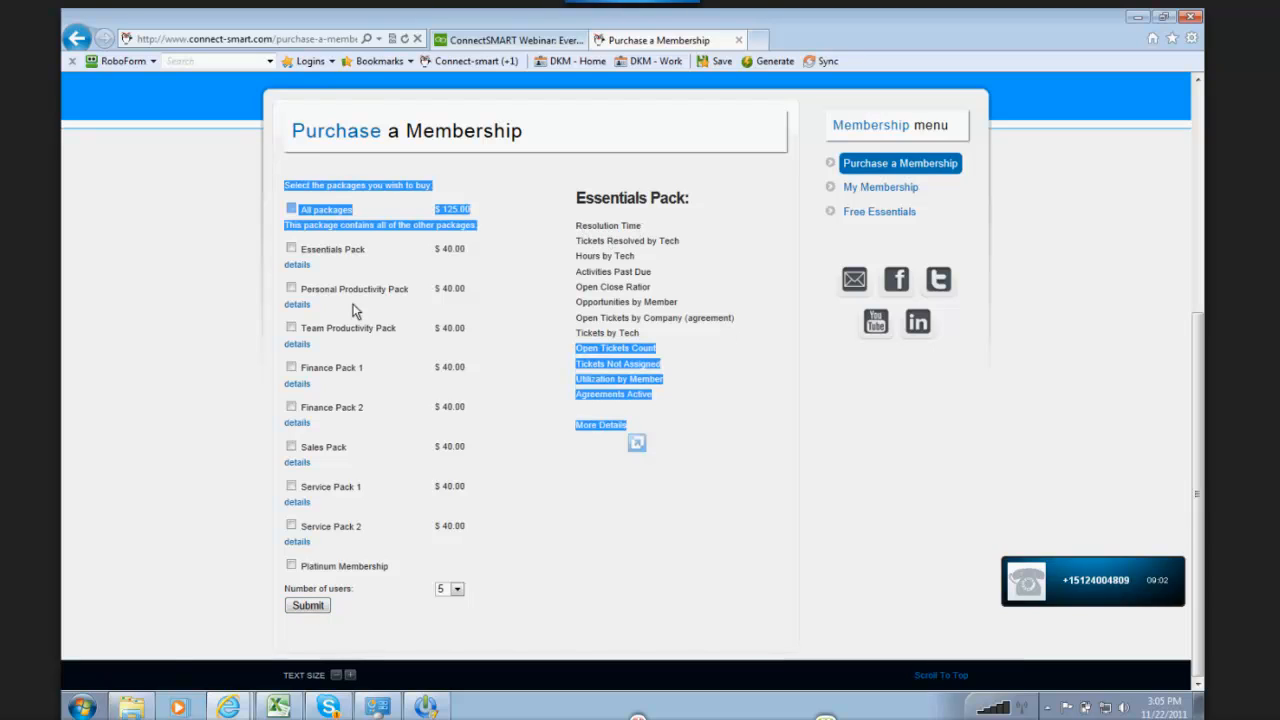
{"action": "left_click", "coordinate": [180, 294]}
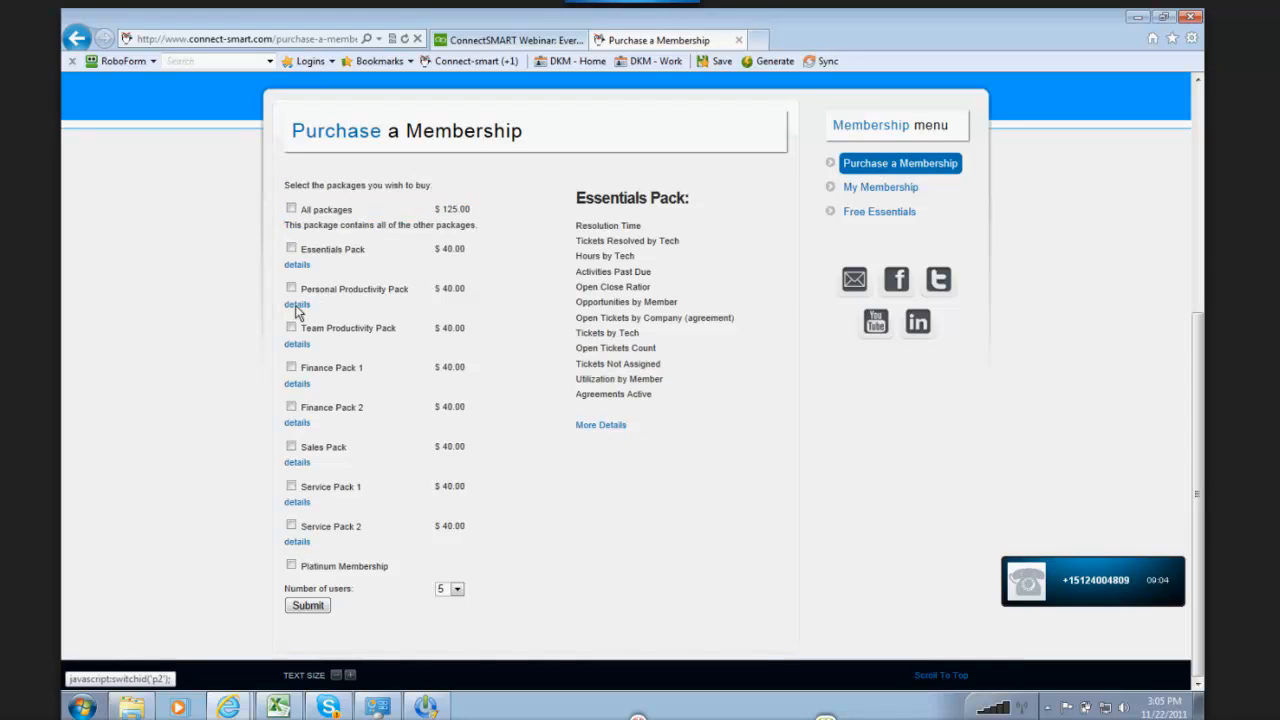
{"action": "left_click", "coordinate": [296, 305]}
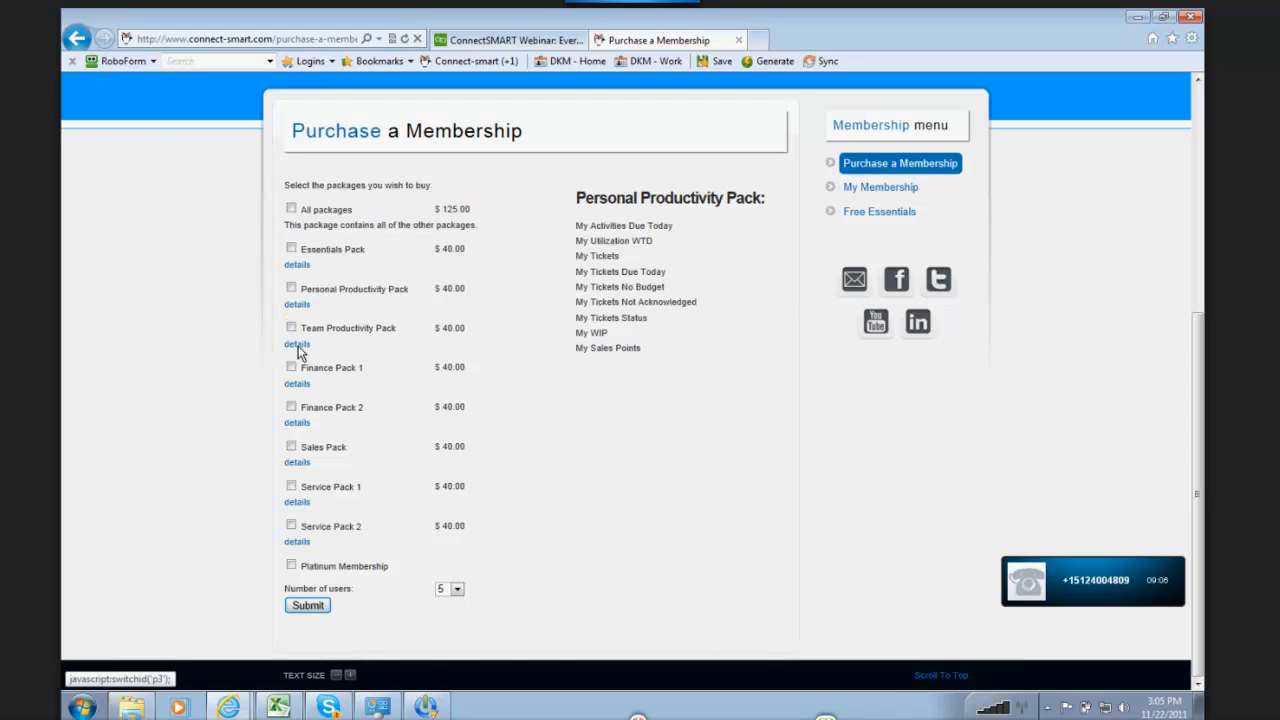
{"action": "left_click", "coordinate": [298, 346]}
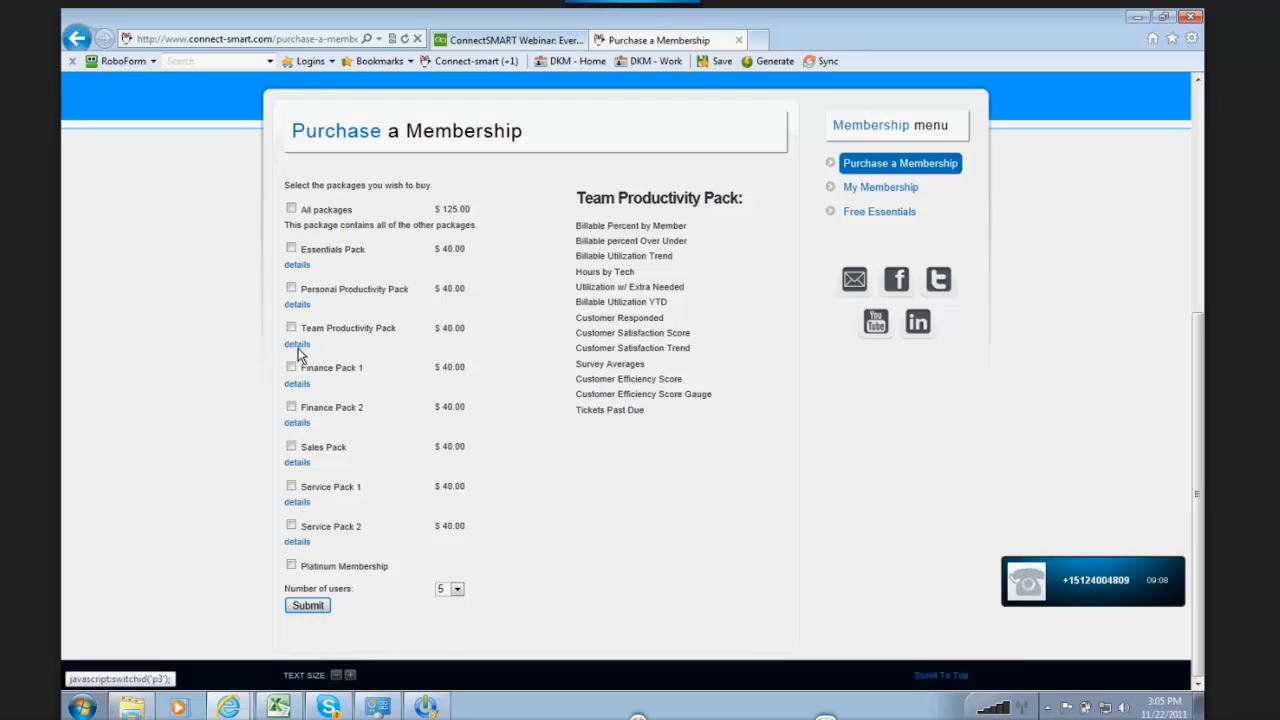
{"action": "left_click", "coordinate": [299, 385]}
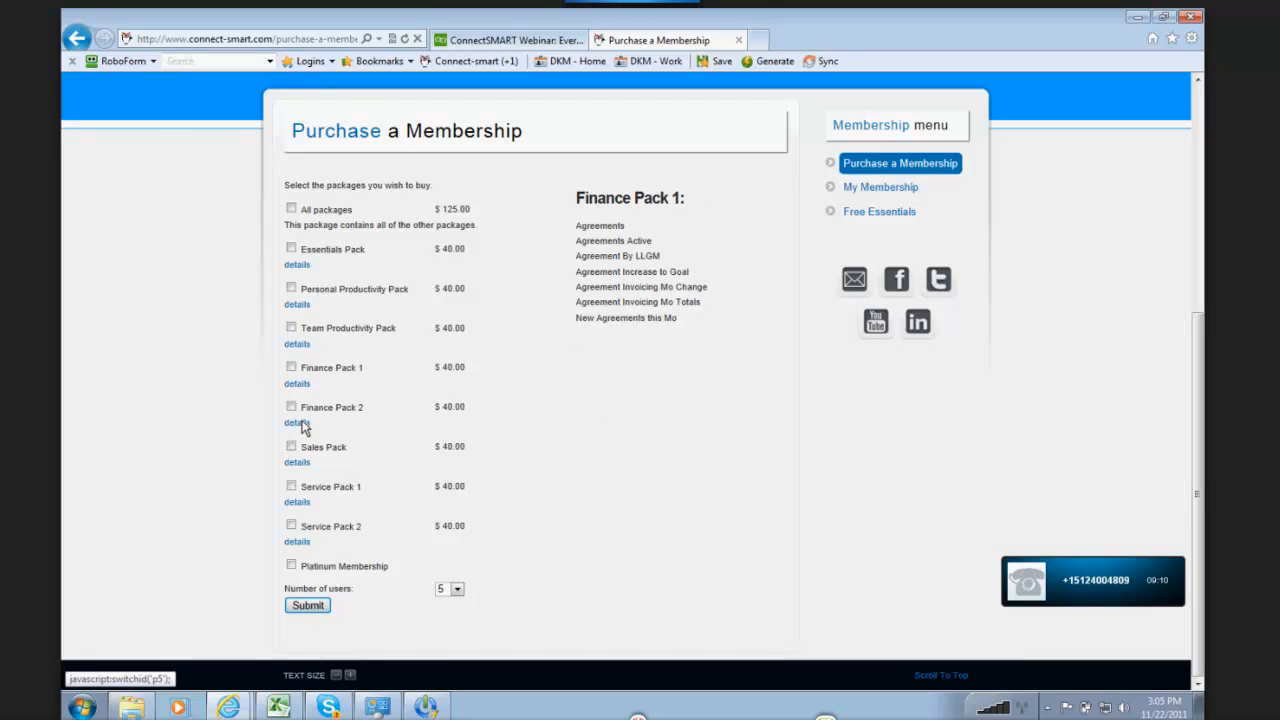
{"action": "left_click", "coordinate": [304, 425]}
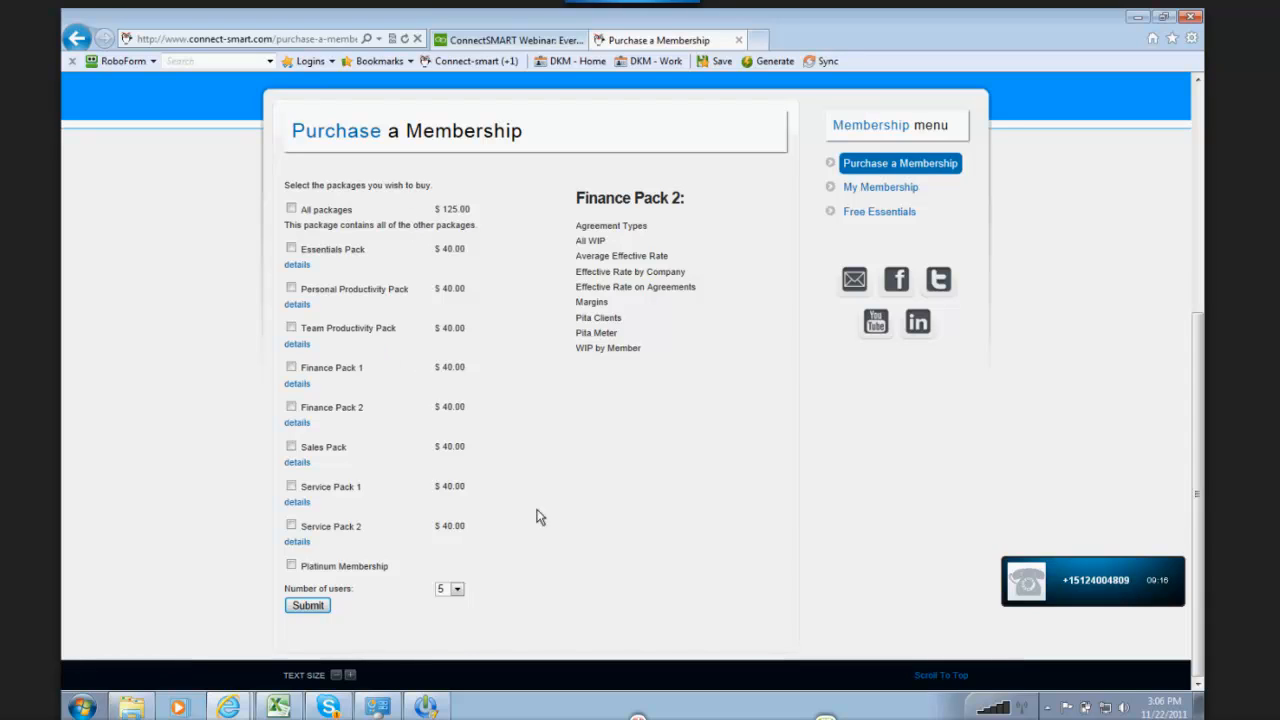
{"action": "scroll", "coordinate": [685, 489], "scroll_direction": "up", "scroll_amount": 1}
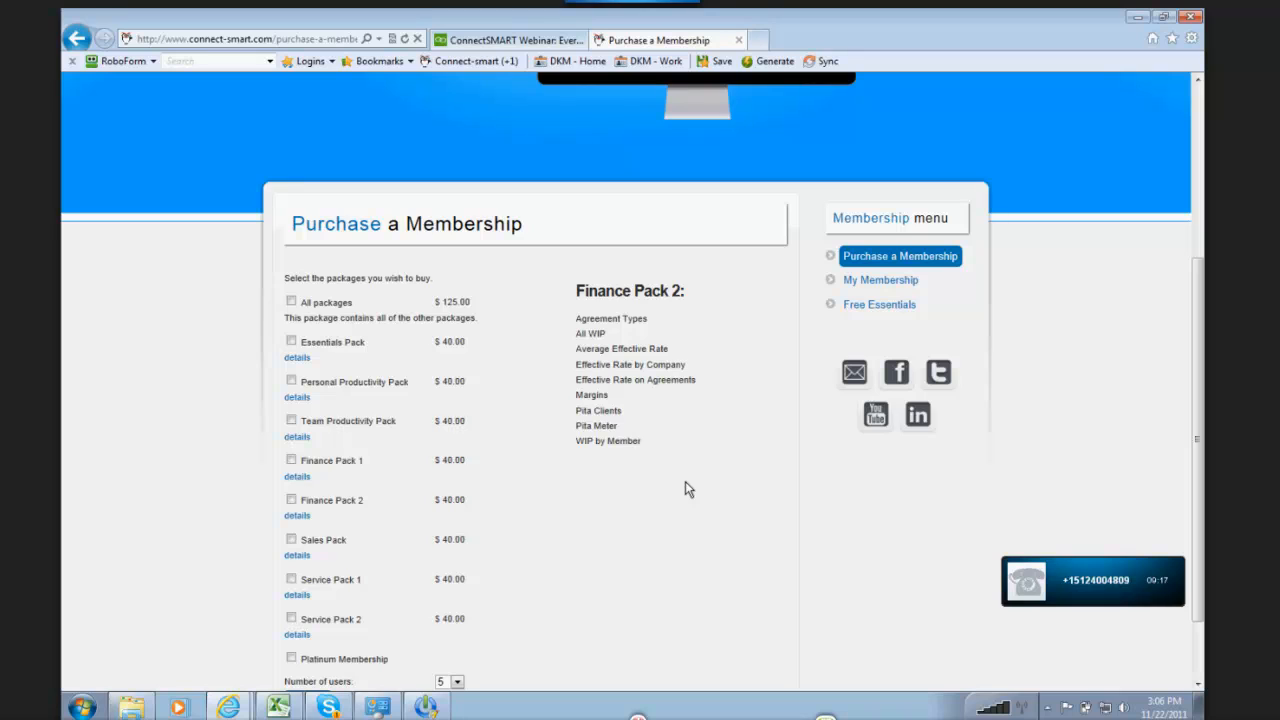
{"action": "scroll", "coordinate": [685, 489], "scroll_direction": "up", "scroll_amount": 1}
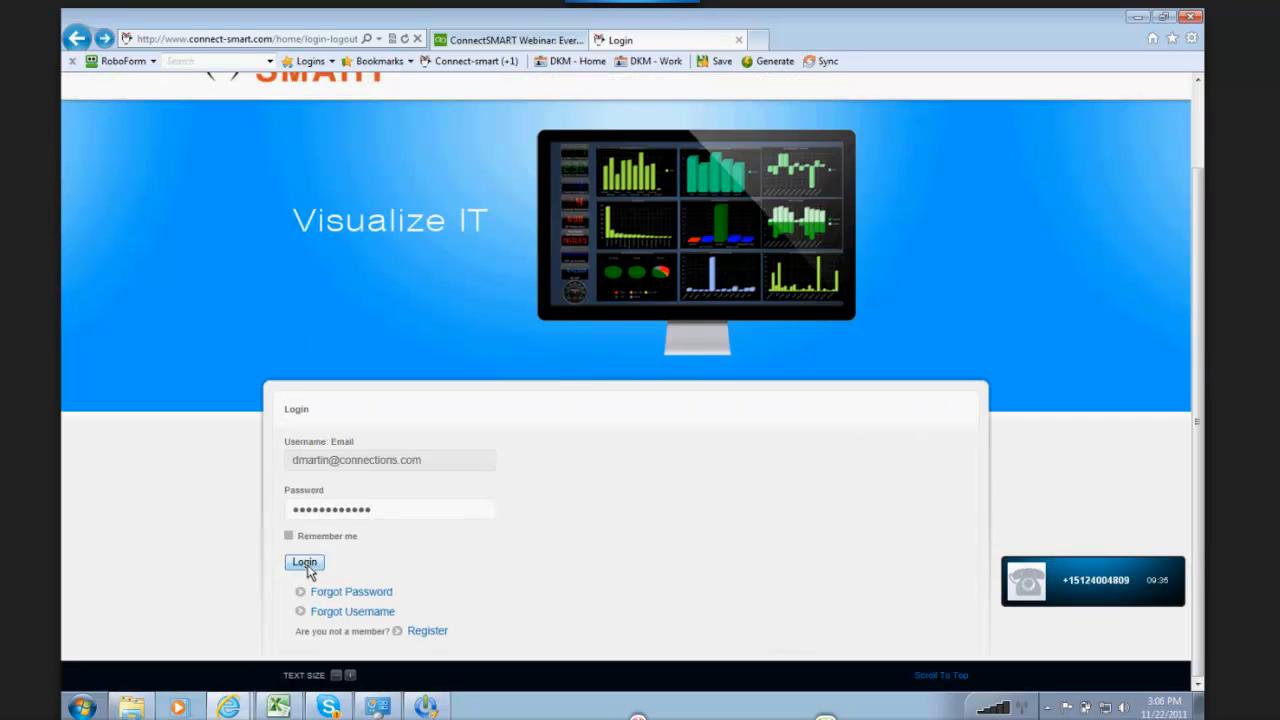
Step: Try to log in to the website again with the prefilled credentials
{"action": "left_click", "coordinate": [304, 562]}
{"action": "left_click", "coordinate": [304, 562]}
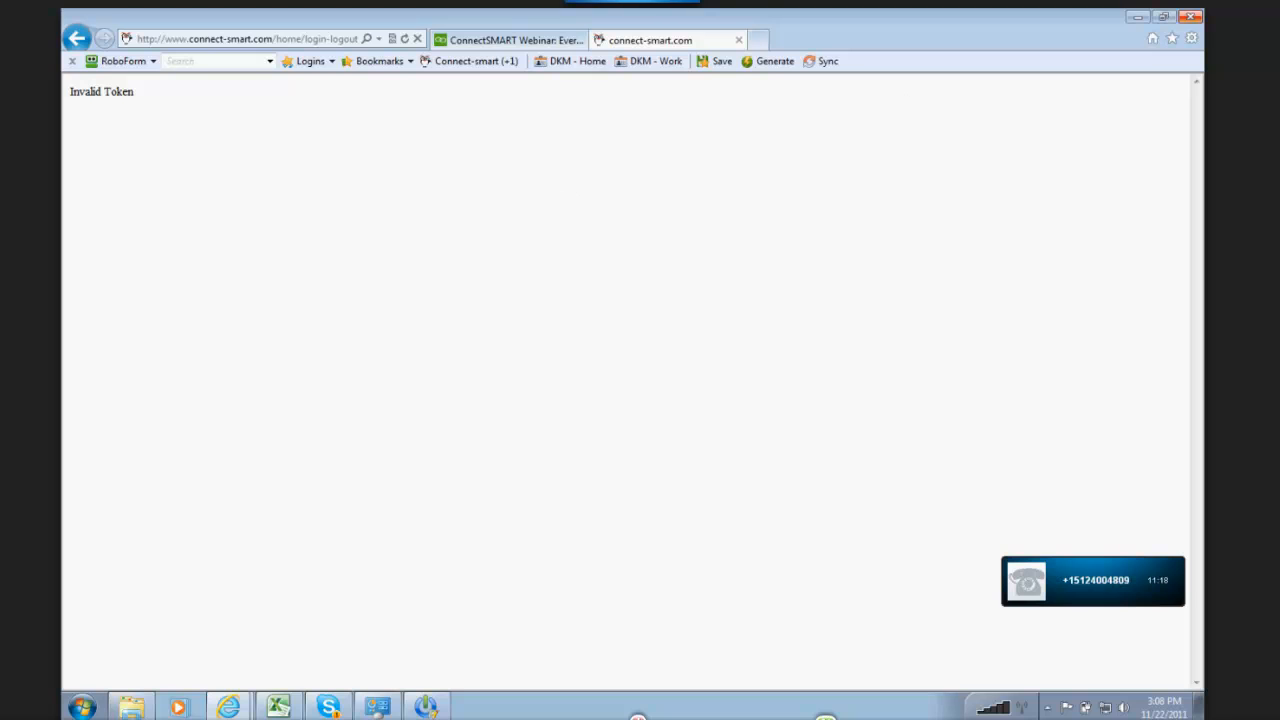
Step: Minimize the browser, open PowerGadgets Creator and reposition its window on the desktop
{"action": "left_click", "coordinate": [1140, 17]}
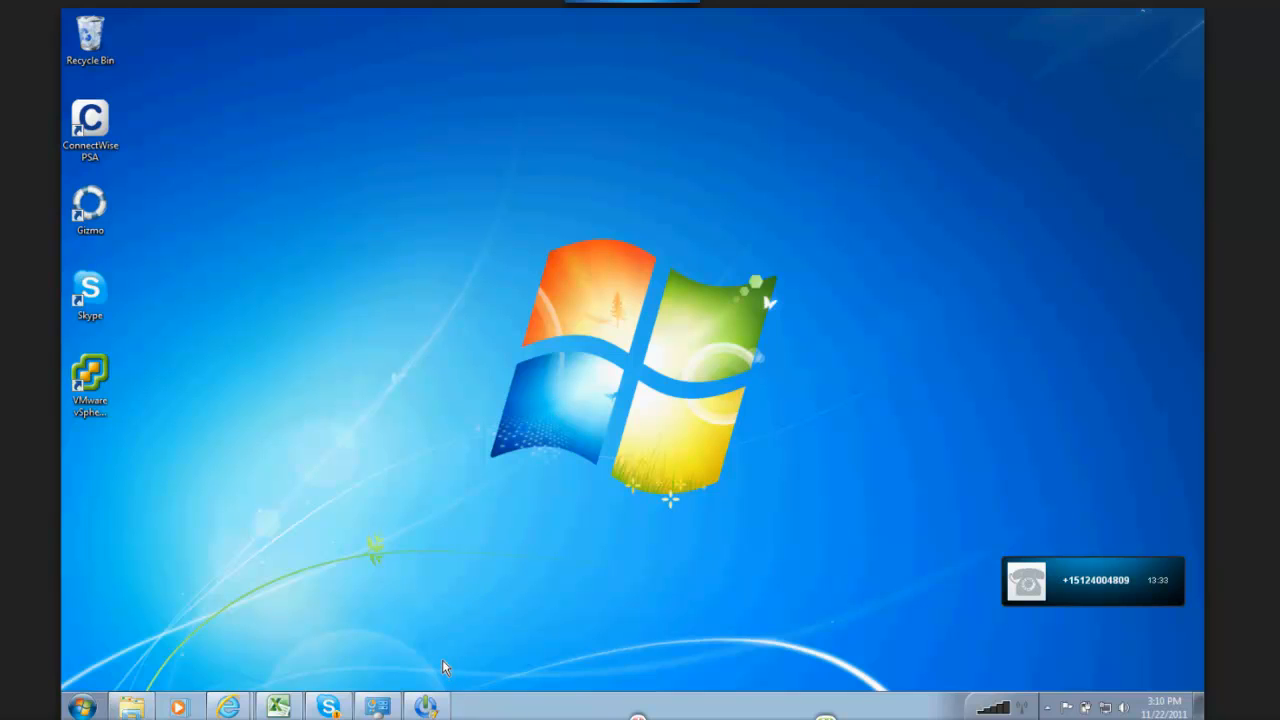
{"action": "left_click", "coordinate": [426, 707]}
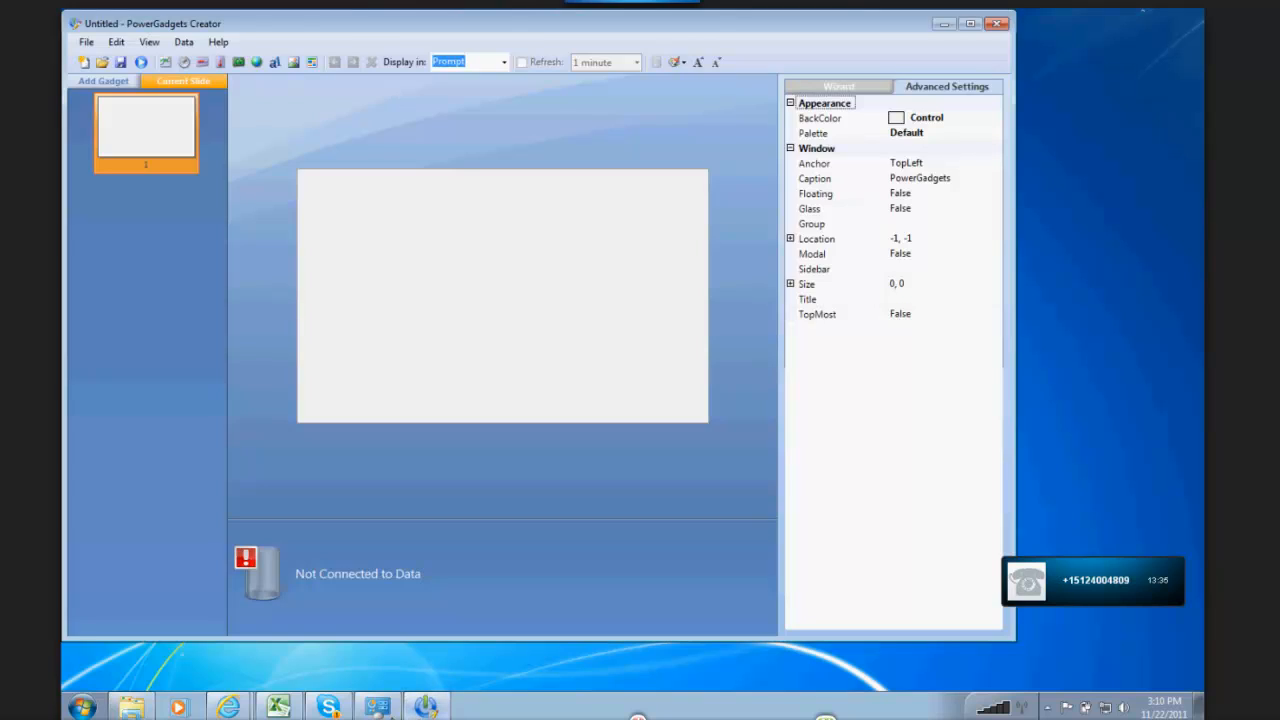
{"action": "mouse_move", "coordinate": [230, 710]}
{"action": "left_click_drag", "start_coordinate": [234, 23], "coordinate": [274, 43]}
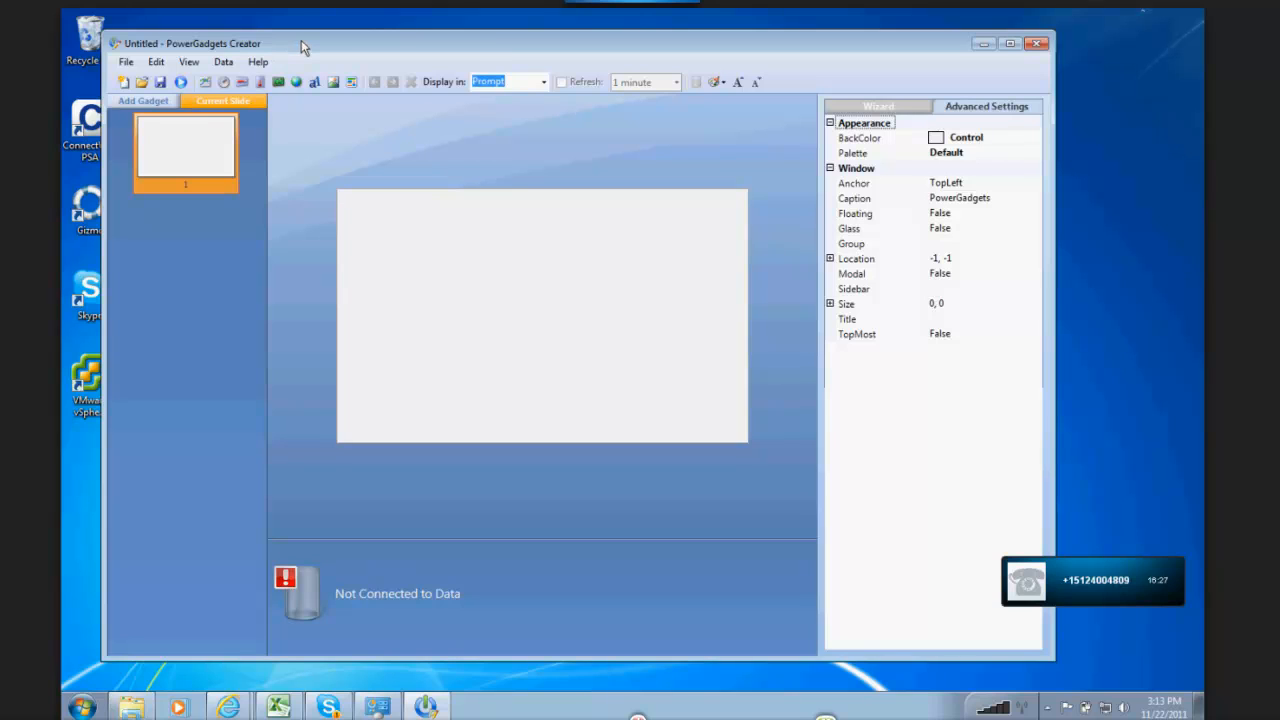
{"action": "left_click_drag", "start_coordinate": [301, 40], "coordinate": [326, 33]}
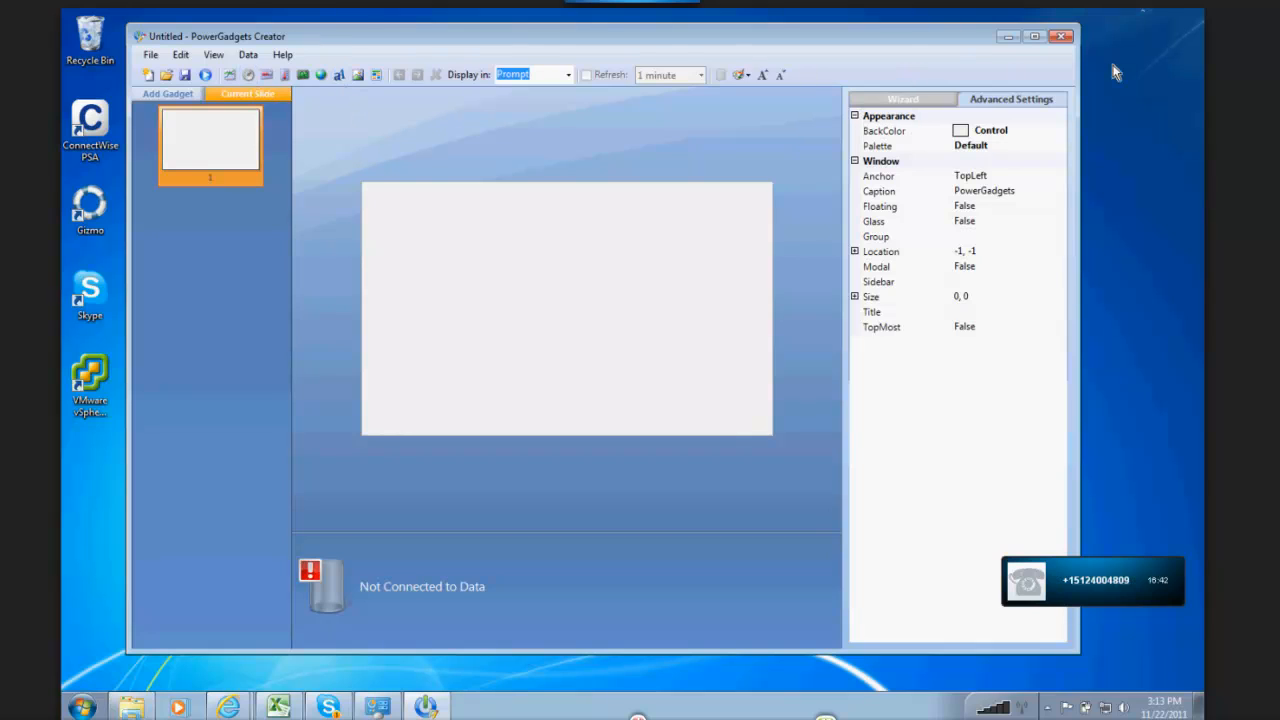
Step: Close PowerGadgets Creator, launch it again and shift its window slightly
{"action": "left_click", "coordinate": [1062, 37]}
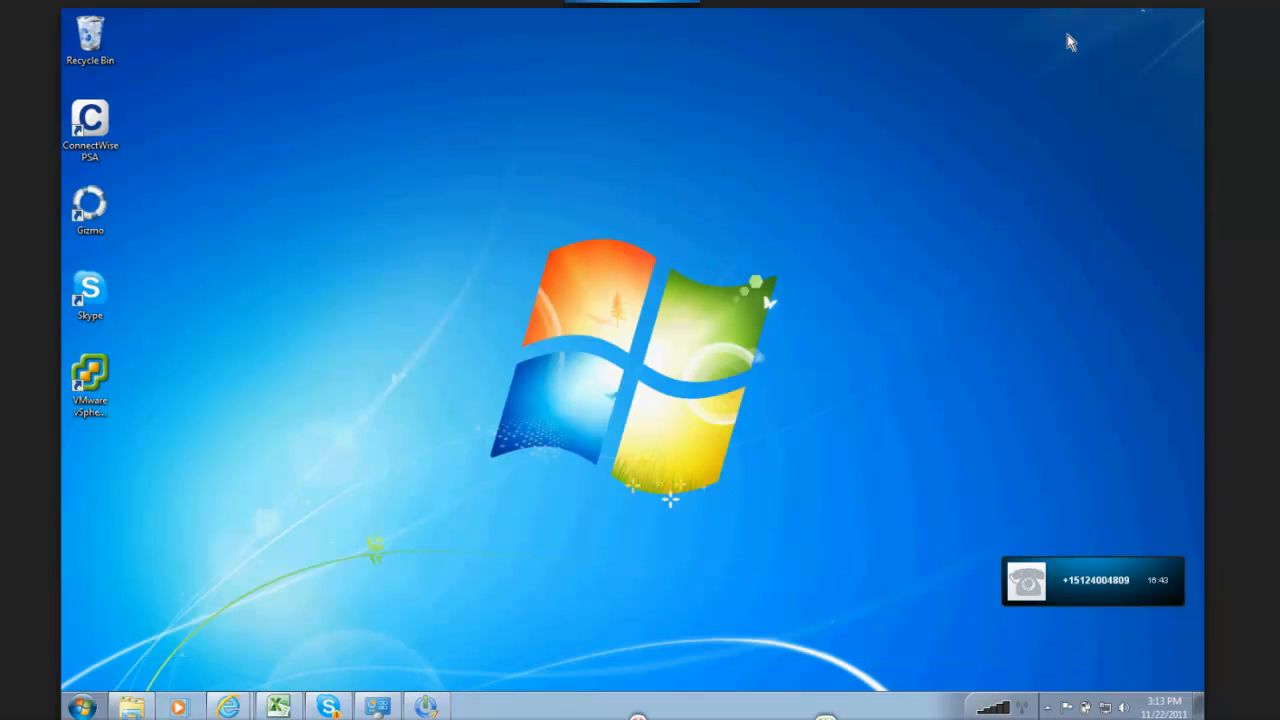
{"action": "key", "text": "super"}
{"action": "left_click", "coordinate": [102, 421]}
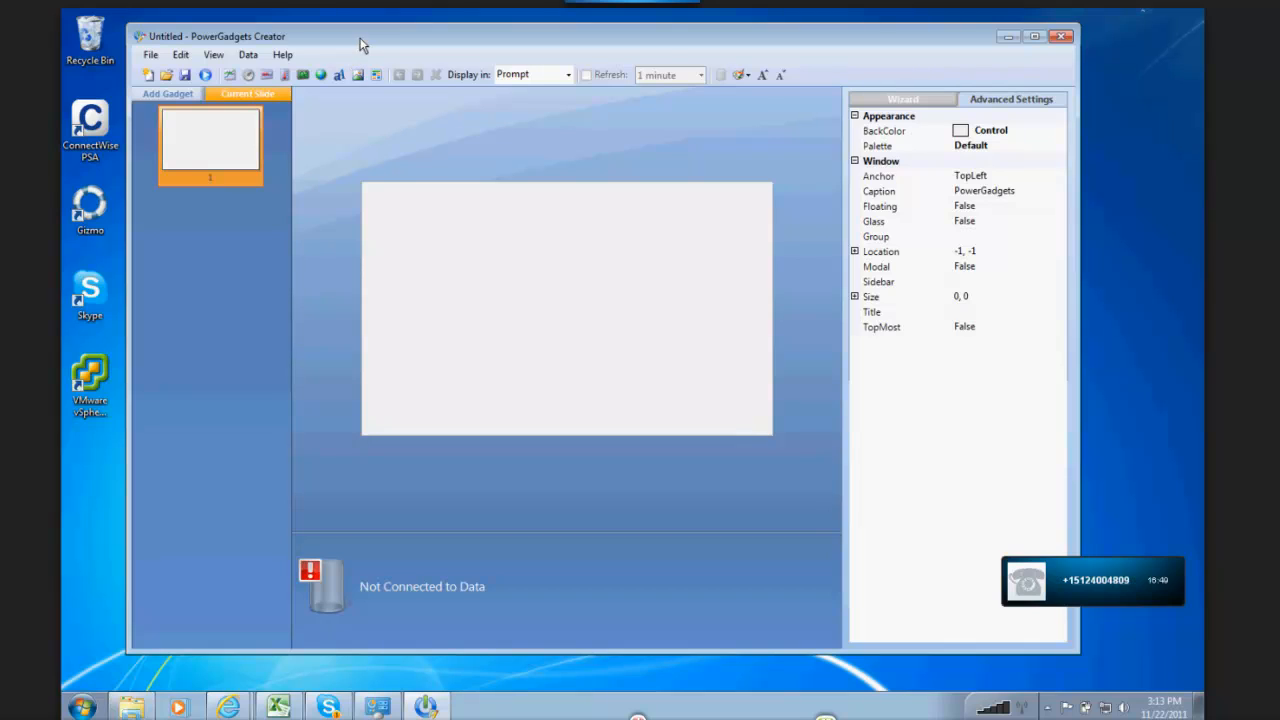
{"action": "left_click_drag", "start_coordinate": [360, 39], "coordinate": [373, 36]}
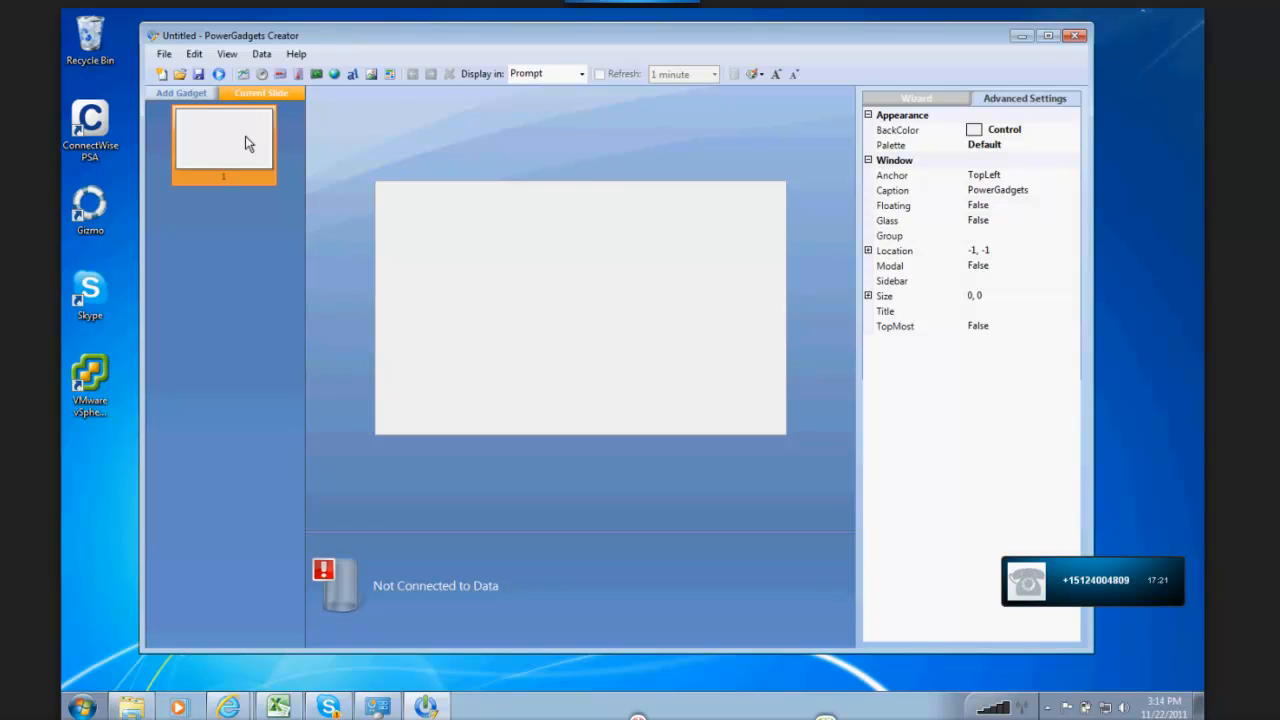
Step: Browse the ready-made gadgets in ConnectSMART's Customer Satisfaction, Finance, Personal Productivity and Sales categories
{"action": "left_click", "coordinate": [171, 95]}
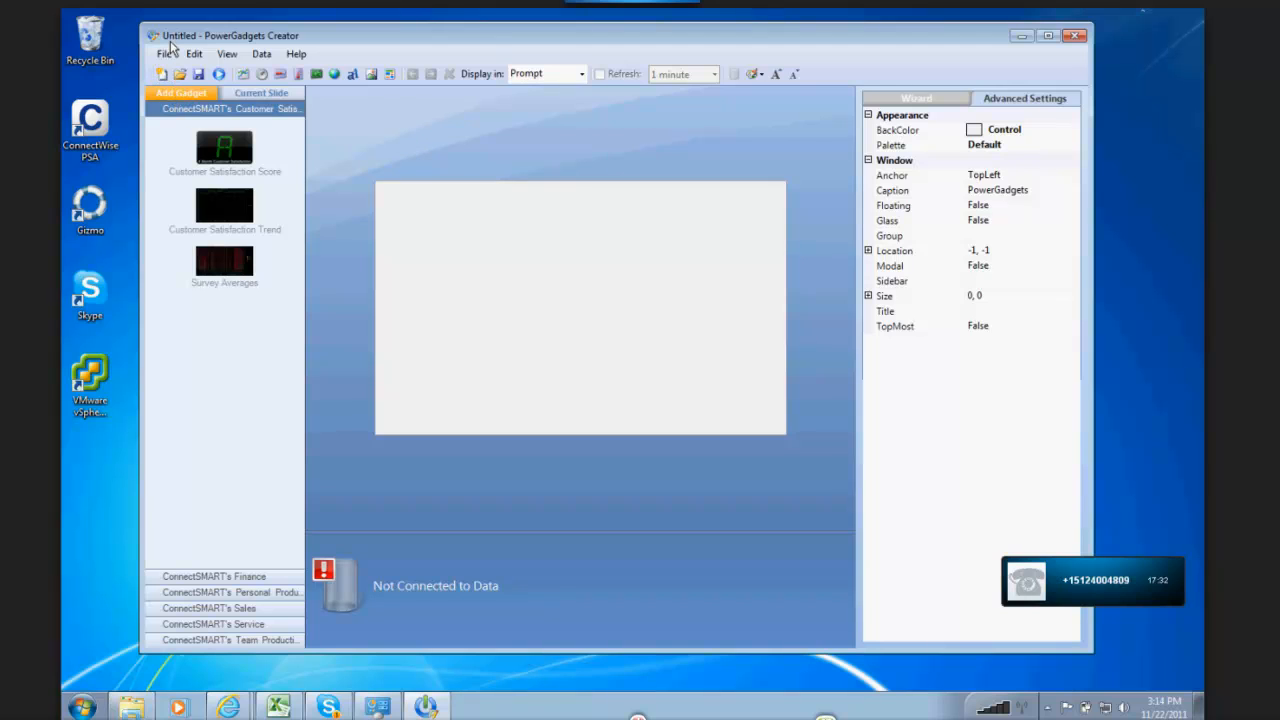
{"action": "left_click", "coordinate": [212, 577]}
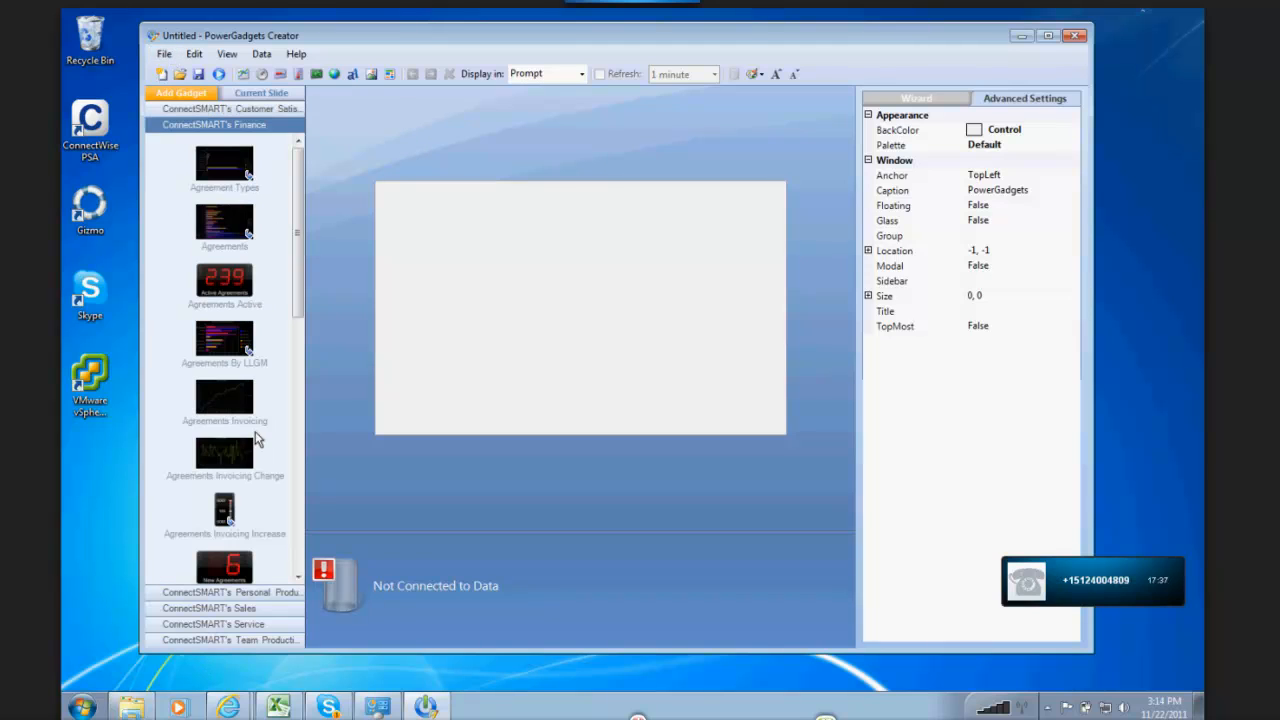
{"action": "left_click_drag", "start_coordinate": [300, 160], "coordinate": [310, 377]}
{"action": "left_click", "coordinate": [192, 593]}
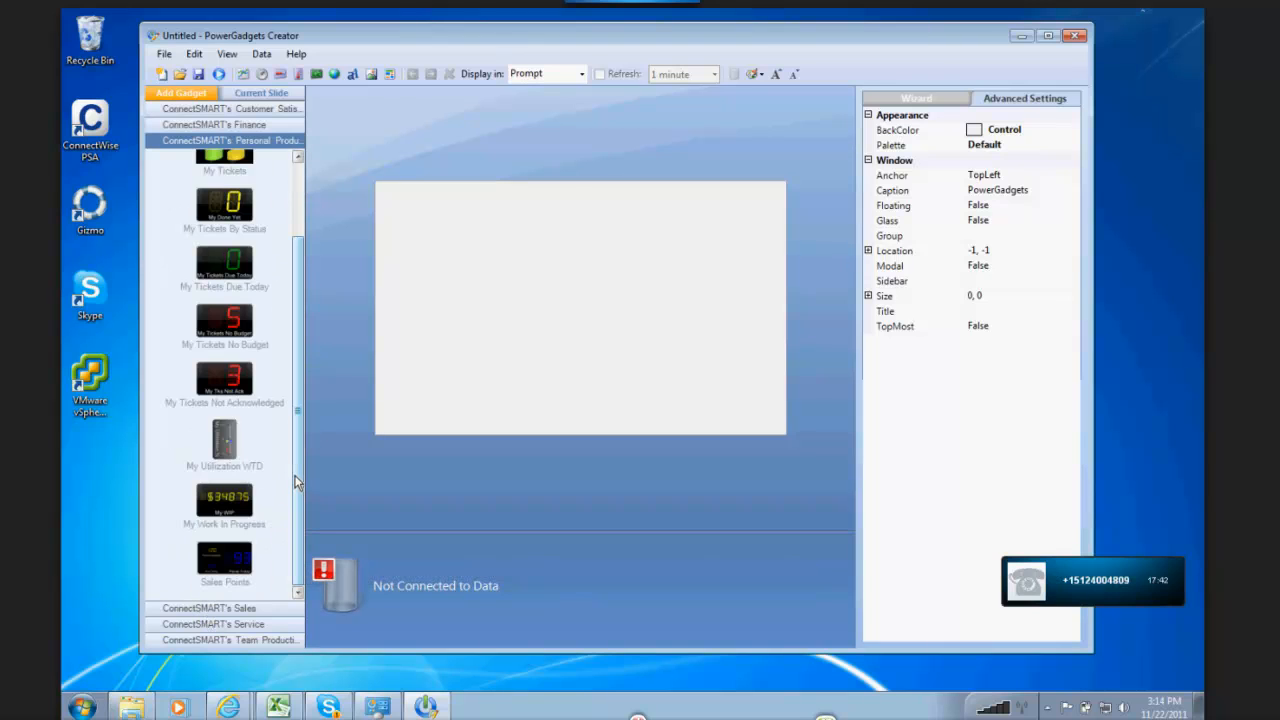
{"action": "left_click_drag", "start_coordinate": [294, 218], "coordinate": [288, 306]}
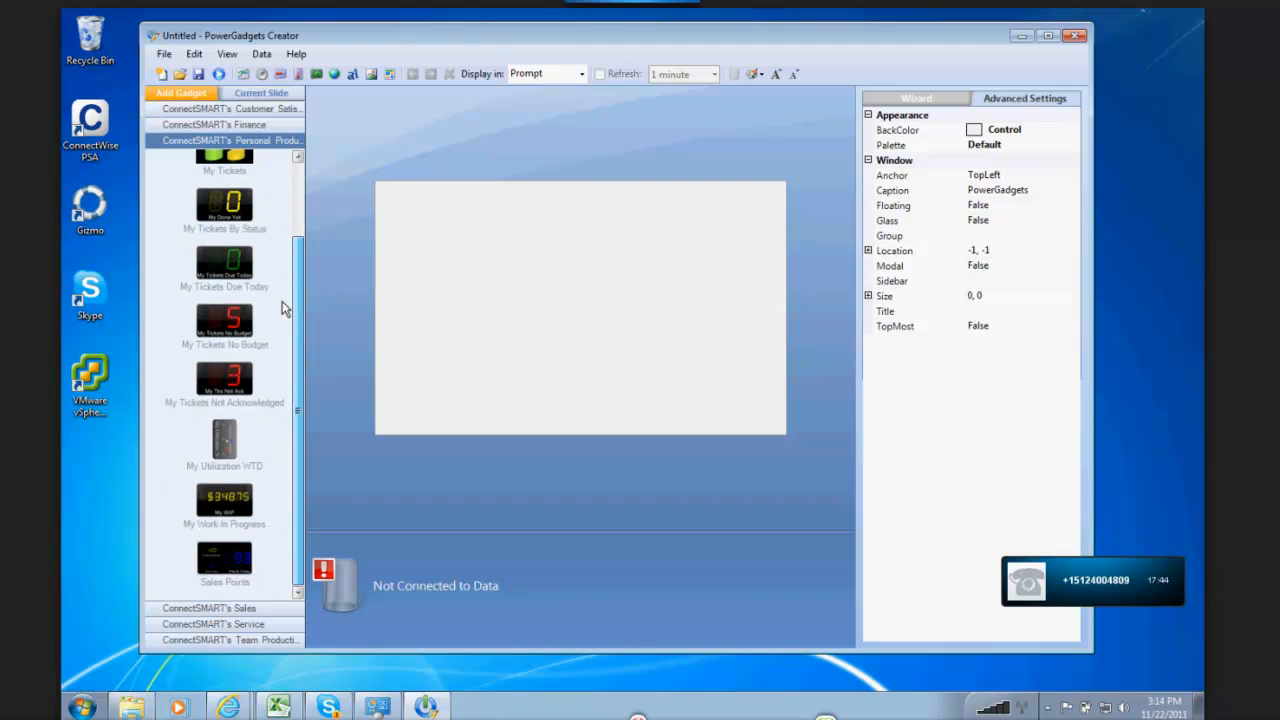
{"action": "left_click", "coordinate": [236, 609]}
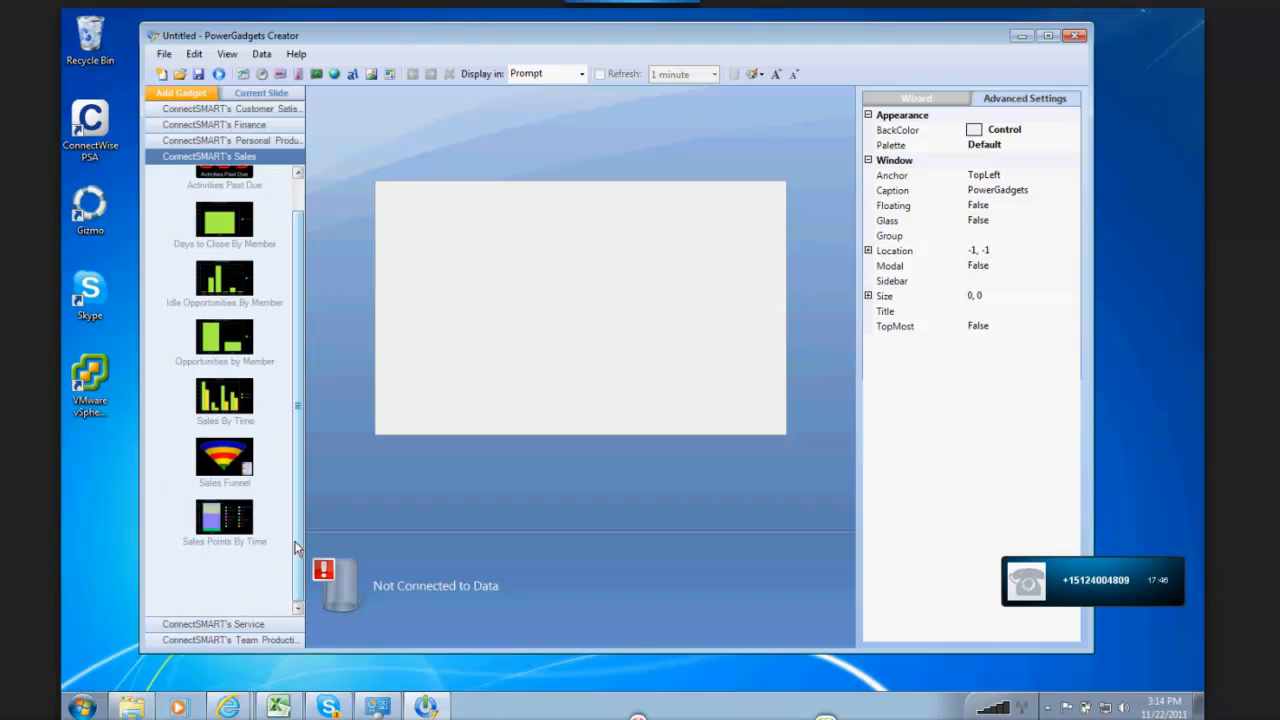
{"action": "left_click_drag", "start_coordinate": [297, 537], "coordinate": [310, 410]}
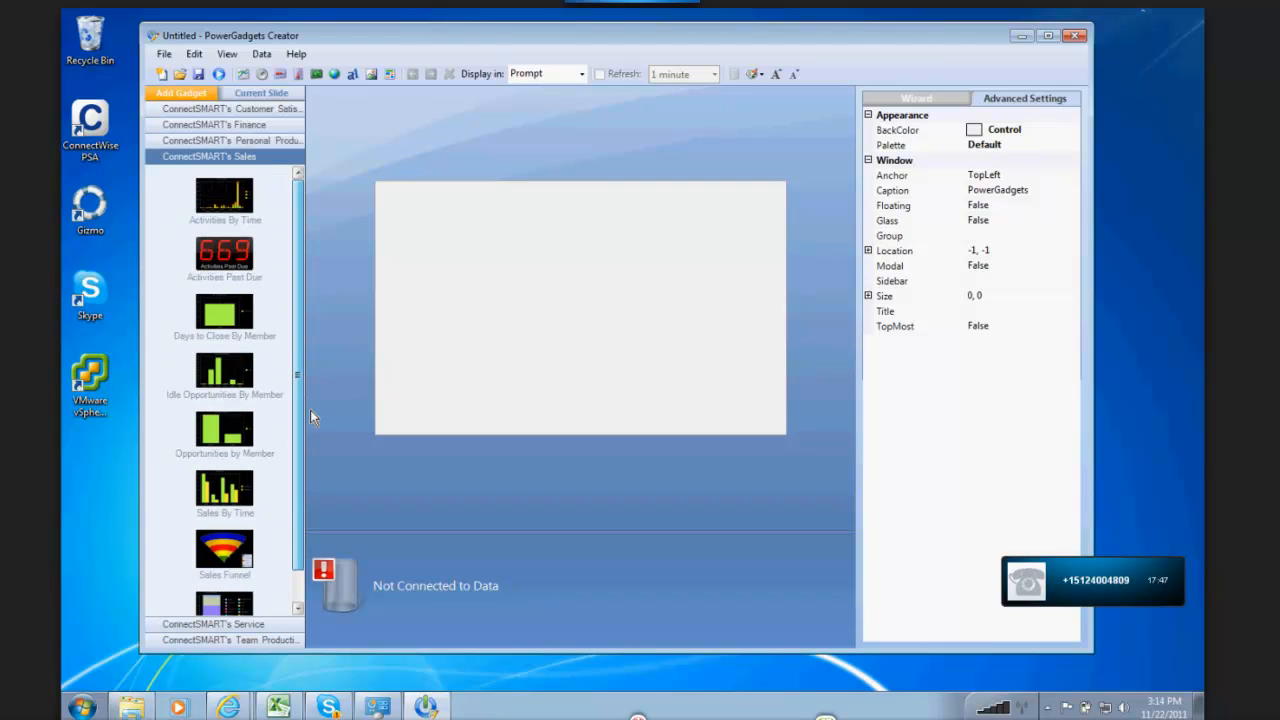
Step: Add the Average Resolution Time gadget from ConnectSMART's Service category to the blank slide
{"action": "left_click", "coordinate": [229, 626]}
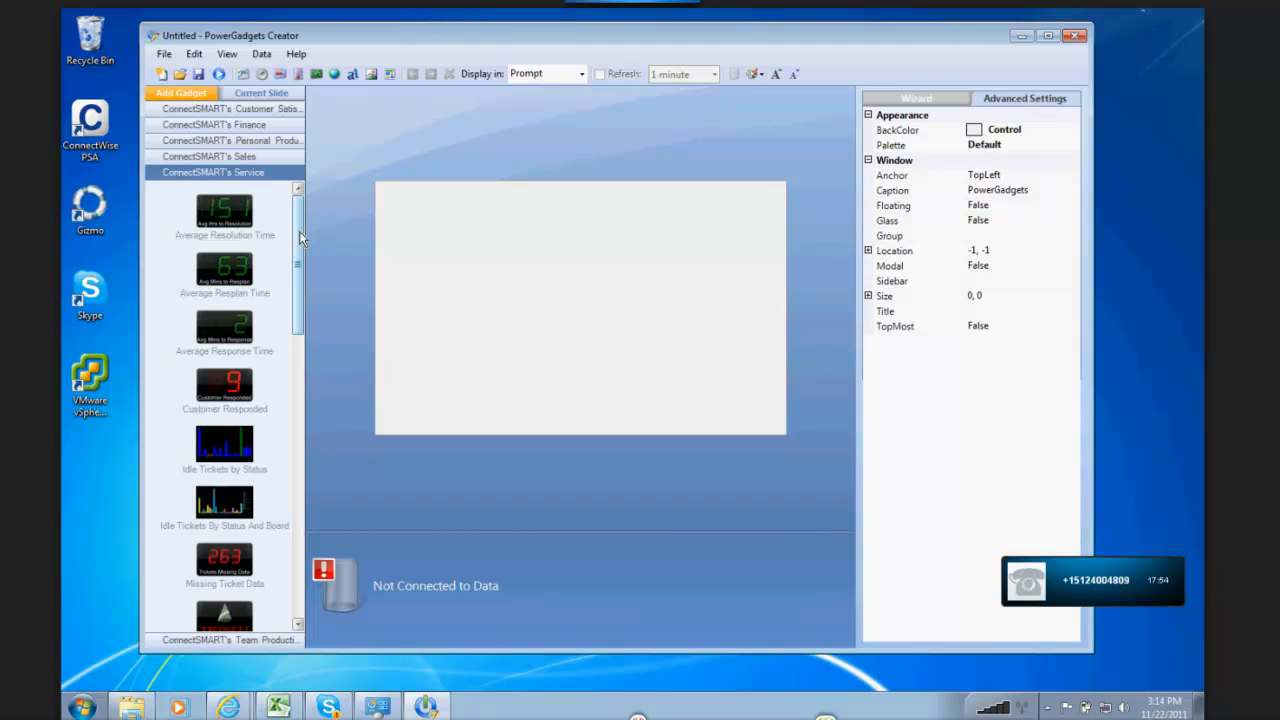
{"action": "mouse_move", "coordinate": [299, 231]}
{"action": "left_mouse_down"}
{"action": "mouse_move", "coordinate": [300, 334]}
{"action": "mouse_move", "coordinate": [319, 221]}
{"action": "left_mouse_up"}
{"action": "left_click", "coordinate": [227, 220]}
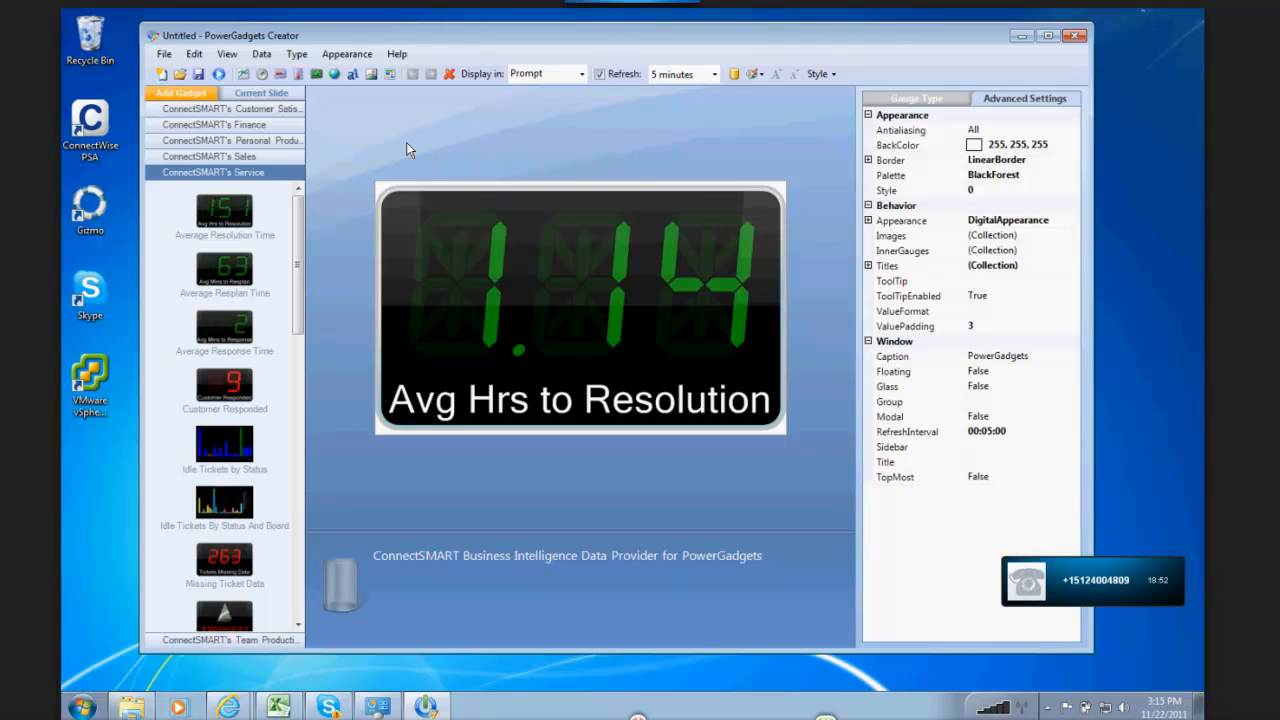
Step: Switch to the AnyMeeting webinar window to read the attendees' chat questions, and return to PowerGadgets Creator
{"action": "left_click", "coordinate": [233, 710]}
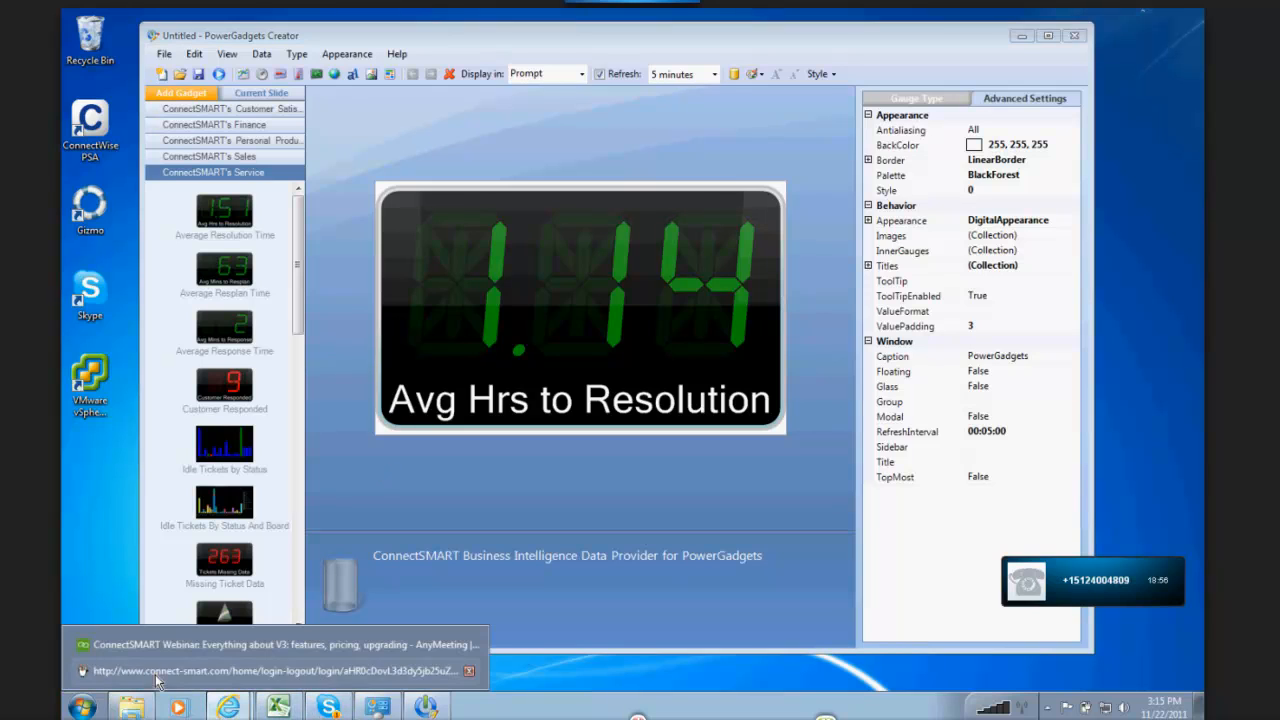
{"action": "left_click", "coordinate": [157, 658]}
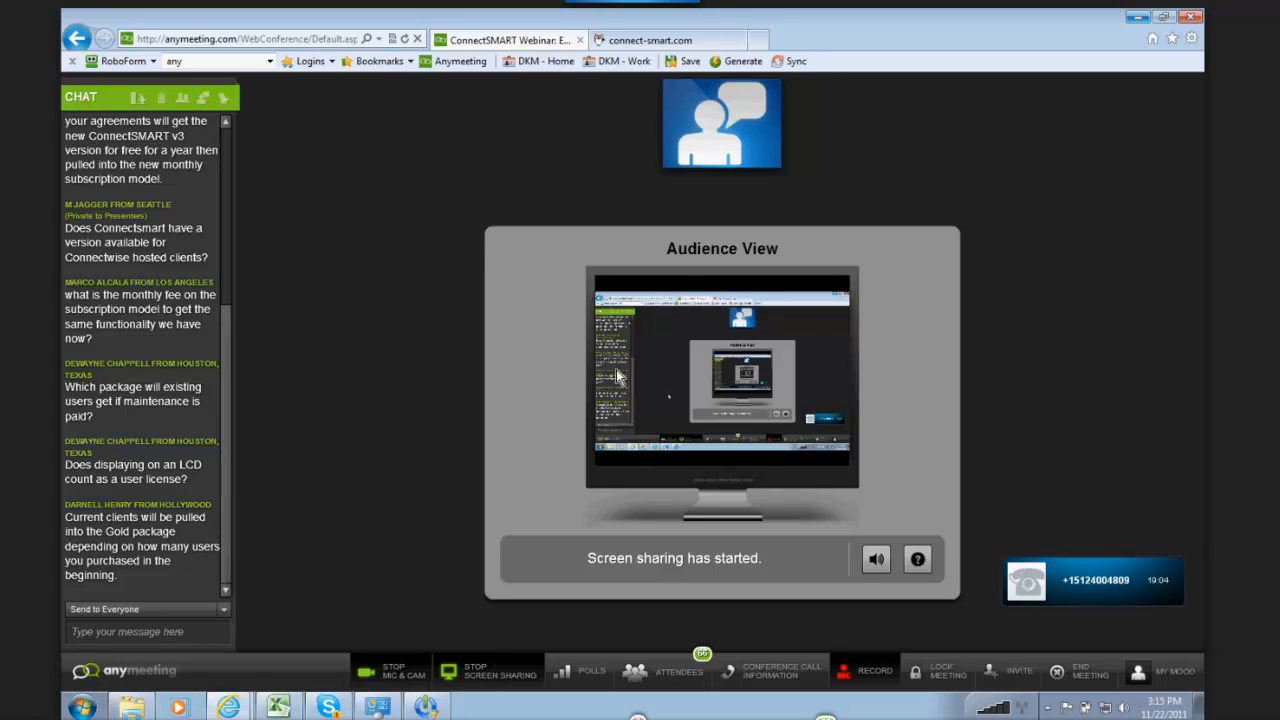
{"action": "left_click", "coordinate": [1136, 25]}
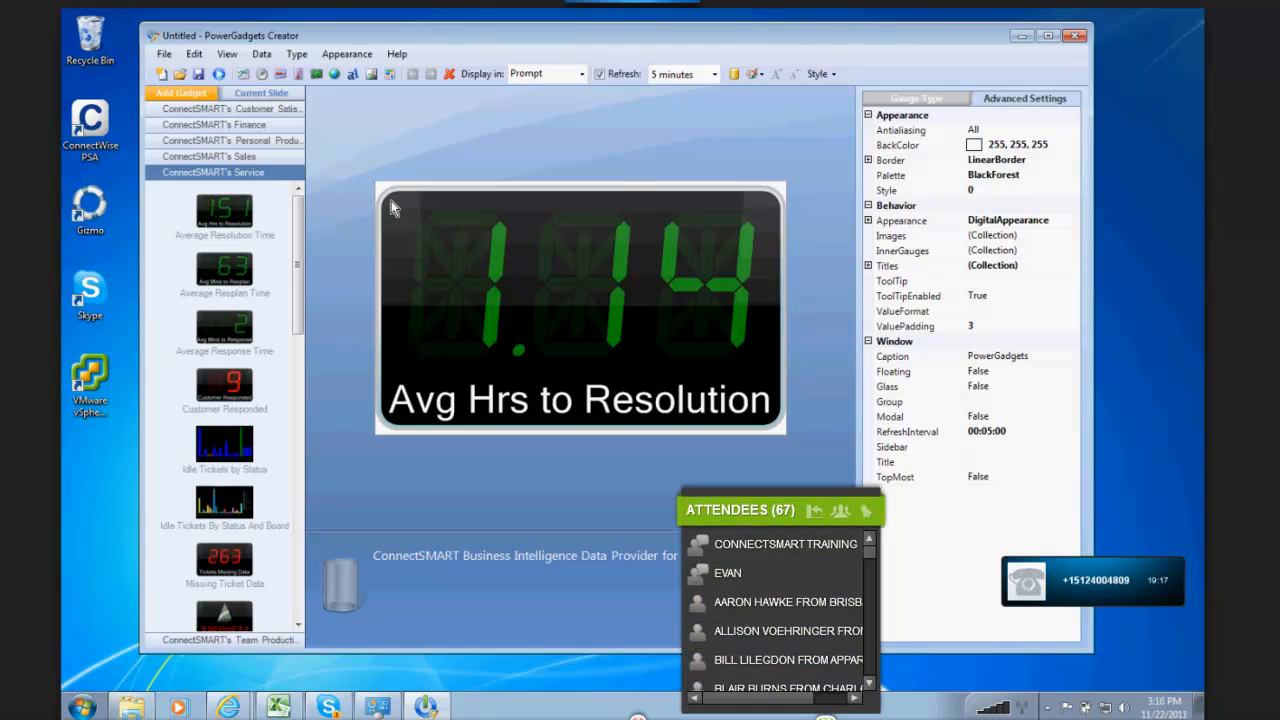
{"action": "left_click", "coordinate": [814, 511]}
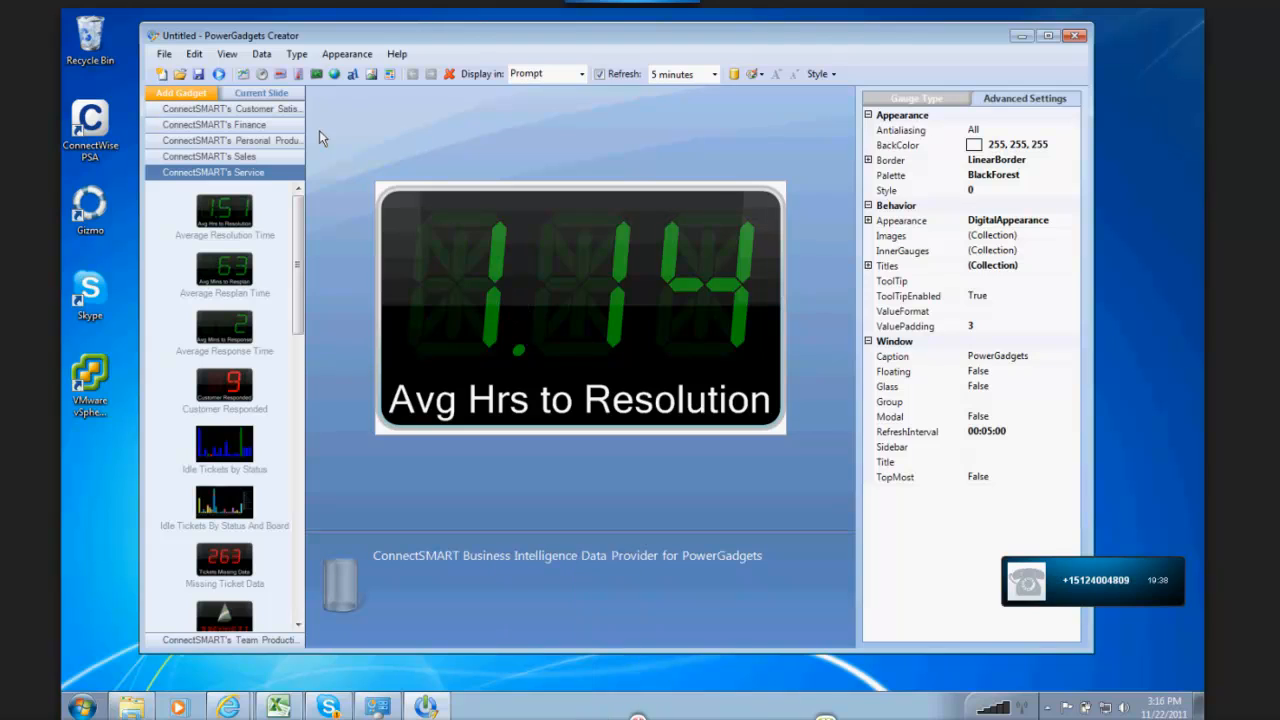
Step: Open the data parameters of the average resolution time gadget and move the dialog aside
{"action": "left_click", "coordinate": [264, 56]}
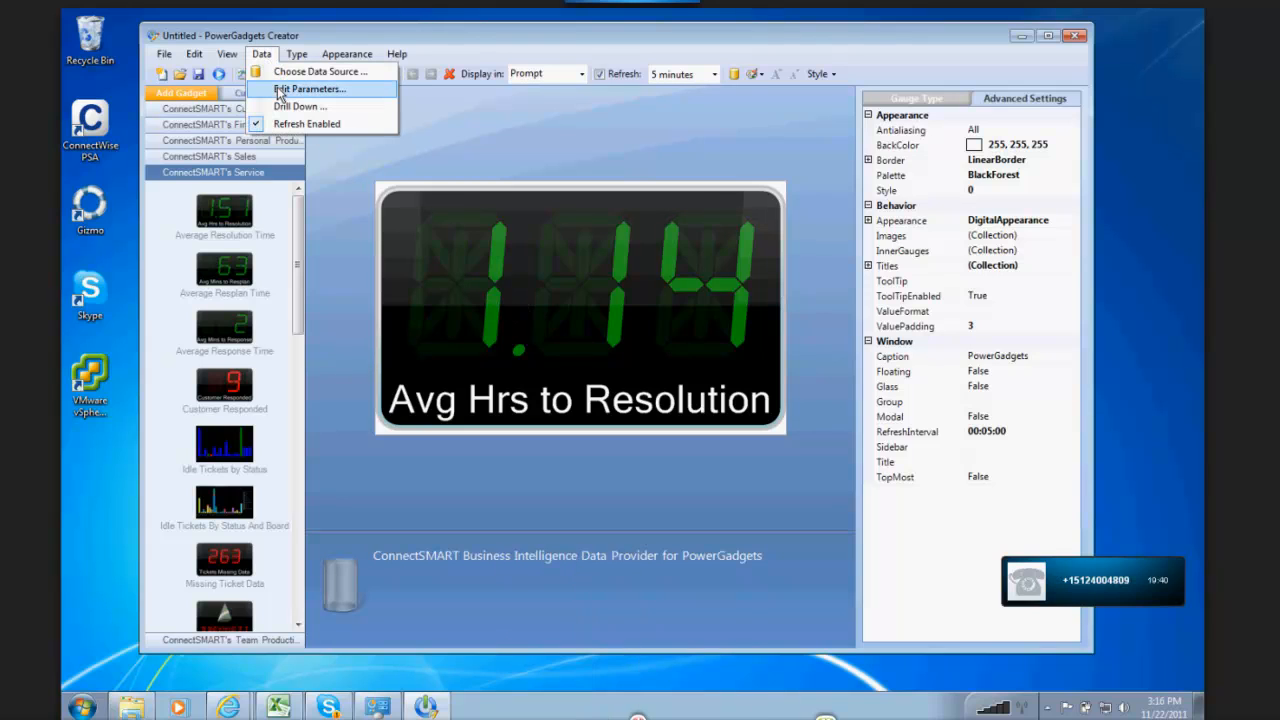
{"action": "left_click", "coordinate": [281, 90]}
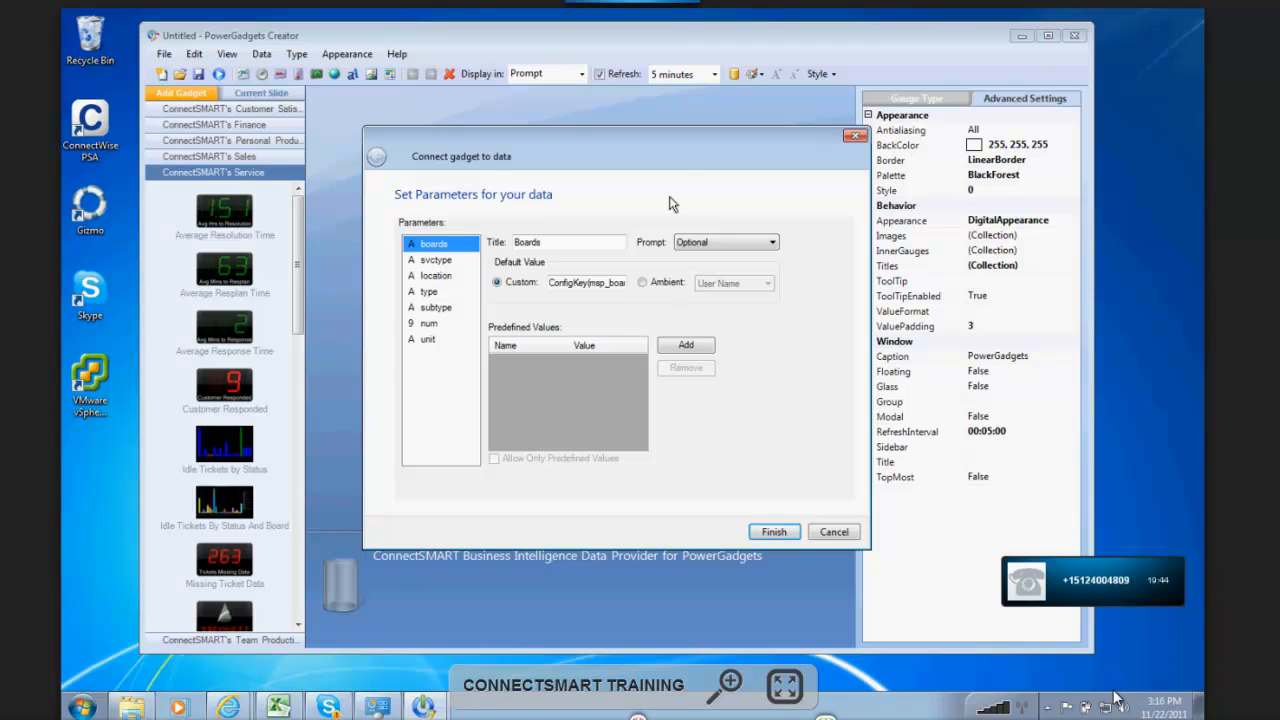
{"action": "left_click_drag", "start_coordinate": [681, 152], "coordinate": [889, 112]}
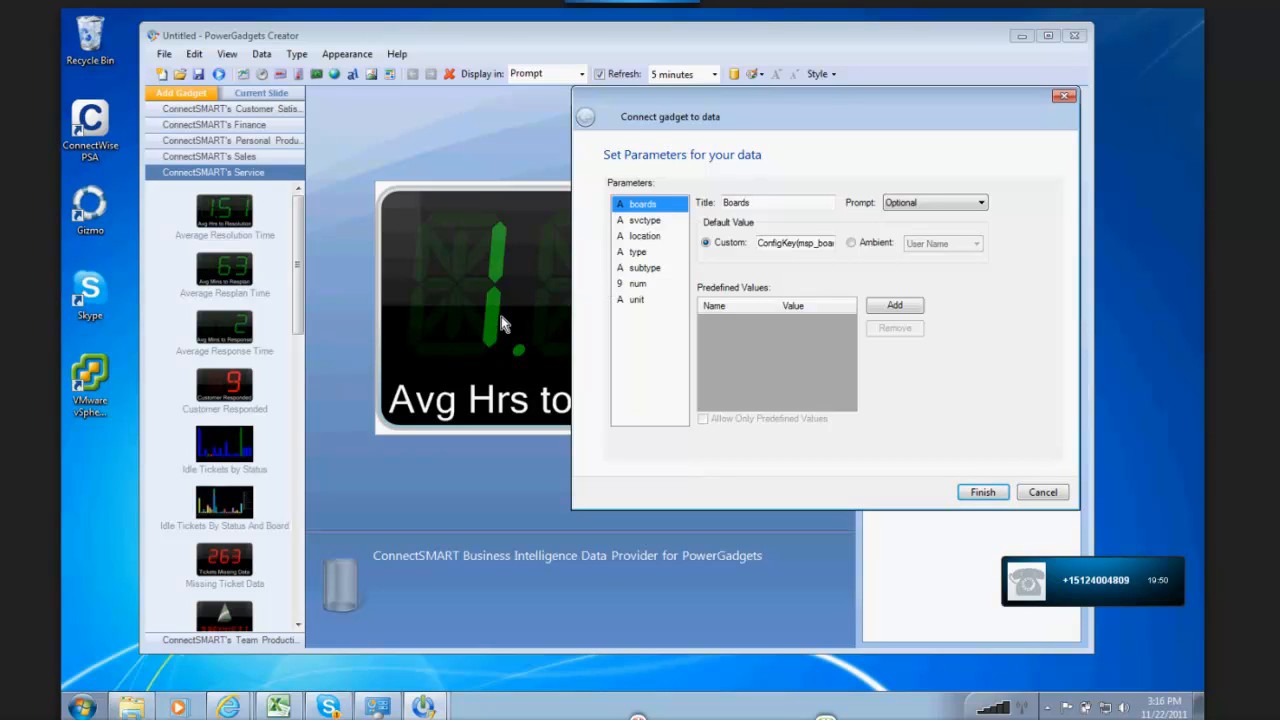
{"action": "mouse_move", "coordinate": [748, 114]}
{"action": "left_mouse_down"}
{"action": "mouse_move", "coordinate": [785, 125]}
{"action": "mouse_move", "coordinate": [758, 109]}
{"action": "left_mouse_up"}
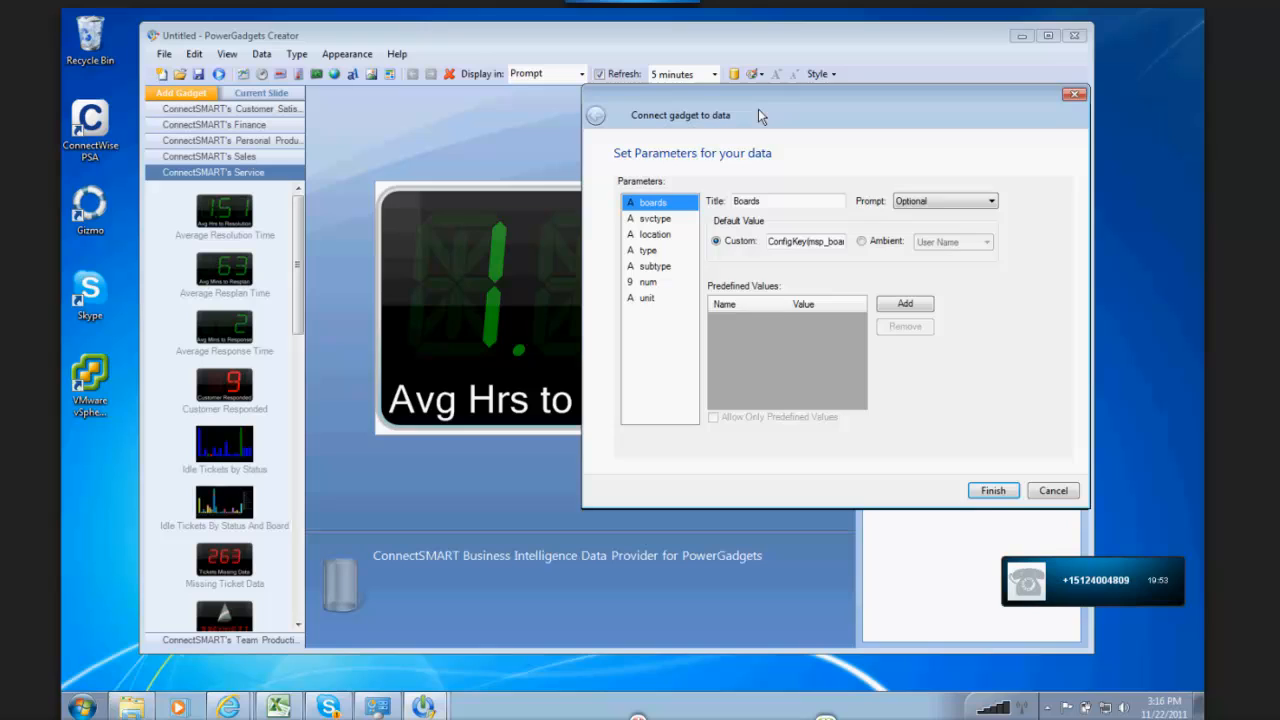
Step: Review the settings of the svctype, location, type, subtype, num and unit parameters
{"action": "left_click", "coordinate": [656, 220]}
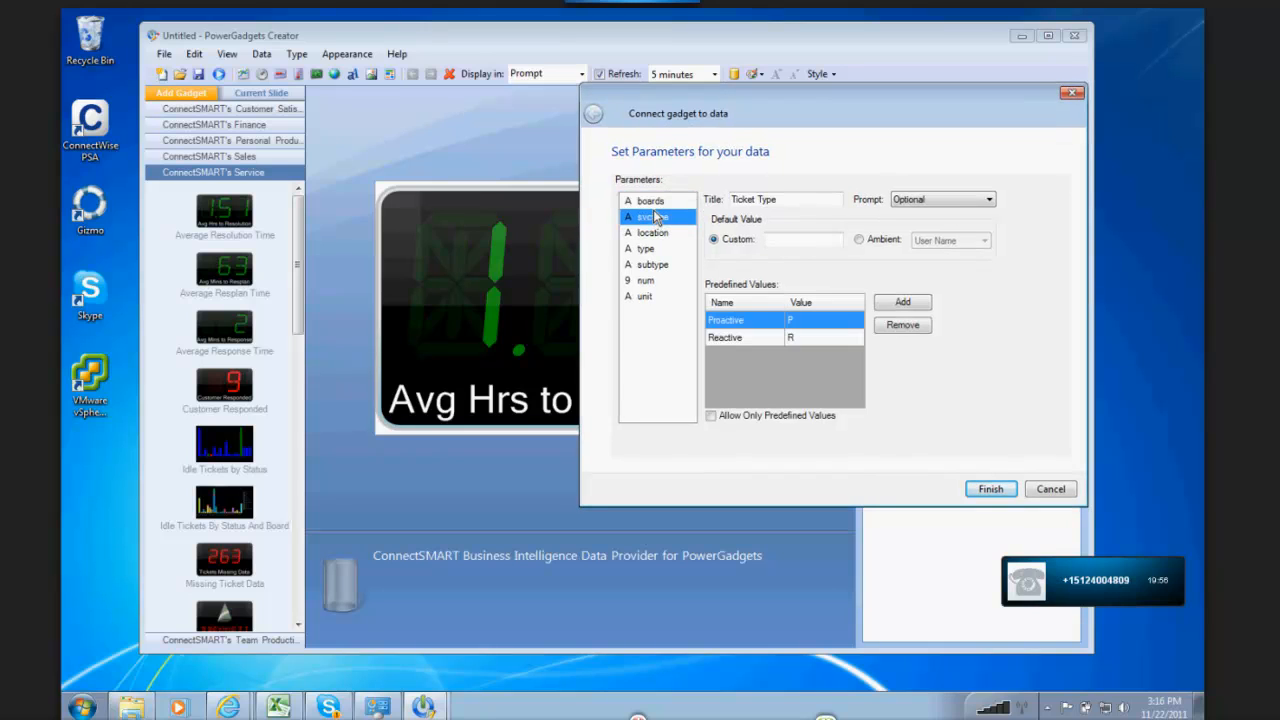
{"action": "left_click", "coordinate": [636, 232]}
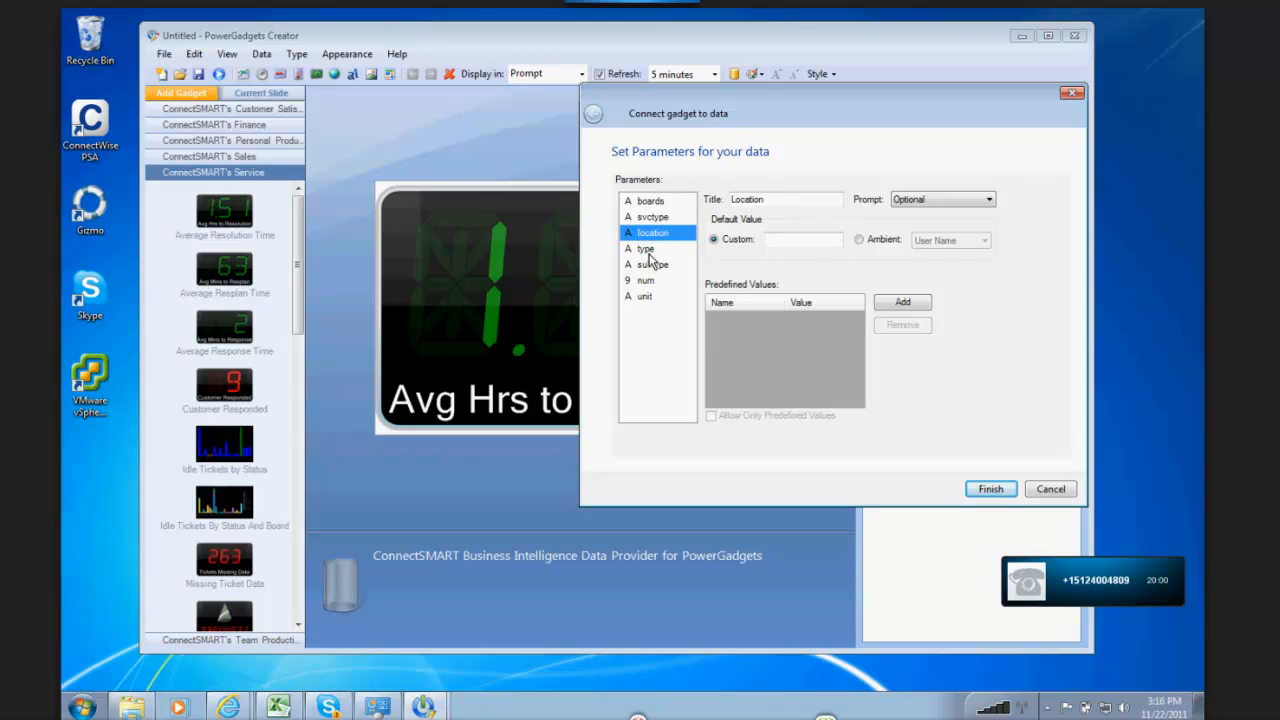
{"action": "left_click", "coordinate": [646, 250]}
{"action": "left_click", "coordinate": [658, 266]}
{"action": "left_click", "coordinate": [646, 281]}
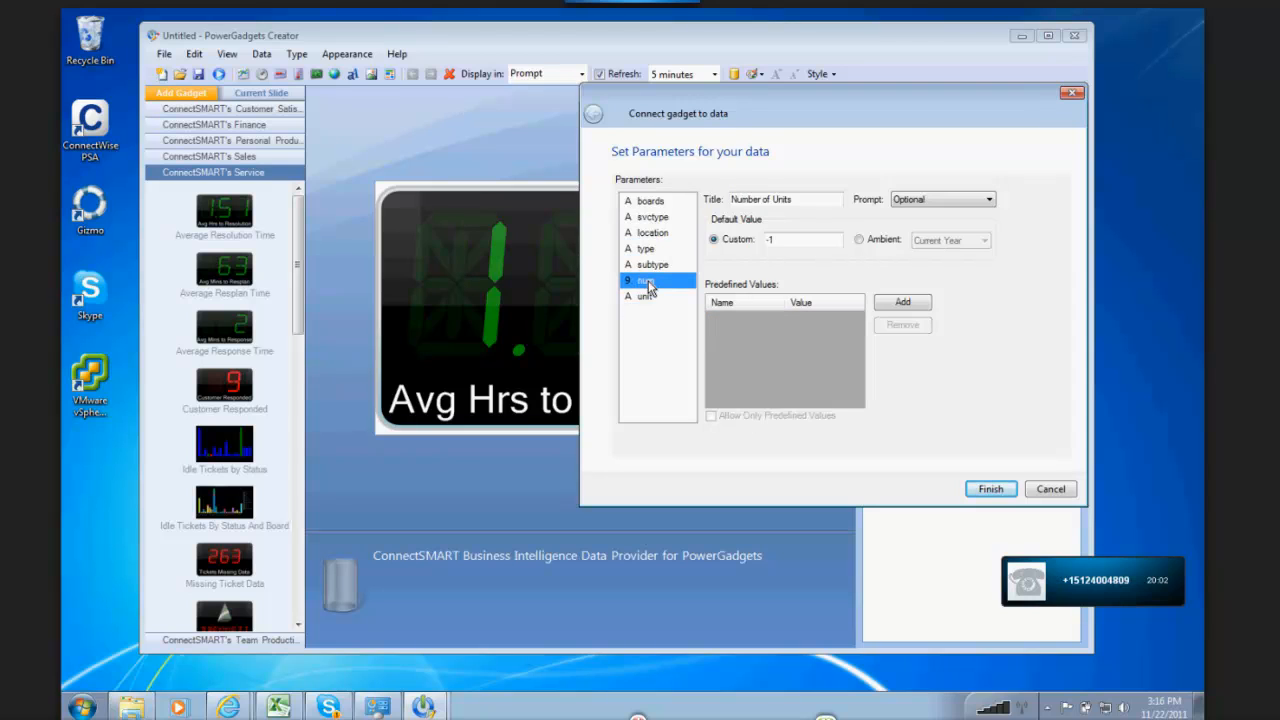
{"action": "left_click", "coordinate": [650, 295]}
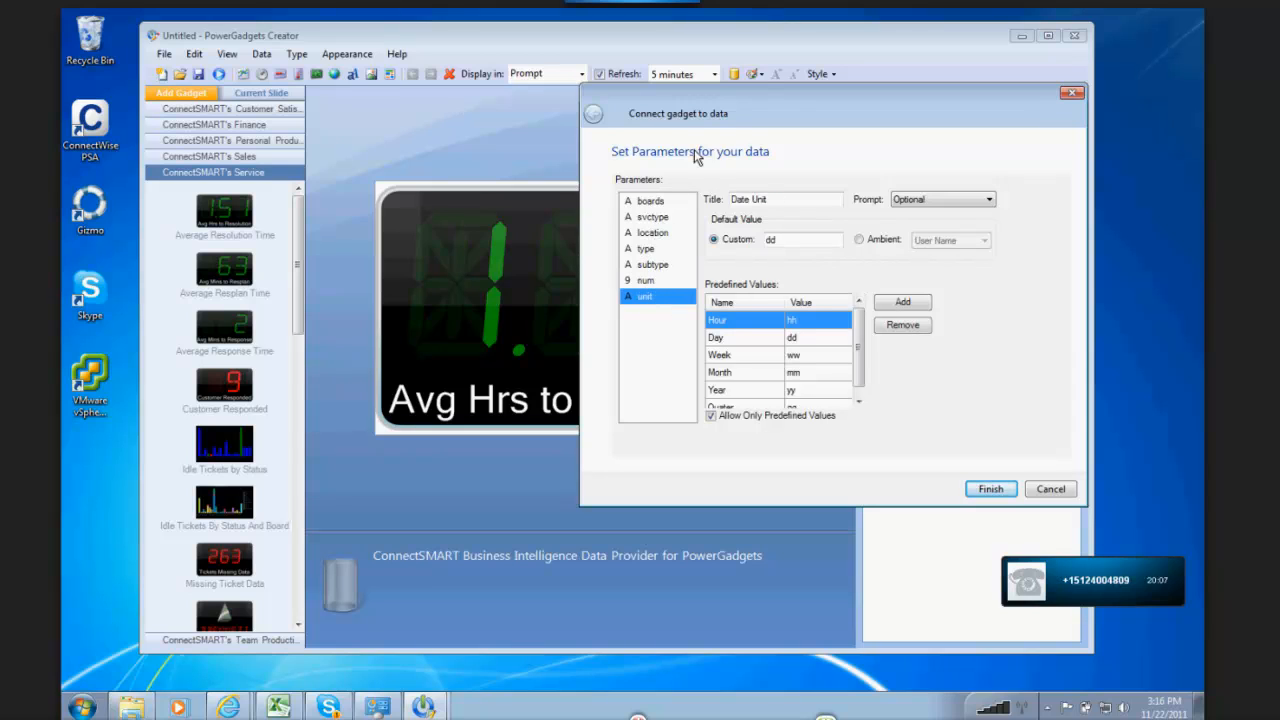
Step: Reposition the parameters dialog and examine the prompt options offered for the Date Unit parameter
{"action": "left_click_drag", "start_coordinate": [790, 93], "coordinate": [670, 93]}
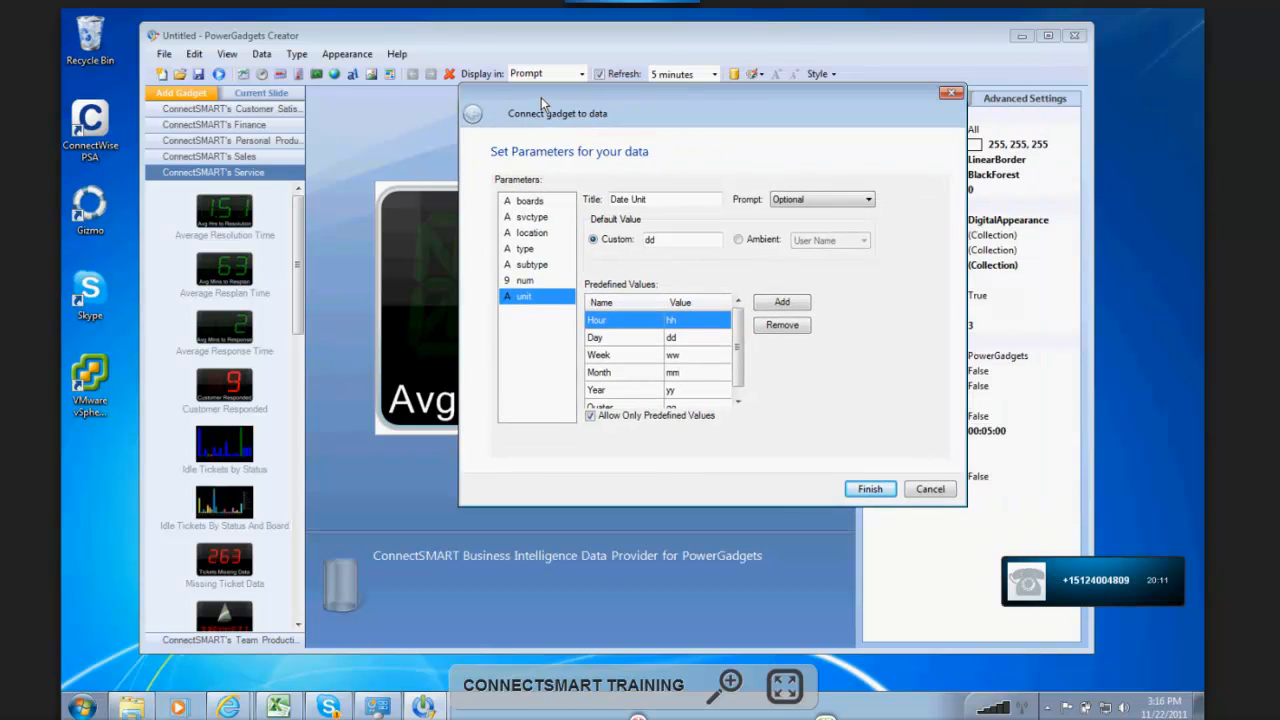
{"action": "left_click_drag", "start_coordinate": [541, 97], "coordinate": [532, 112]}
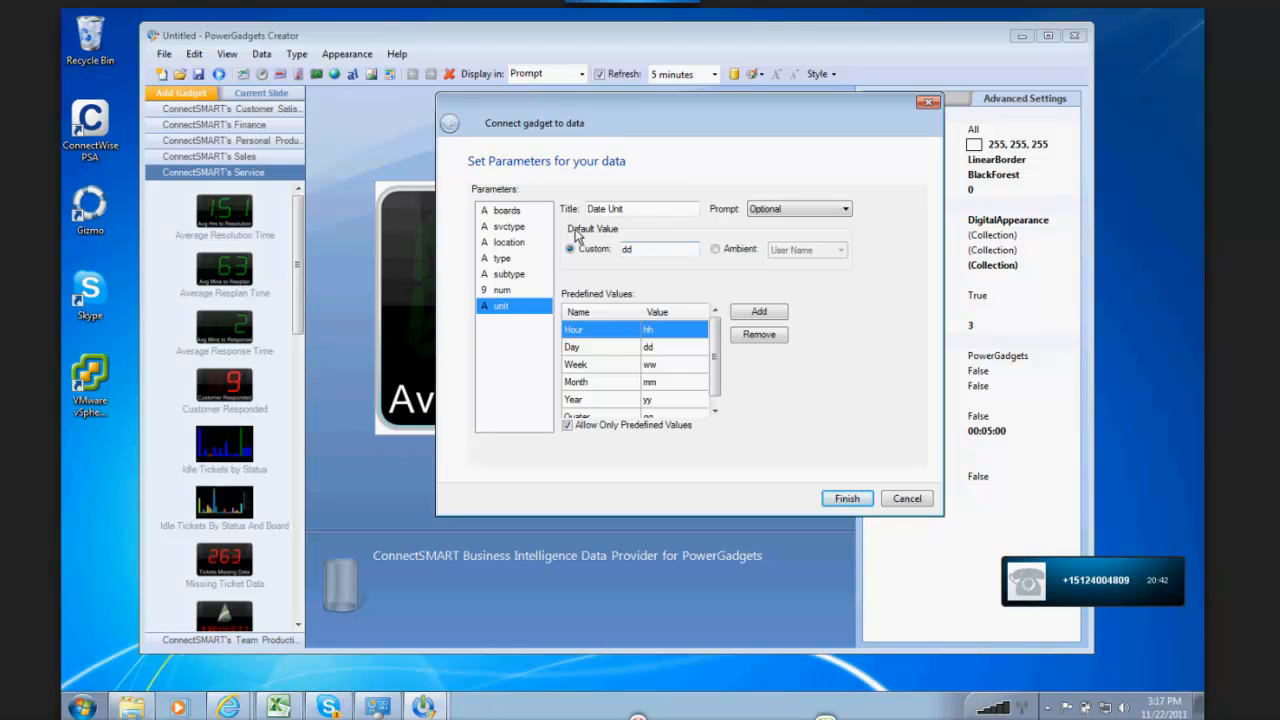
{"action": "left_click_drag", "start_coordinate": [620, 105], "coordinate": [646, 137]}
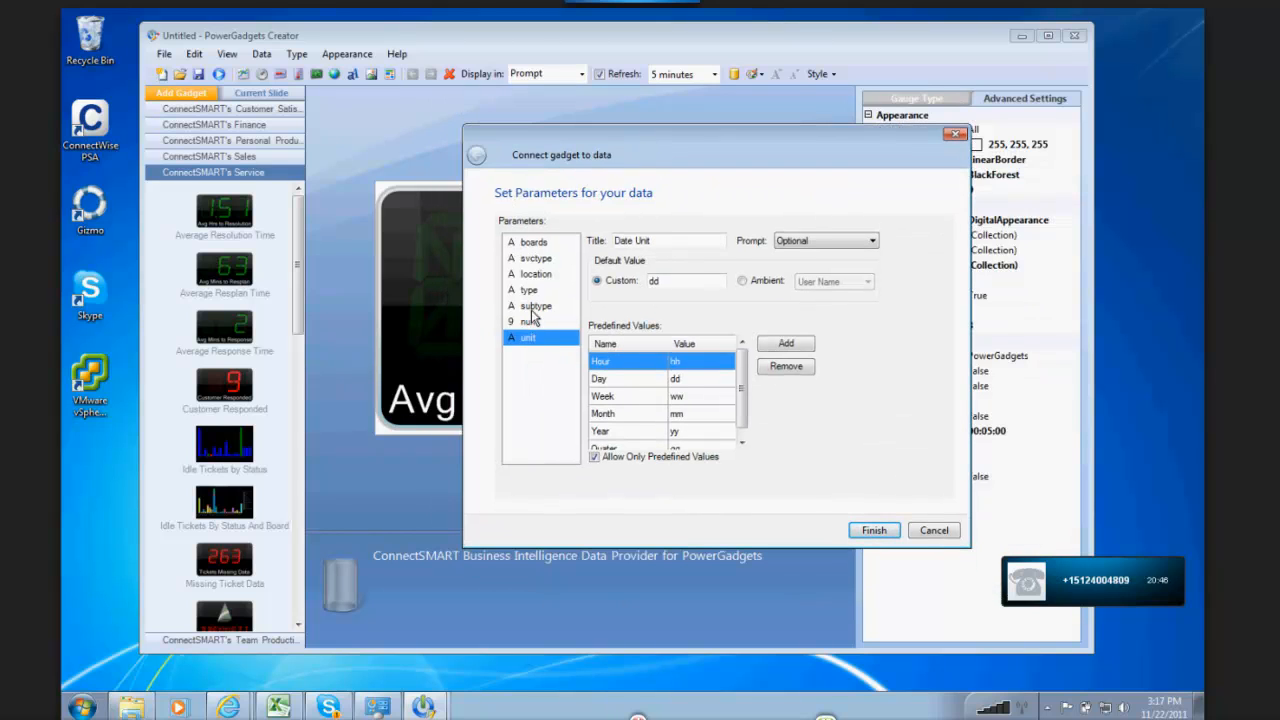
{"action": "left_click_drag", "start_coordinate": [601, 139], "coordinate": [736, 125]}
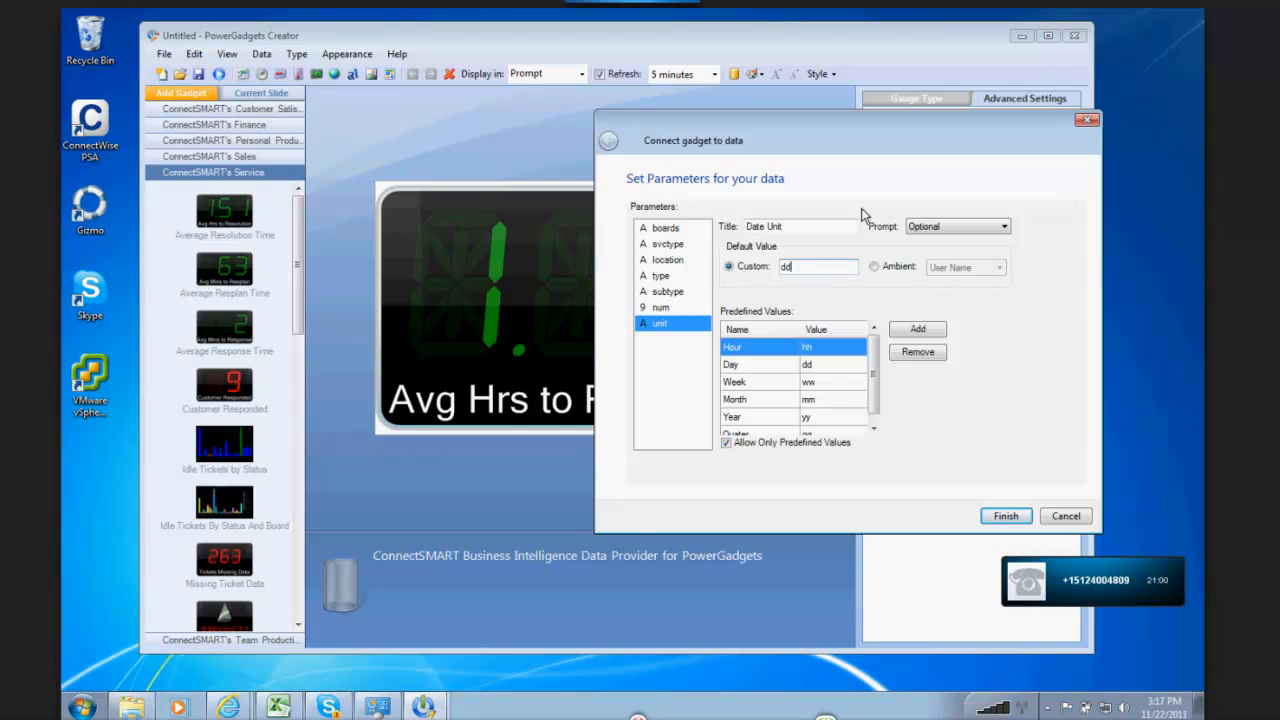
{"action": "left_click", "coordinate": [947, 226]}
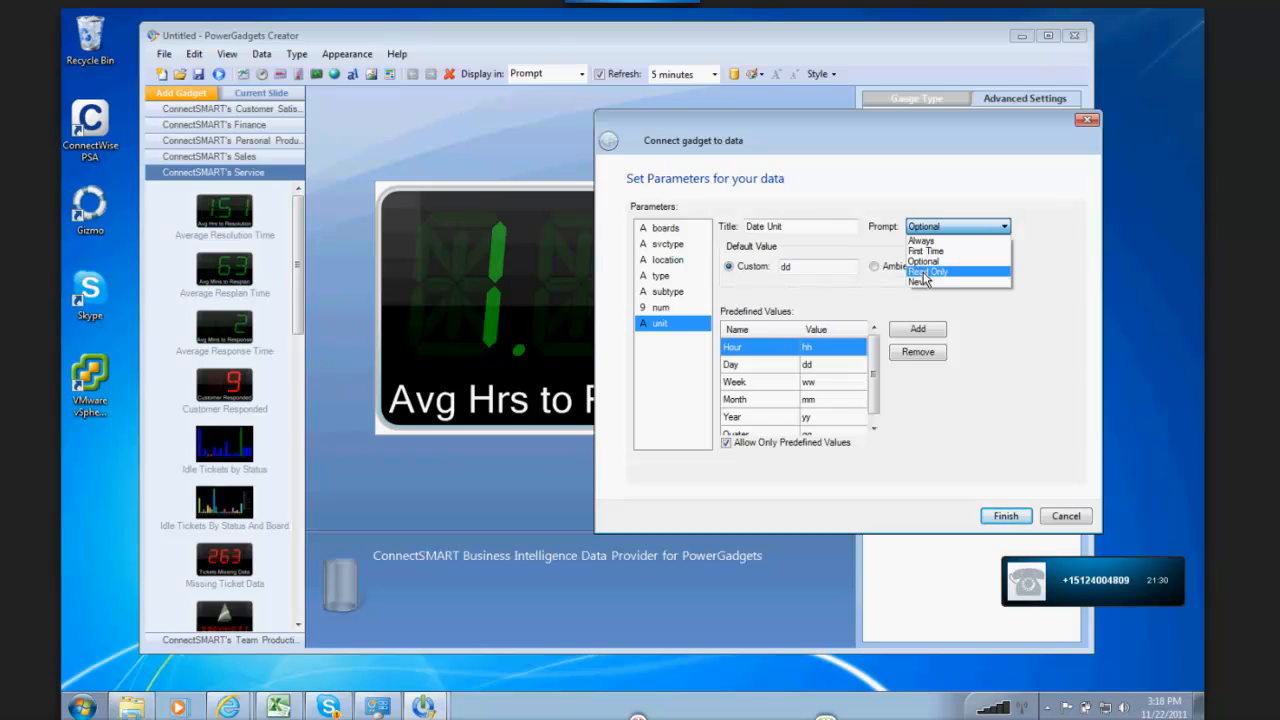
{"action": "left_click", "coordinate": [800, 65]}
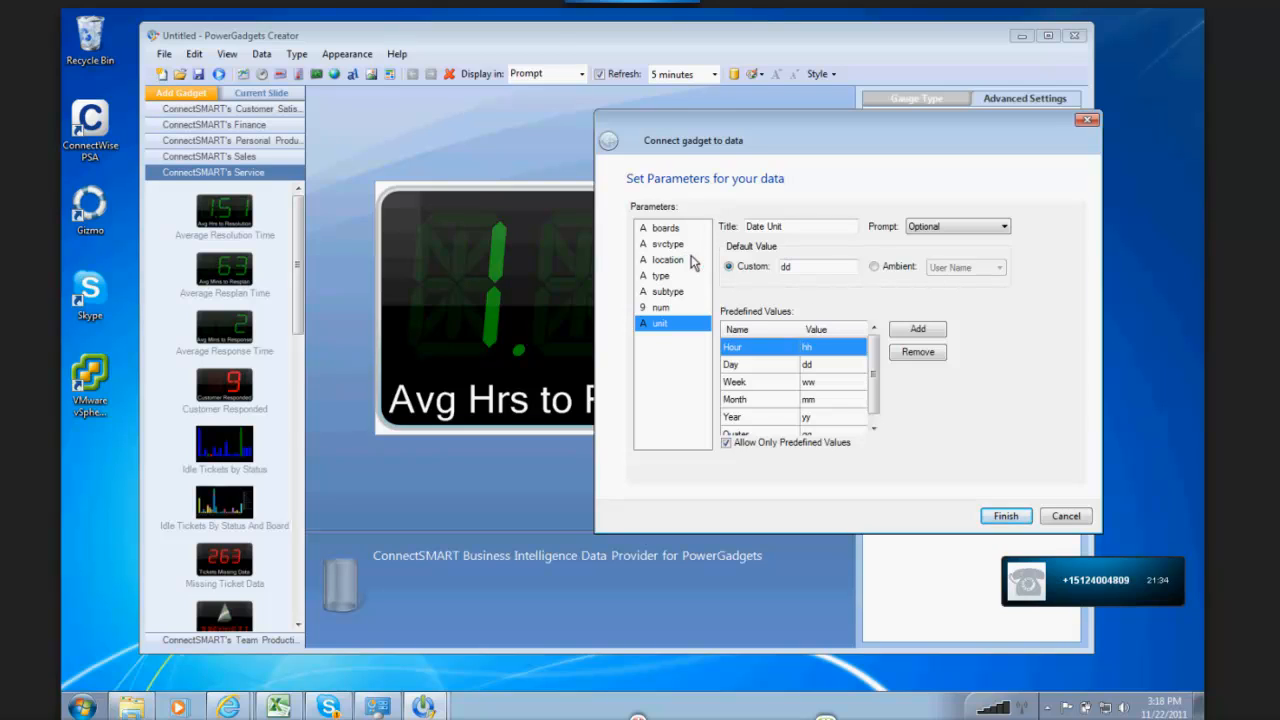
Step: Set the boards parameter's custom default value to 'ConnectCare', including the single quotes
{"action": "left_click", "coordinate": [662, 229]}
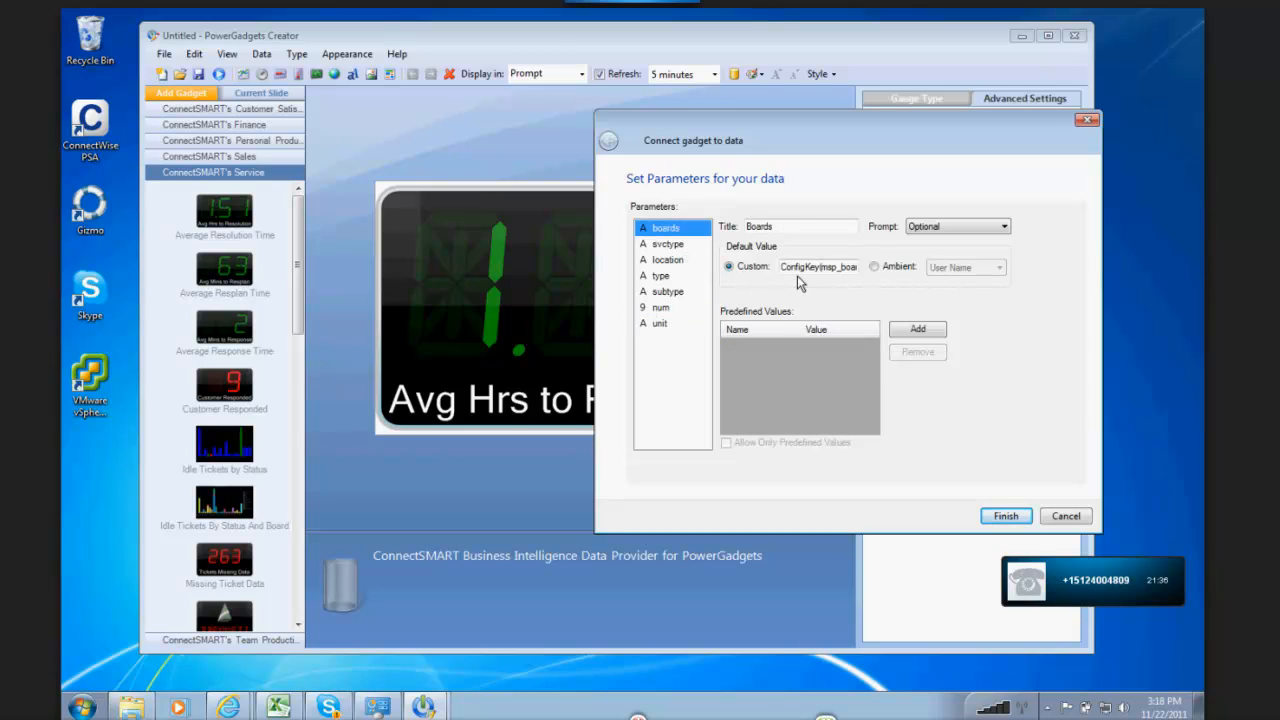
{"action": "left_click_drag", "start_coordinate": [782, 268], "coordinate": [824, 272]}
{"action": "left_click_drag", "start_coordinate": [781, 269], "coordinate": [820, 274]}
{"action": "left_click_drag", "start_coordinate": [798, 155], "coordinate": [560, 118]}
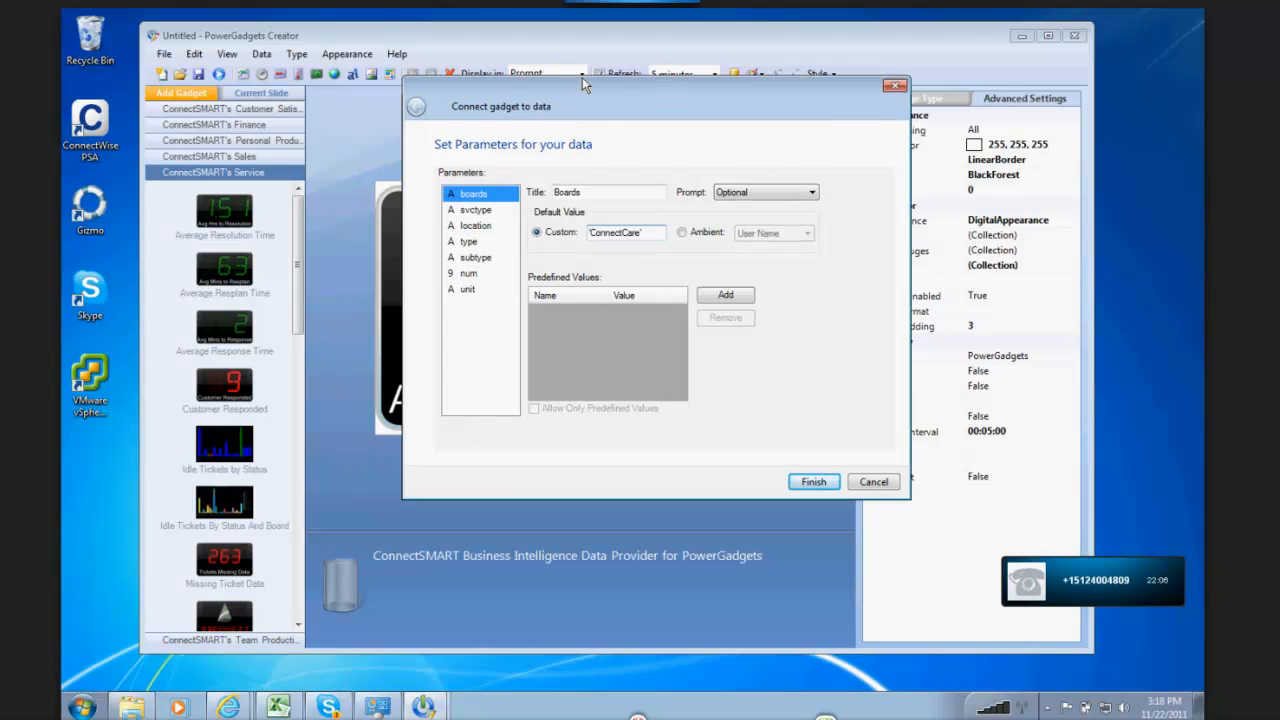
{"action": "left_click_drag", "start_coordinate": [646, 234], "coordinate": [471, 237]}
{"action": "left_click_drag", "start_coordinate": [667, 110], "coordinate": [688, 128]}
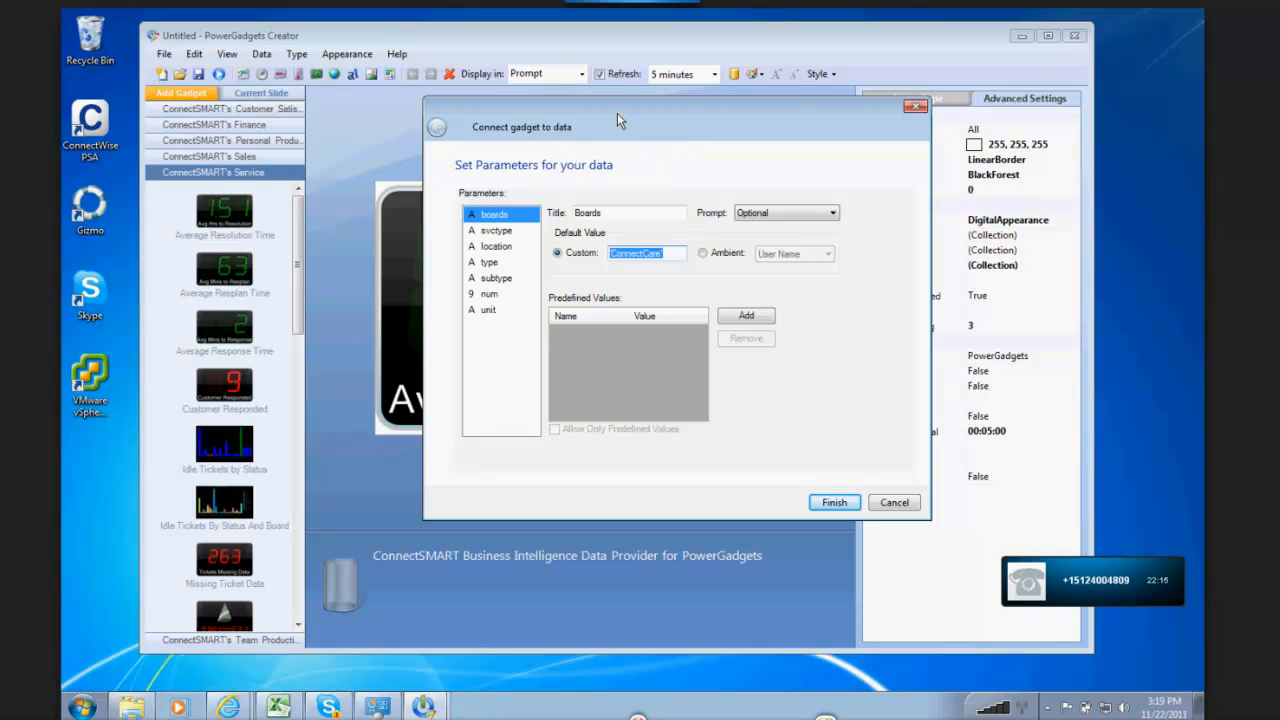
{"action": "left_click", "coordinate": [676, 256]}
{"action": "left_click_drag", "start_coordinate": [676, 256], "coordinate": [467, 279]}
Step: Set the unit parameter's custom default value to ww and apply the parameter changes to the gadget
{"action": "left_click", "coordinate": [494, 296]}
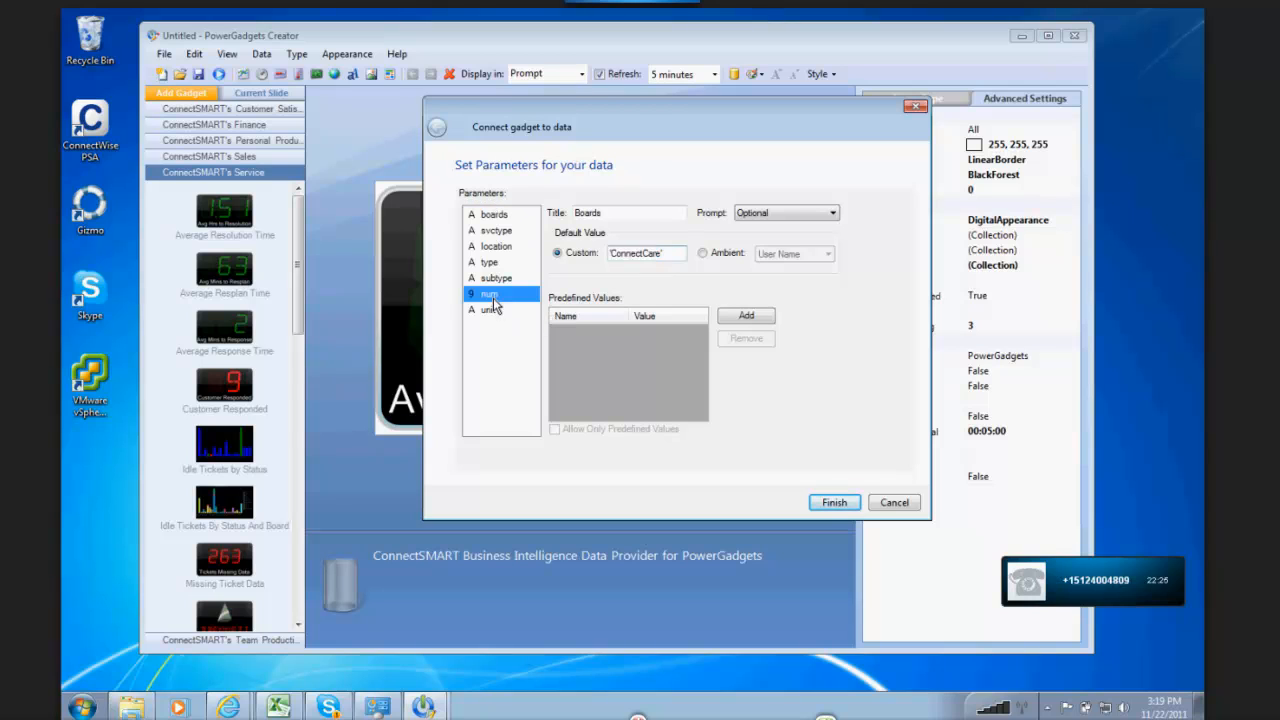
{"action": "left_click", "coordinate": [493, 311]}
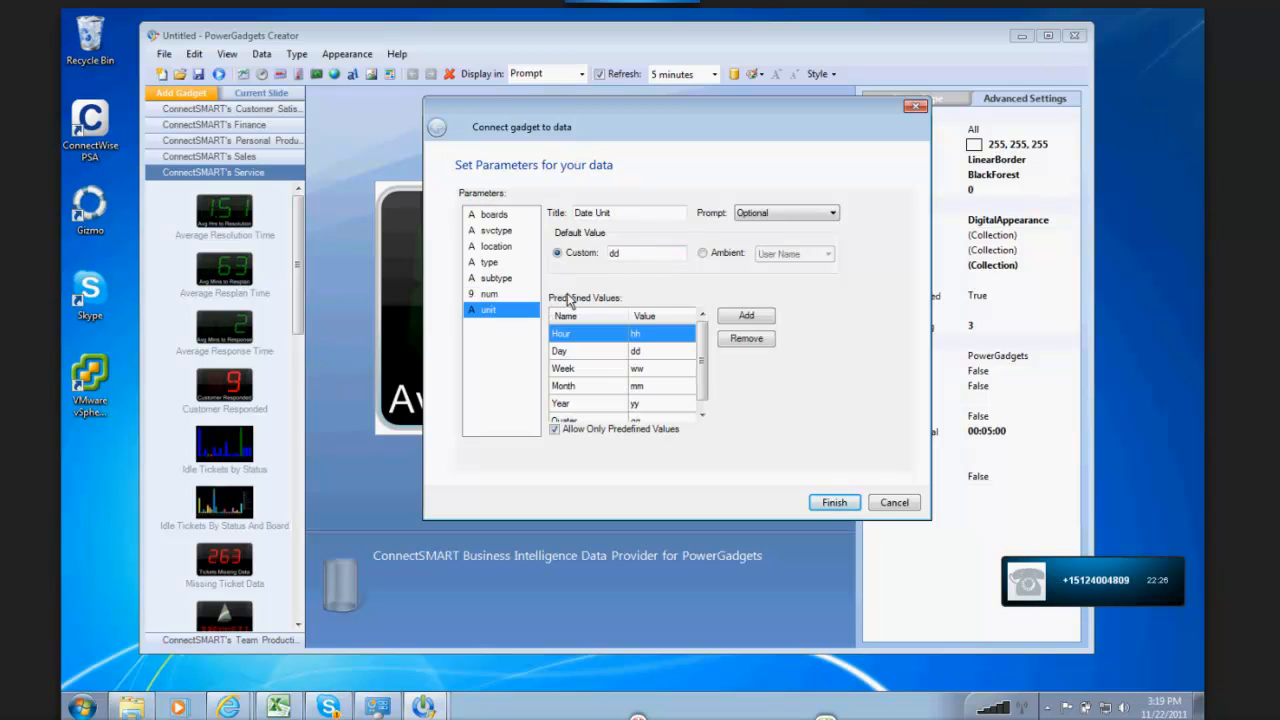
{"action": "left_click_drag", "start_coordinate": [628, 262], "coordinate": [599, 261]}
{"action": "type", "text": "ww"}
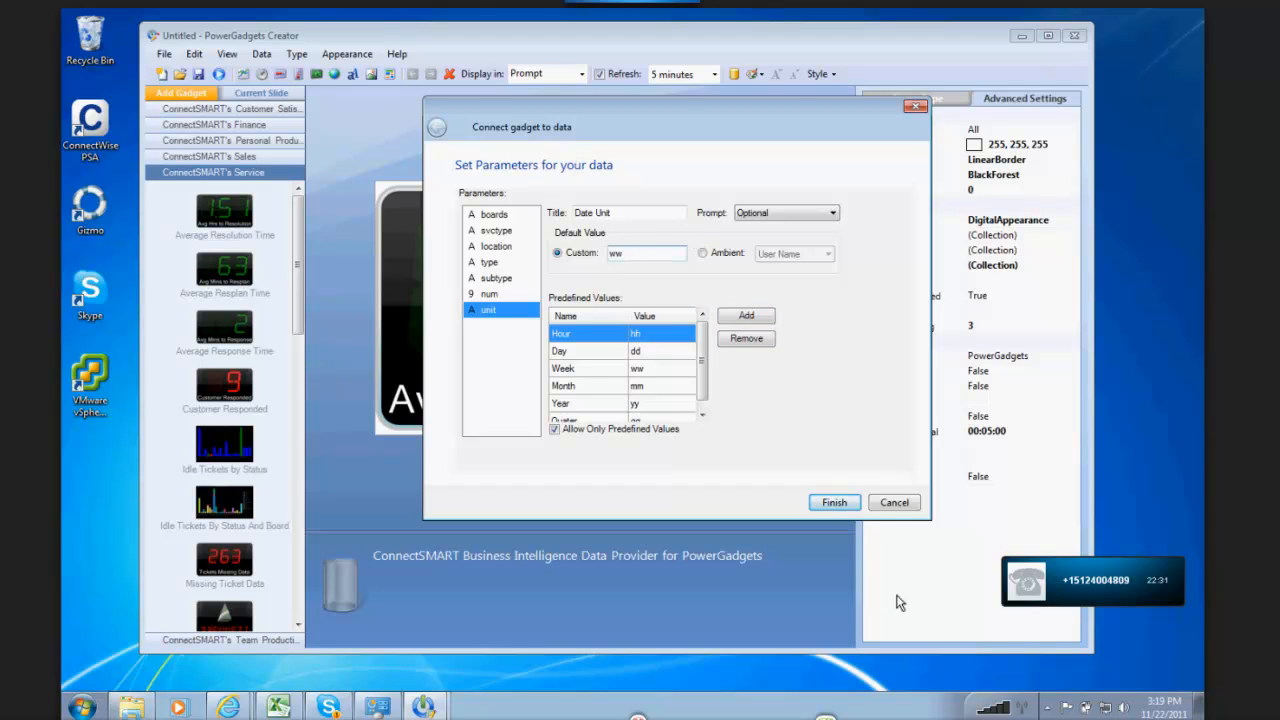
{"action": "left_click", "coordinate": [835, 503]}
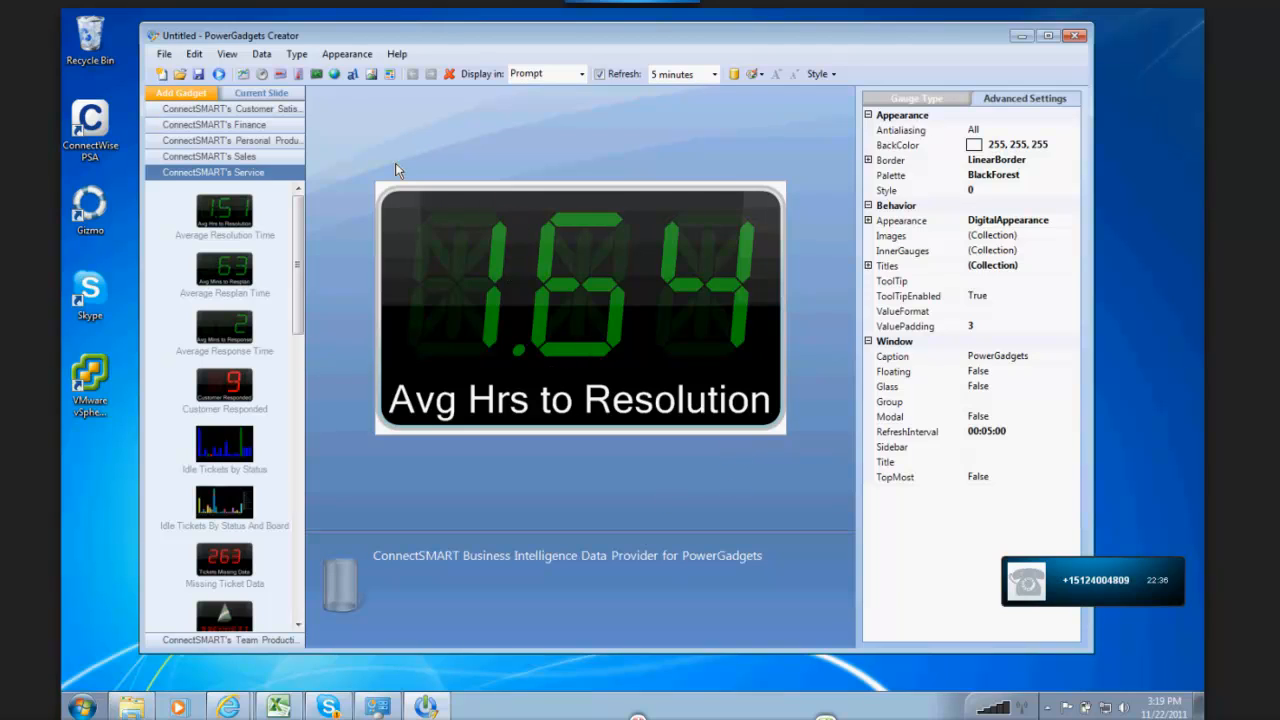
Step: Run the Avg Hrs to Resolution gadget and reposition its small preview window
{"action": "left_click", "coordinate": [221, 75]}
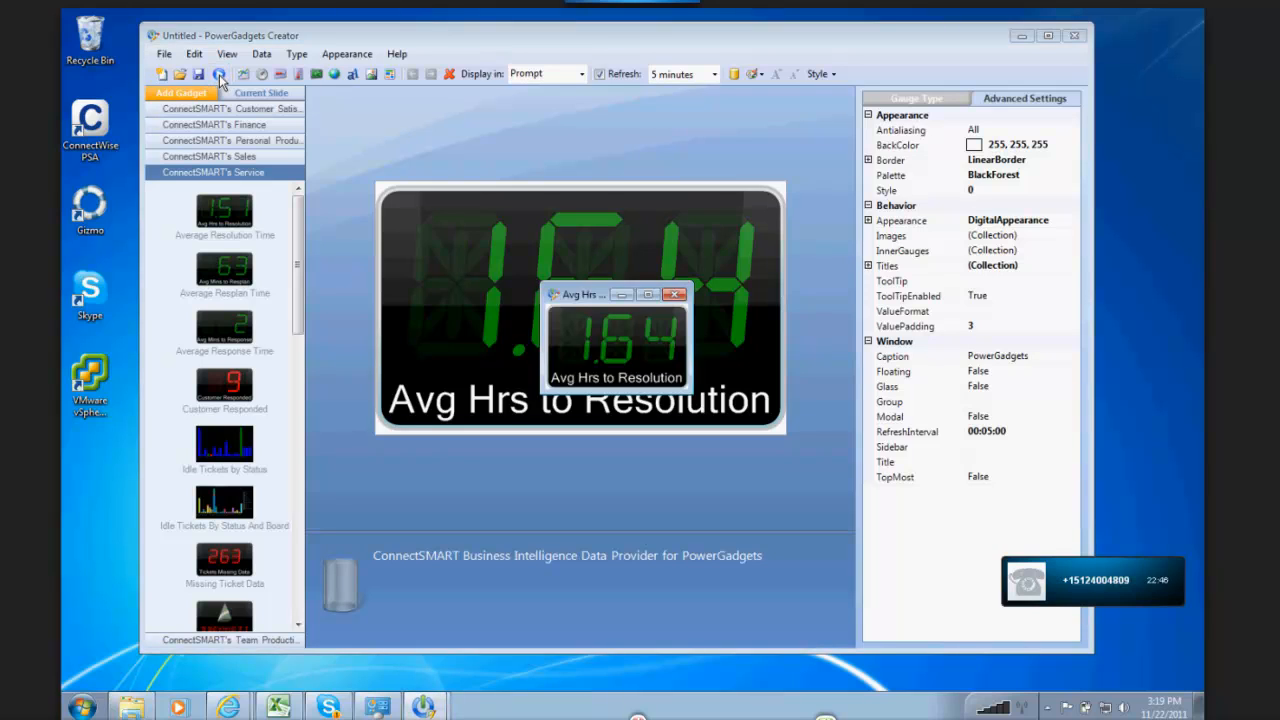
{"action": "left_click_drag", "start_coordinate": [558, 294], "coordinate": [397, 164]}
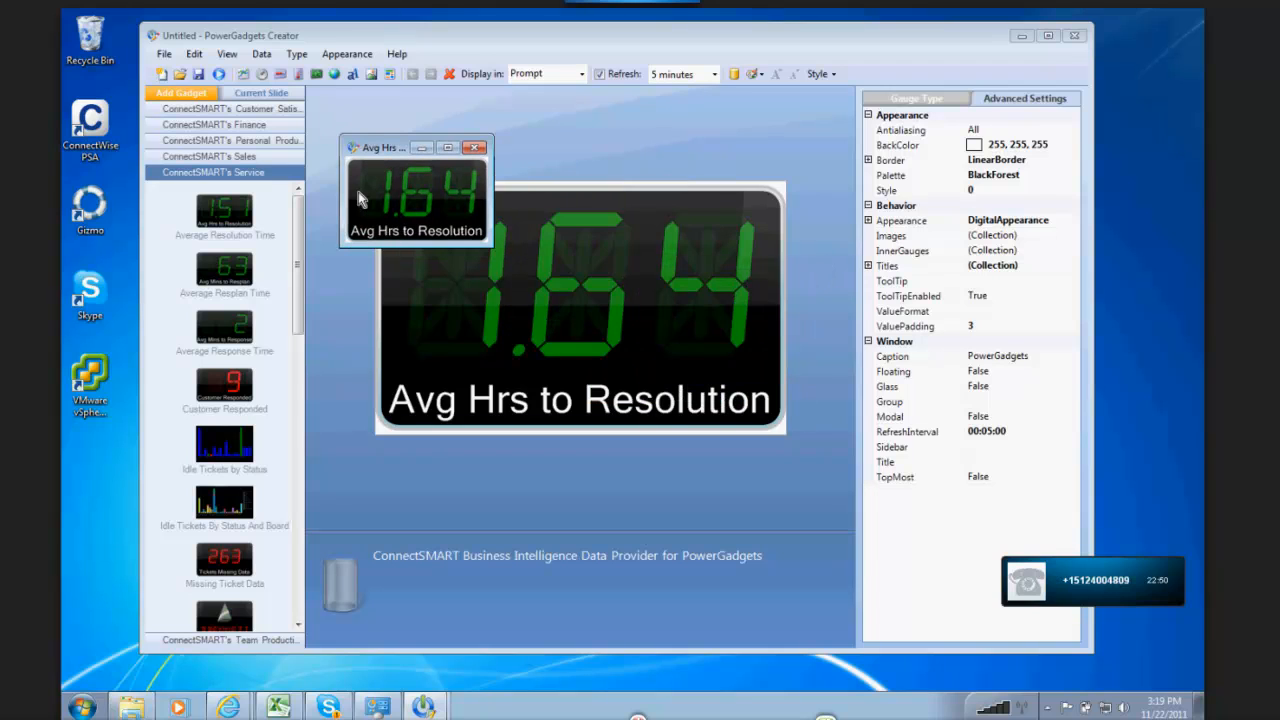
{"action": "right_click", "coordinate": [381, 186]}
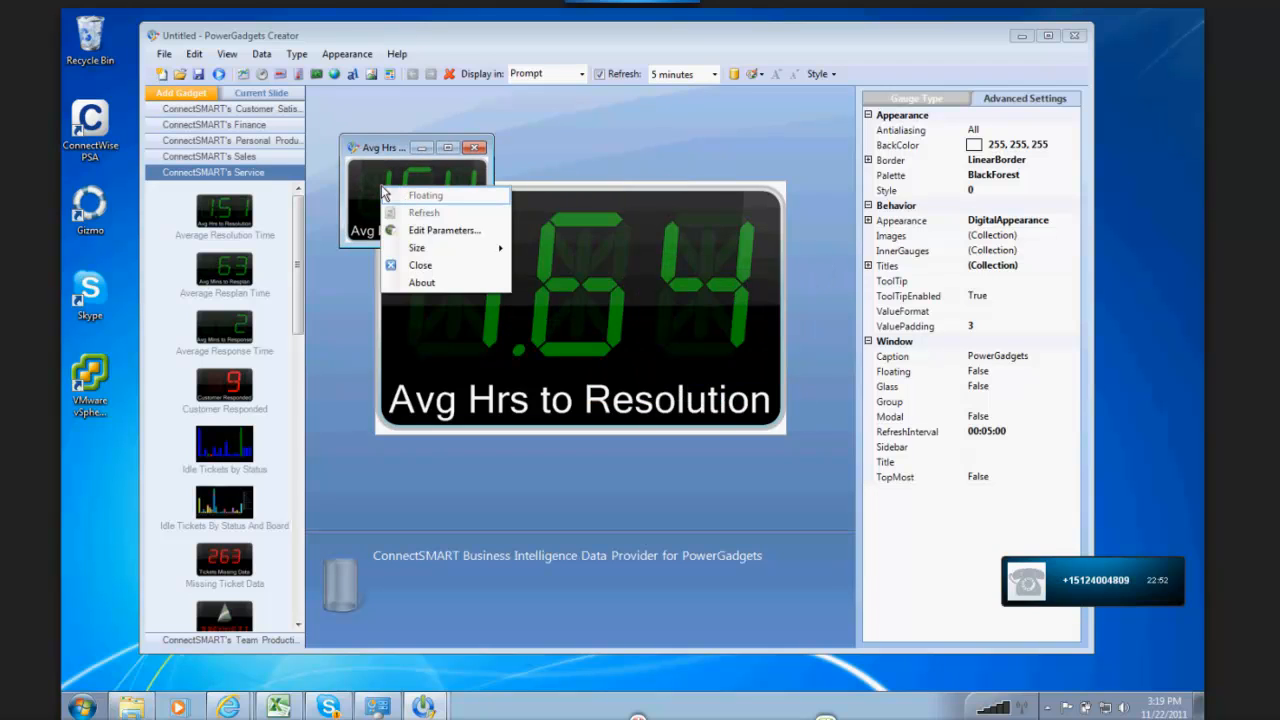
{"action": "left_click", "coordinate": [376, 156]}
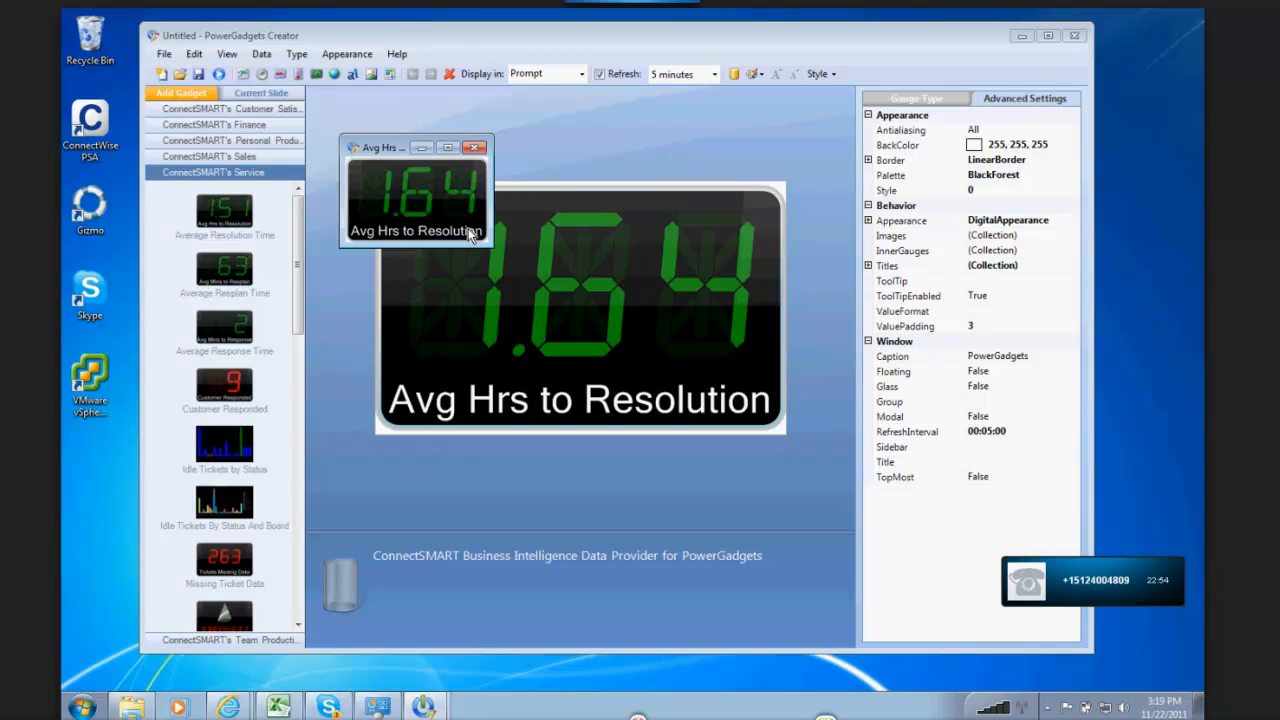
{"action": "left_click_drag", "start_coordinate": [388, 149], "coordinate": [428, 174]}
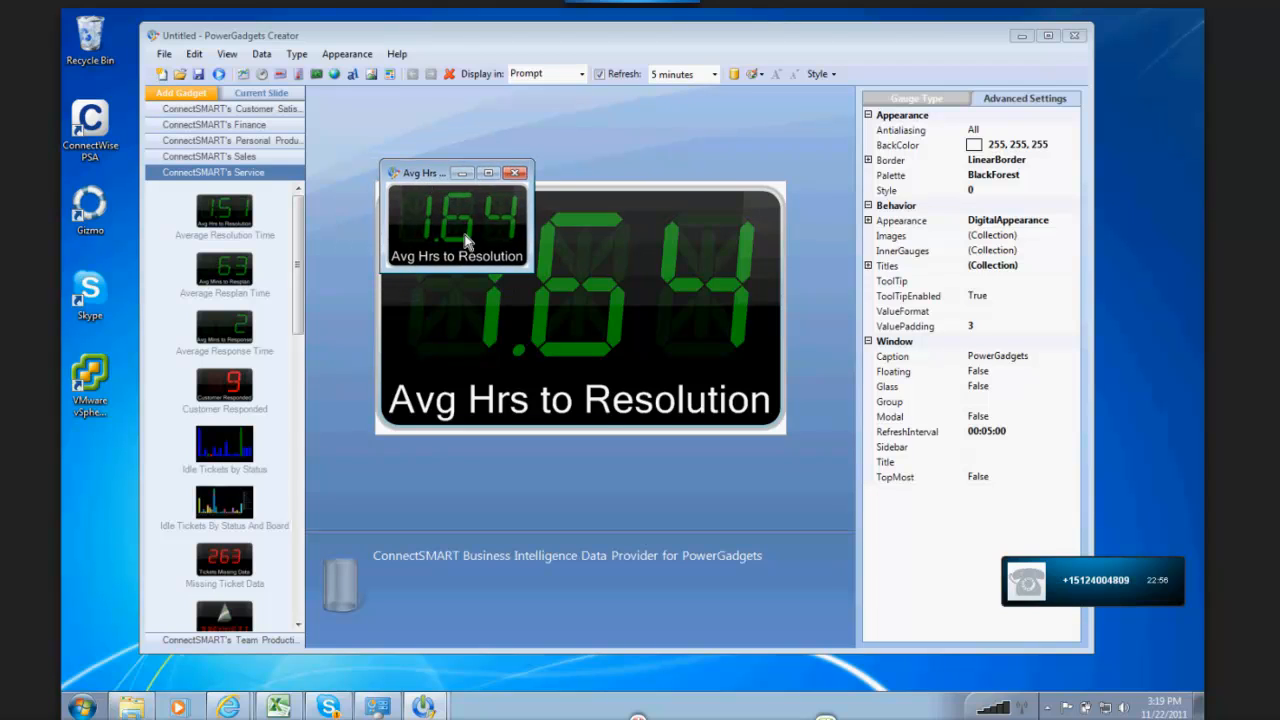
Step: Examine the parameters offered by the running gadget, leave them unedited and close the gadget window
{"action": "right_click", "coordinate": [447, 213]}
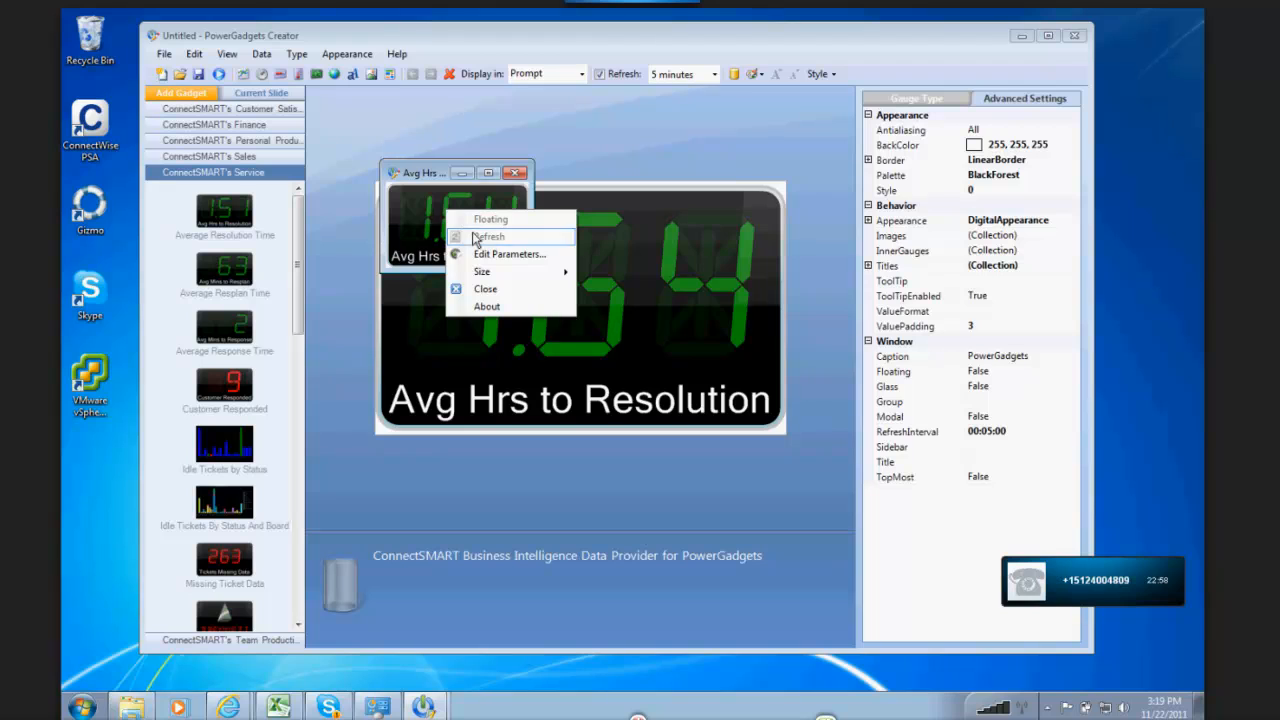
{"action": "left_click", "coordinate": [503, 255]}
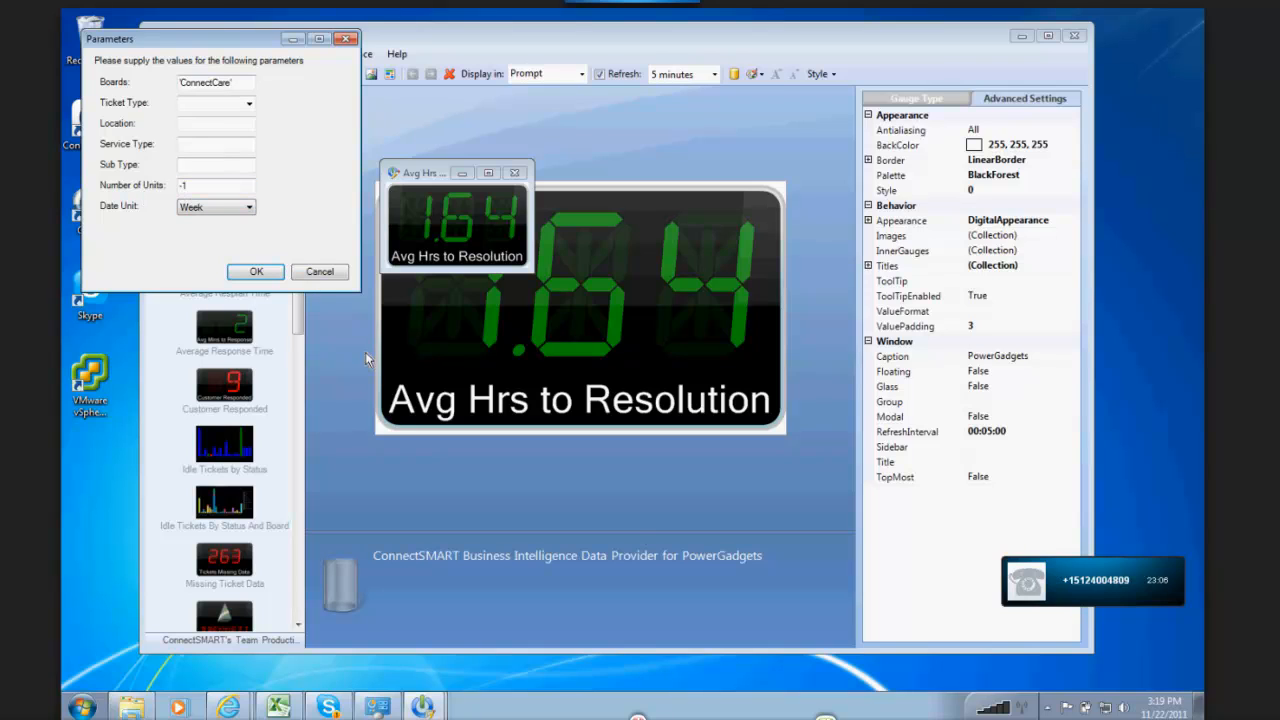
{"action": "left_click", "coordinate": [333, 273]}
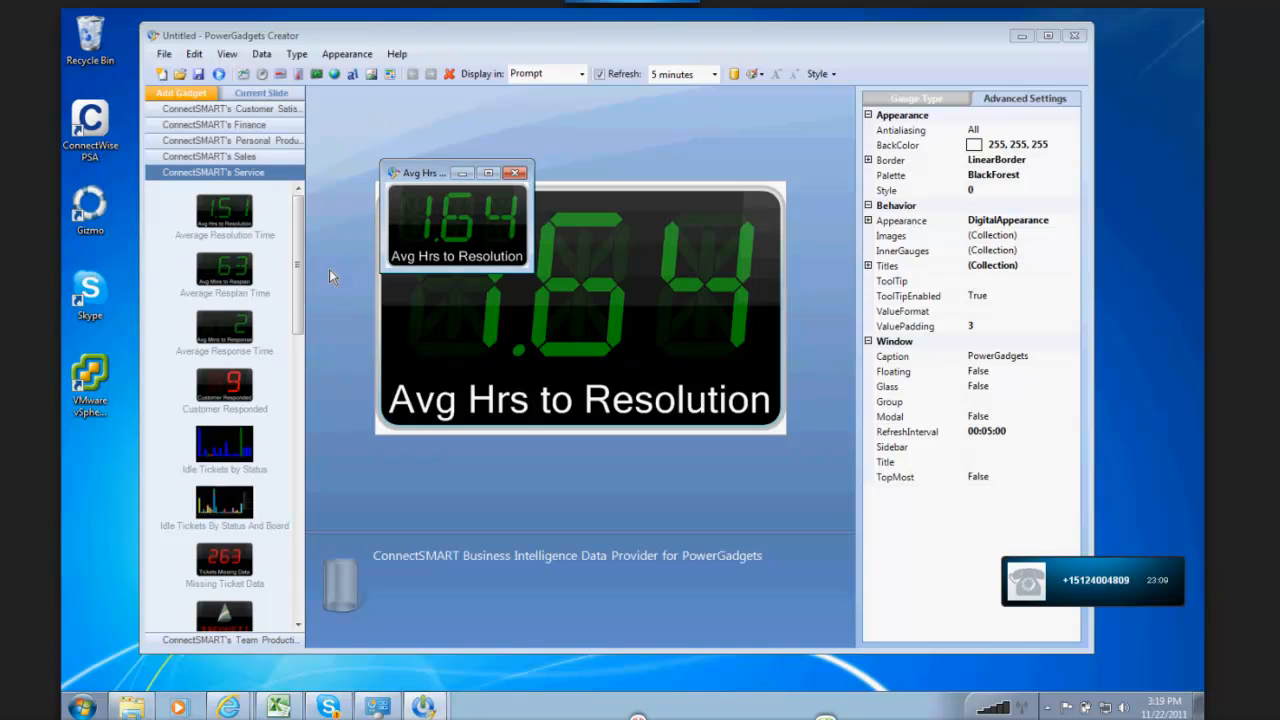
{"action": "left_click", "coordinate": [516, 175]}
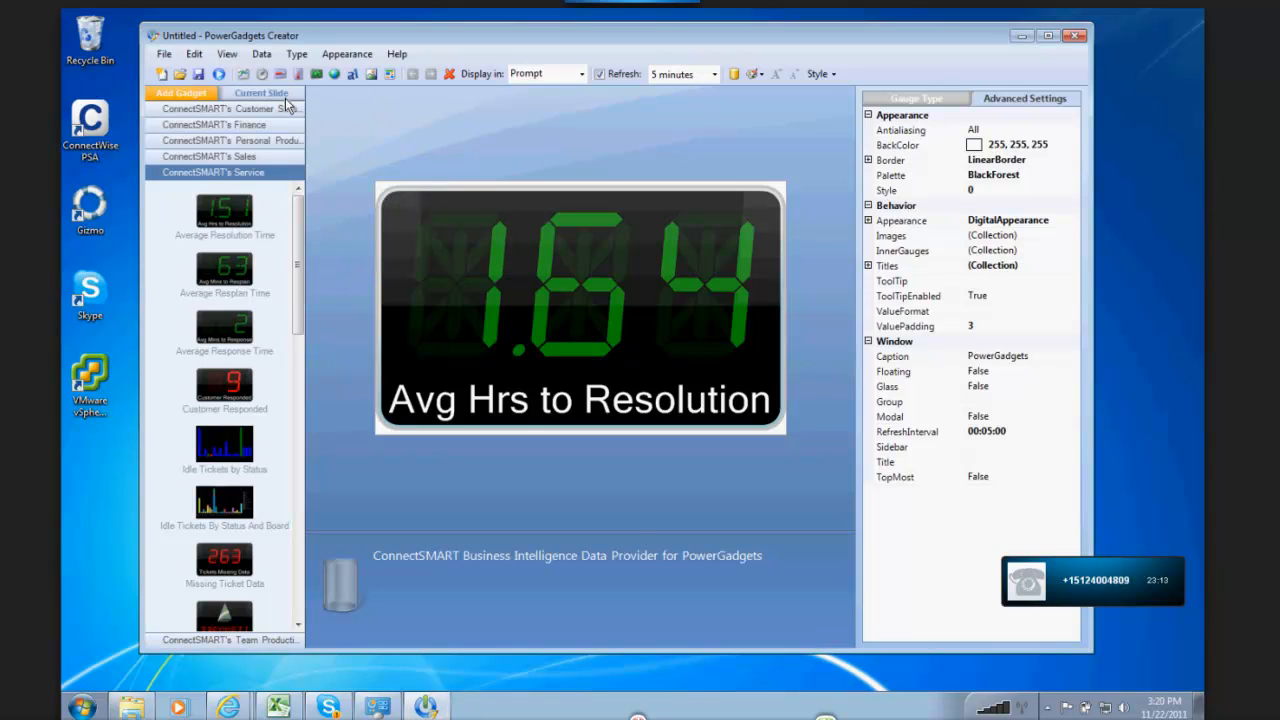
Step: Open the gadget's data parameters for editing and set the boards parameter's prompt option to Read Only
{"action": "left_click", "coordinate": [263, 55]}
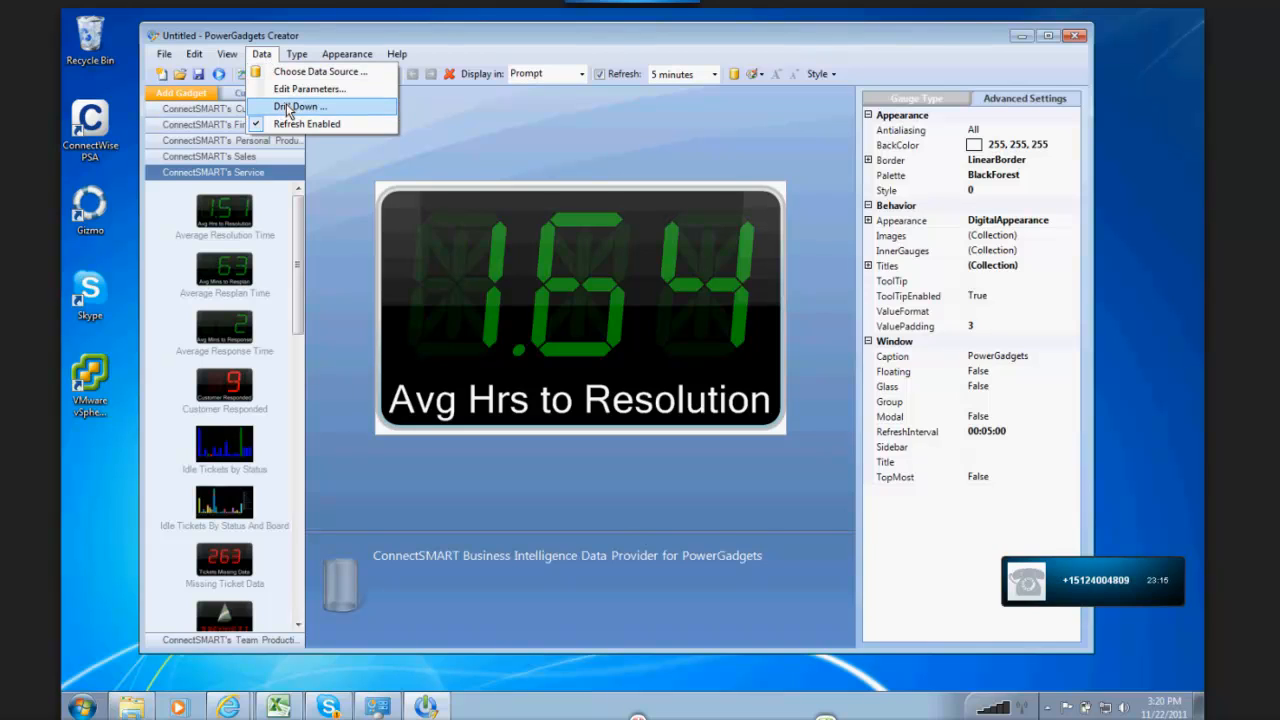
{"action": "left_click", "coordinate": [287, 94]}
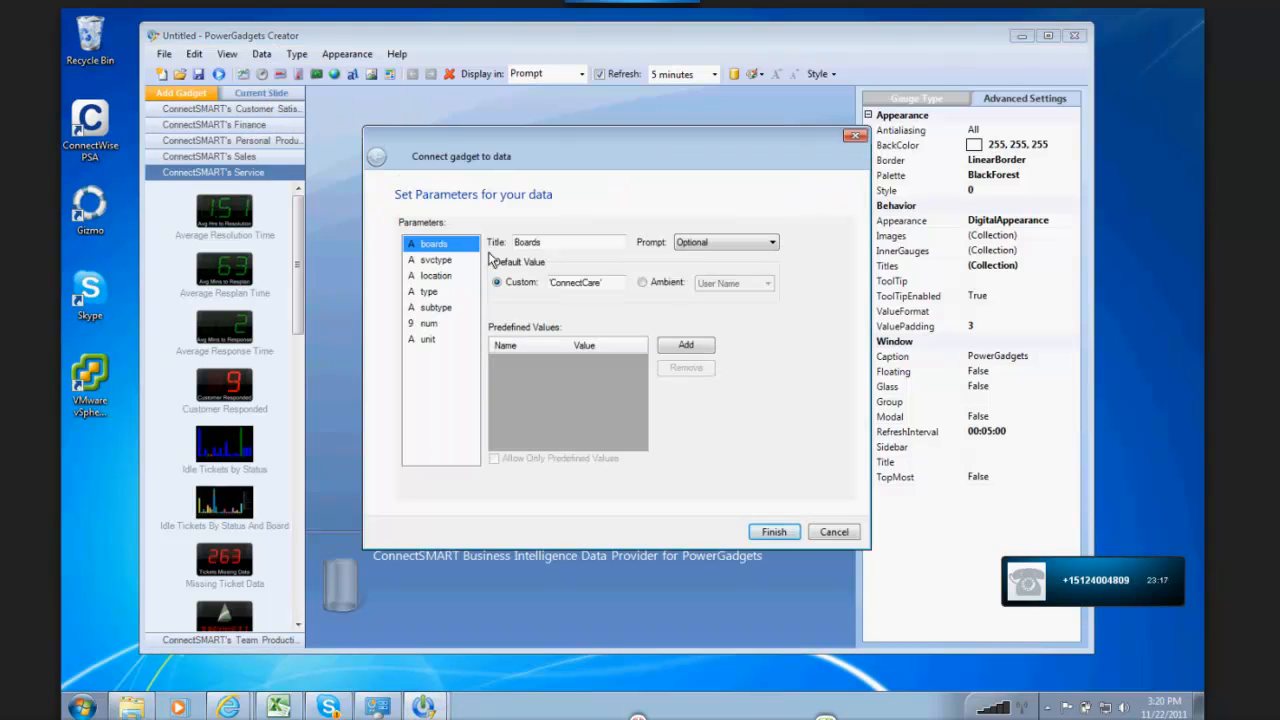
{"action": "left_click", "coordinate": [719, 246]}
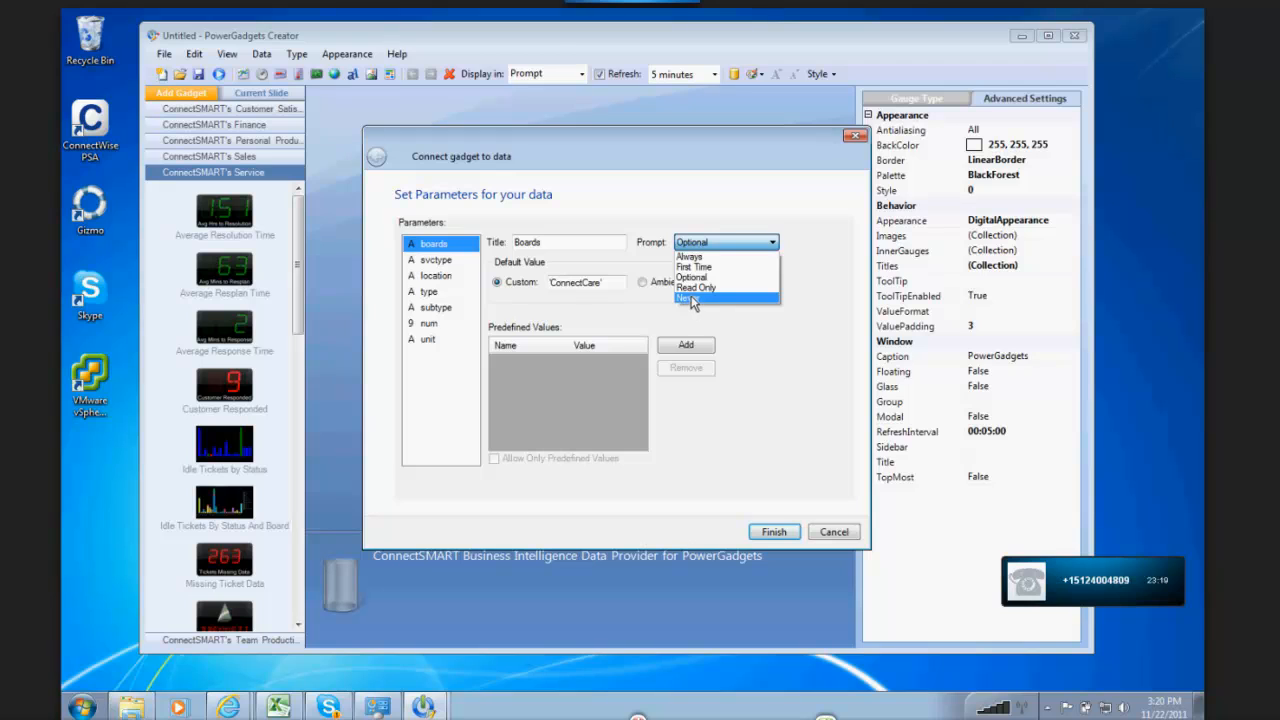
{"action": "left_click", "coordinate": [695, 290]}
Step: Set the prompt option of the svctype and location parameters to Never
{"action": "left_click", "coordinate": [474, 262]}
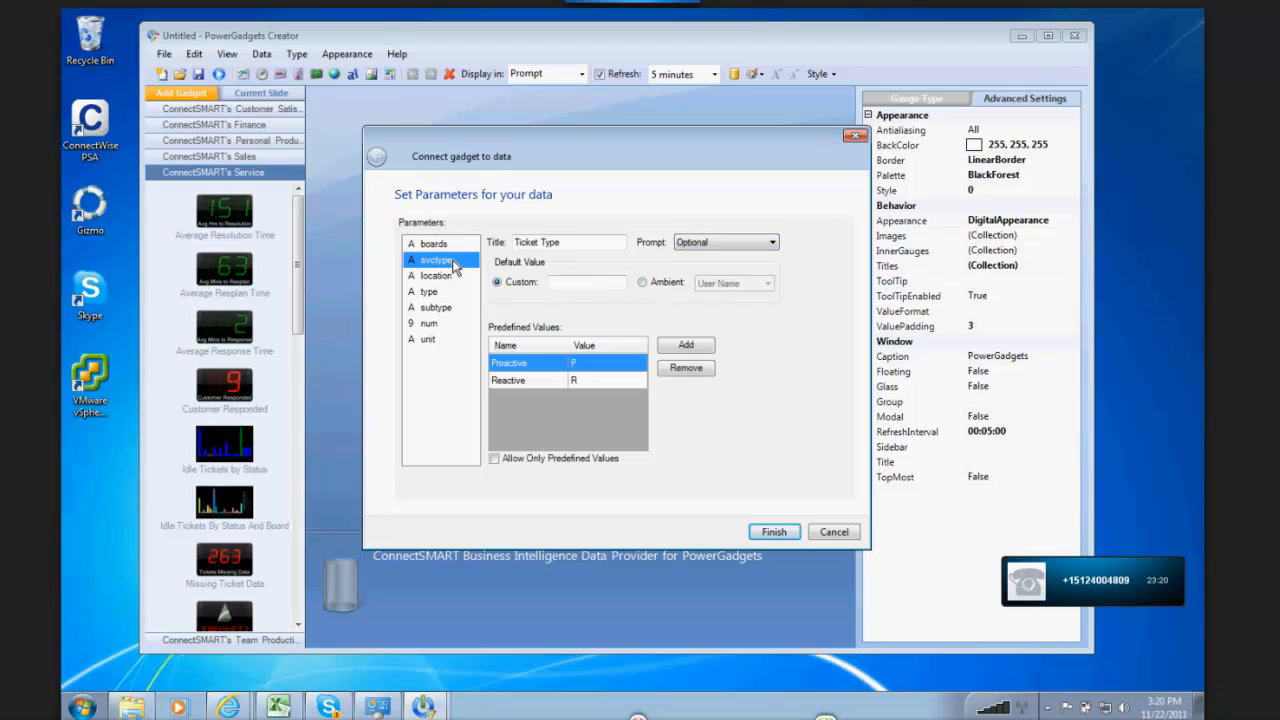
{"action": "left_click", "coordinate": [688, 244]}
{"action": "left_click", "coordinate": [690, 299]}
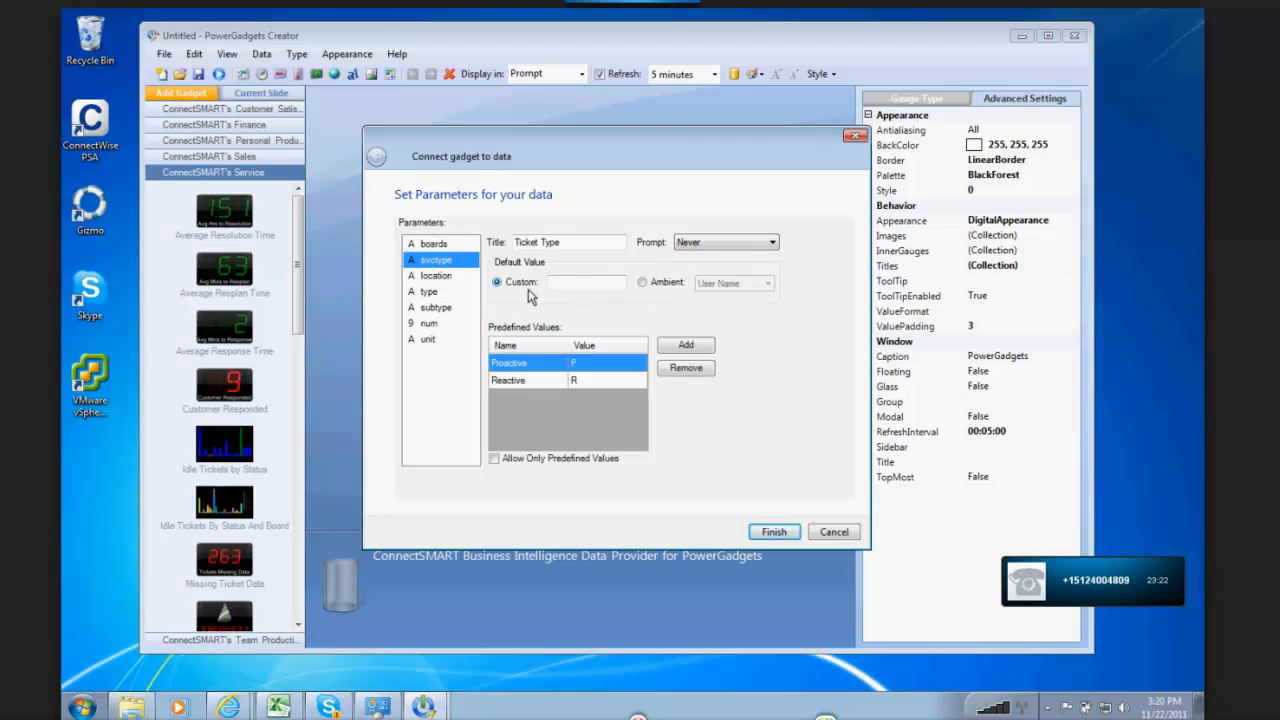
{"action": "left_click", "coordinate": [438, 275]}
{"action": "left_click", "coordinate": [736, 245]}
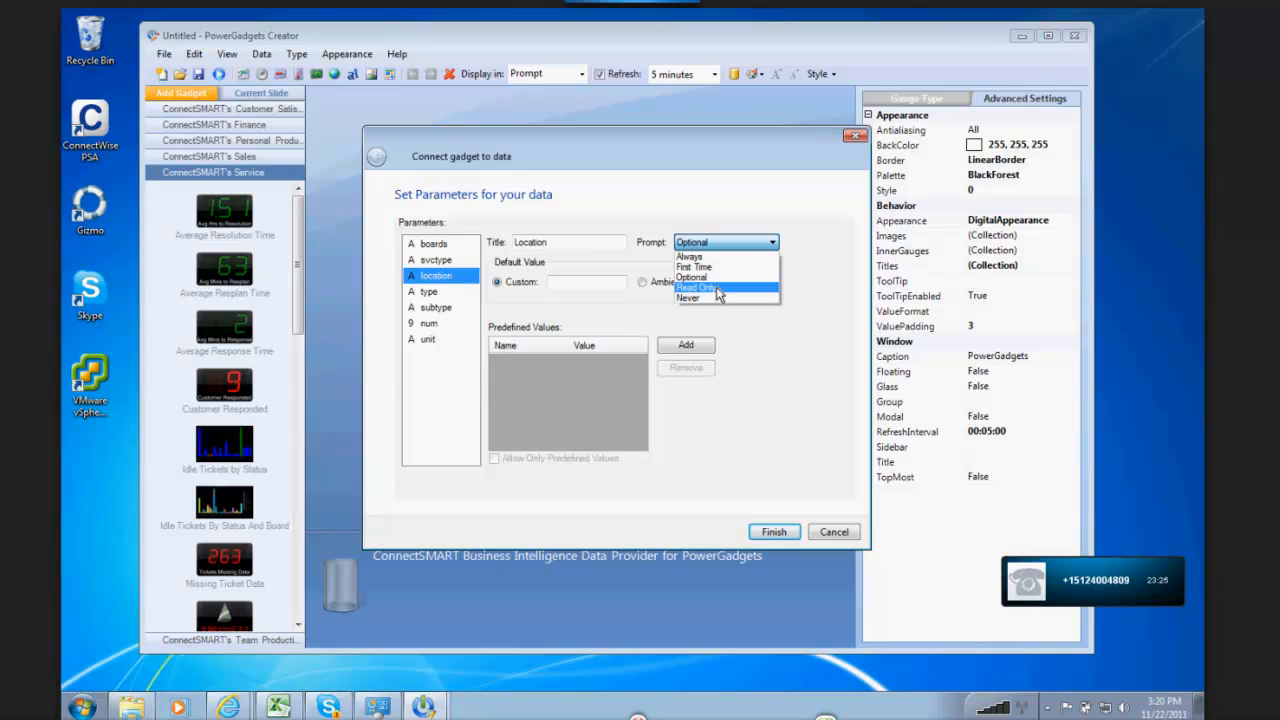
{"action": "left_click", "coordinate": [712, 299]}
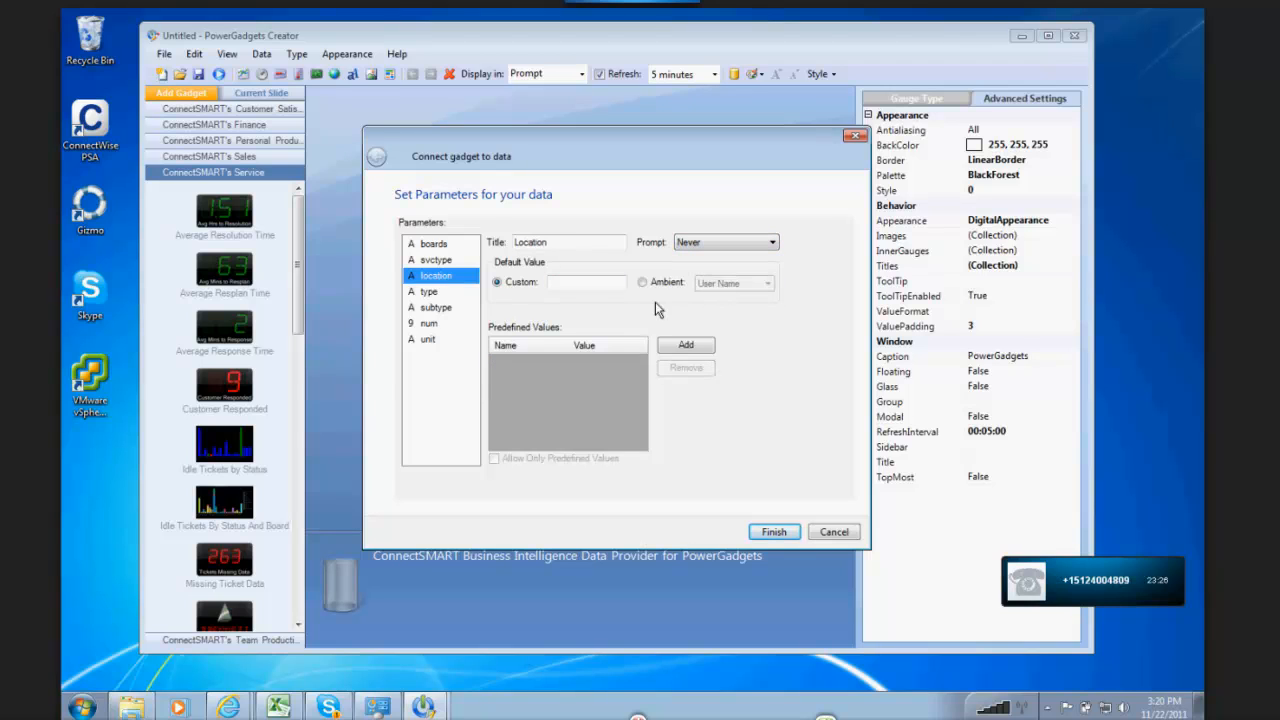
Step: Set the prompt option of the type and subtype parameters to Never and apply the parameter changes to the gadget
{"action": "left_click", "coordinate": [442, 292]}
{"action": "left_click", "coordinate": [702, 246]}
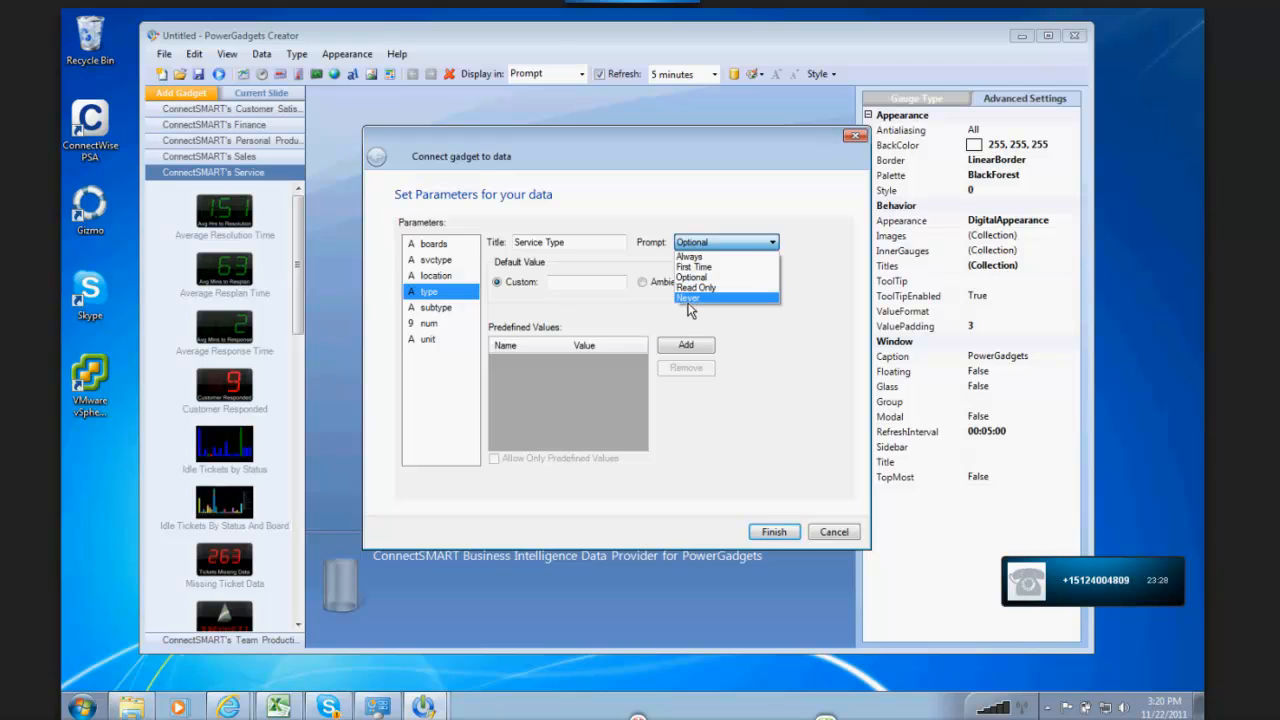
{"action": "left_click", "coordinate": [700, 300]}
{"action": "left_click", "coordinate": [443, 310]}
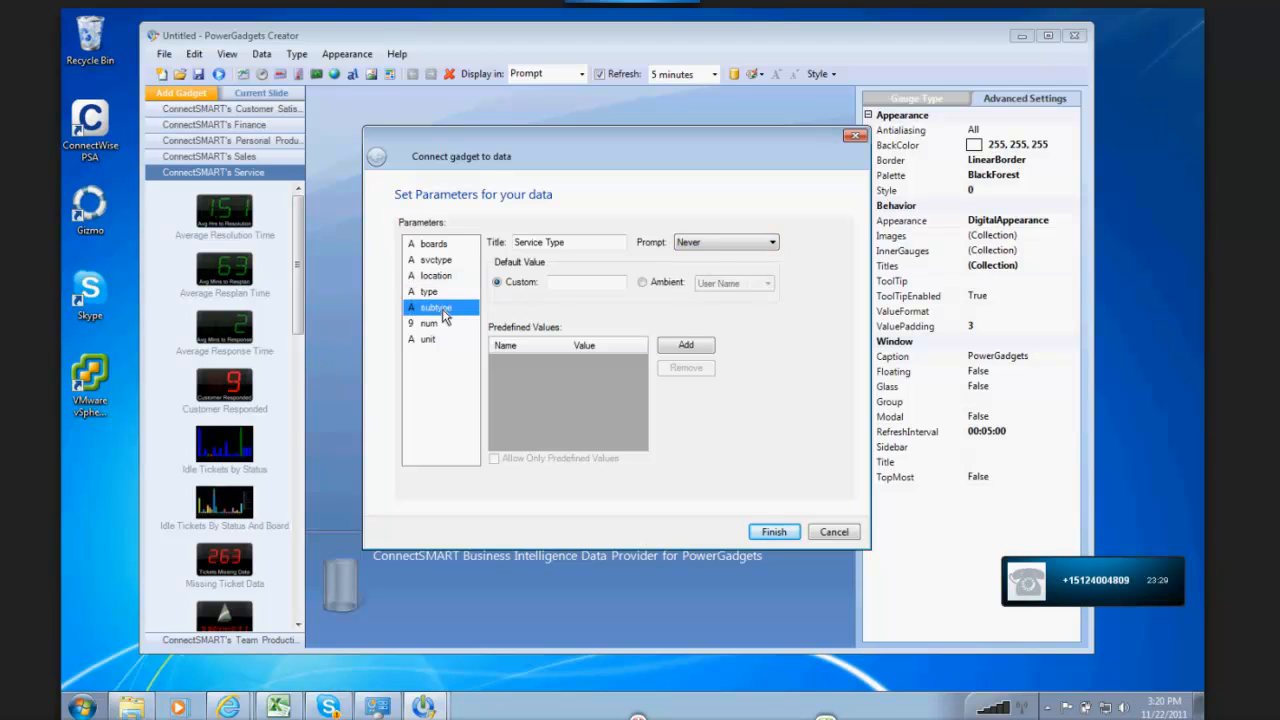
{"action": "left_click", "coordinate": [712, 247]}
{"action": "left_click", "coordinate": [688, 300]}
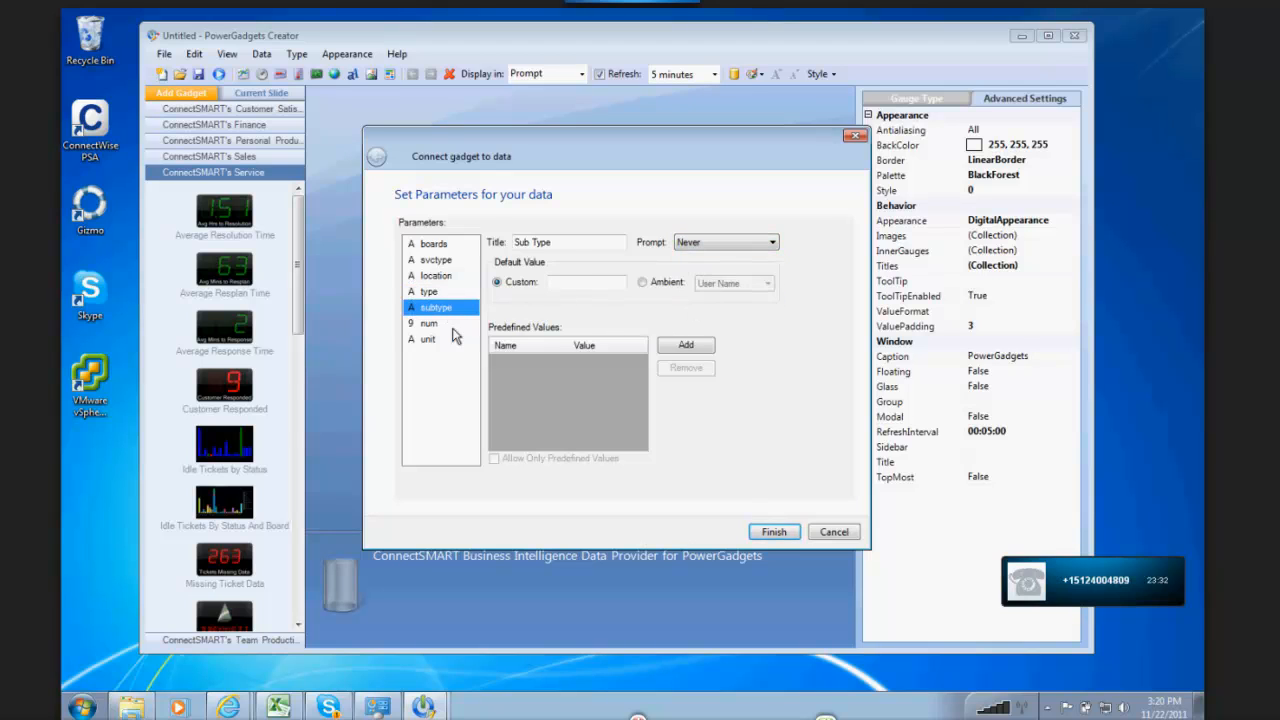
{"action": "left_click", "coordinate": [435, 325]}
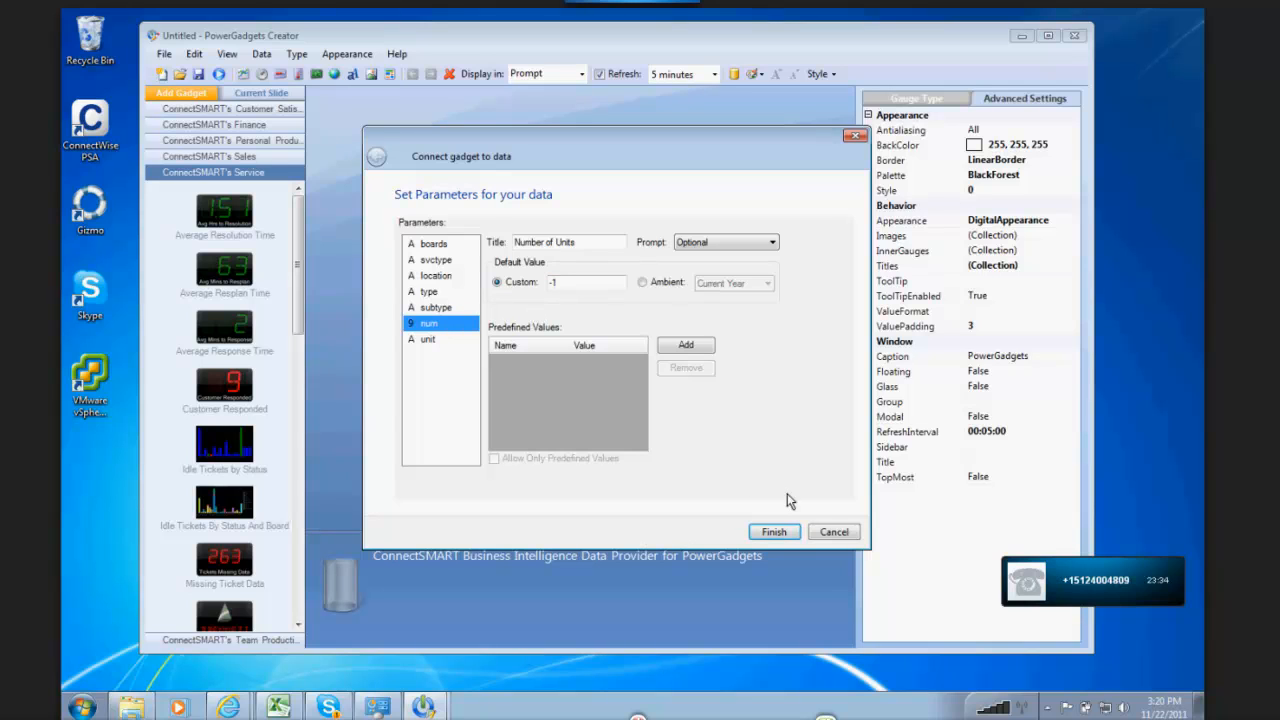
{"action": "left_click", "coordinate": [772, 531]}
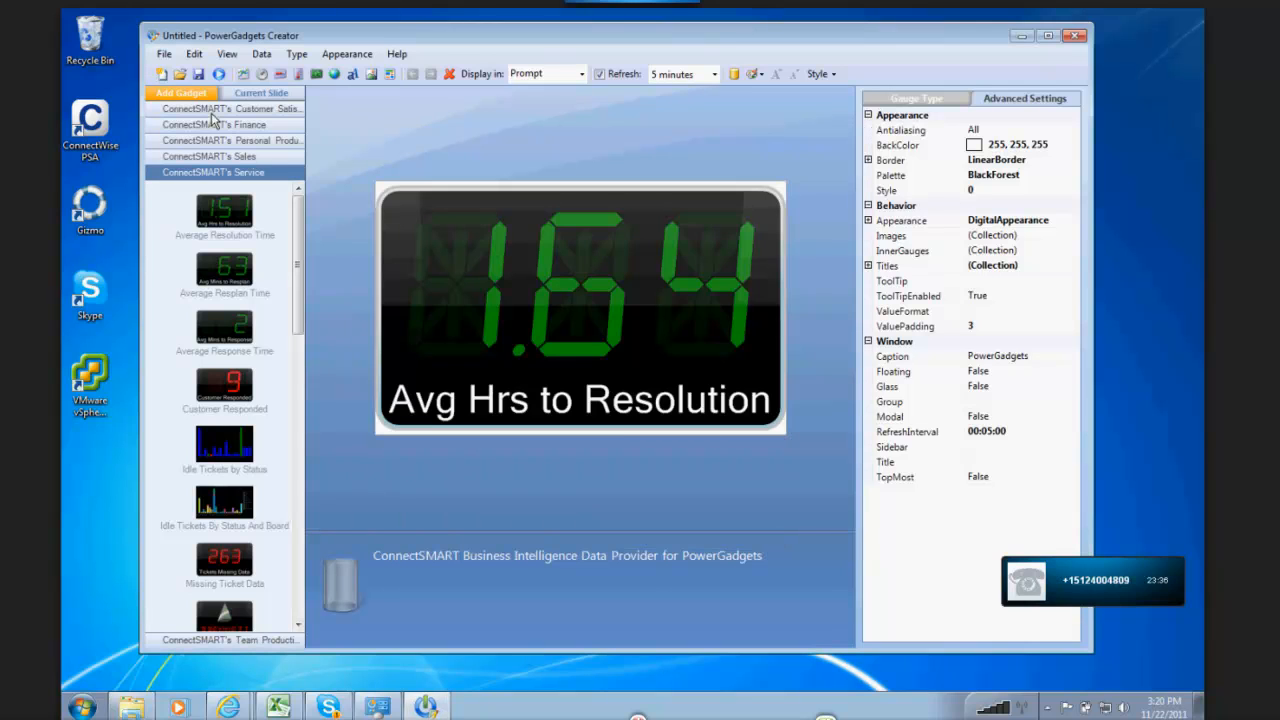
Step: Run the gadget again and review the parameters it offers for editing, leaving their values as they are
{"action": "left_click", "coordinate": [217, 75]}
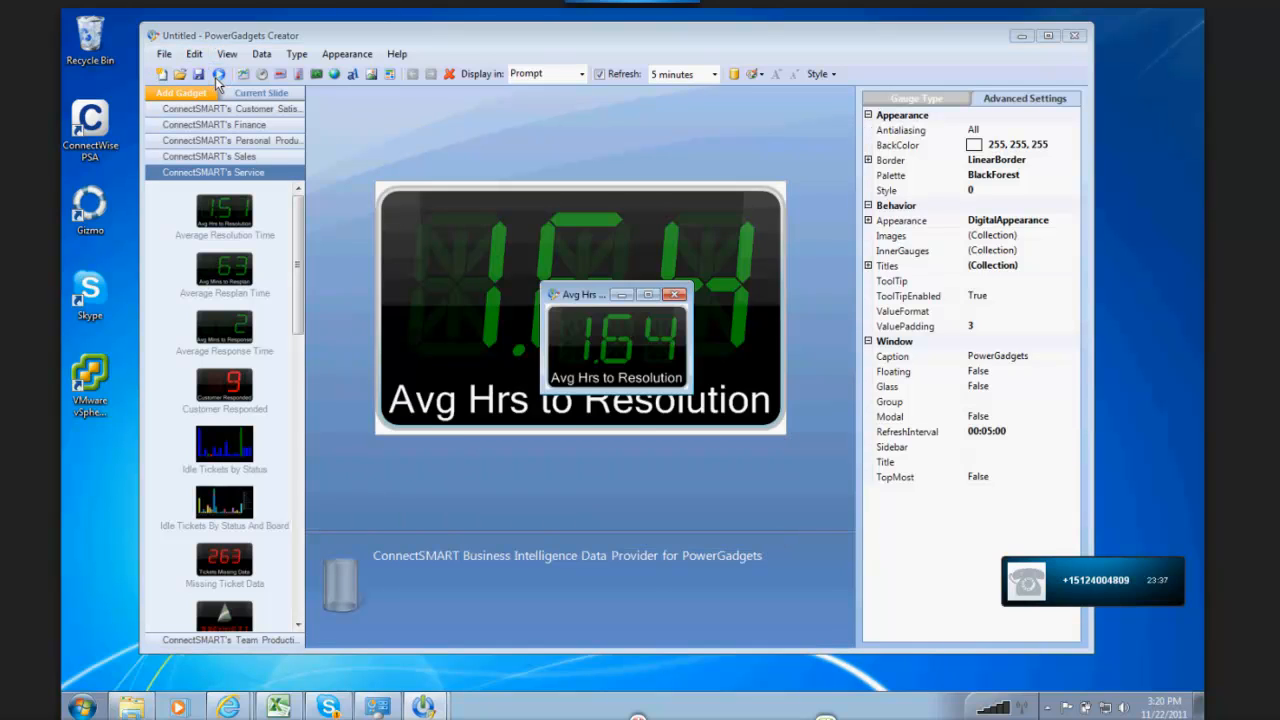
{"action": "right_click", "coordinate": [592, 324]}
{"action": "left_click", "coordinate": [636, 368]}
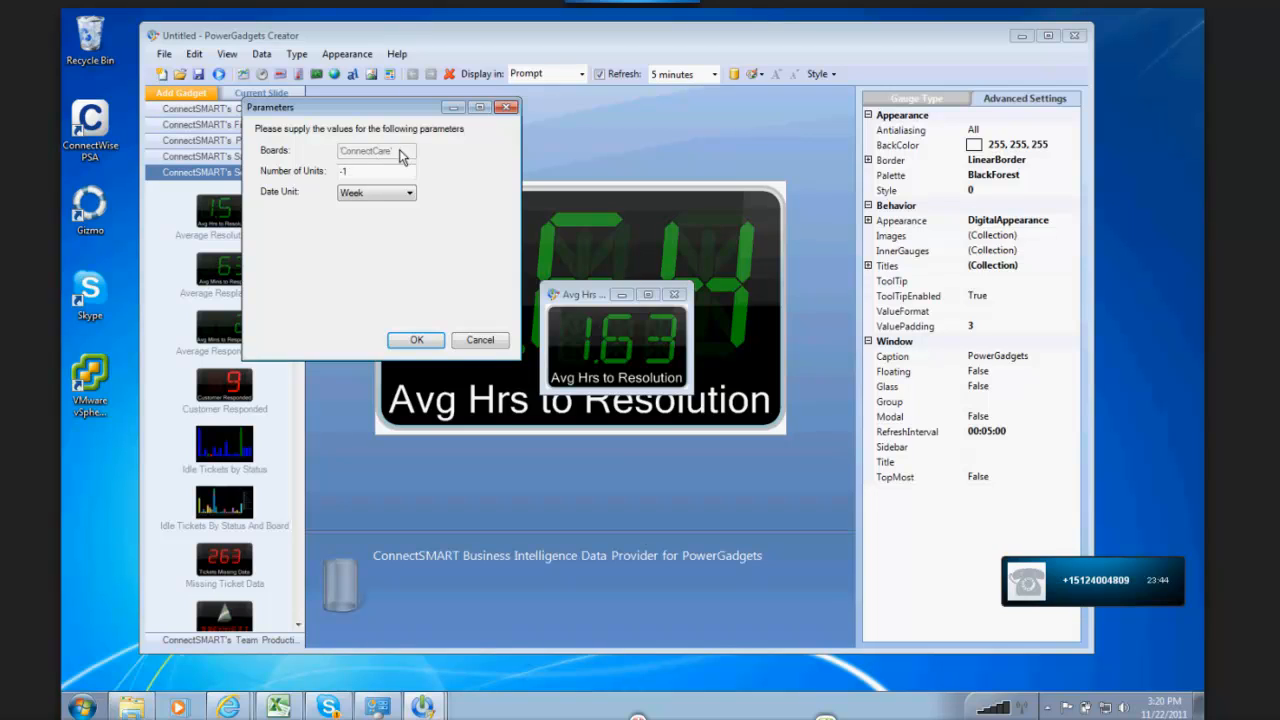
{"action": "double_click", "coordinate": [342, 172]}
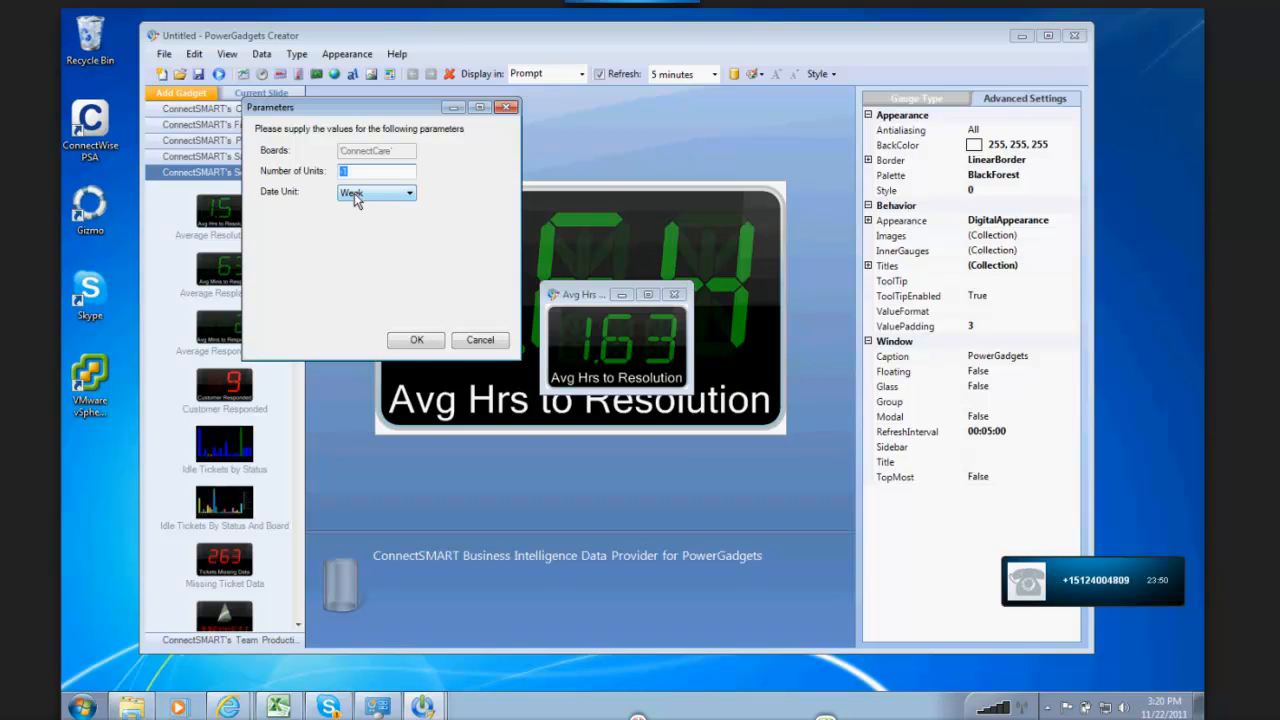
{"action": "left_click", "coordinate": [495, 347]}
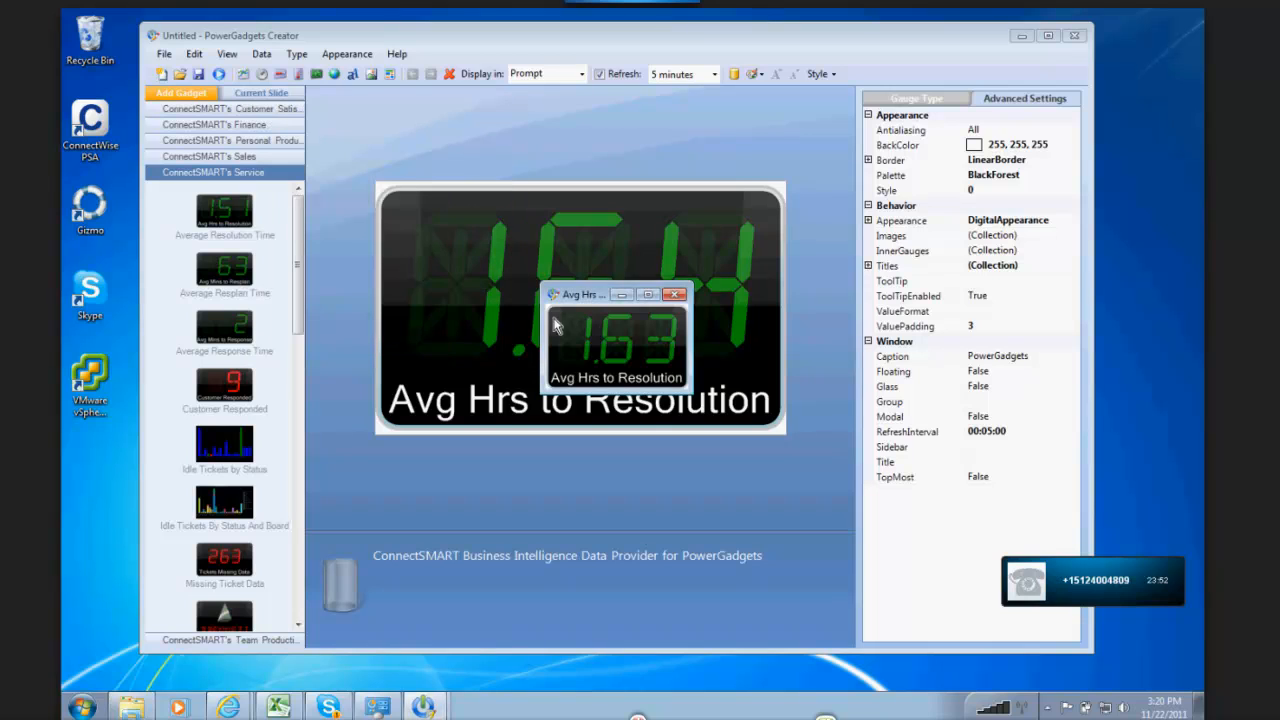
Step: Move the running gadget and view its Tickets by The Time to Resolution drill-down, closing both windows when done
{"action": "left_click_drag", "start_coordinate": [556, 325], "coordinate": [512, 290]}
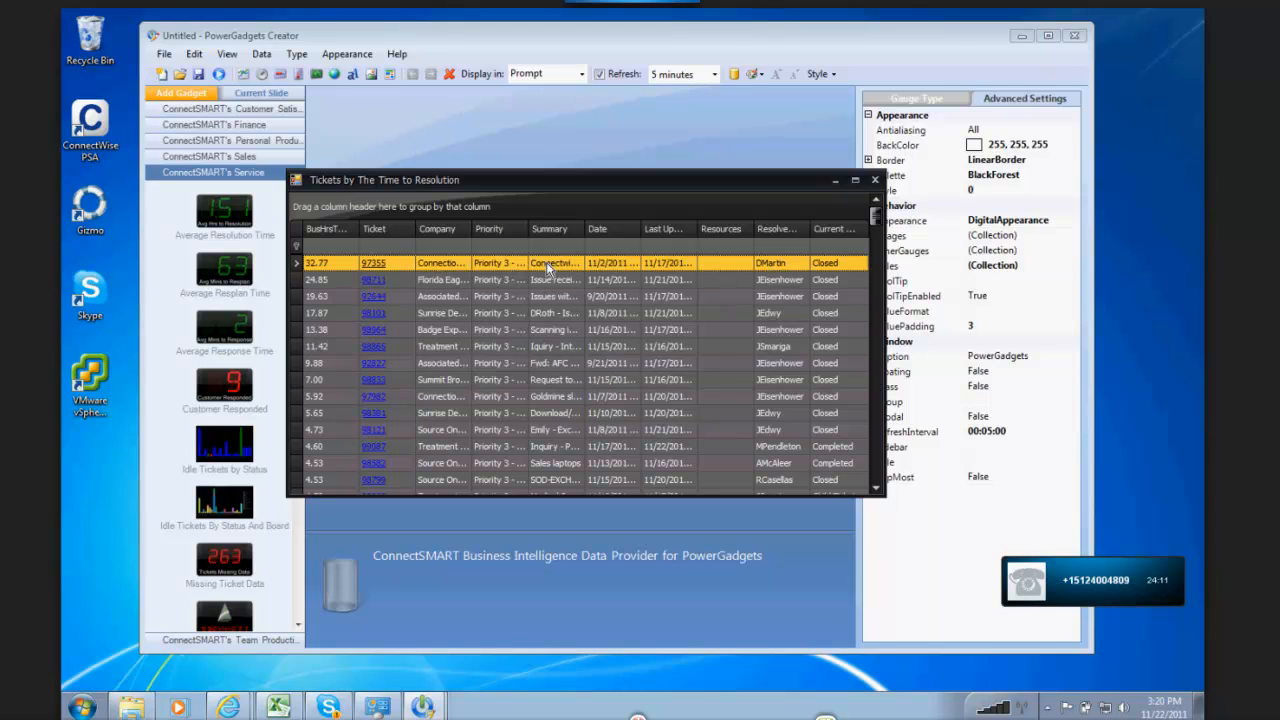
{"action": "left_click", "coordinate": [876, 180]}
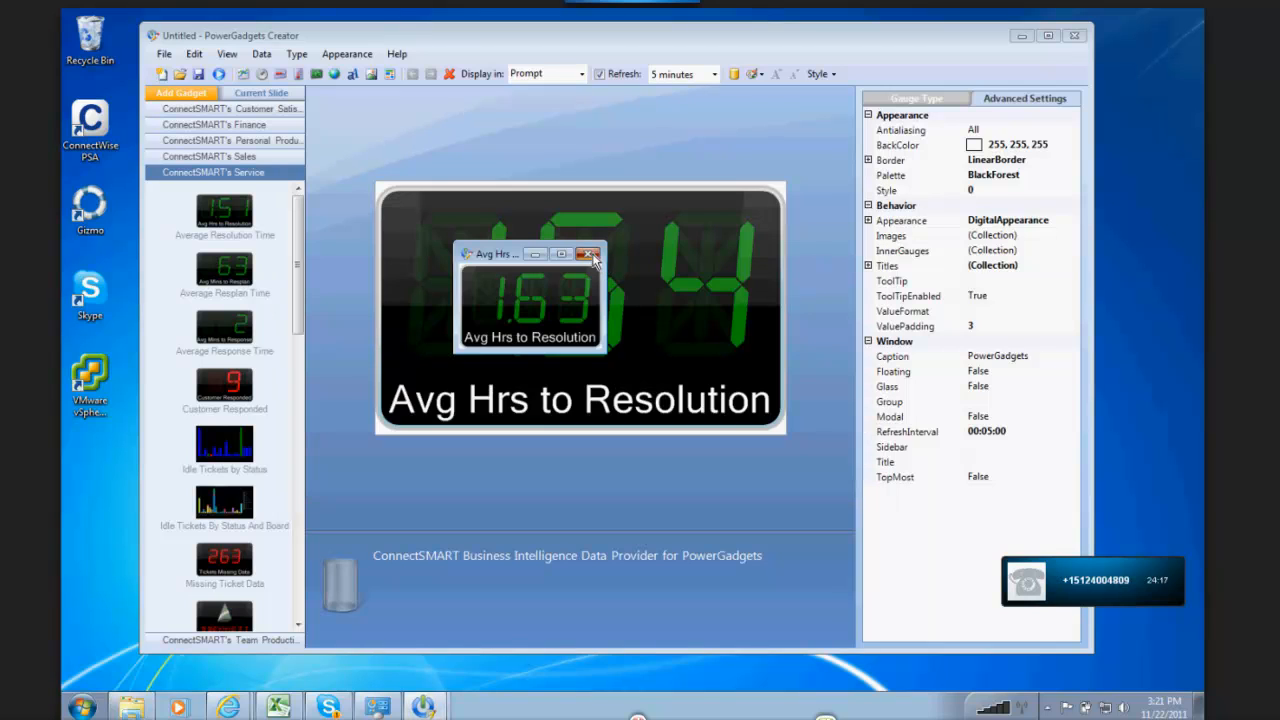
{"action": "left_click", "coordinate": [590, 255]}
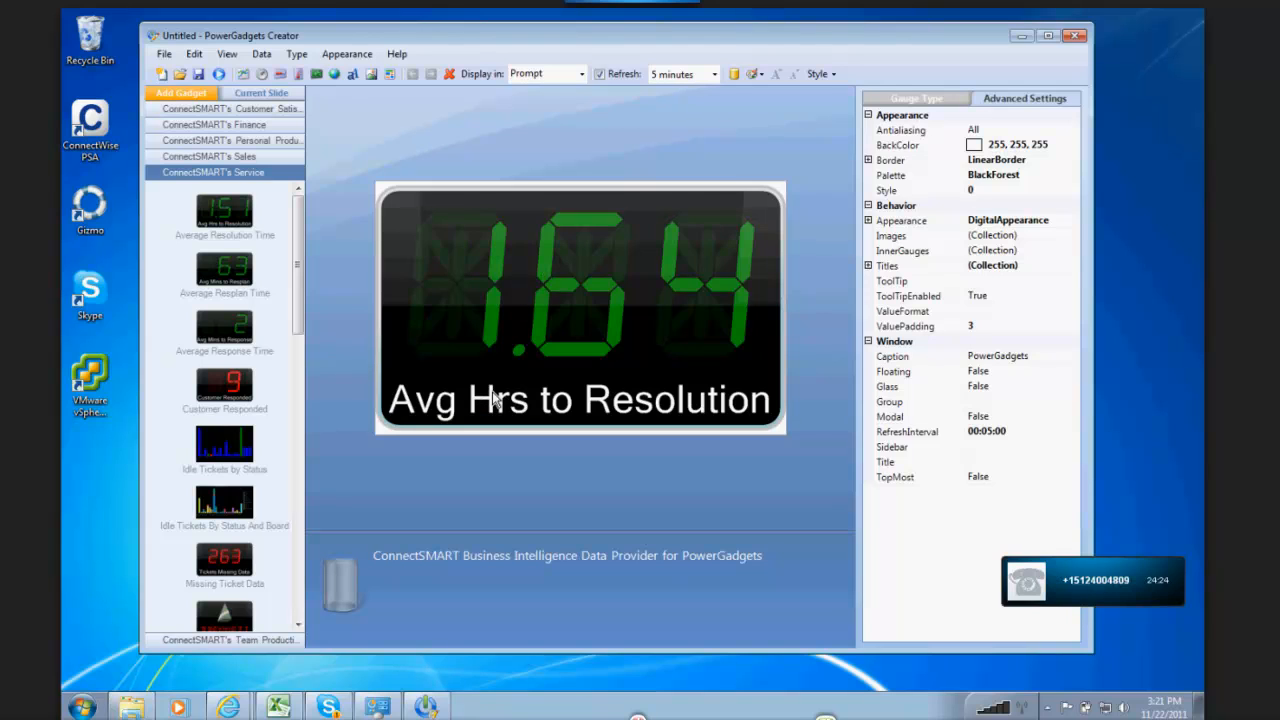
Step: Expand the gadget's first title in the advanced settings and set its text to CC Res Time
{"action": "left_click", "coordinate": [1016, 92]}
{"action": "left_click", "coordinate": [868, 266]}
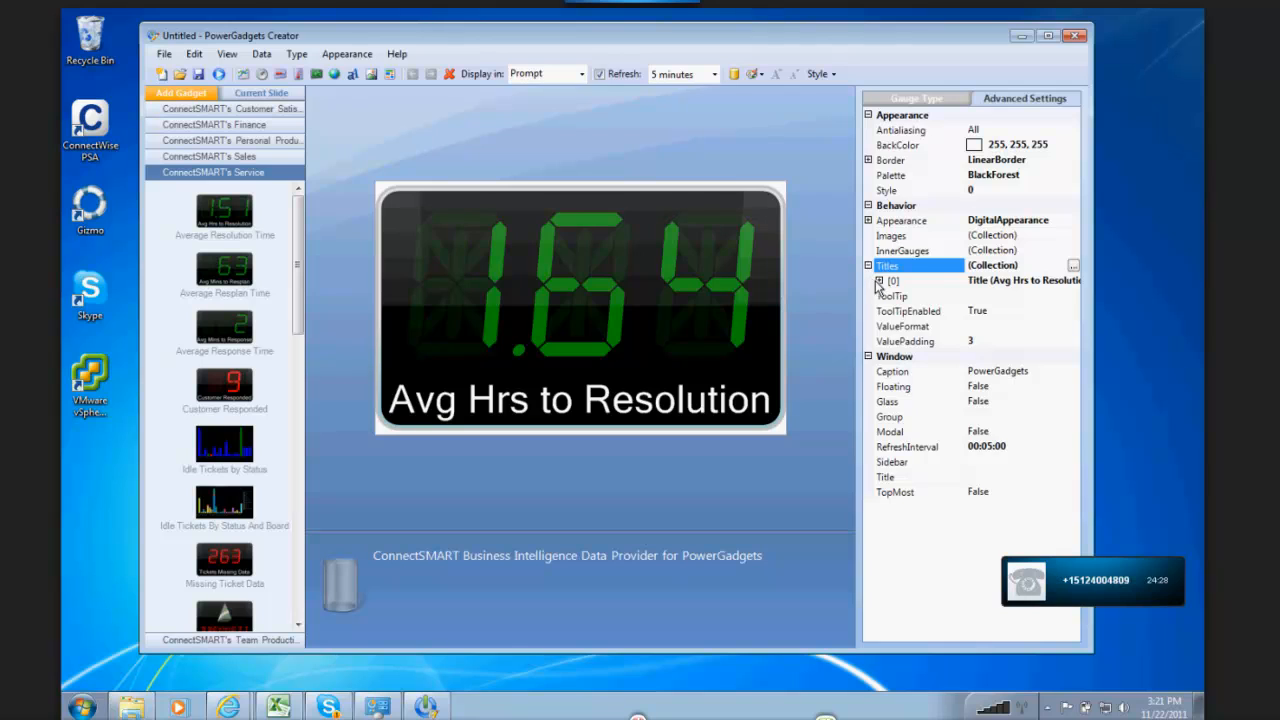
{"action": "left_click", "coordinate": [879, 282]}
{"action": "left_click", "coordinate": [1027, 358]}
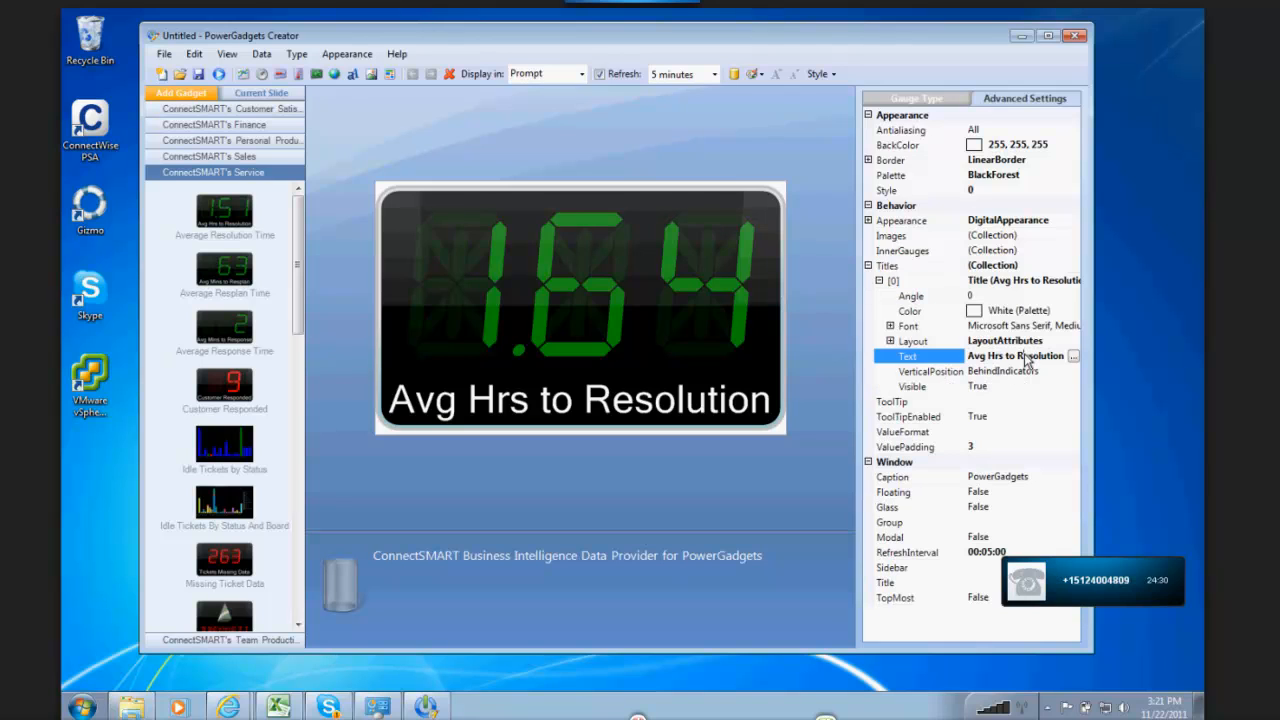
{"action": "left_click_drag", "start_coordinate": [1058, 356], "coordinate": [751, 349]}
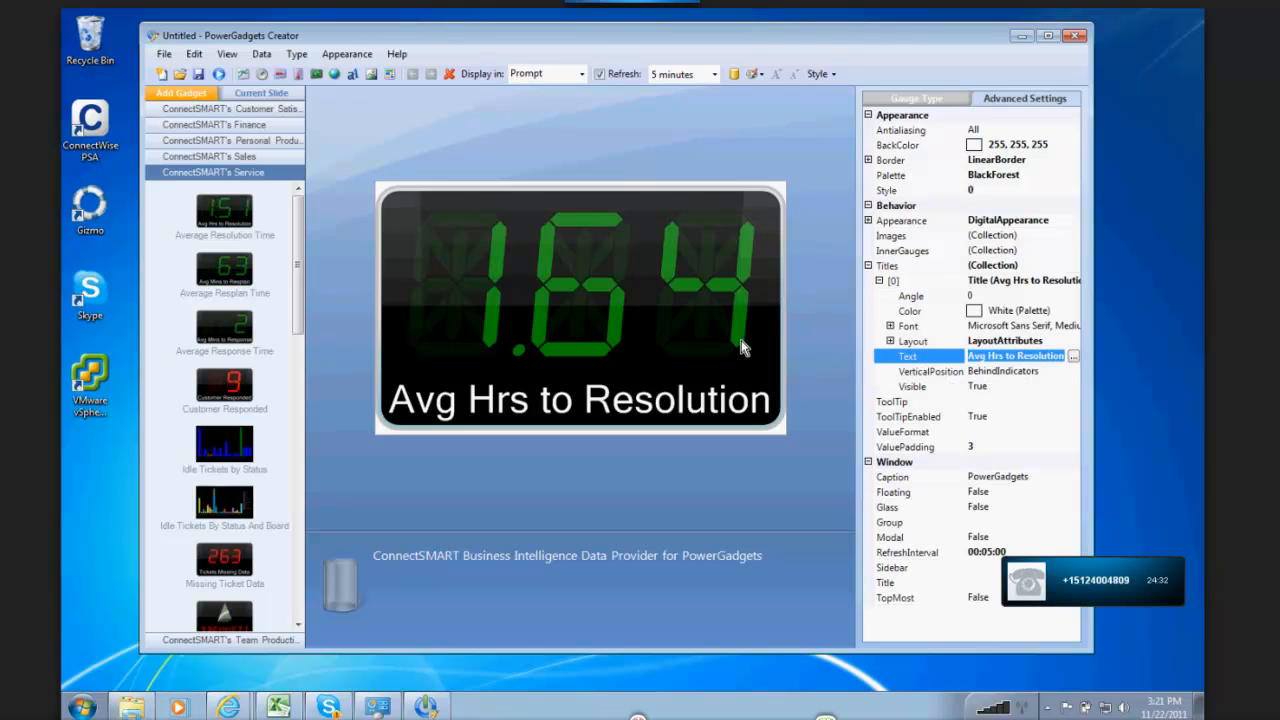
{"action": "type", "text": "CC Res"}
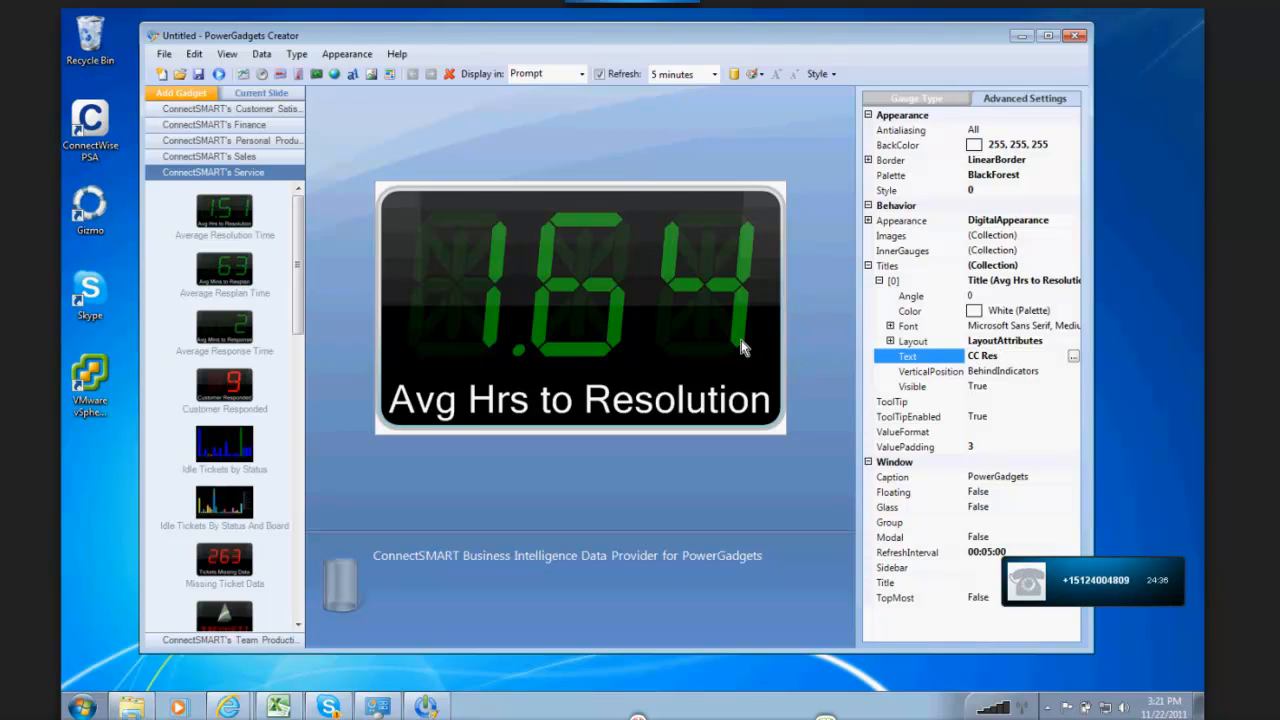
{"action": "type", "text": " Time"}
{"action": "key", "text": "BackSpace"}
{"action": "type", "text": "ime"}
{"action": "key", "text": "Return"}
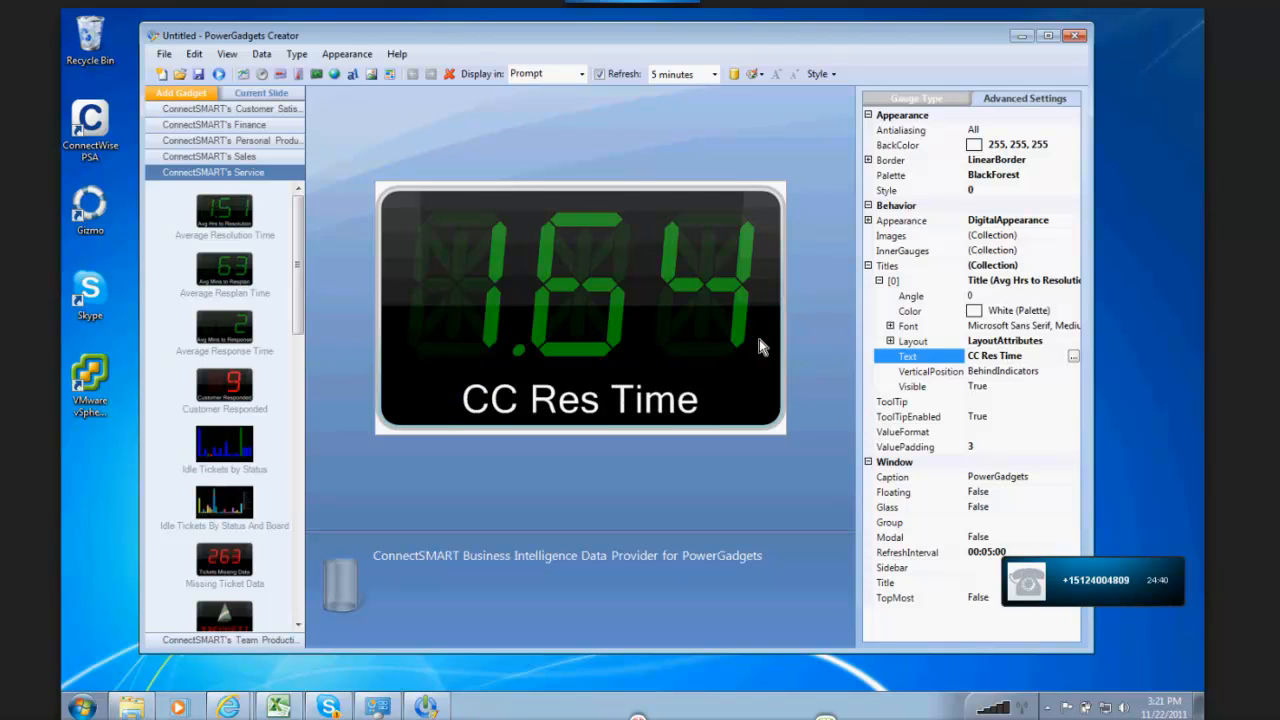
Step: Extend the abbreviated word in the gadget's title text so it reads CC Resolution Time
{"action": "left_click", "coordinate": [998, 357]}
{"action": "type", "text": "olution"}
{"action": "key", "text": "Return"}
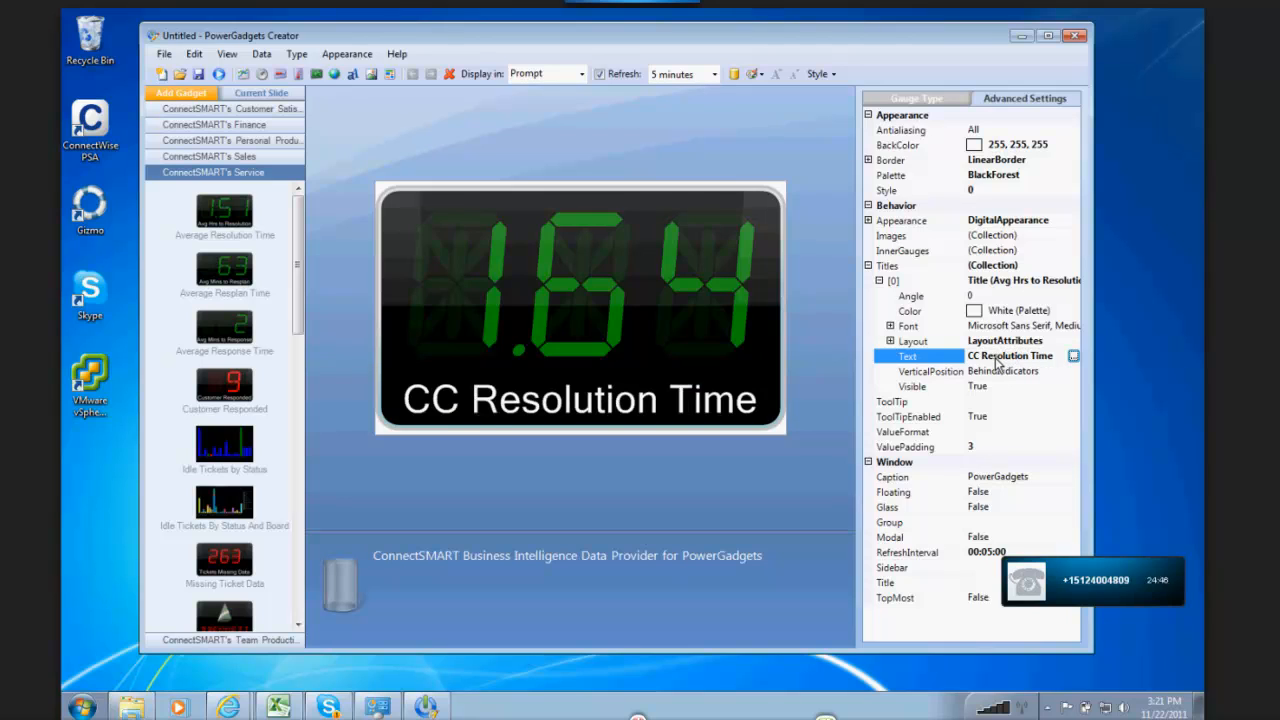
Step: Save the gadget to the Desktop as a PowerGadgets file named ccres
{"action": "left_click", "coordinate": [164, 54]}
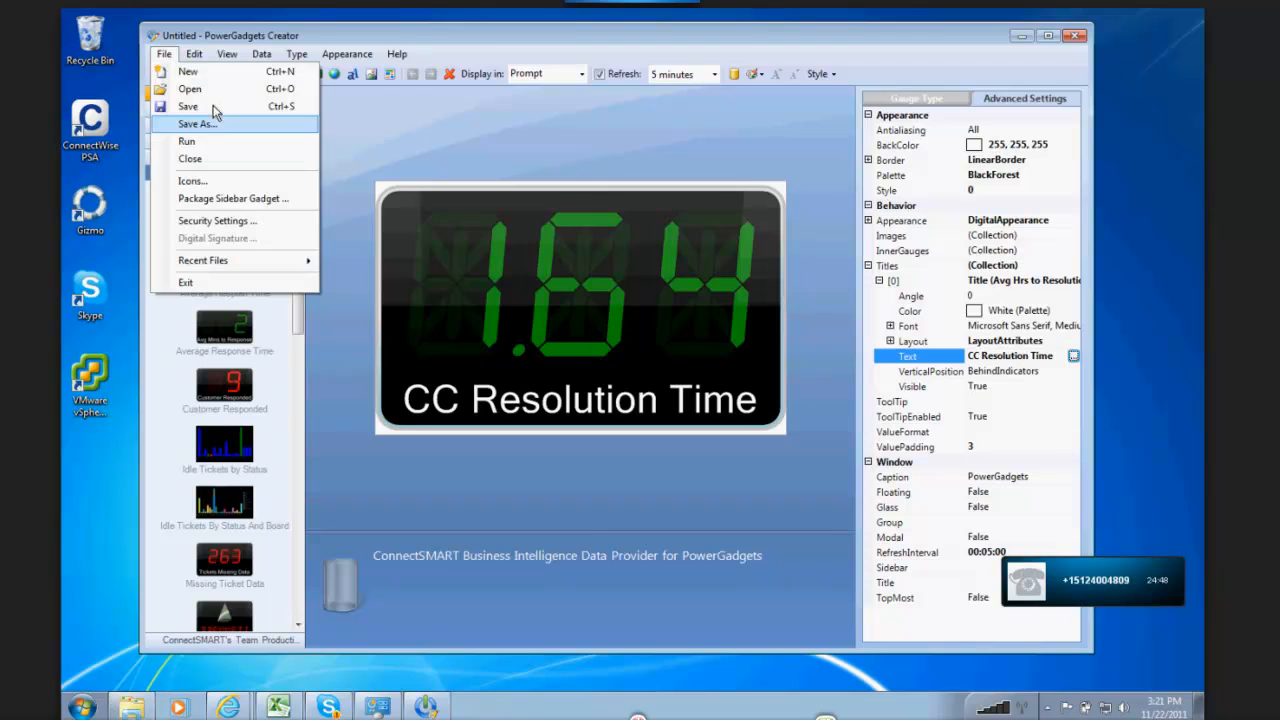
{"action": "left_click", "coordinate": [223, 123]}
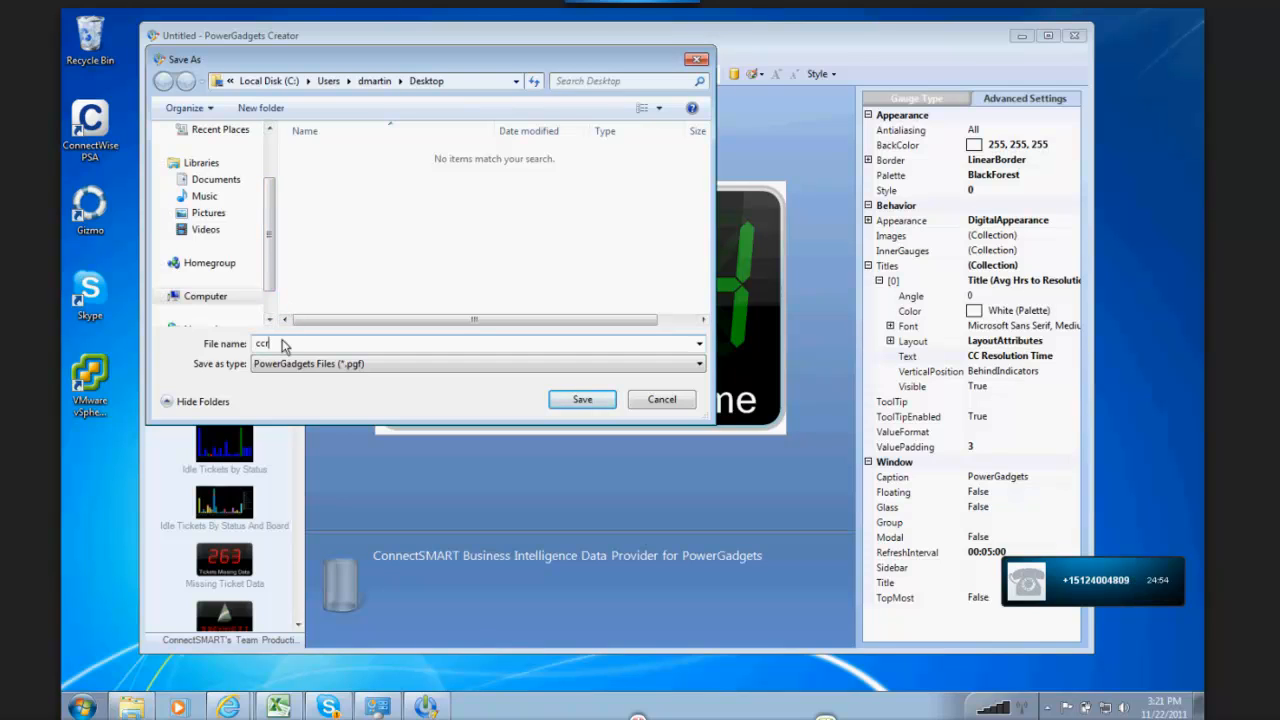
{"action": "type", "text": "ccres"}
{"action": "left_click", "coordinate": [590, 400]}
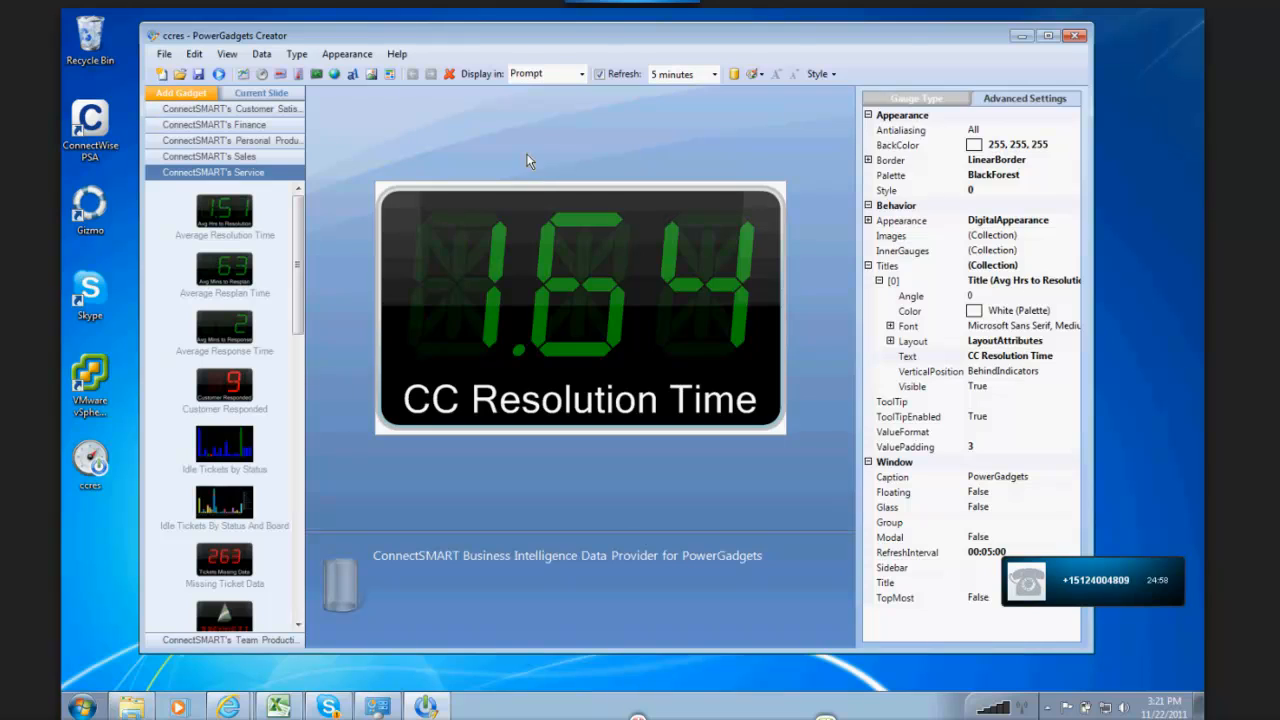
Step: Edit the gadget's data parameters so the Boards default value is the custom value 'Noc-Noc'
{"action": "left_click", "coordinate": [261, 54]}
{"action": "left_click", "coordinate": [298, 89]}
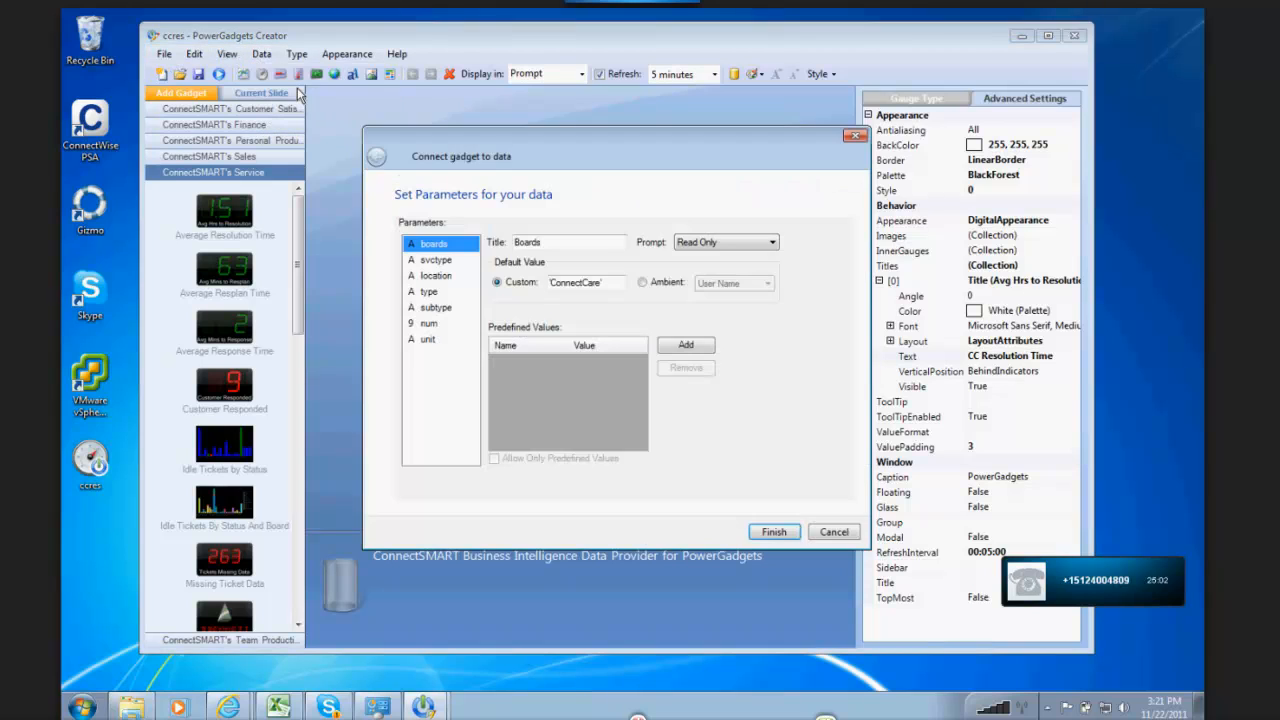
{"action": "left_click", "coordinate": [602, 288]}
{"action": "key", "text": "BackSpace"}
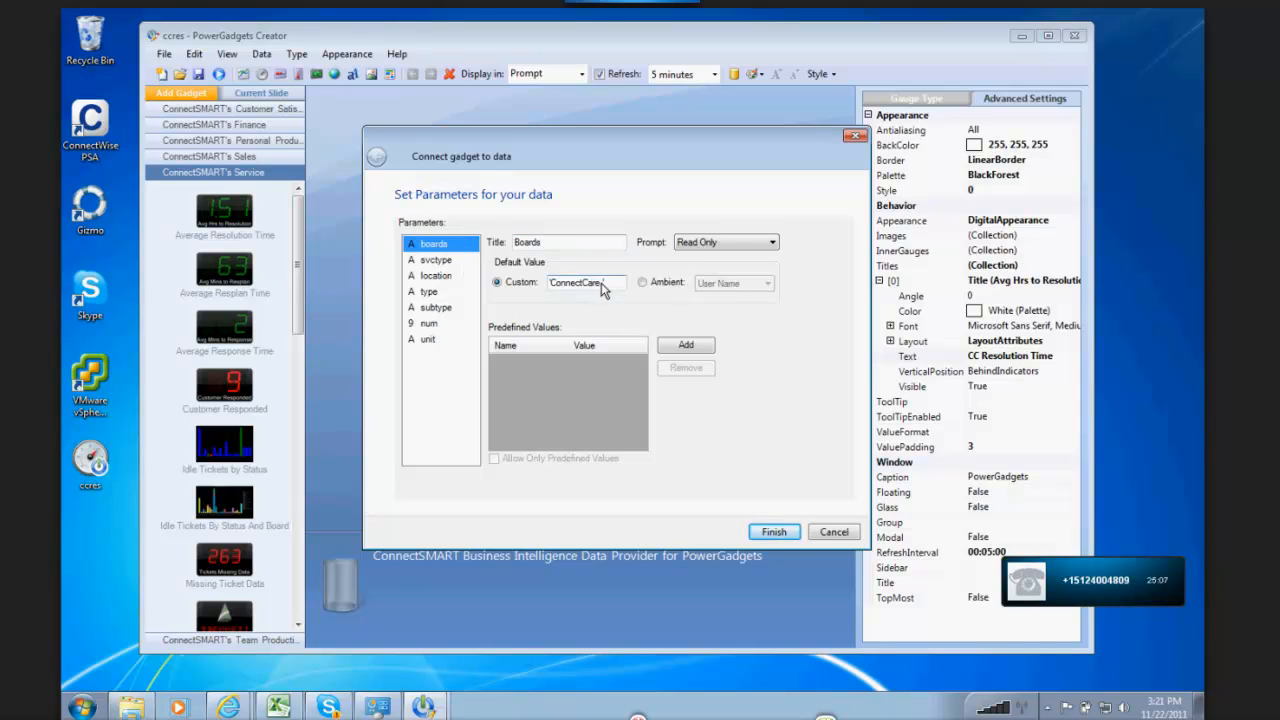
{"action": "key", "text": "BackSpace"}
{"action": "key", "text": "BackSpace"}
{"action": "key", "text": "BackSpace"}
{"action": "key", "text": "BackSpace"}
{"action": "key", "text": "BackSpace"}
{"action": "key", "text": "BackSpace"}
{"action": "key", "text": "BackSpace"}
{"action": "key", "text": "BackSpace"}
{"action": "key", "text": "BackSpace"}
{"action": "key", "text": "BackSpace"}
{"action": "key", "text": "BackSpace"}
{"action": "key", "text": "BackSpace"}
{"action": "type", "text": "'Noc-Noc"}
{"action": "left_click", "coordinate": [782, 537]}
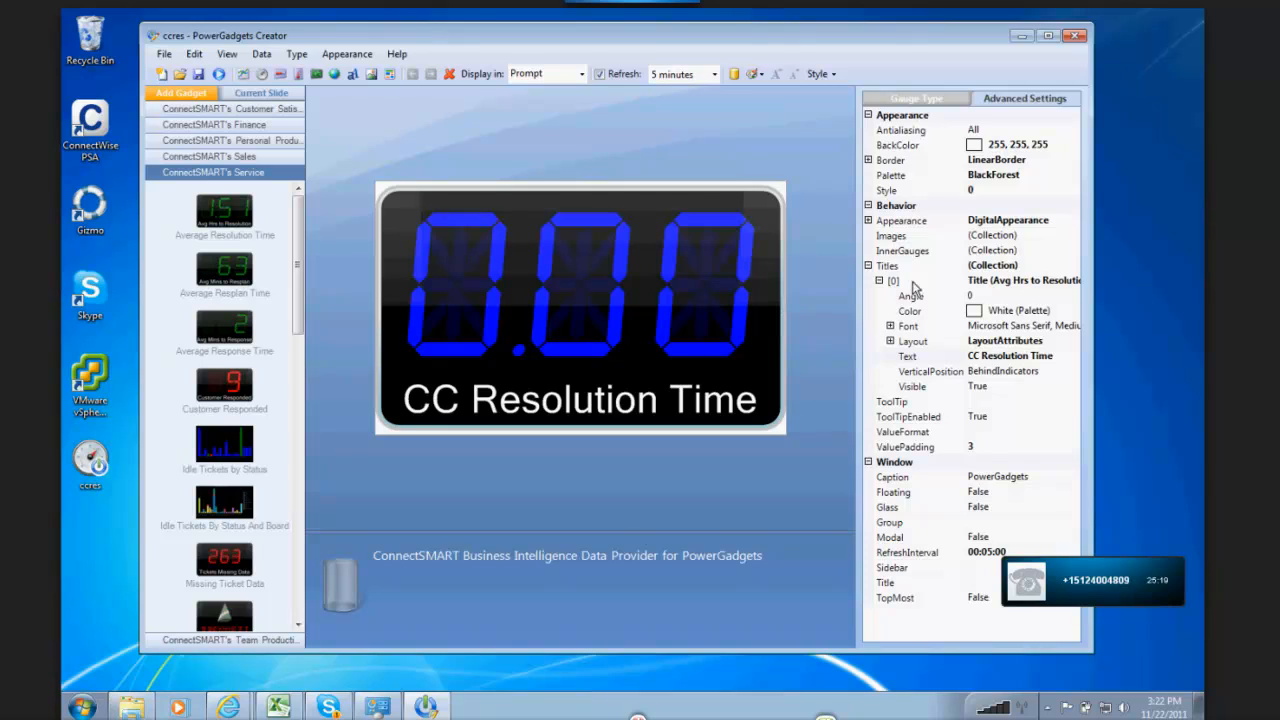
Step: Replace CC in the gadget's title text so it reads Noc Resolution Time
{"action": "left_click", "coordinate": [1015, 361]}
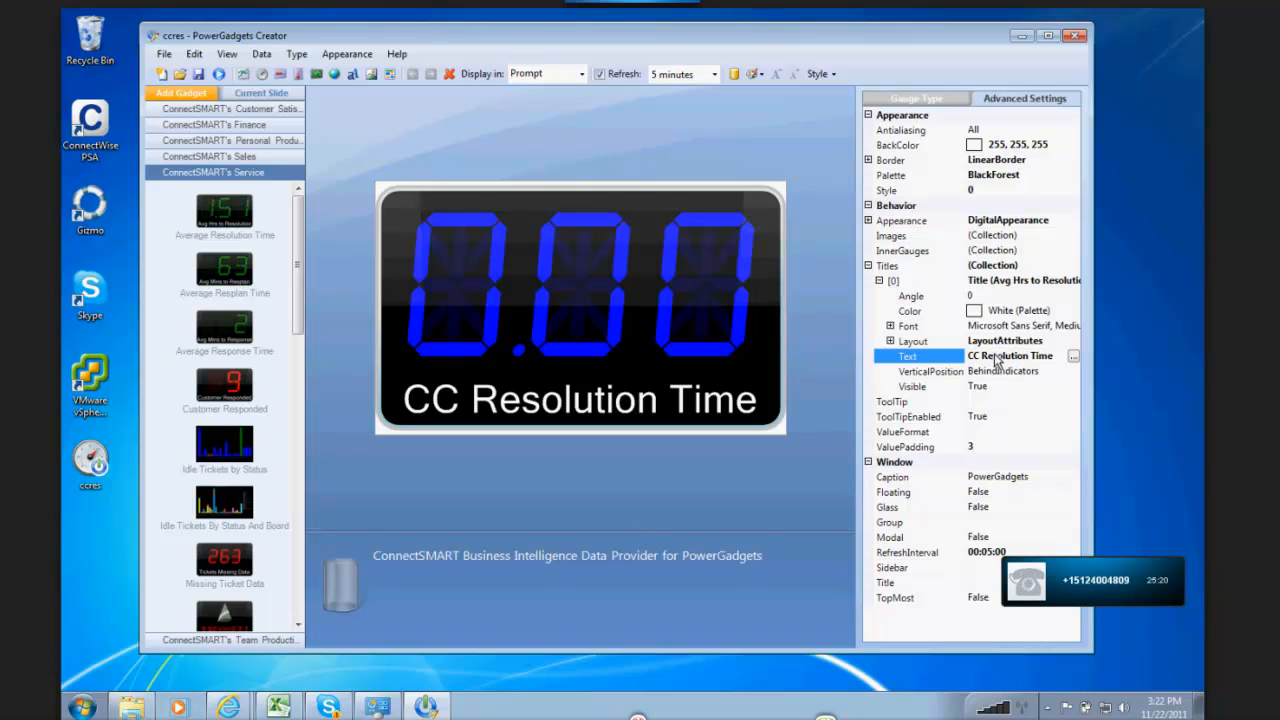
{"action": "left_click_drag", "start_coordinate": [982, 357], "coordinate": [898, 356]}
{"action": "type", "text": "Noc"}
Step: Save a copy of the gadget to the Desktop as a PowerGadgets file named Noc
{"action": "left_click", "coordinate": [163, 54]}
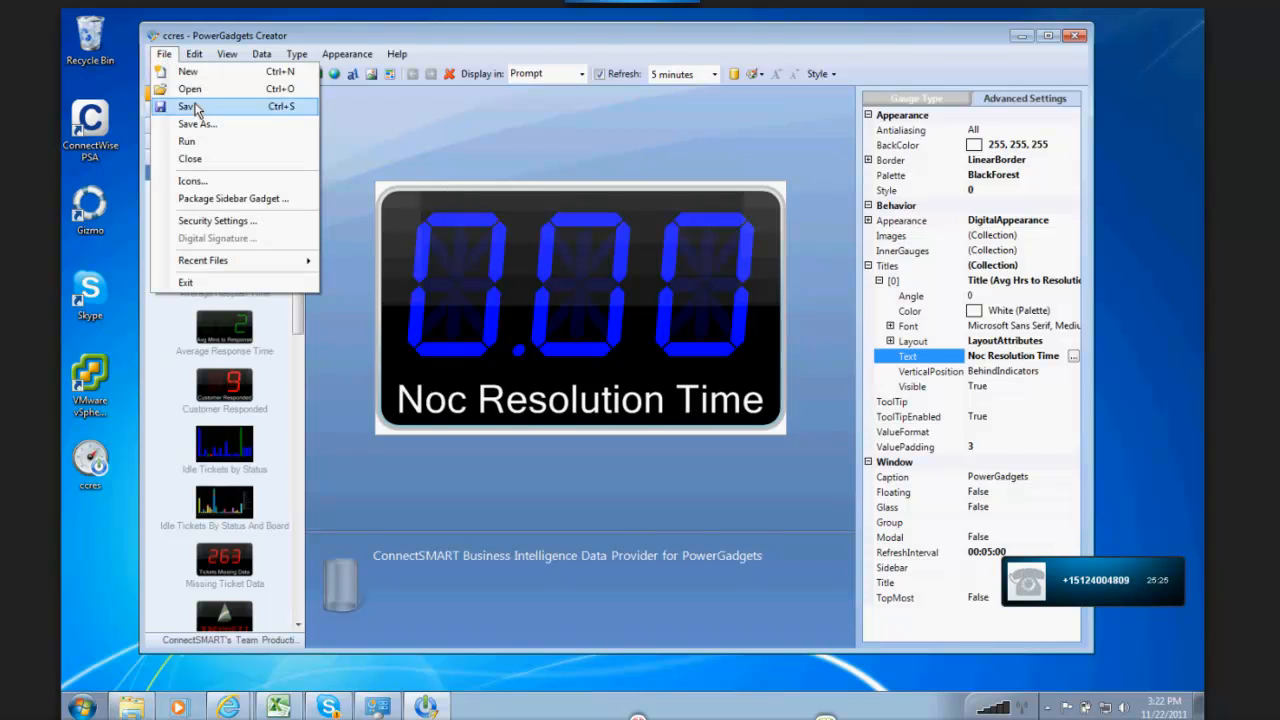
{"action": "left_click", "coordinate": [223, 126]}
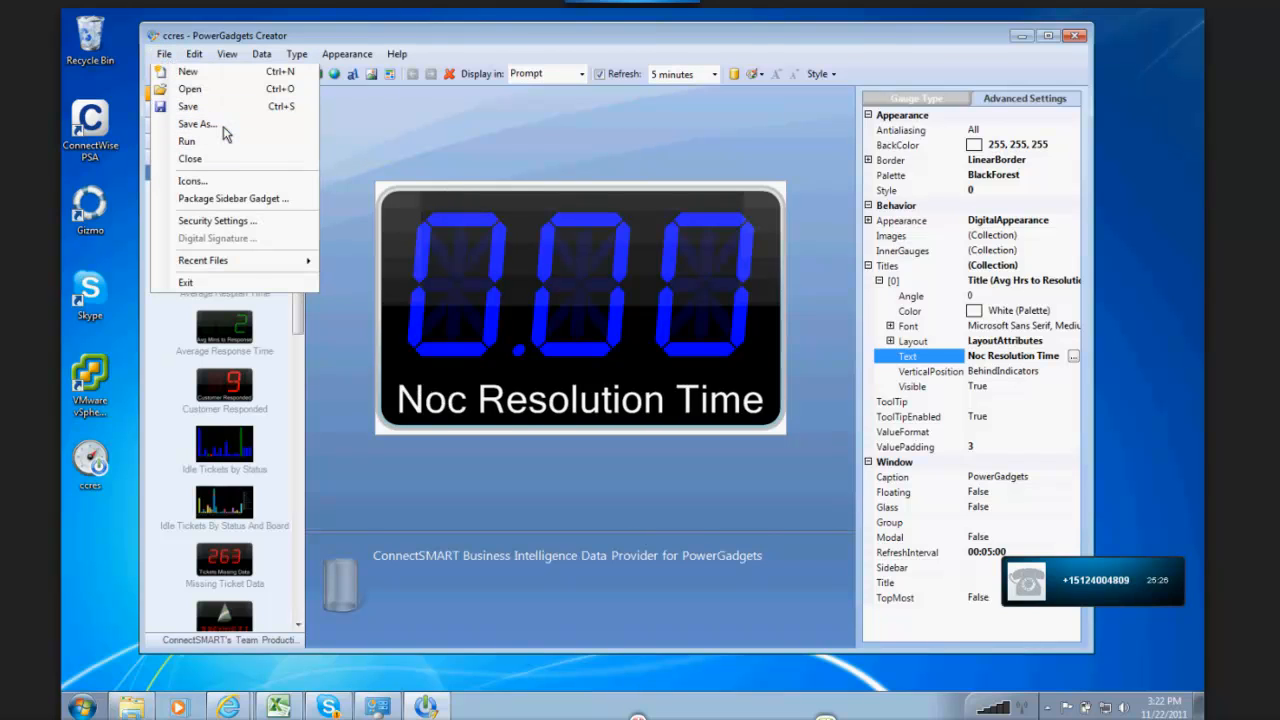
{"action": "type", "text": "Noc"}
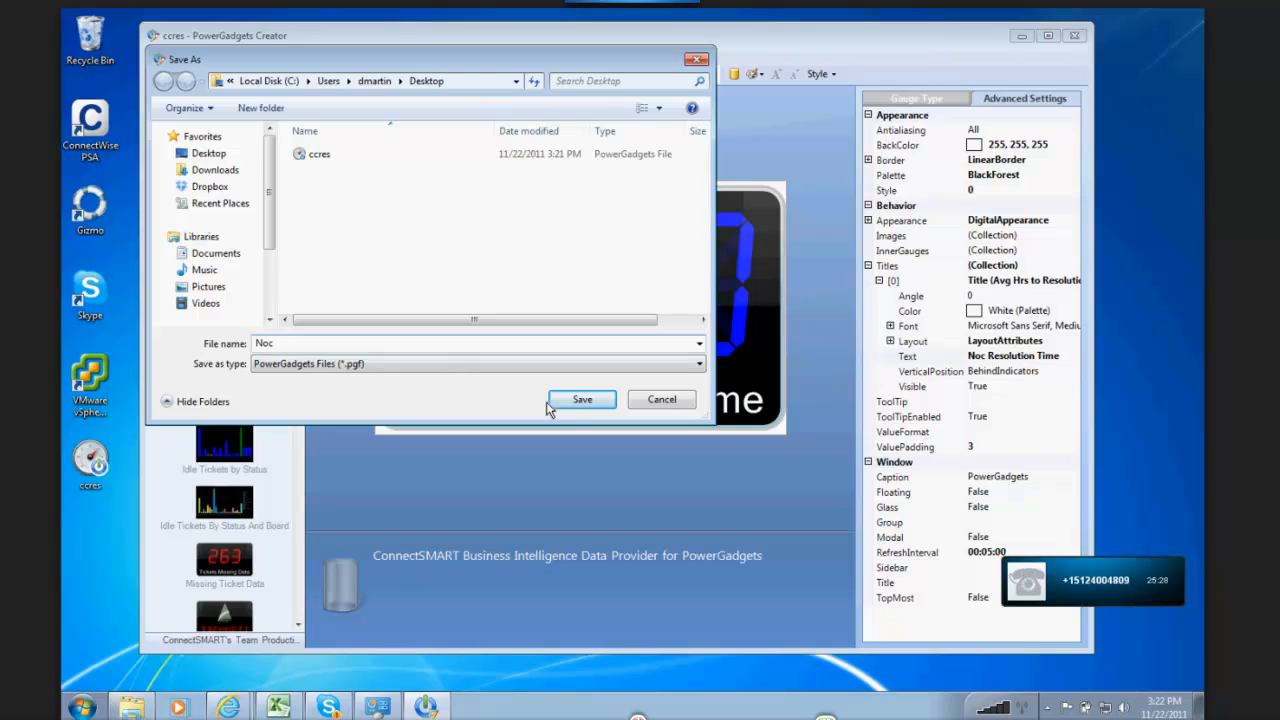
{"action": "left_click", "coordinate": [582, 400]}
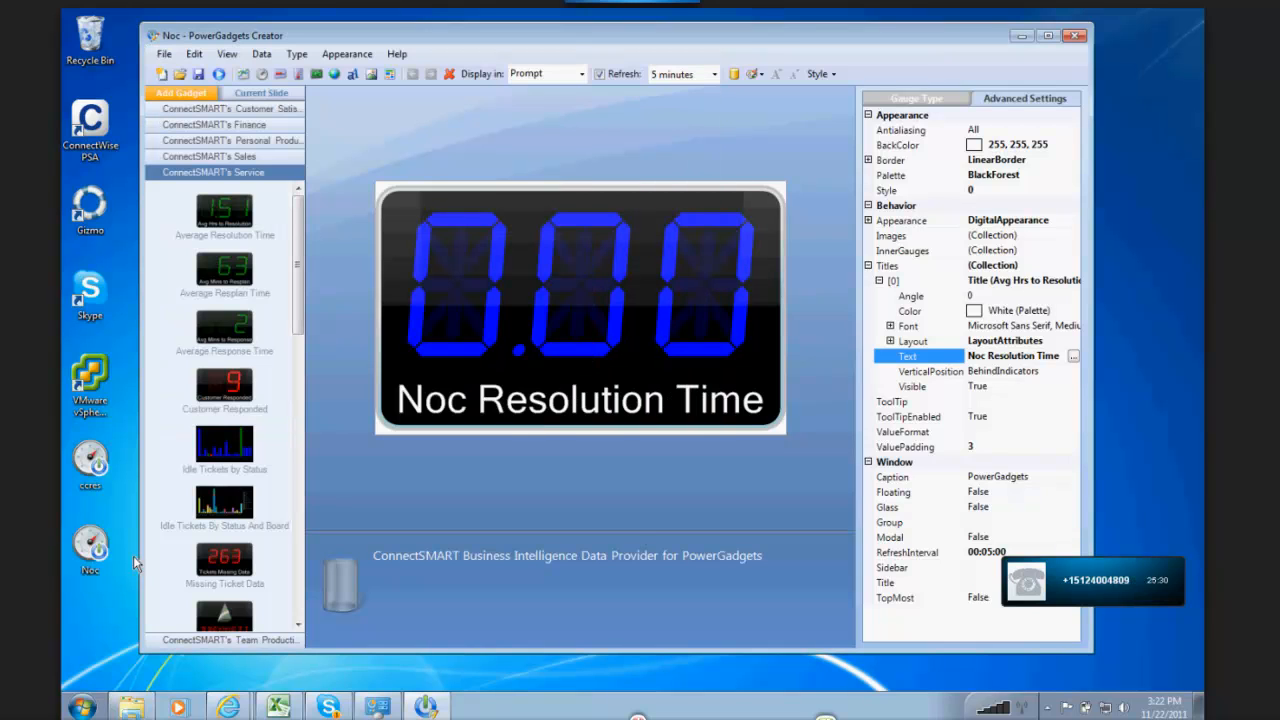
Step: Run the saved ccres and Noc gadgets from the desktop with the editor minimized, and place the Noc gadget beside the CC one
{"action": "double_click", "coordinate": [92, 475]}
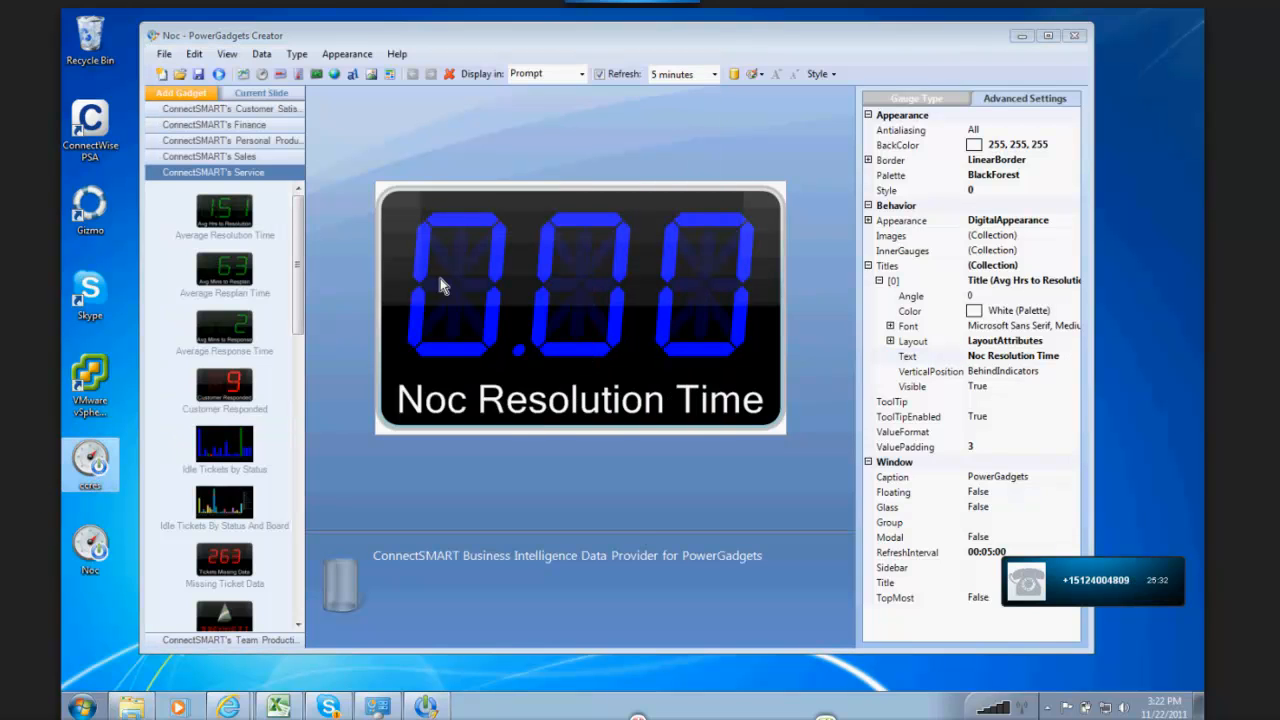
{"action": "left_click", "coordinate": [1021, 37]}
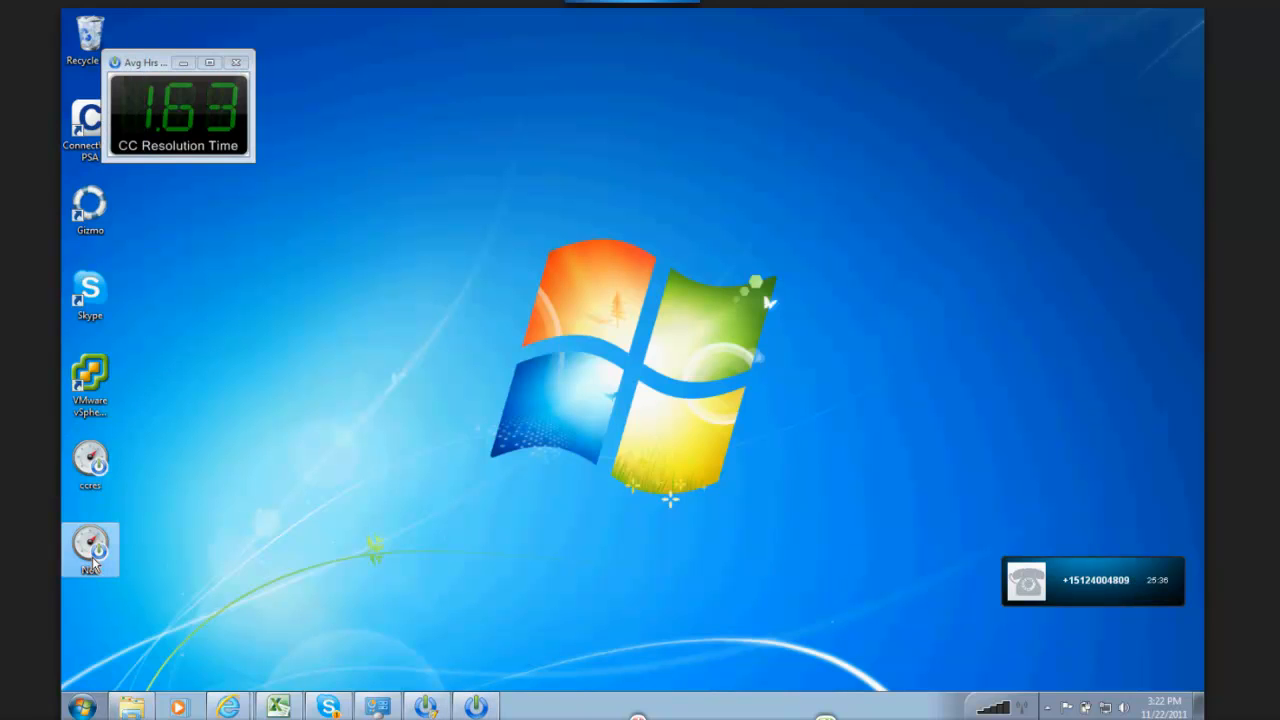
{"action": "double_click", "coordinate": [92, 562]}
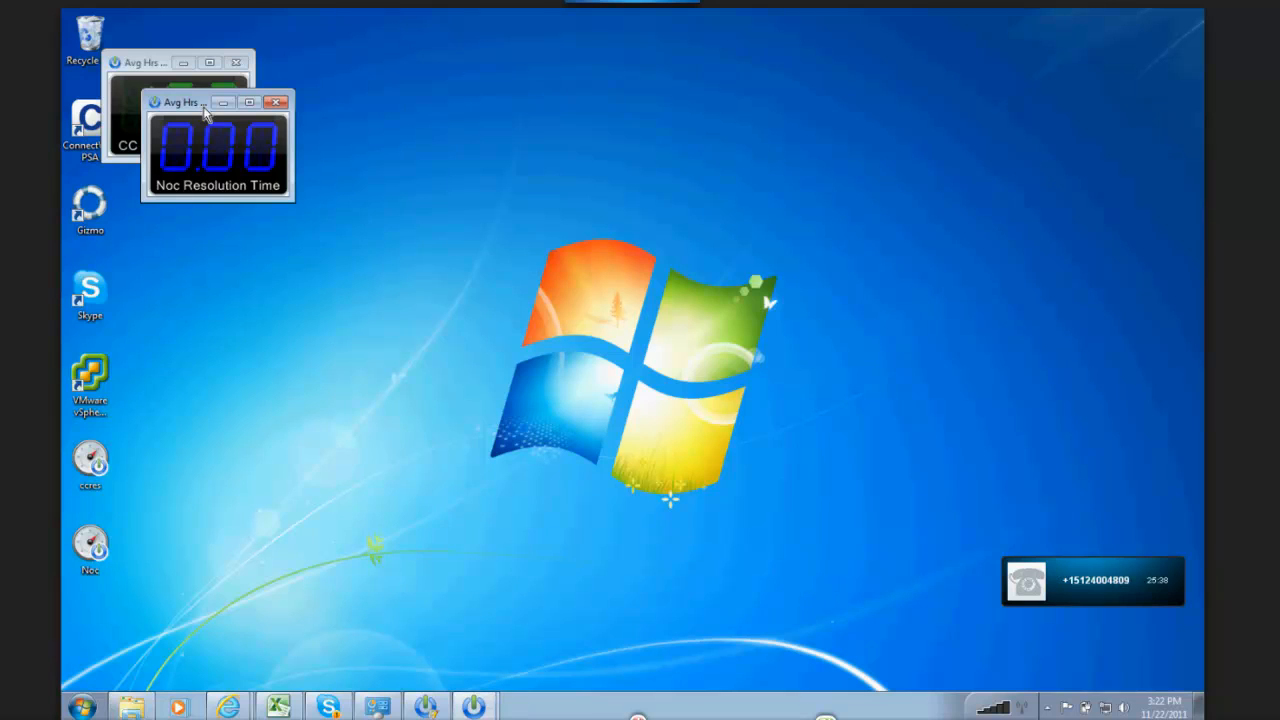
{"action": "left_click_drag", "start_coordinate": [189, 101], "coordinate": [309, 65]}
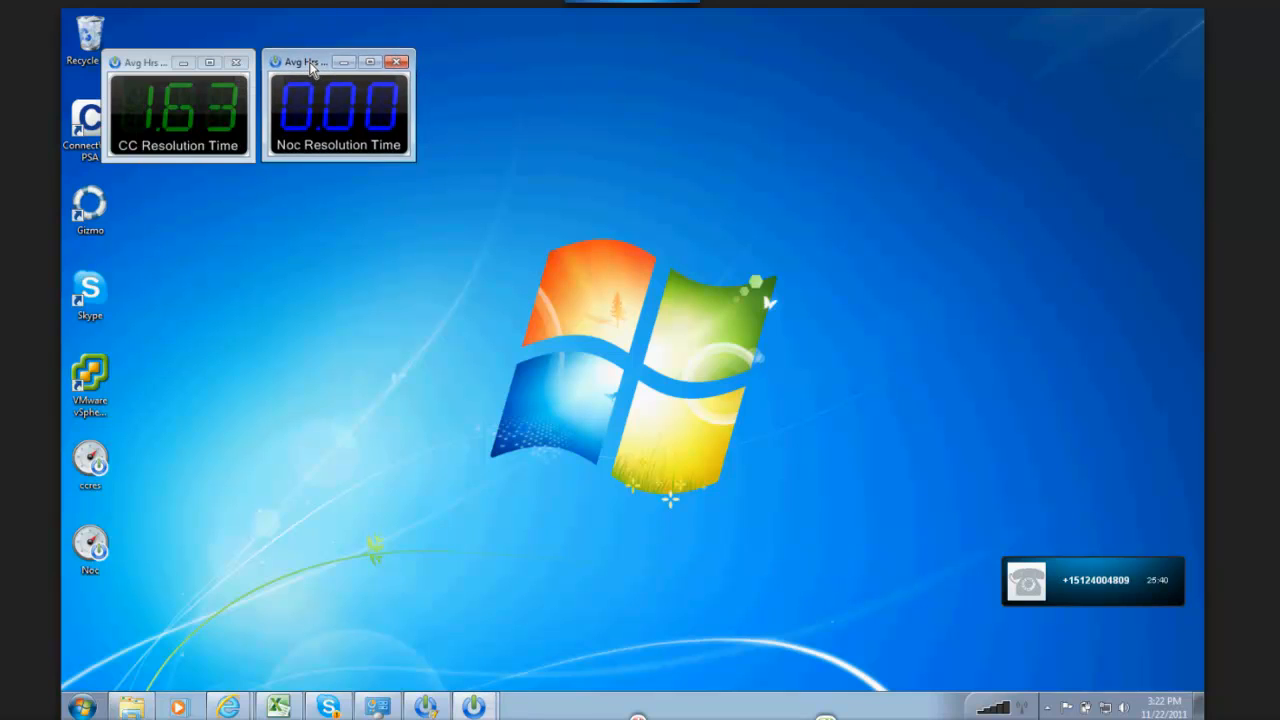
Step: Make both running gadgets floating and move CC Resolution Time to the other side of Noc Resolution Time
{"action": "right_click", "coordinate": [332, 81]}
{"action": "left_click", "coordinate": [364, 92]}
{"action": "right_click", "coordinate": [205, 112]}
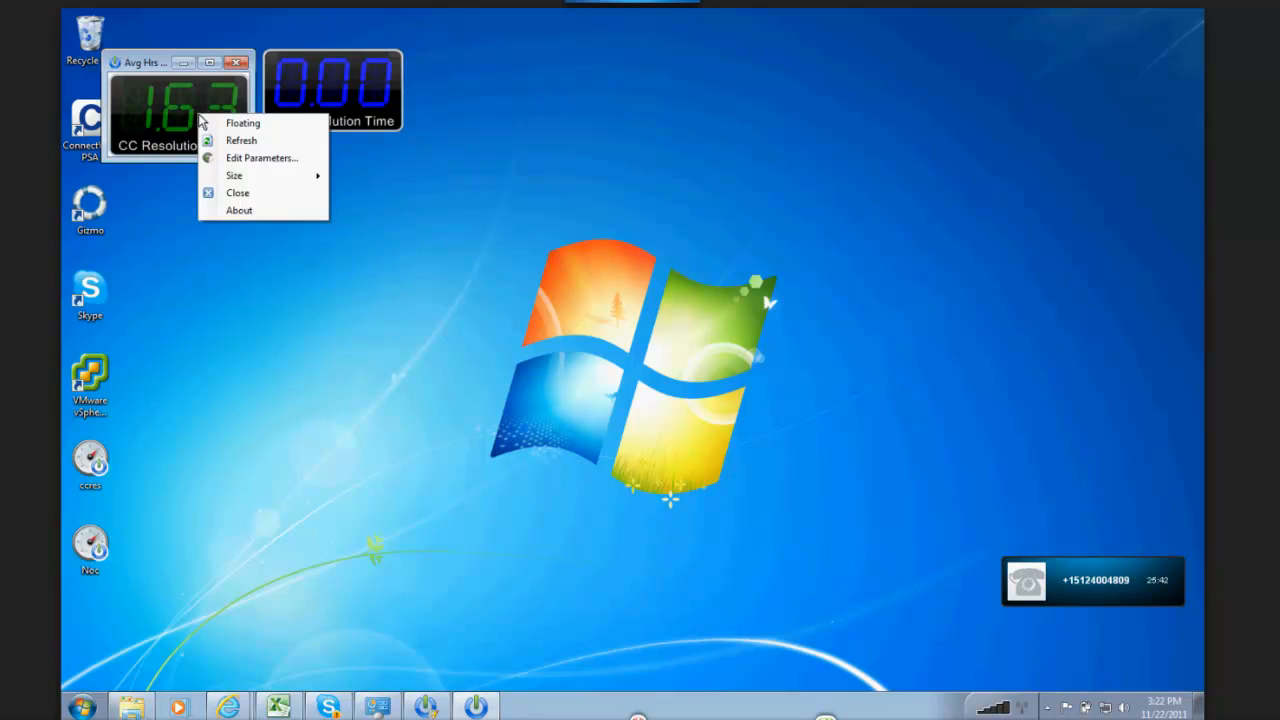
{"action": "left_click", "coordinate": [257, 132]}
{"action": "right_click", "coordinate": [224, 117]}
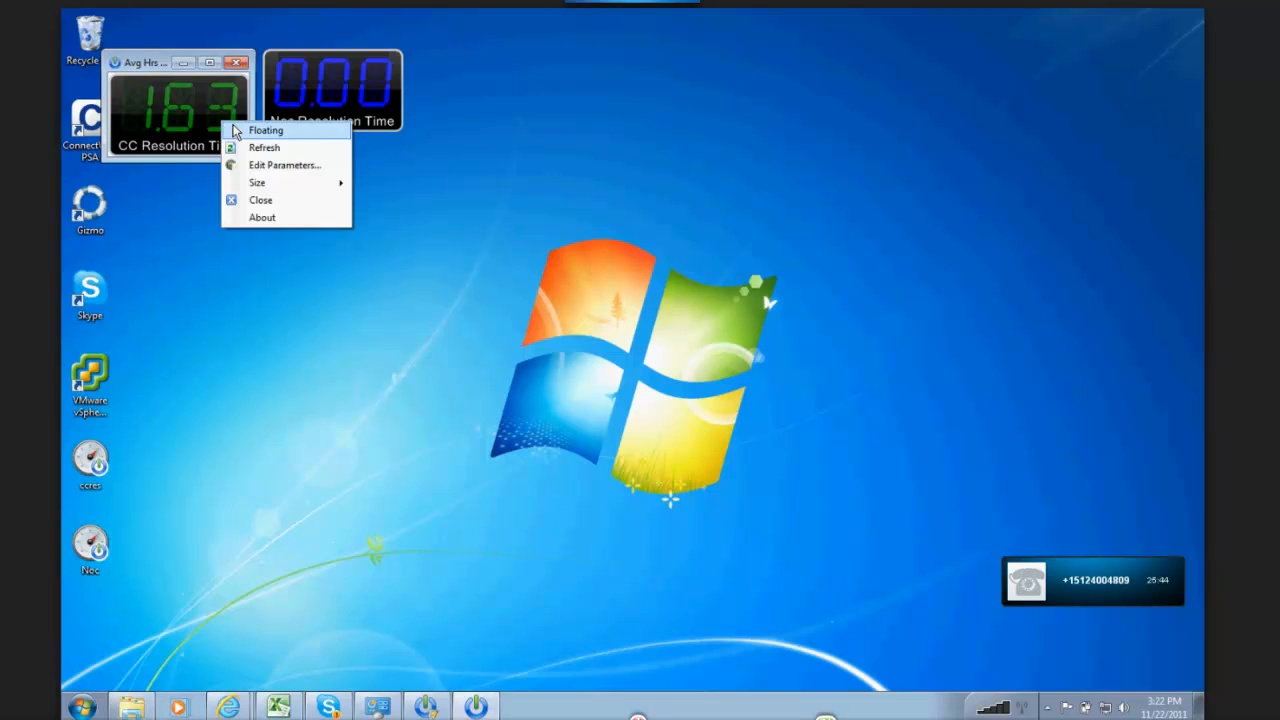
{"action": "left_click", "coordinate": [246, 127]}
{"action": "left_click_drag", "start_coordinate": [226, 115], "coordinate": [537, 113]}
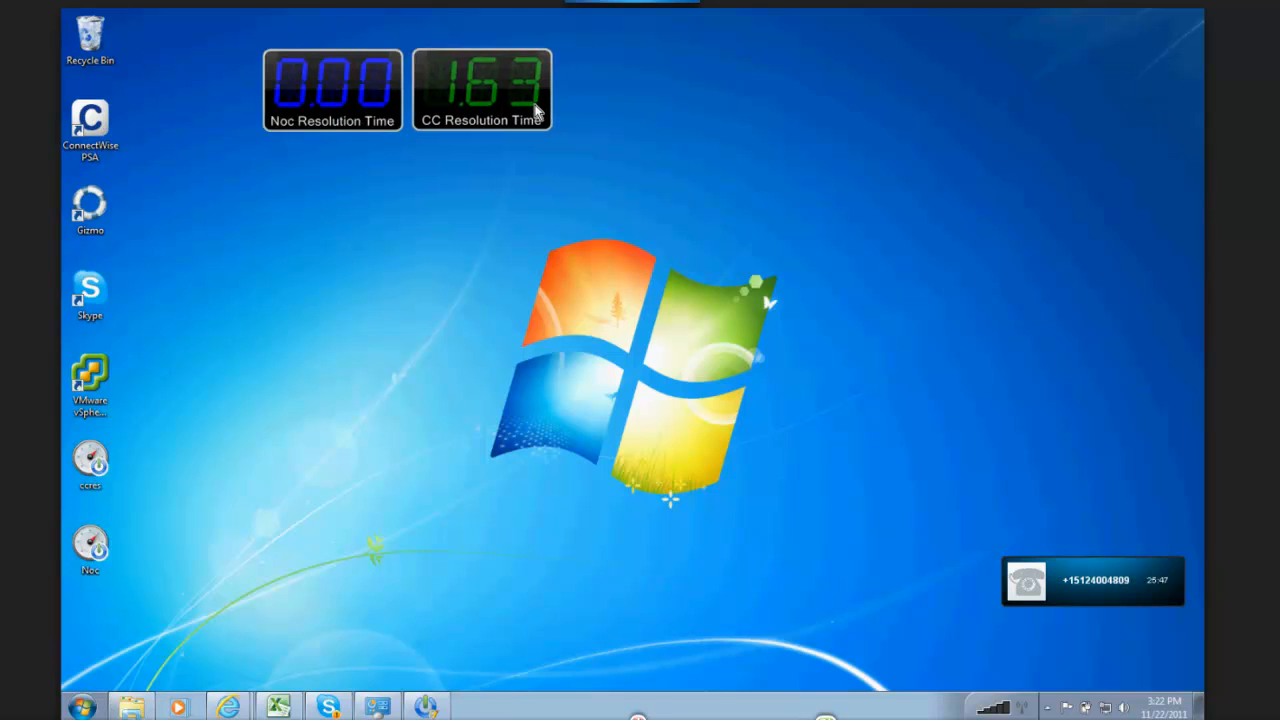
Step: Close the floating Noc Resolution Time and CC Resolution Time gadgets
{"action": "right_click", "coordinate": [376, 101]}
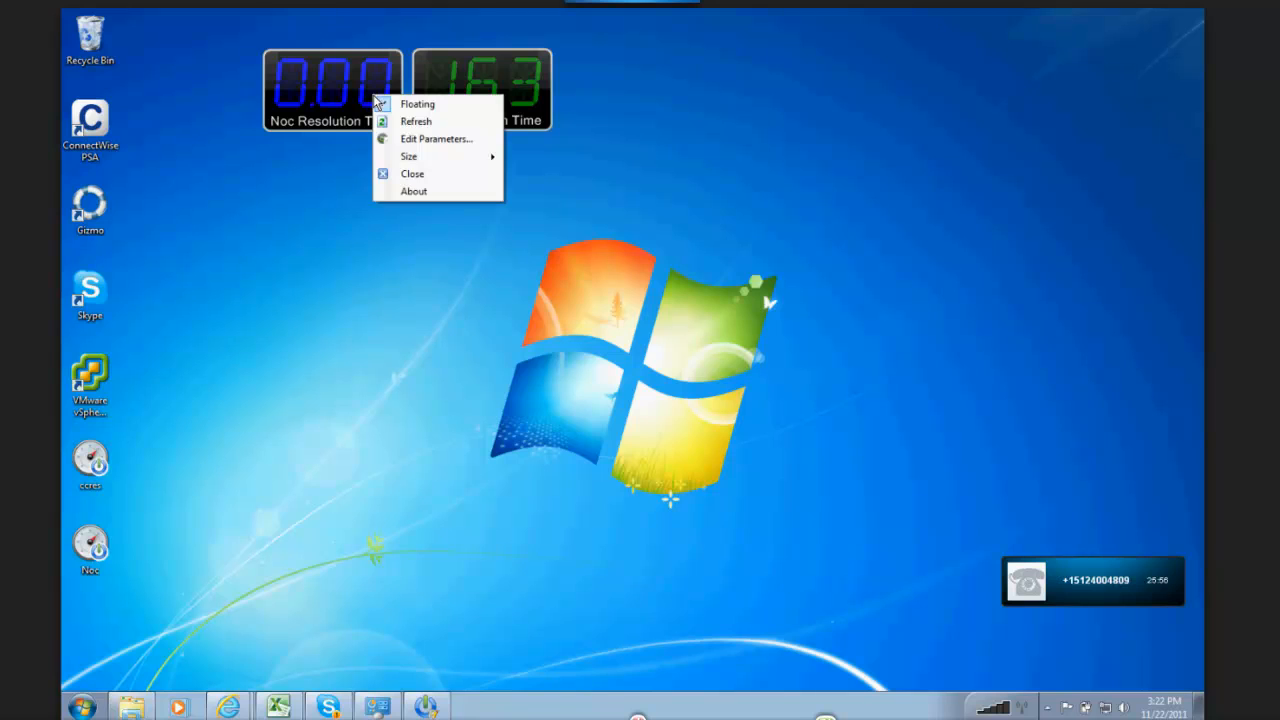
{"action": "left_click", "coordinate": [424, 178]}
{"action": "right_click", "coordinate": [472, 82]}
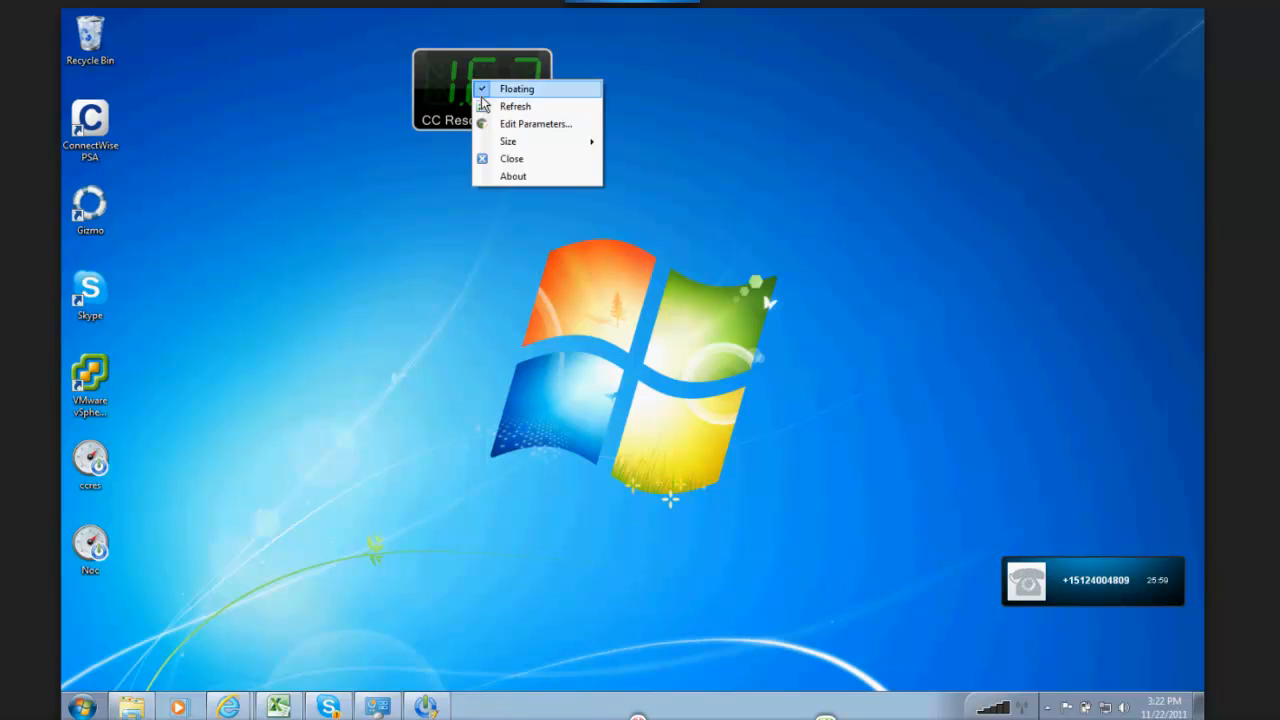
{"action": "left_click", "coordinate": [513, 159]}
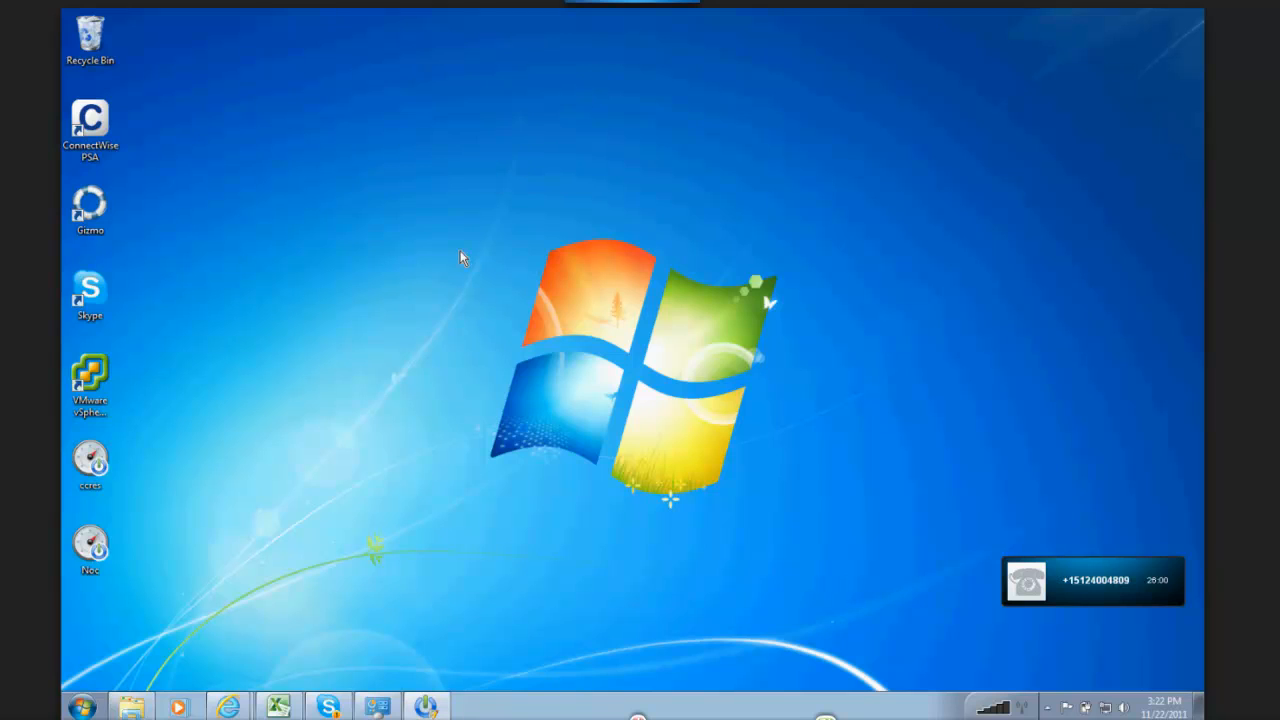
Step: Reopen the ccres gadget from the desktop and set its Date Unit parameter to Month
{"action": "left_click", "coordinate": [90, 462]}
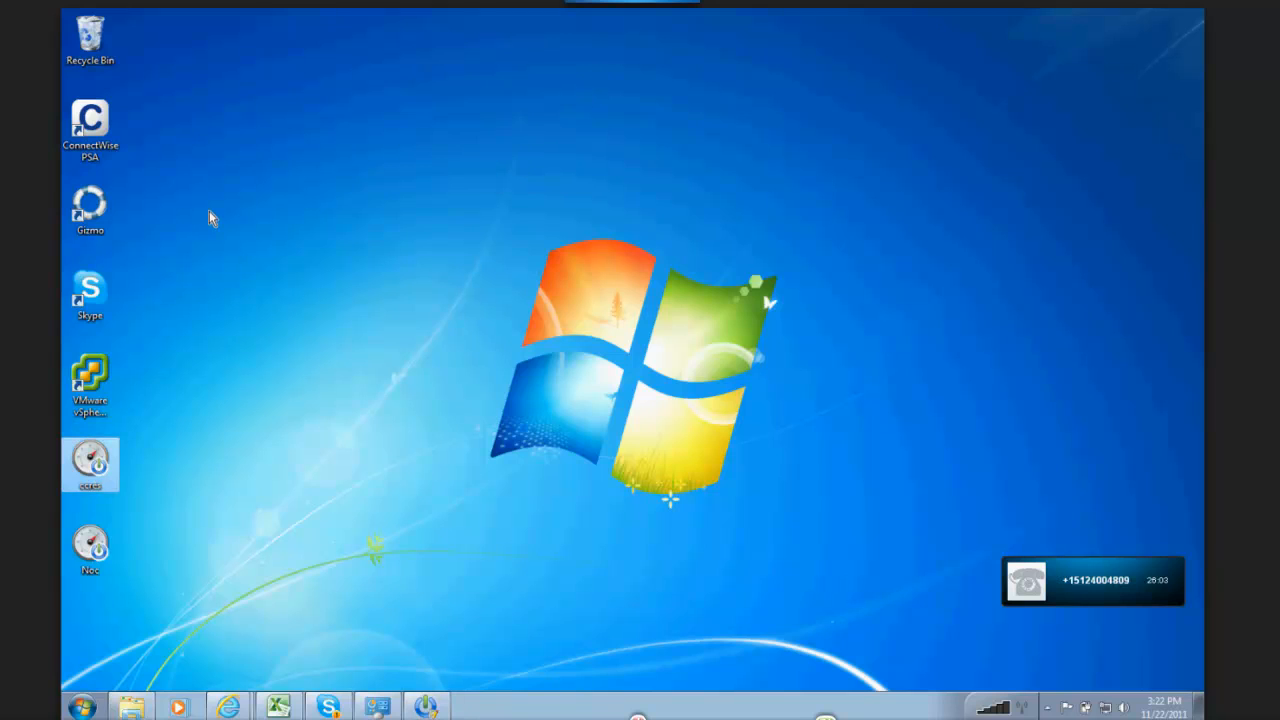
{"action": "right_click", "coordinate": [545, 68]}
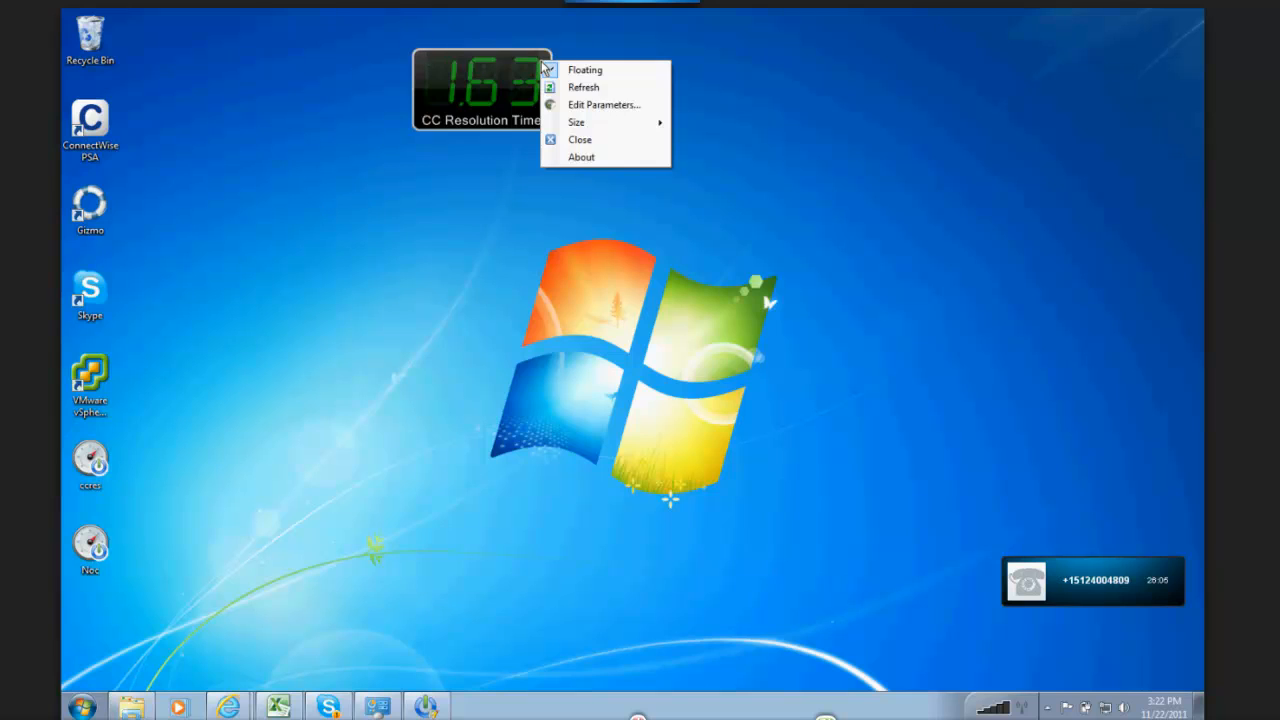
{"action": "left_click", "coordinate": [577, 106]}
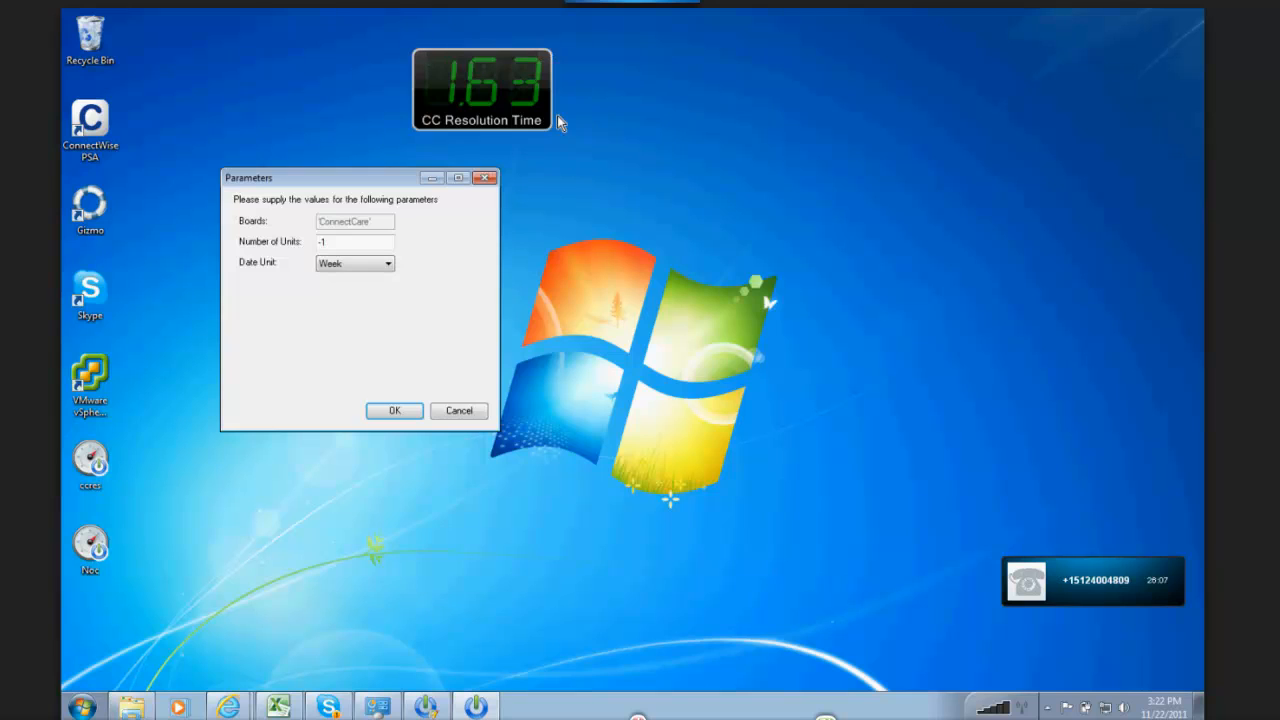
{"action": "left_click", "coordinate": [372, 266]}
{"action": "left_click", "coordinate": [352, 314]}
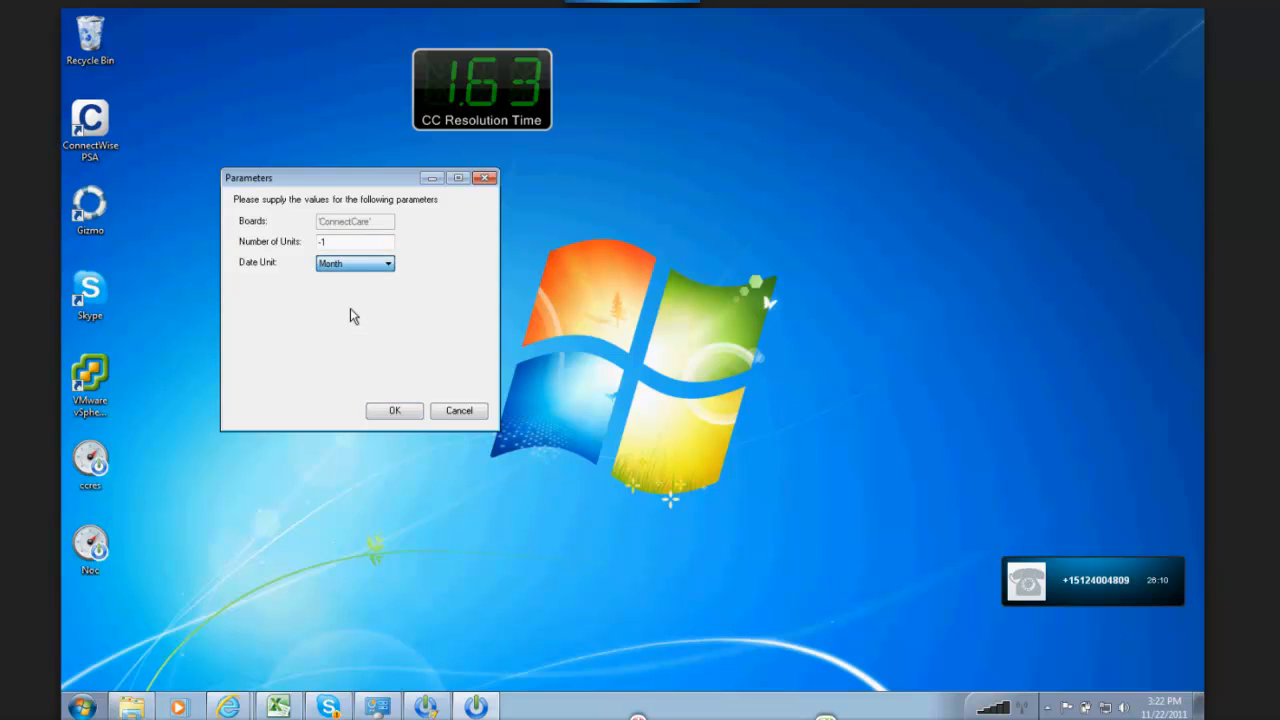
{"action": "left_click", "coordinate": [394, 411]}
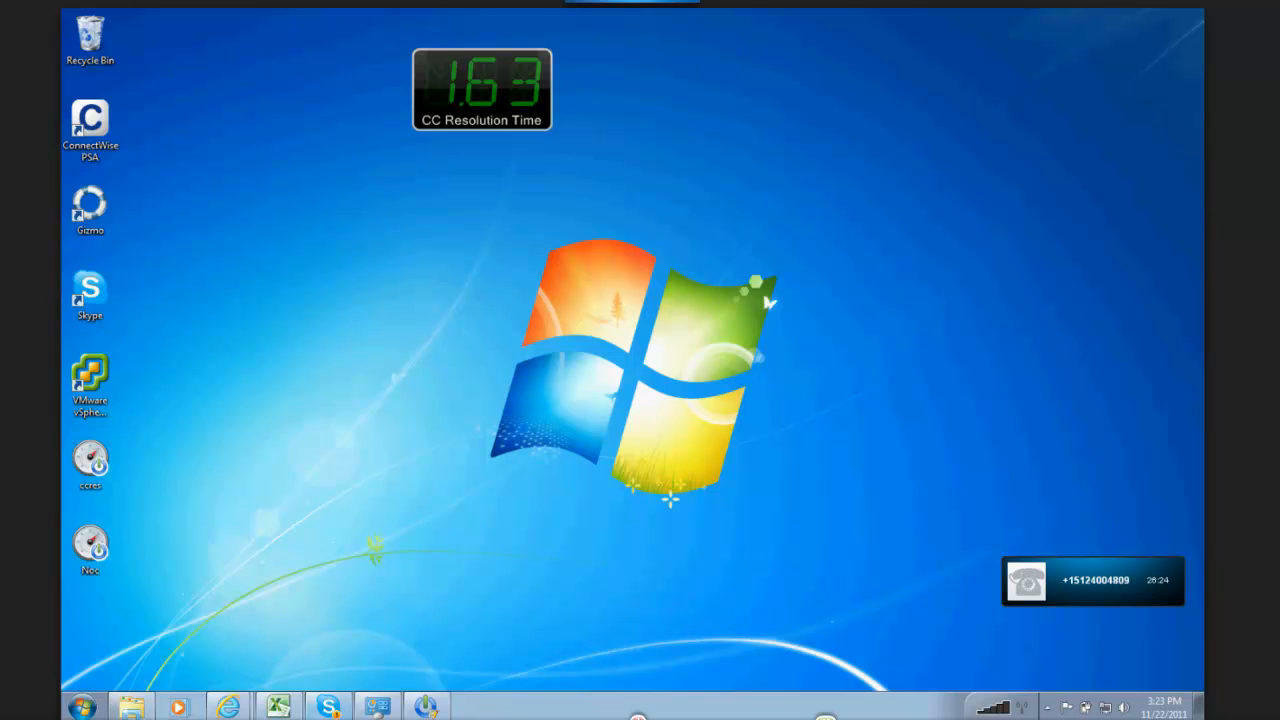
Step: Switch back to PowerGadgets Creator and reposition its window on the desktop
{"action": "left_click", "coordinate": [430, 708]}
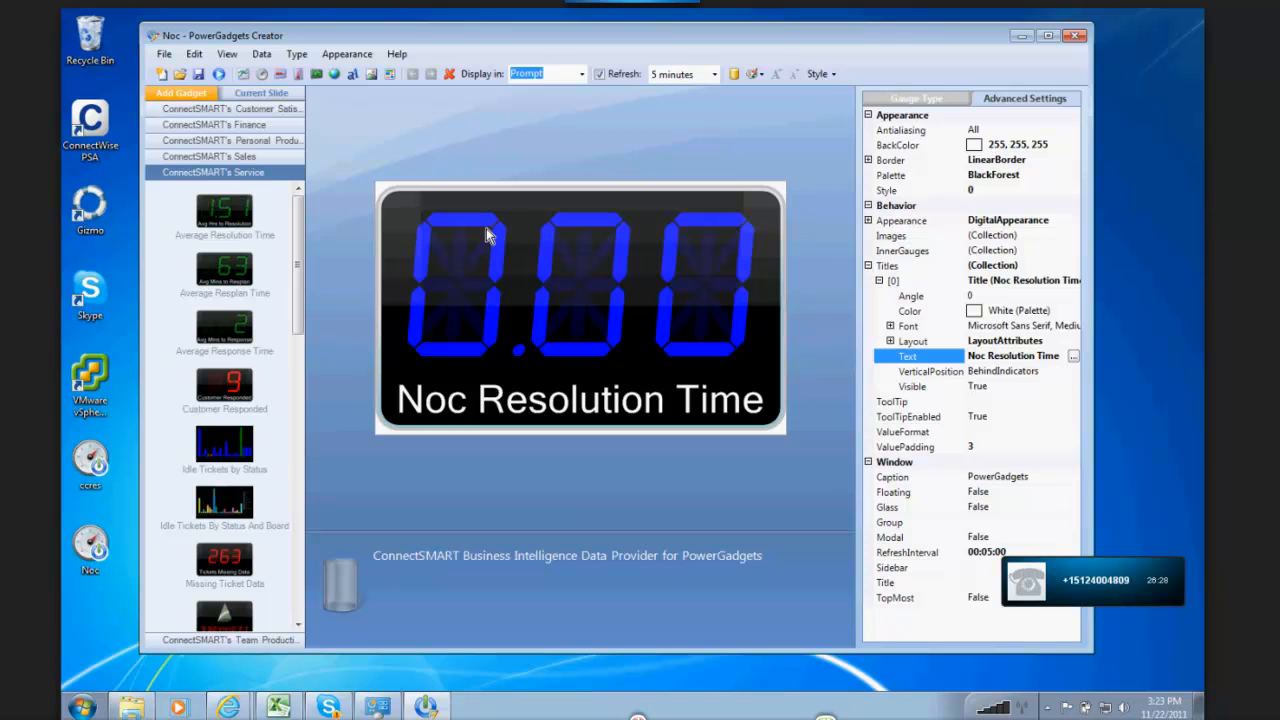
{"action": "left_click_drag", "start_coordinate": [561, 38], "coordinate": [589, 83]}
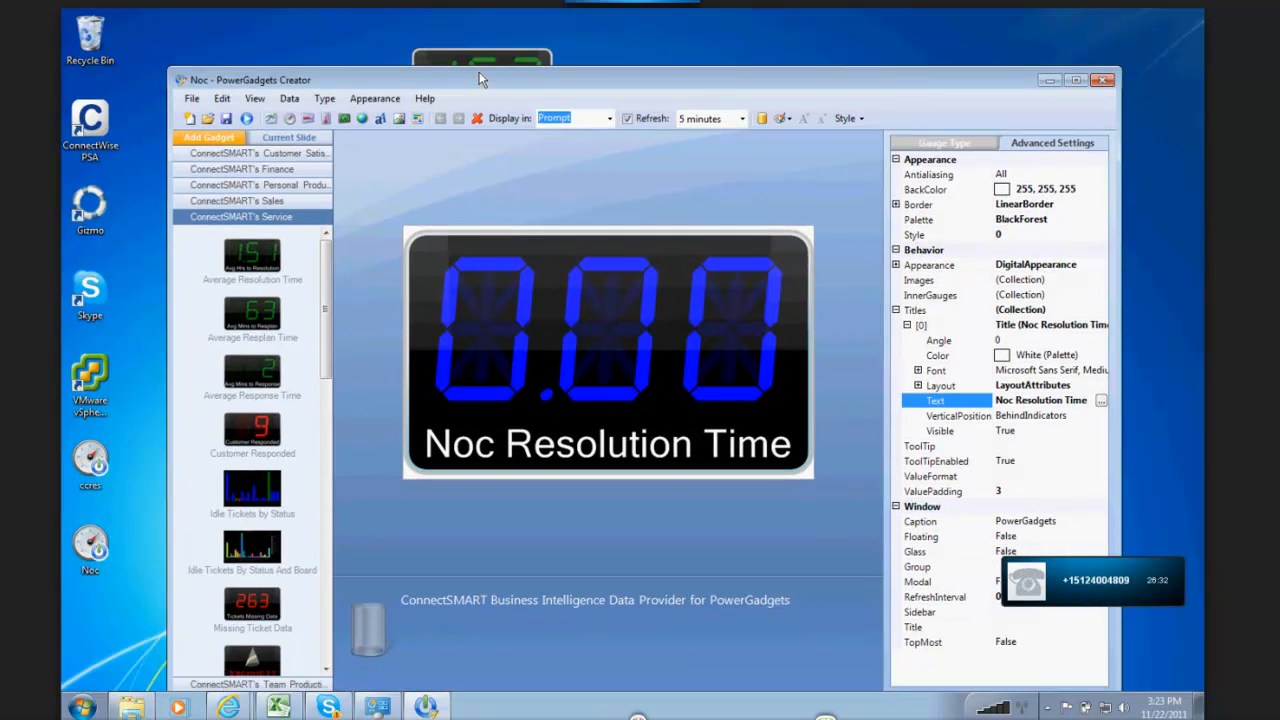
{"action": "left_click_drag", "start_coordinate": [479, 79], "coordinate": [484, 93]}
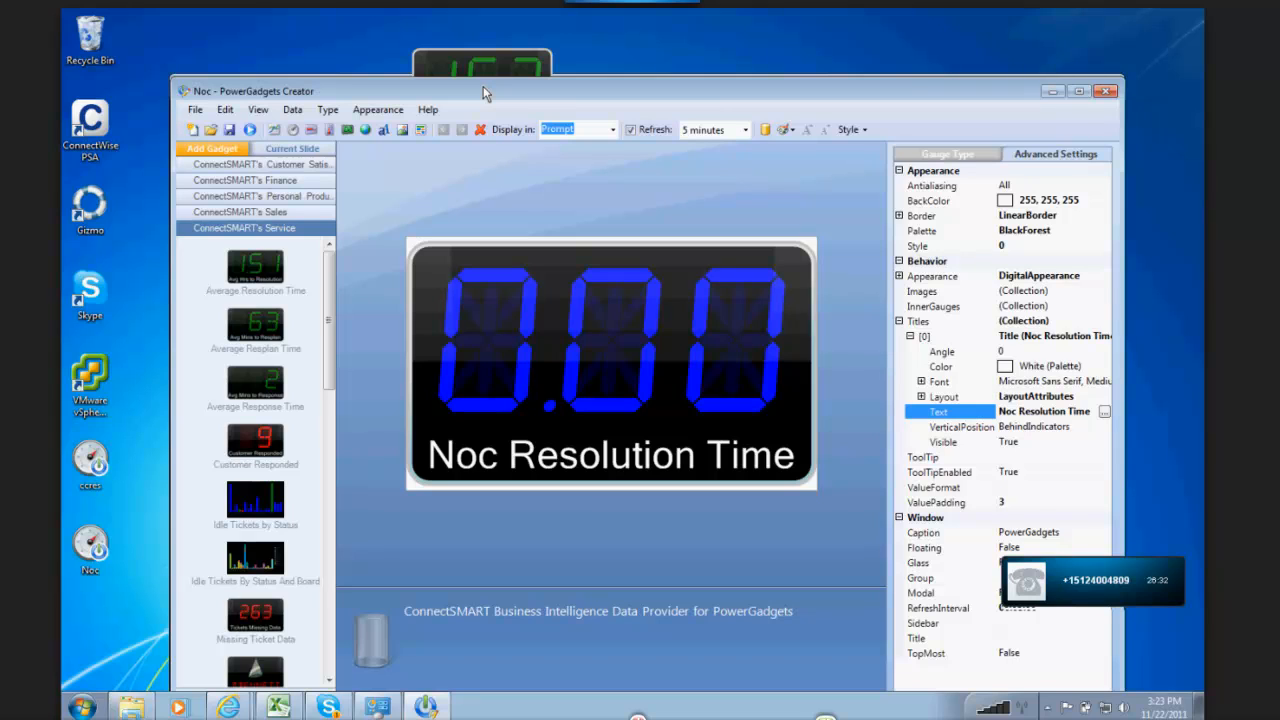
{"action": "left_click_drag", "start_coordinate": [484, 93], "coordinate": [477, 41]}
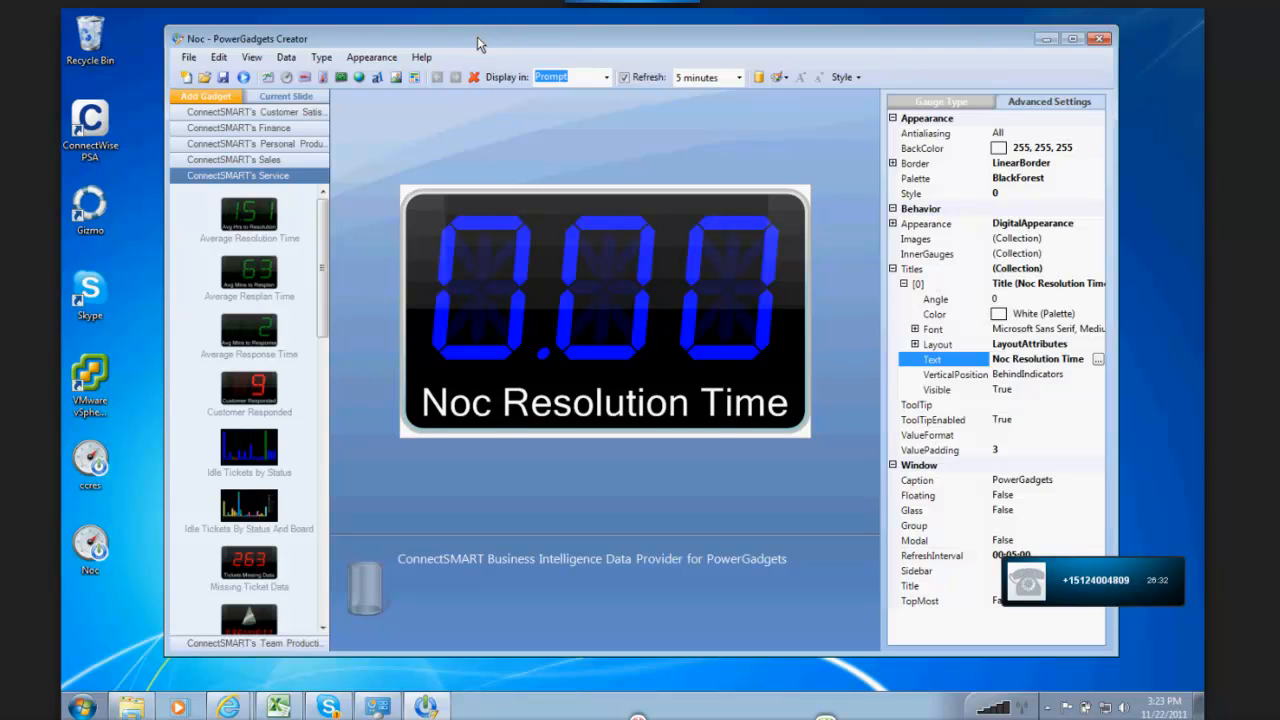
Step: Check the current slide, start a new gadget file, and add the Average Resolution Time gadget to it
{"action": "left_click", "coordinate": [272, 97]}
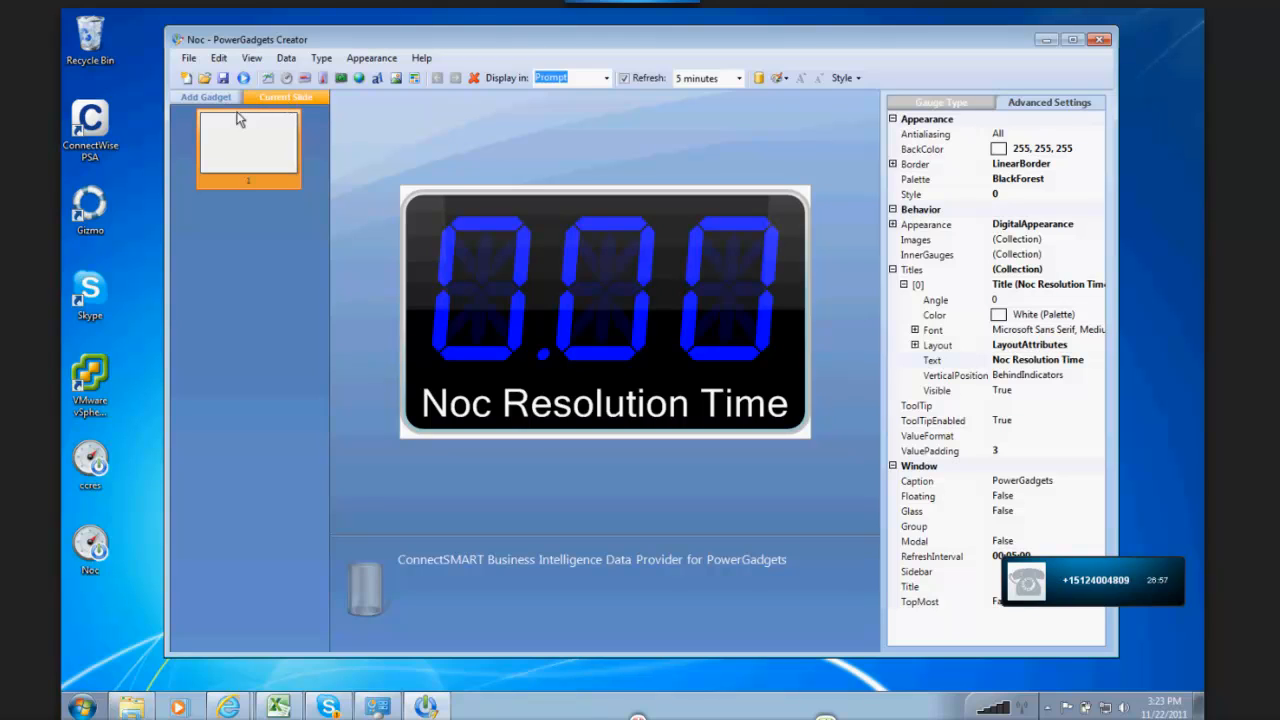
{"action": "left_click", "coordinate": [206, 97]}
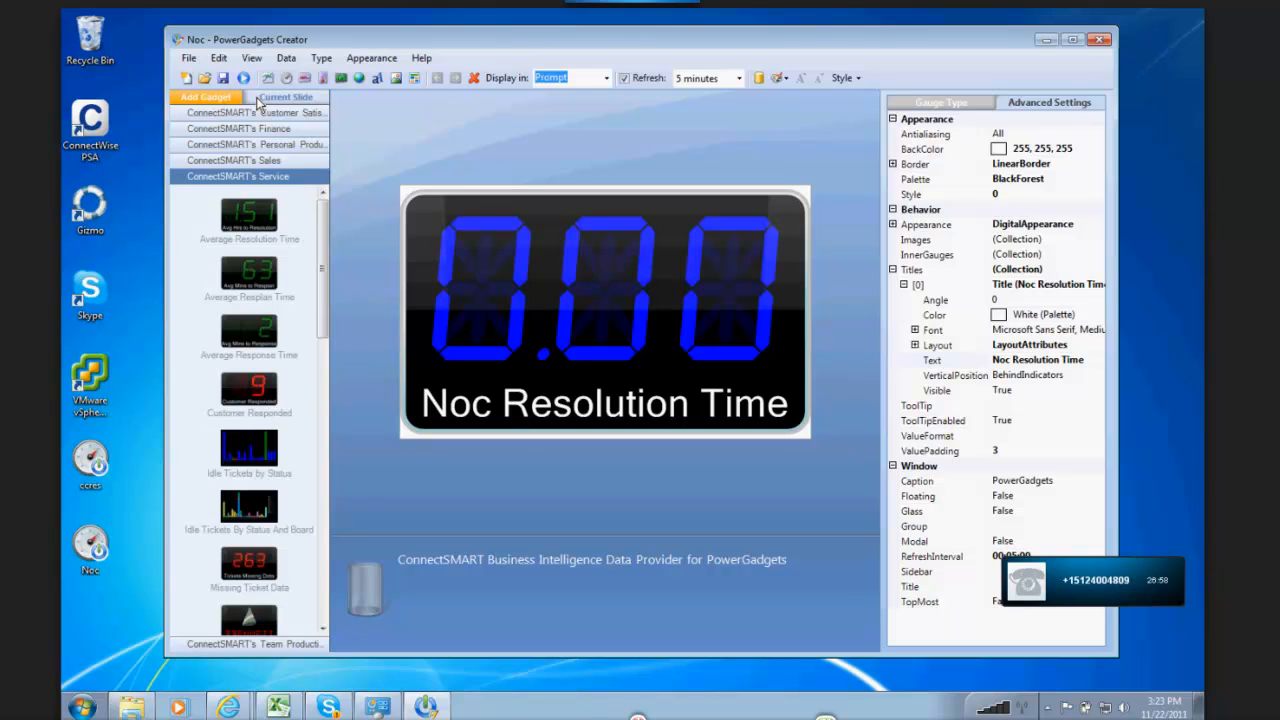
{"action": "left_click", "coordinate": [186, 78]}
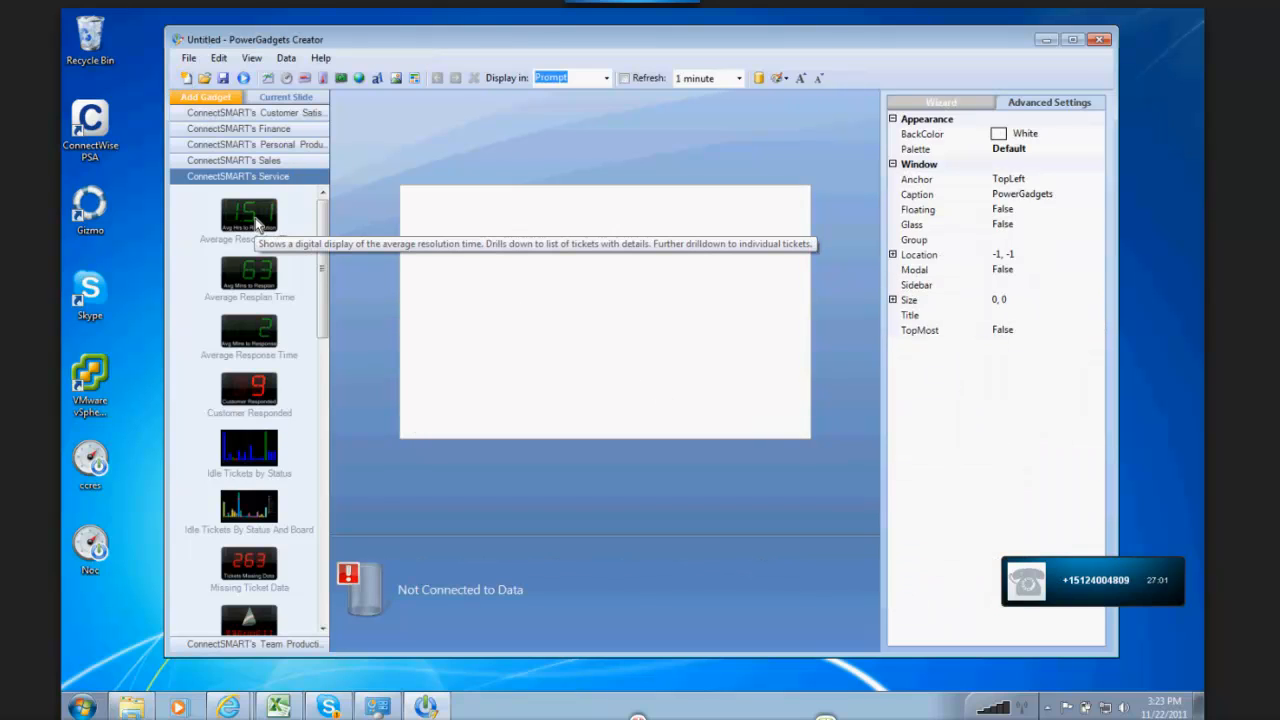
{"action": "double_click", "coordinate": [250, 214]}
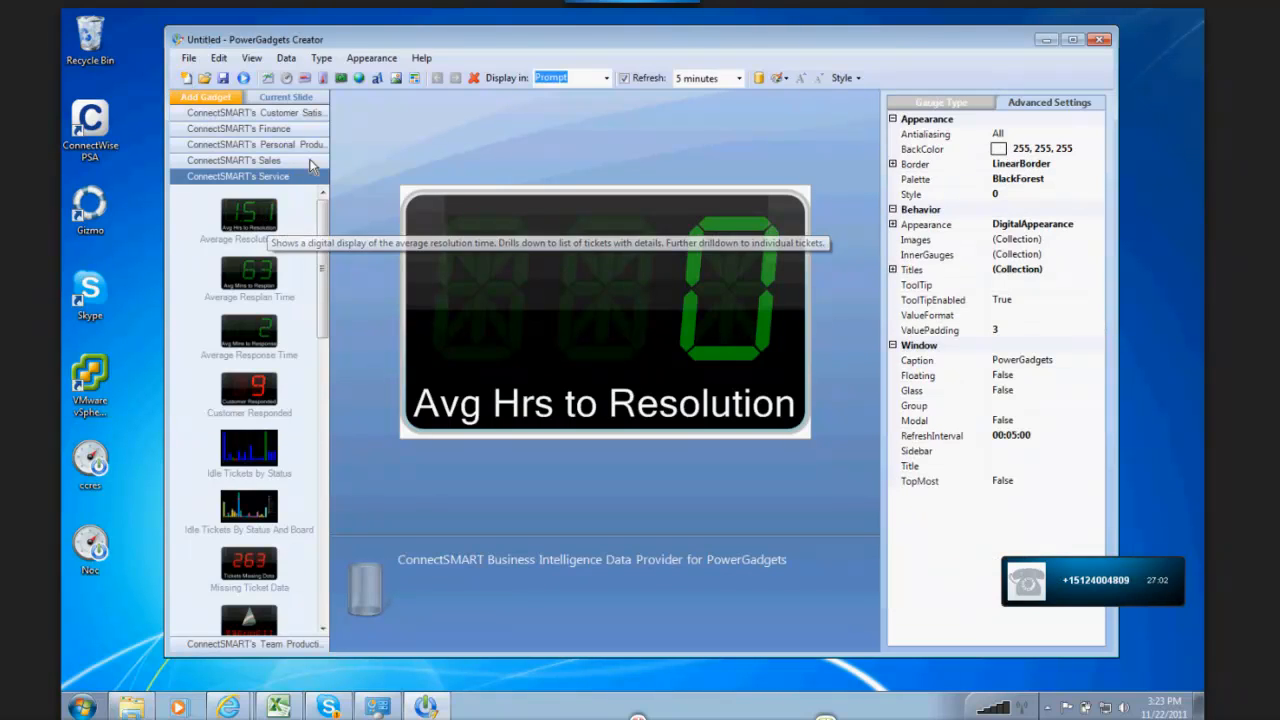
Step: Add a second slide to the new gadget file and return to the ready-made service gadgets
{"action": "left_click", "coordinate": [269, 102]}
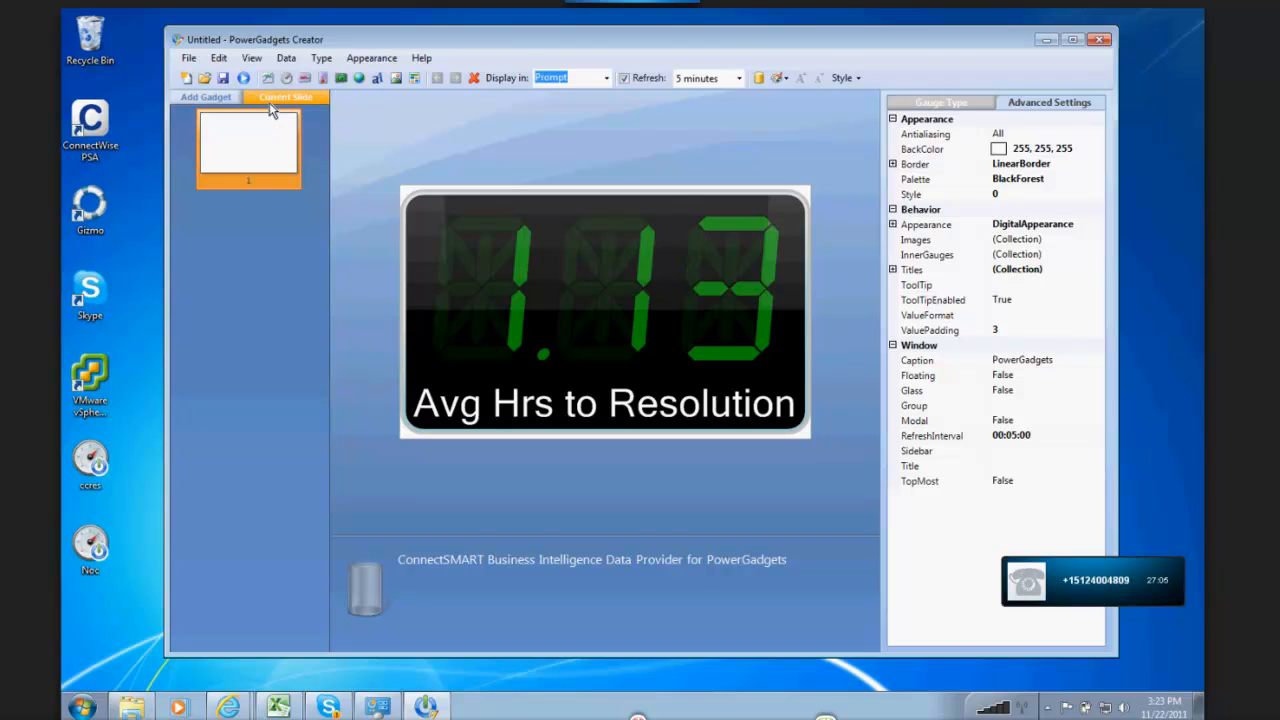
{"action": "left_click", "coordinate": [228, 60]}
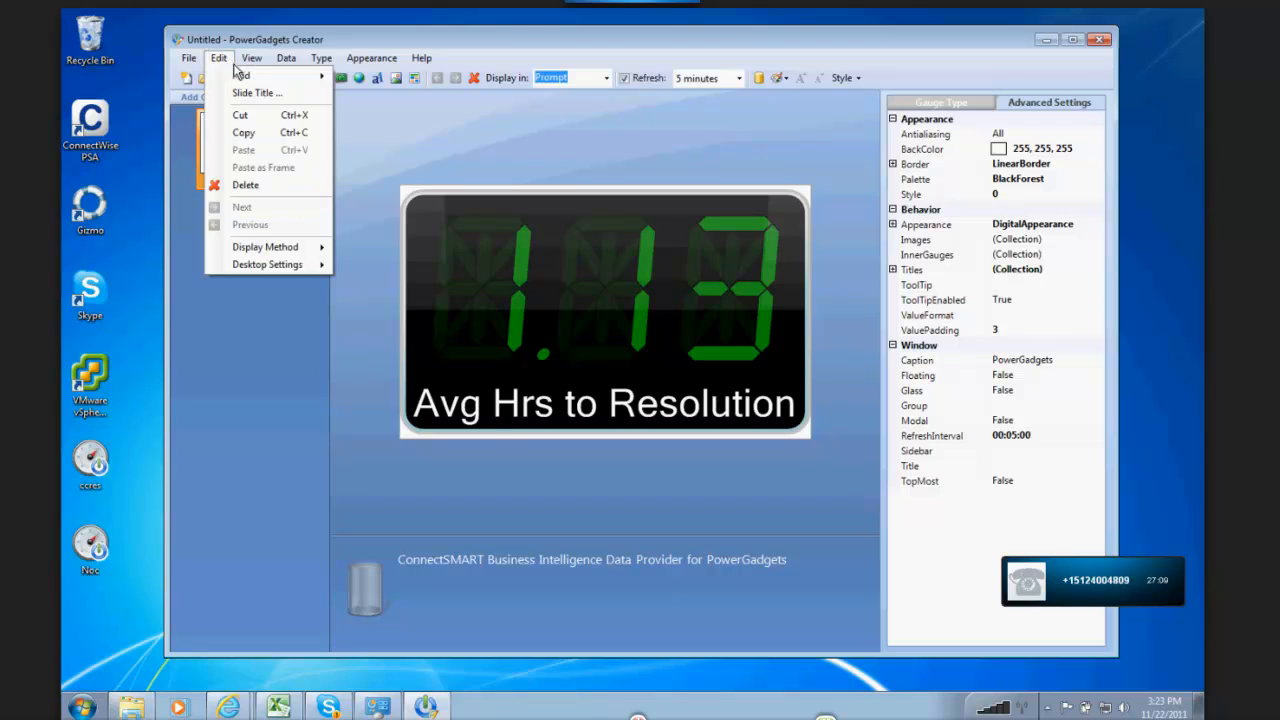
{"action": "mouse_move", "coordinate": [250, 78]}
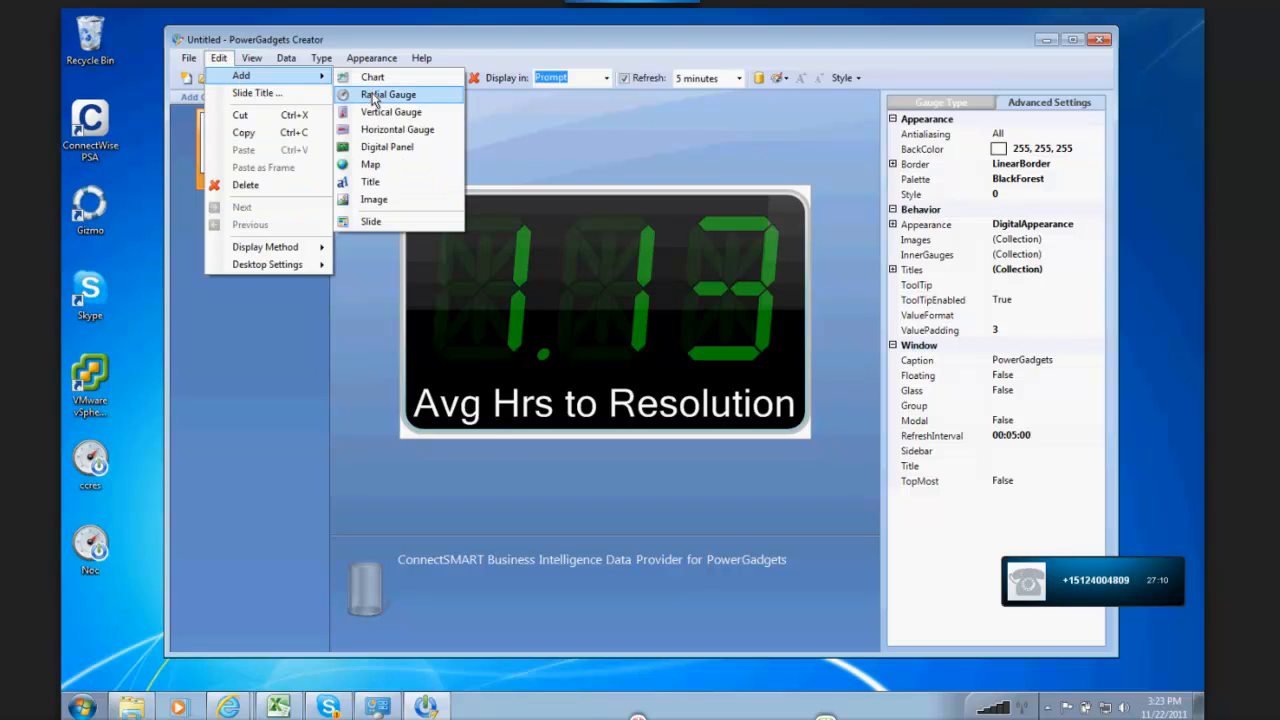
{"action": "left_click", "coordinate": [371, 221]}
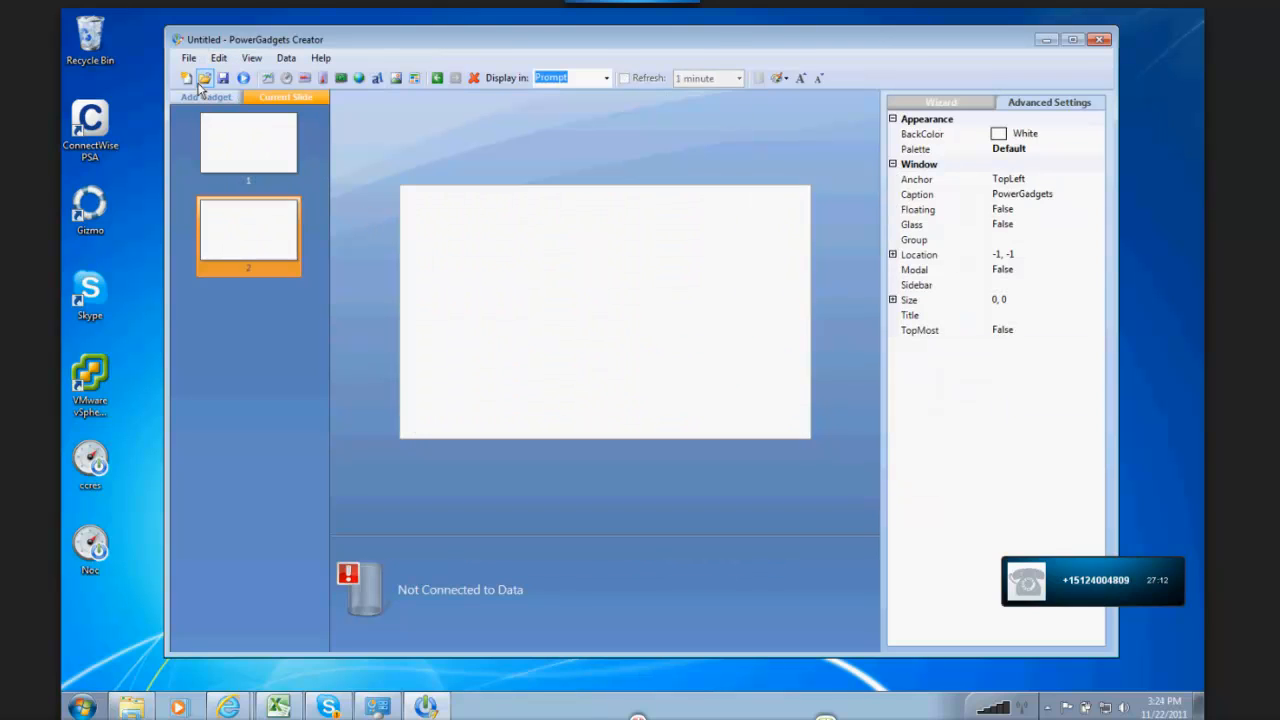
{"action": "left_click", "coordinate": [205, 96]}
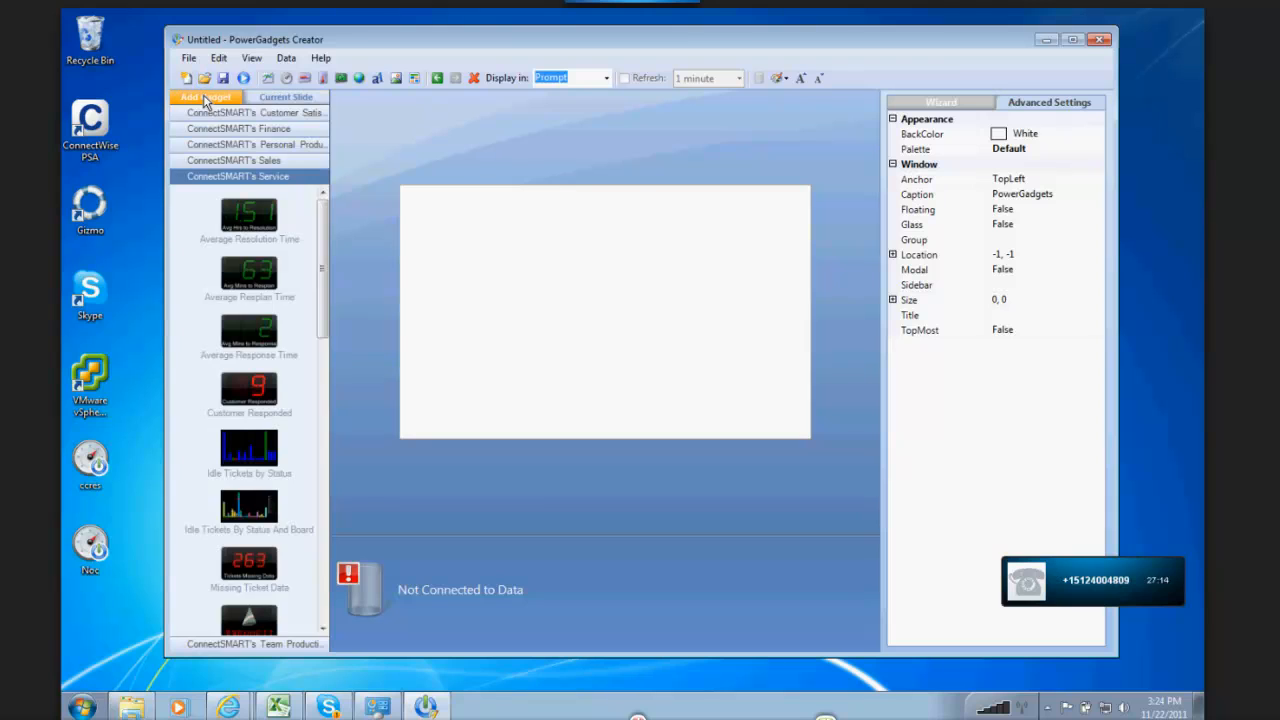
Step: Add the Average Resplan Time gadget to the second slide and add a third slide to the file
{"action": "double_click", "coordinate": [252, 272]}
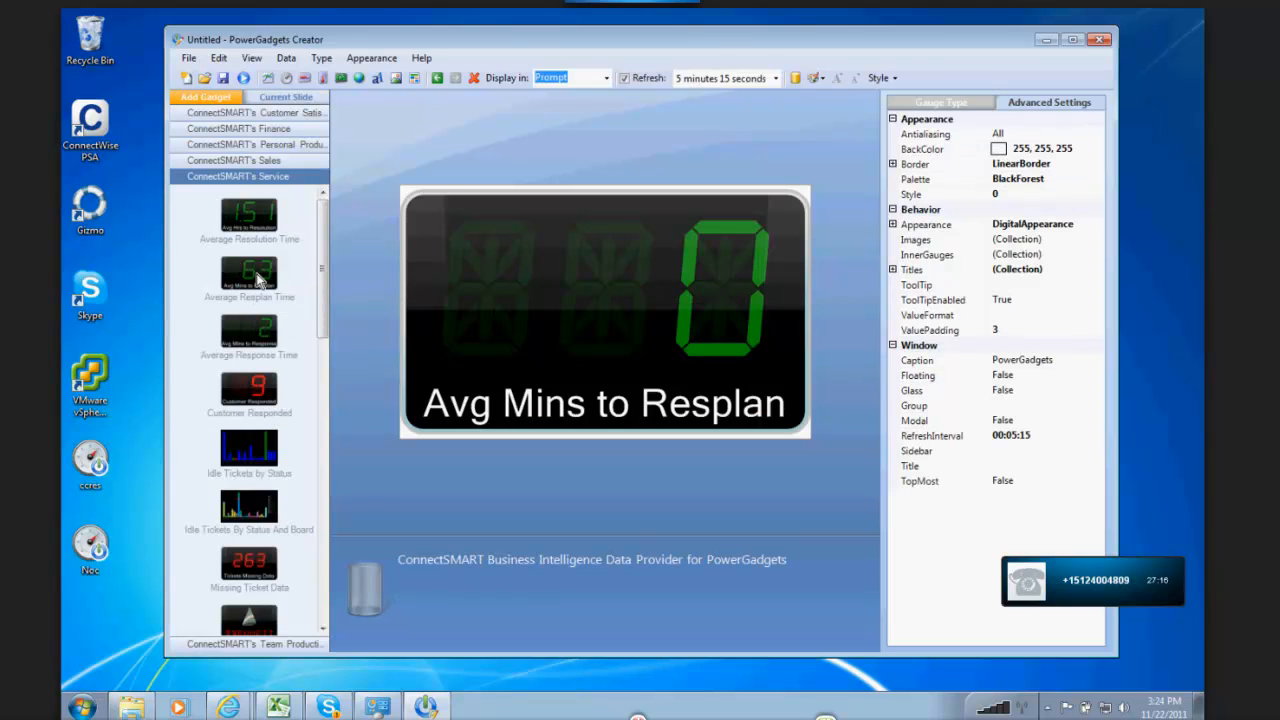
{"action": "left_click", "coordinate": [289, 97]}
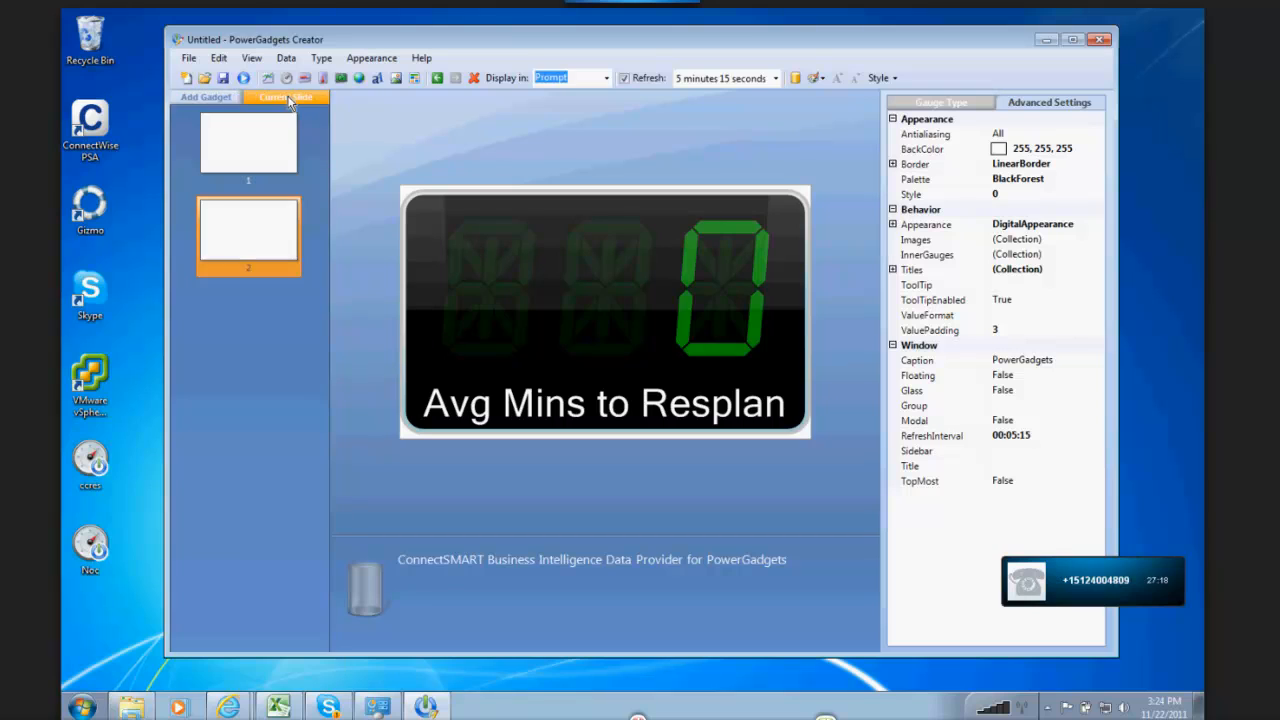
{"action": "left_click", "coordinate": [218, 58]}
{"action": "mouse_move", "coordinate": [284, 80]}
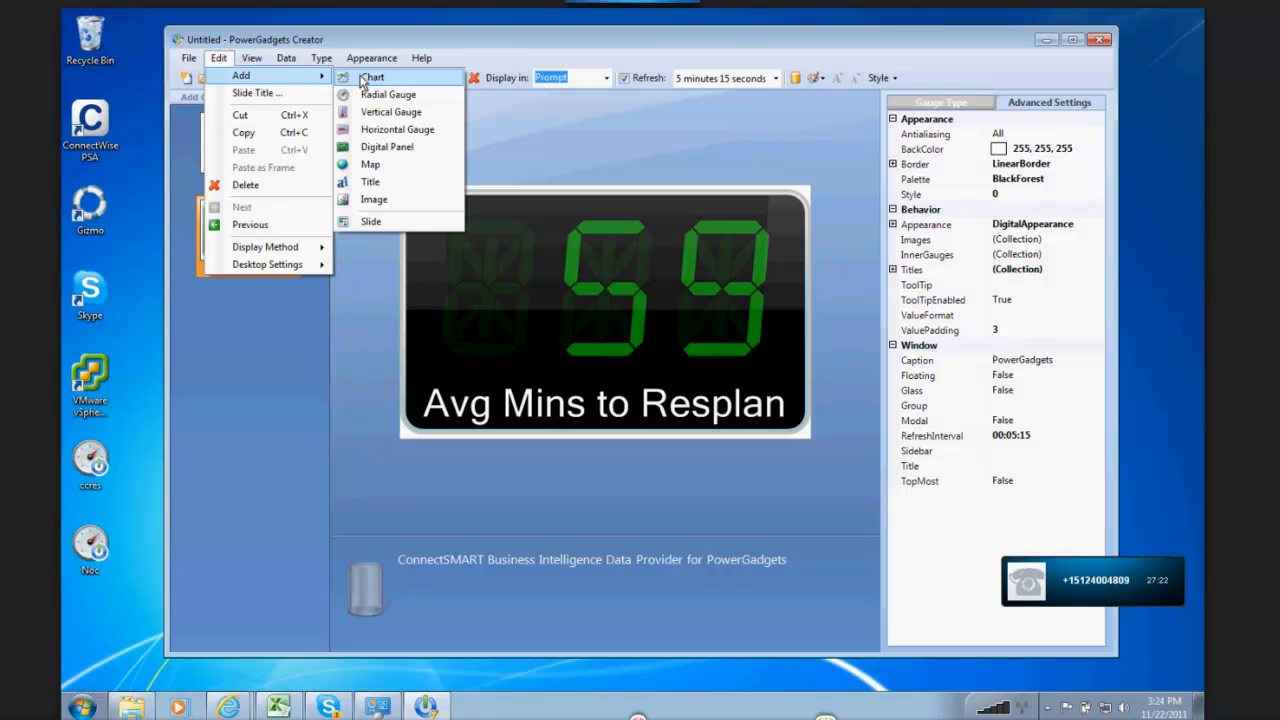
{"action": "left_click", "coordinate": [375, 221]}
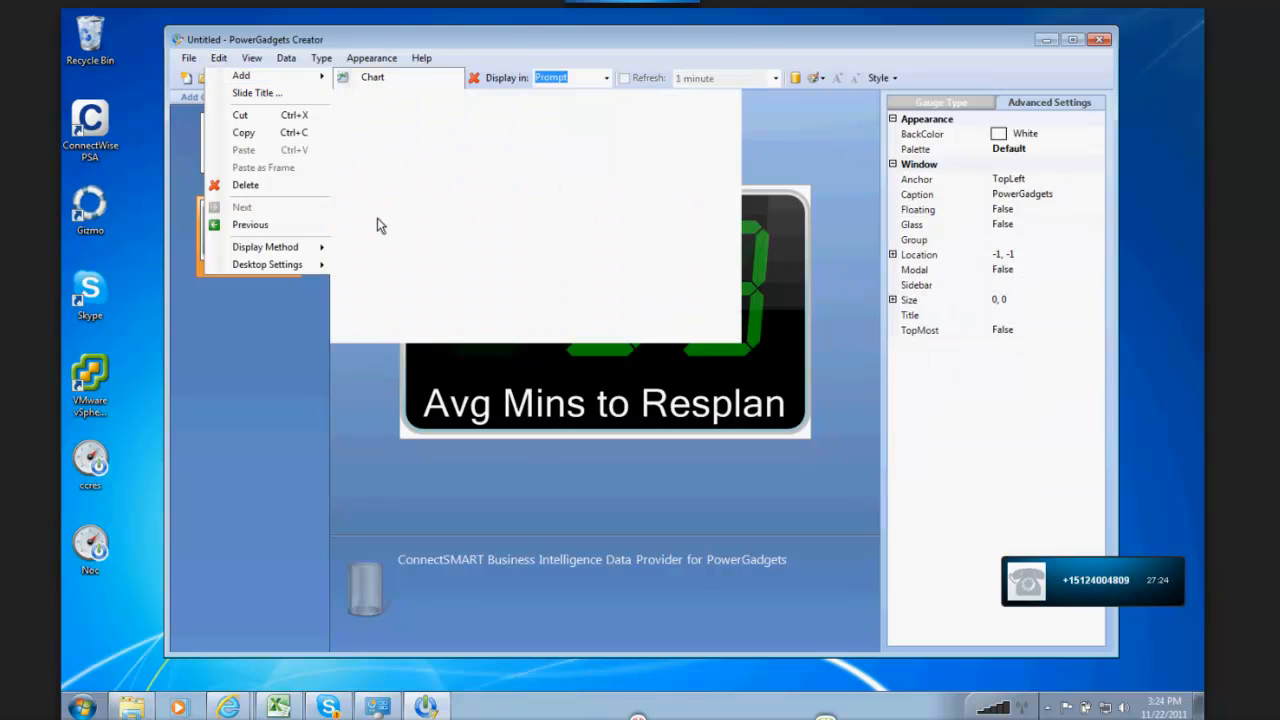
Step: Add the Average Response Time gadget to the third slide and check all three slides
{"action": "left_click", "coordinate": [205, 97]}
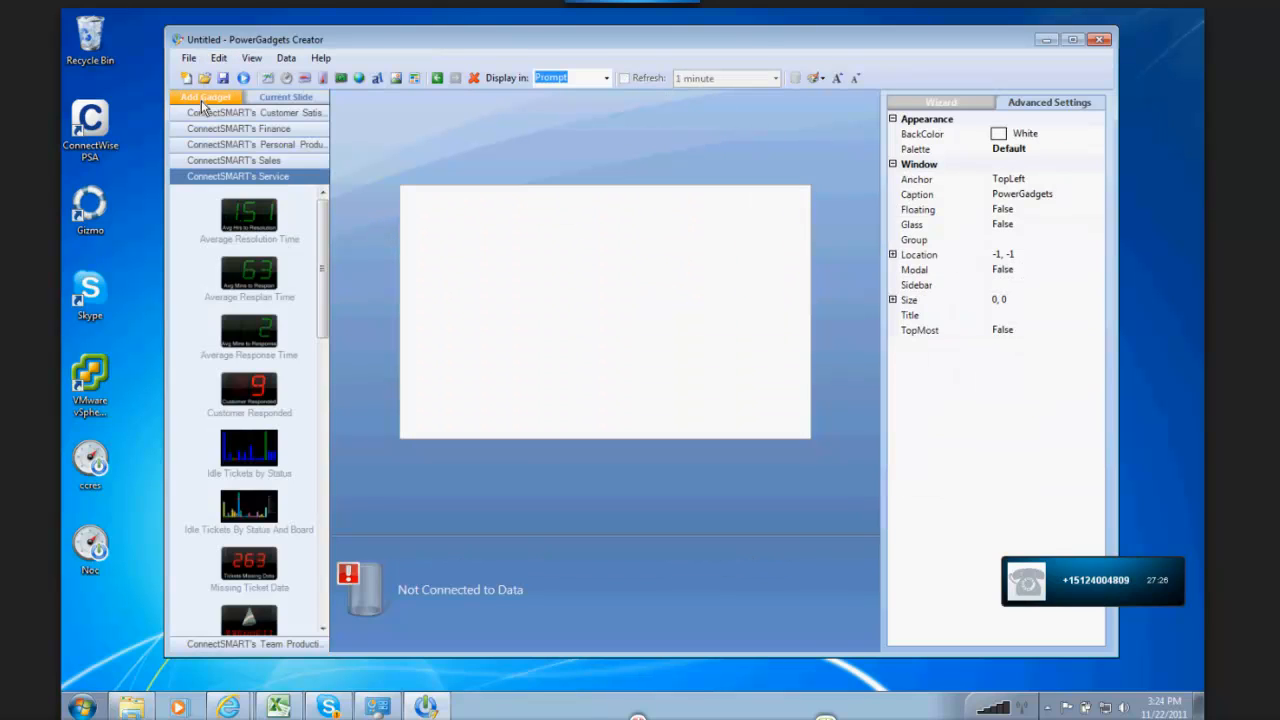
{"action": "double_click", "coordinate": [250, 335]}
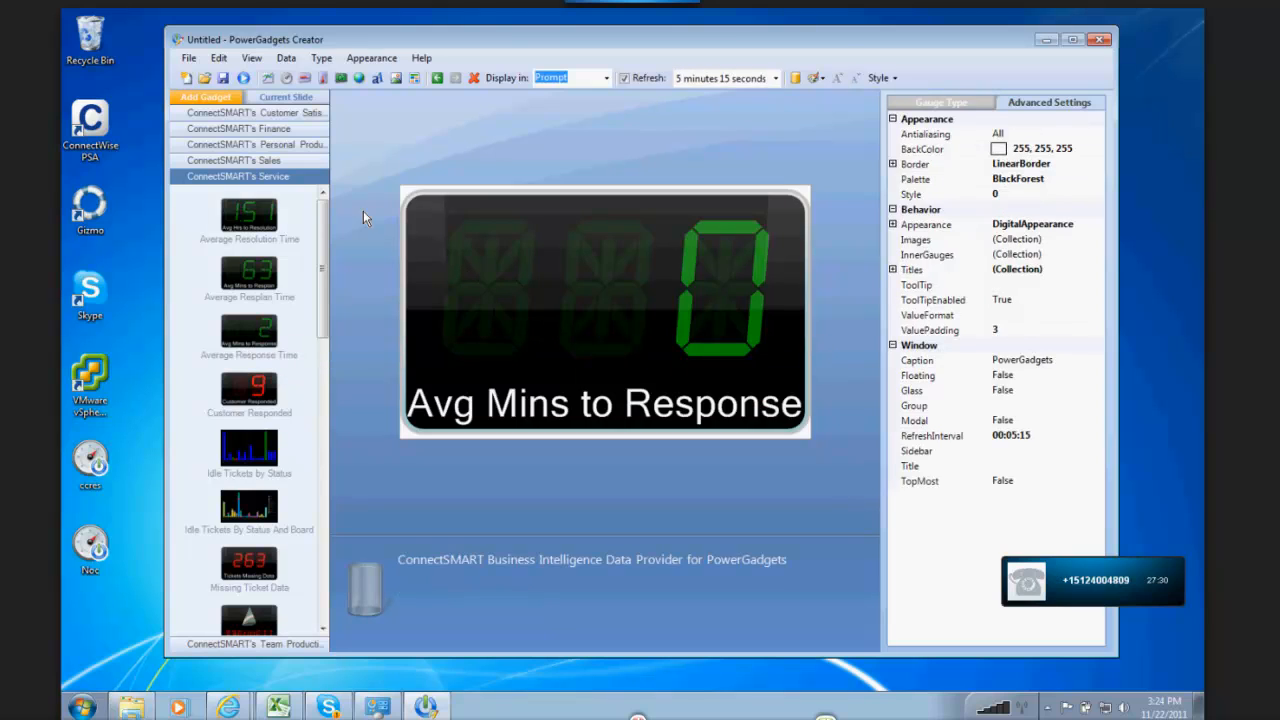
{"action": "left_click", "coordinate": [293, 98]}
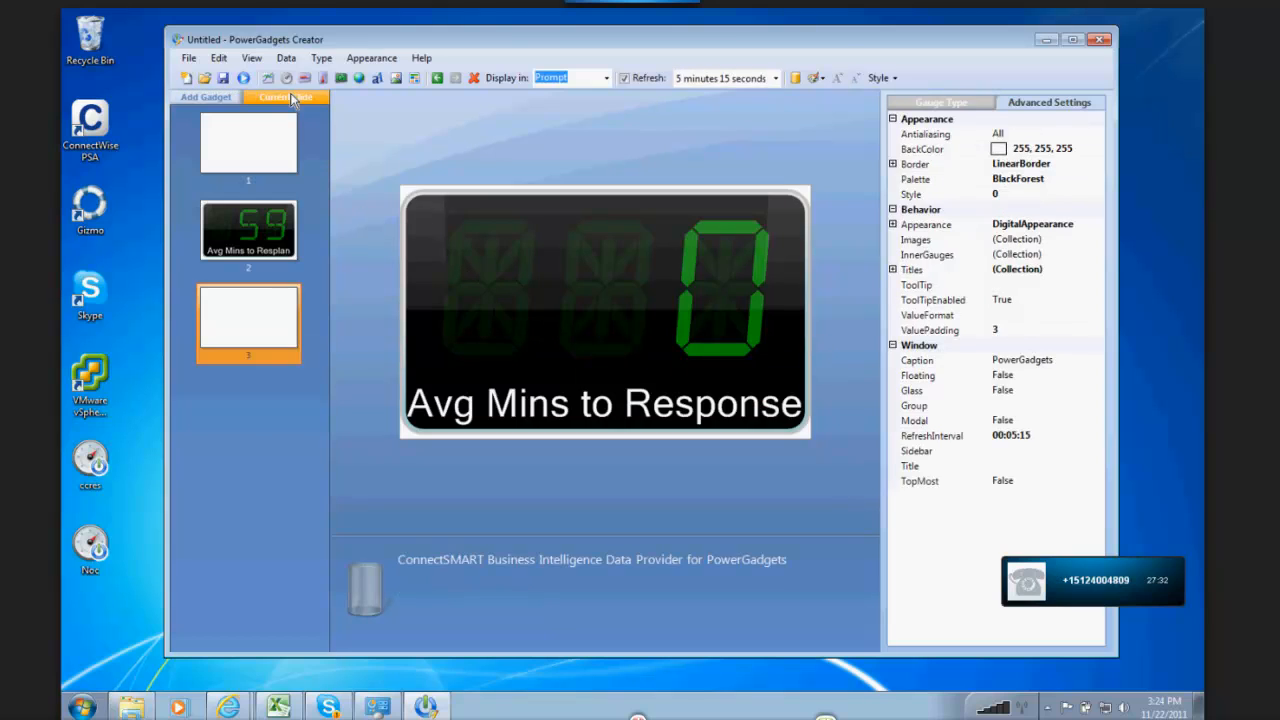
{"action": "left_click", "coordinate": [264, 146]}
{"action": "left_click", "coordinate": [255, 237]}
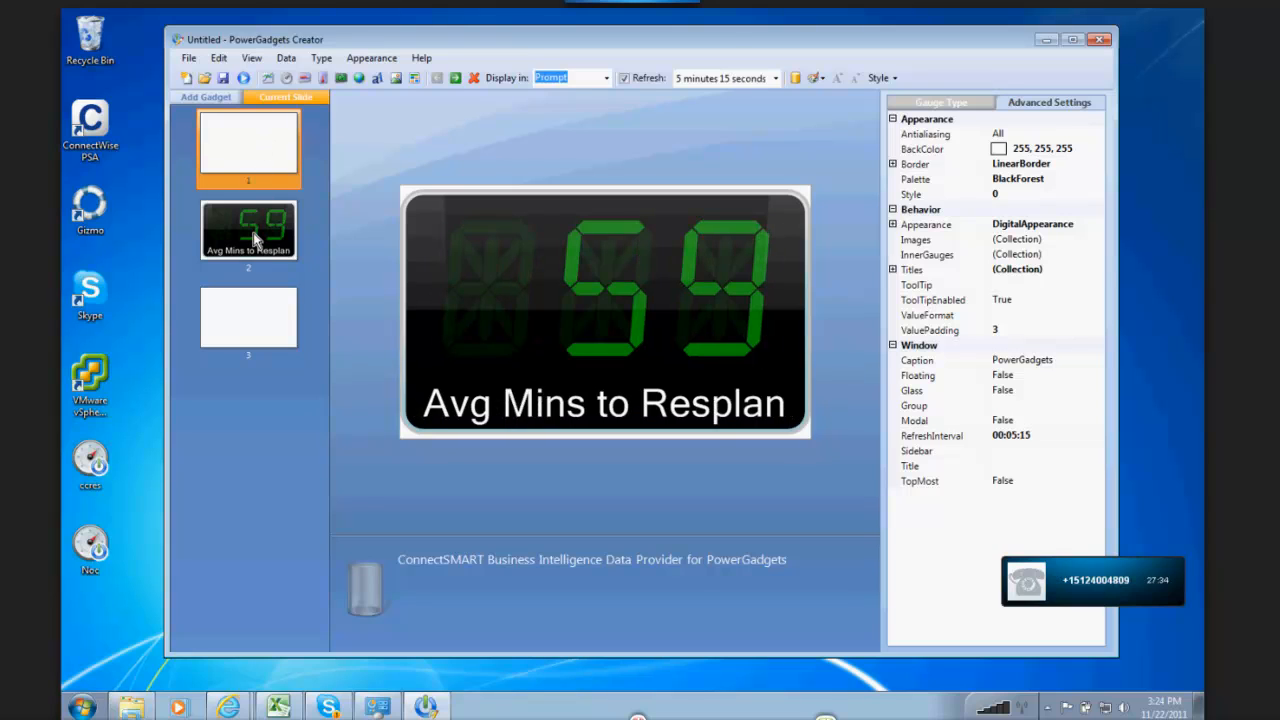
{"action": "left_click", "coordinate": [256, 337]}
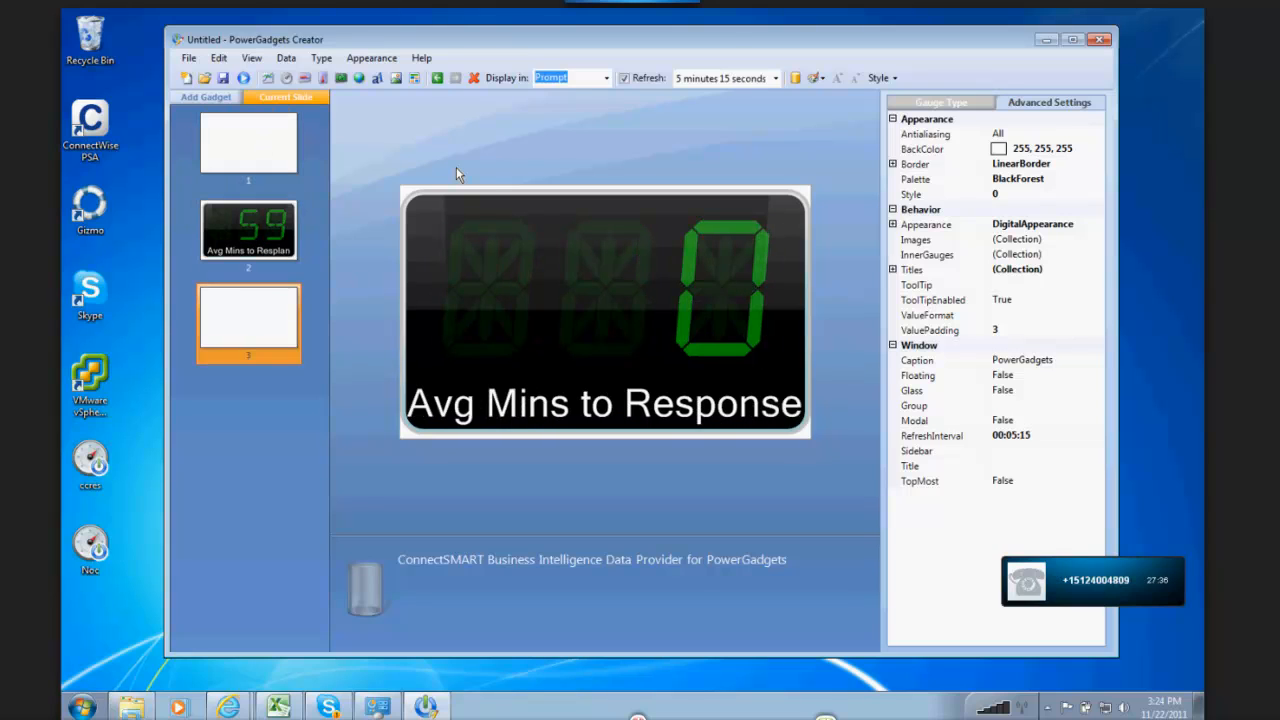
Step: Save the multi-slide gadget file on the desktop as "sla slide"
{"action": "left_click", "coordinate": [187, 59]}
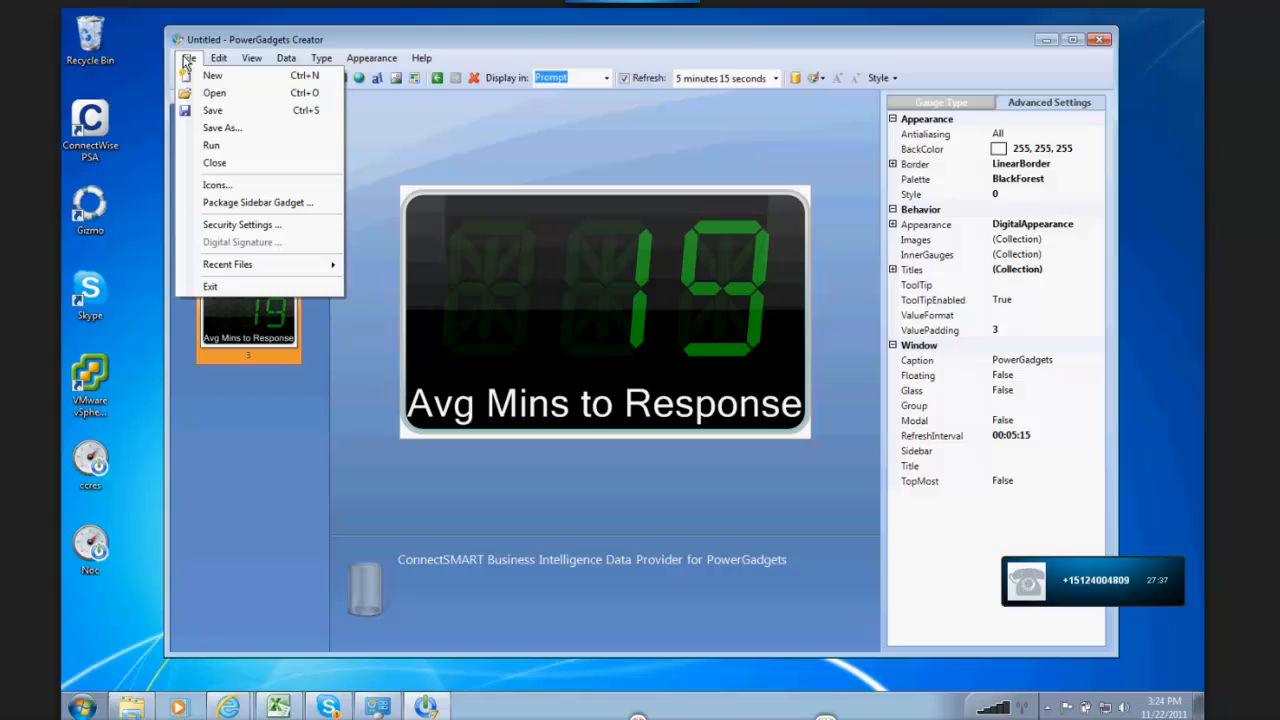
{"action": "left_click", "coordinate": [220, 127]}
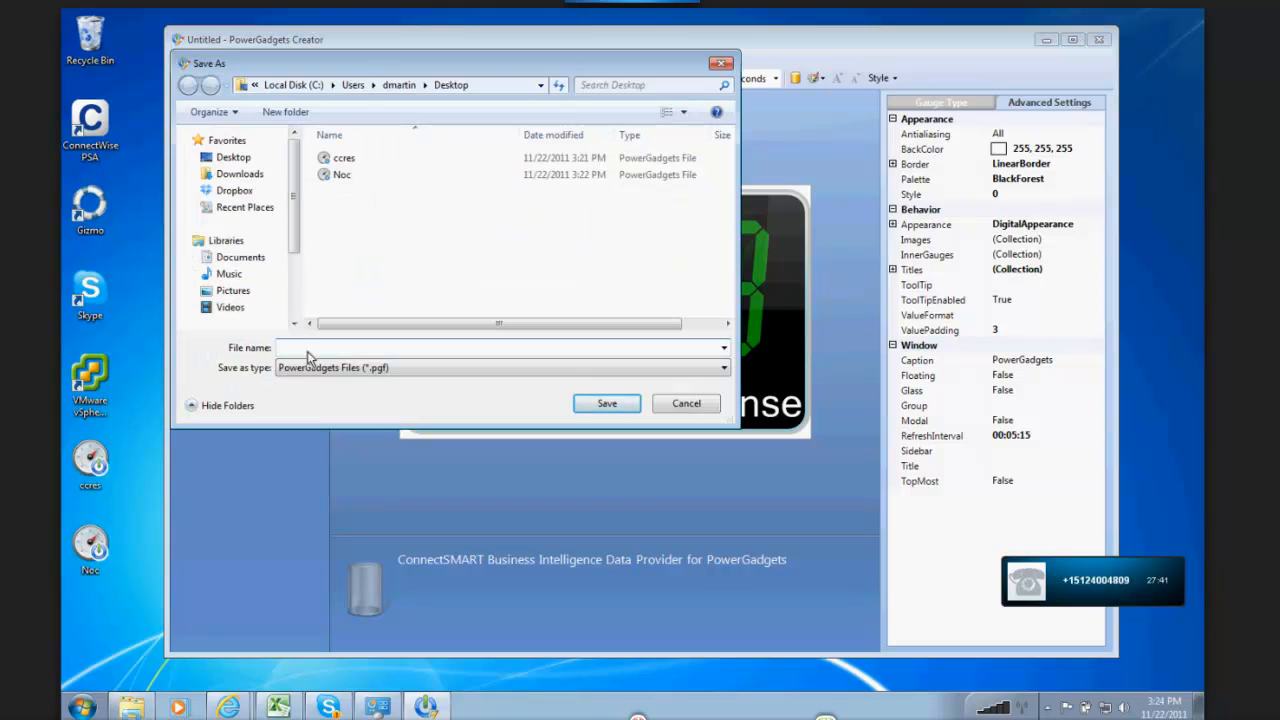
{"action": "type", "text": "sla slide"}
{"action": "left_click", "coordinate": [607, 404]}
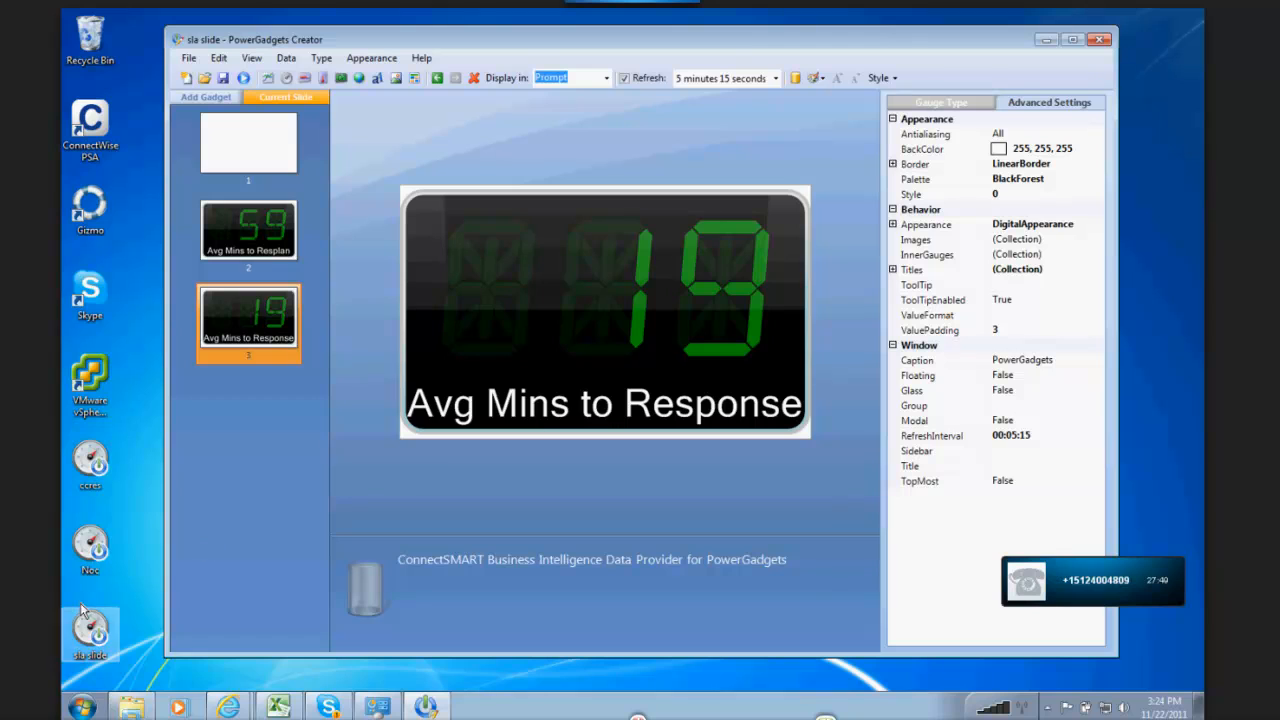
Step: Run the sla slide gadget from the desktop, move it below the other icons' top row, and make it floating
{"action": "left_click", "coordinate": [1045, 40]}
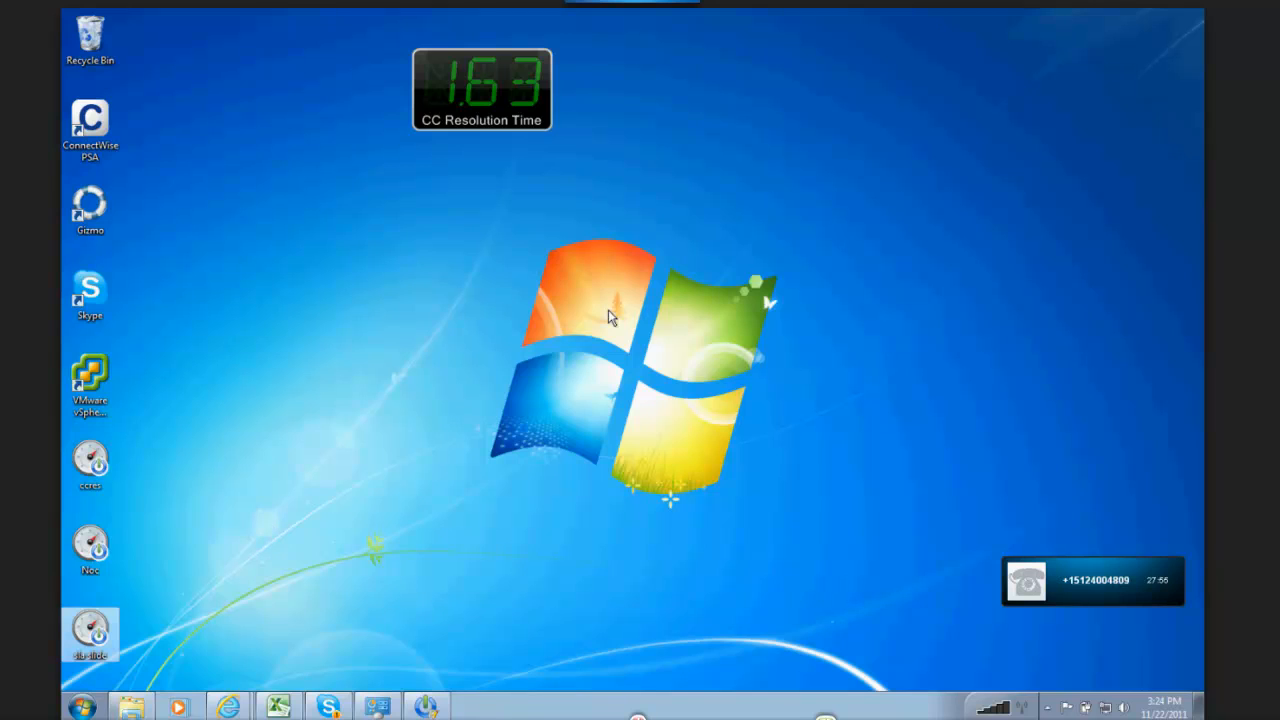
{"action": "key", "text": "Return"}
{"action": "left_click_drag", "start_coordinate": [171, 86], "coordinate": [296, 166]}
{"action": "right_click", "coordinate": [308, 206]}
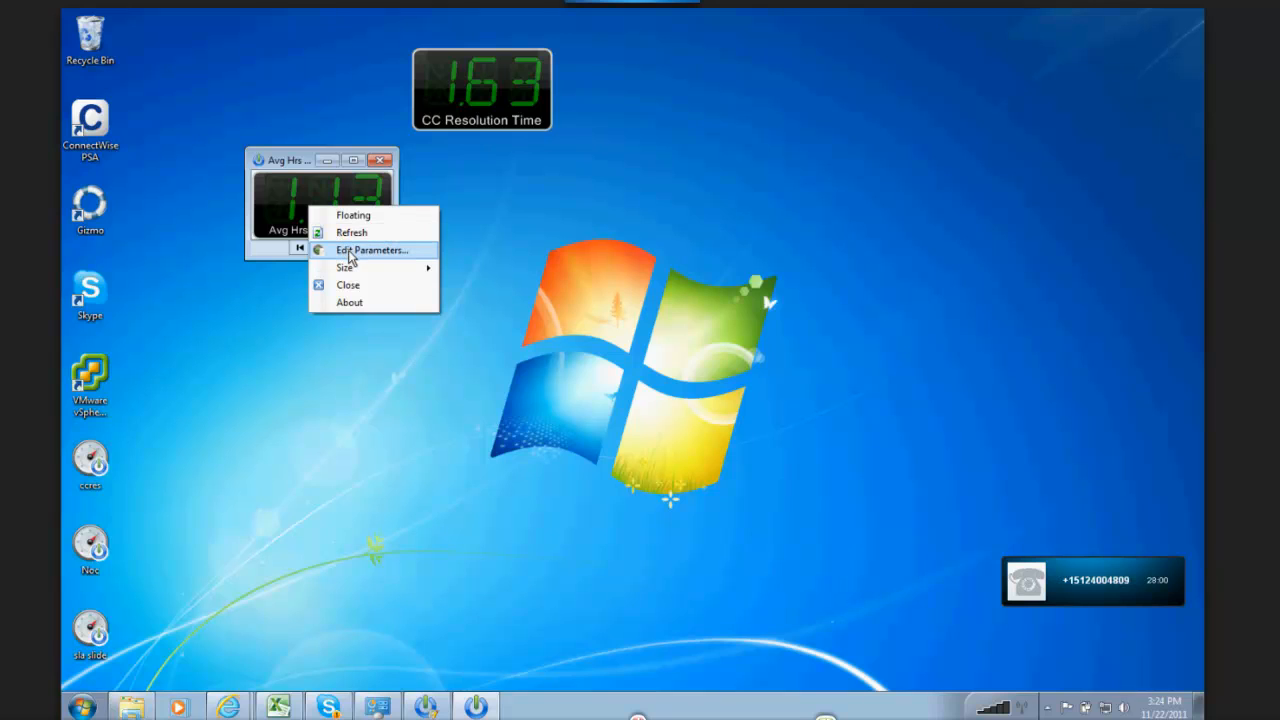
{"action": "left_click", "coordinate": [352, 215]}
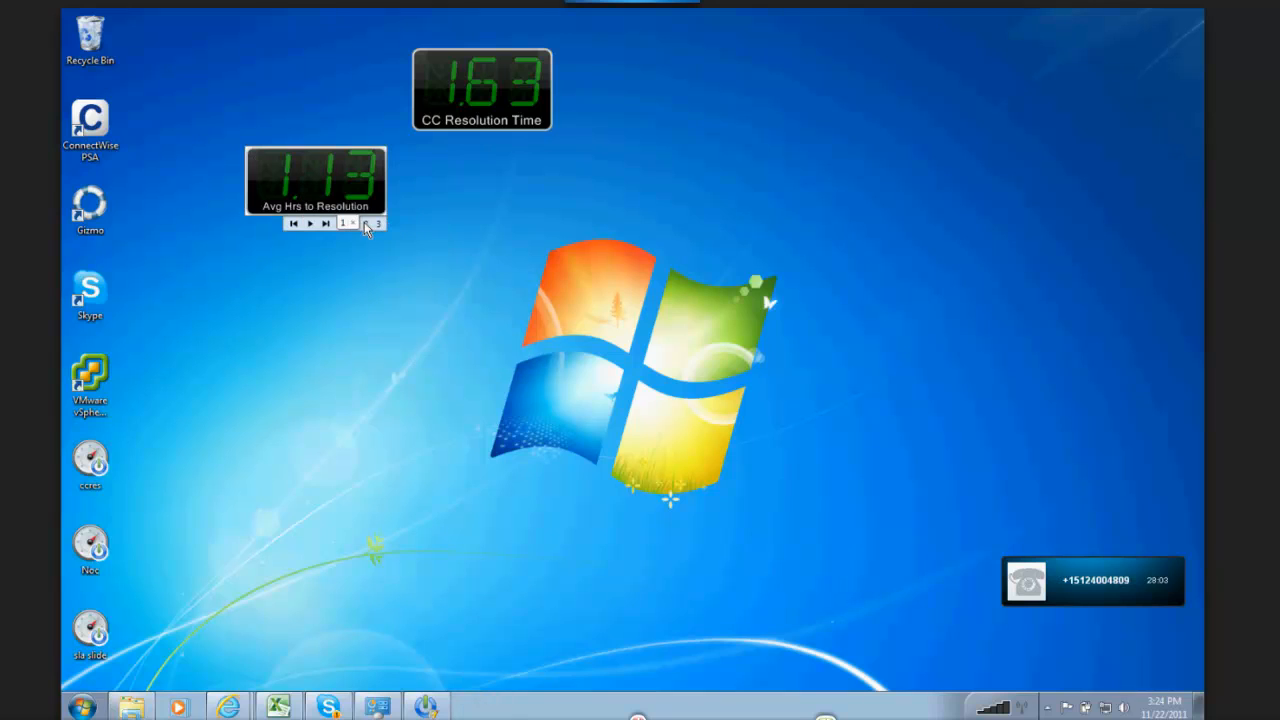
Step: Show the second slide of the running gadget and examine its parameters without changing them
{"action": "left_click", "coordinate": [366, 223]}
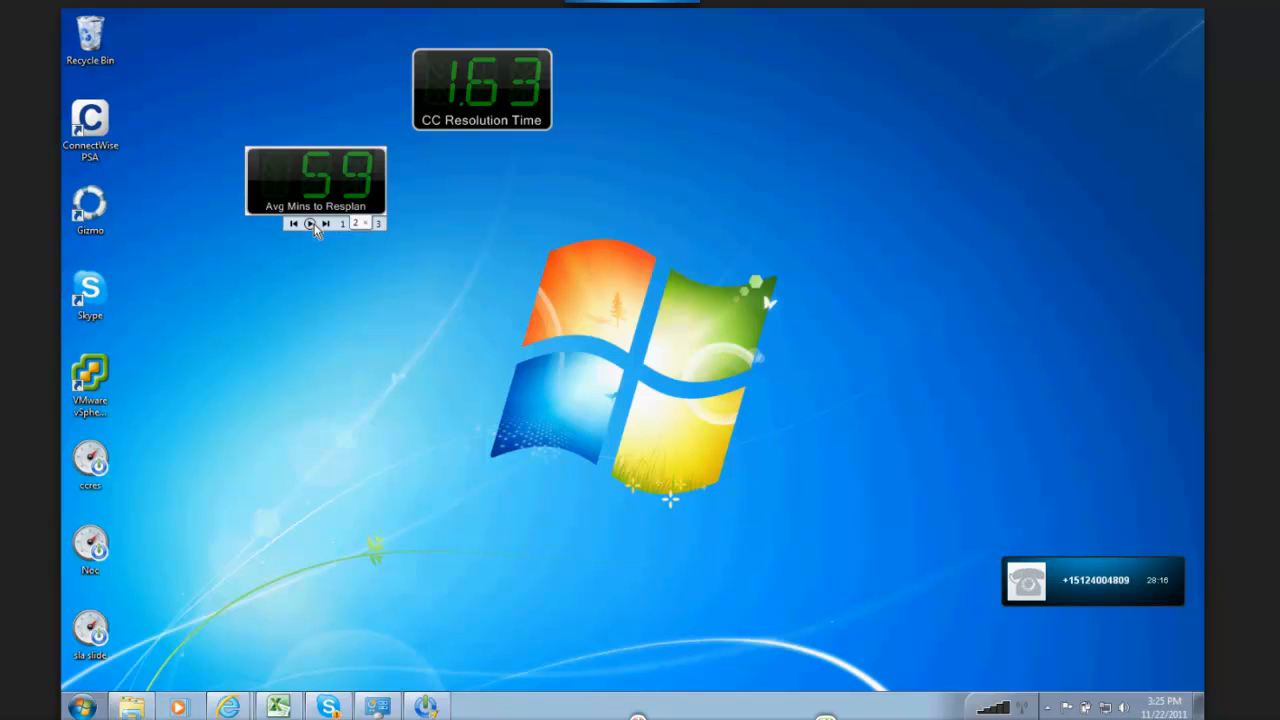
{"action": "right_click", "coordinate": [326, 201]}
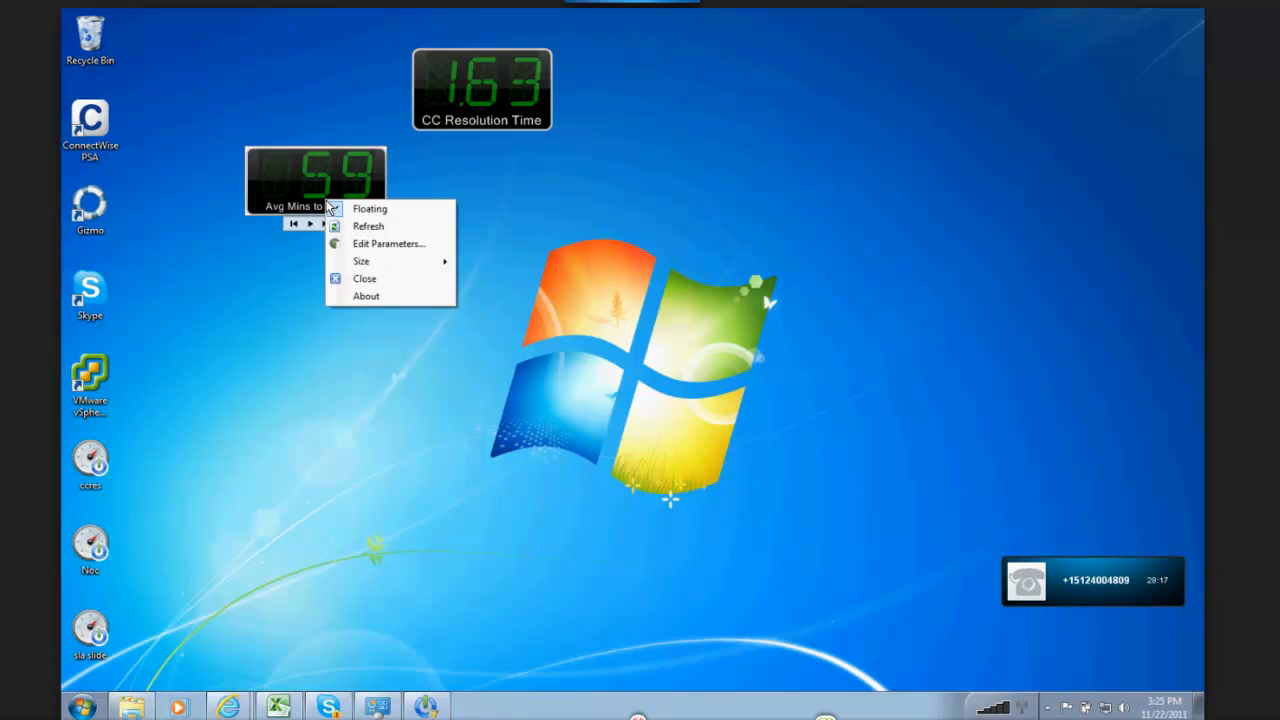
{"action": "left_click", "coordinate": [375, 244]}
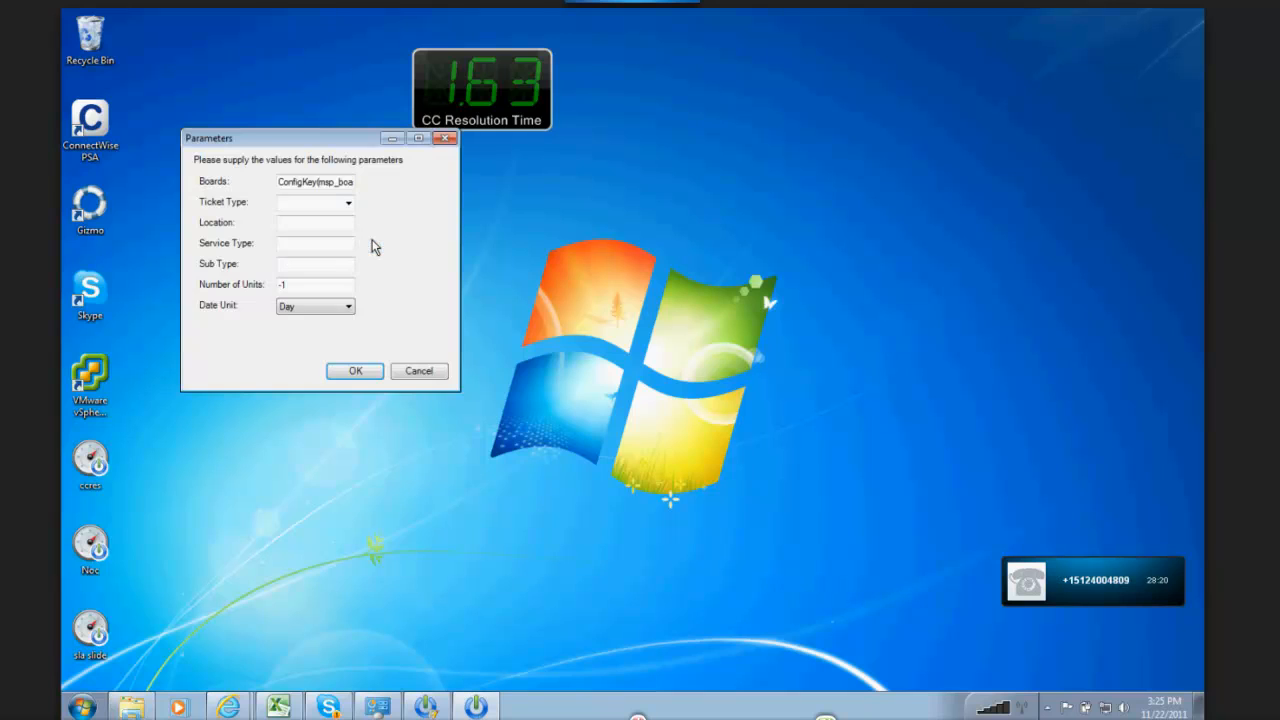
{"action": "left_click_drag", "start_coordinate": [310, 138], "coordinate": [583, 188]}
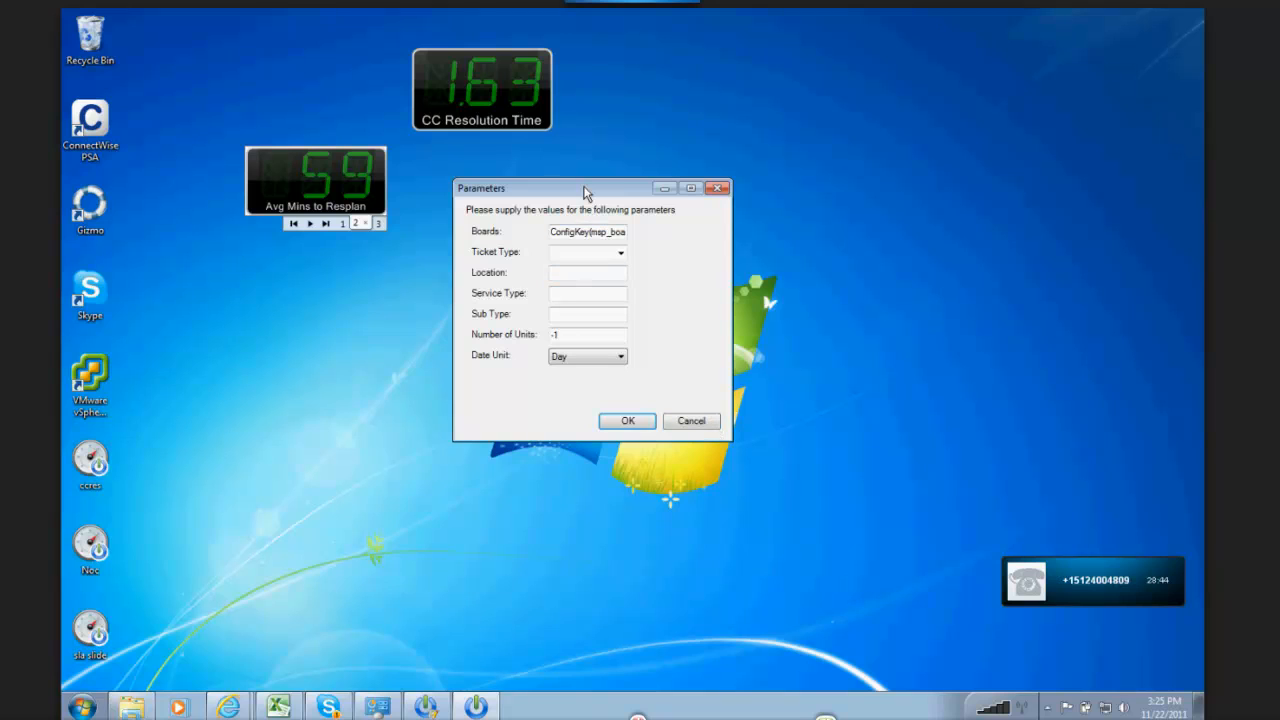
{"action": "left_click_drag", "start_coordinate": [586, 191], "coordinate": [711, 115]}
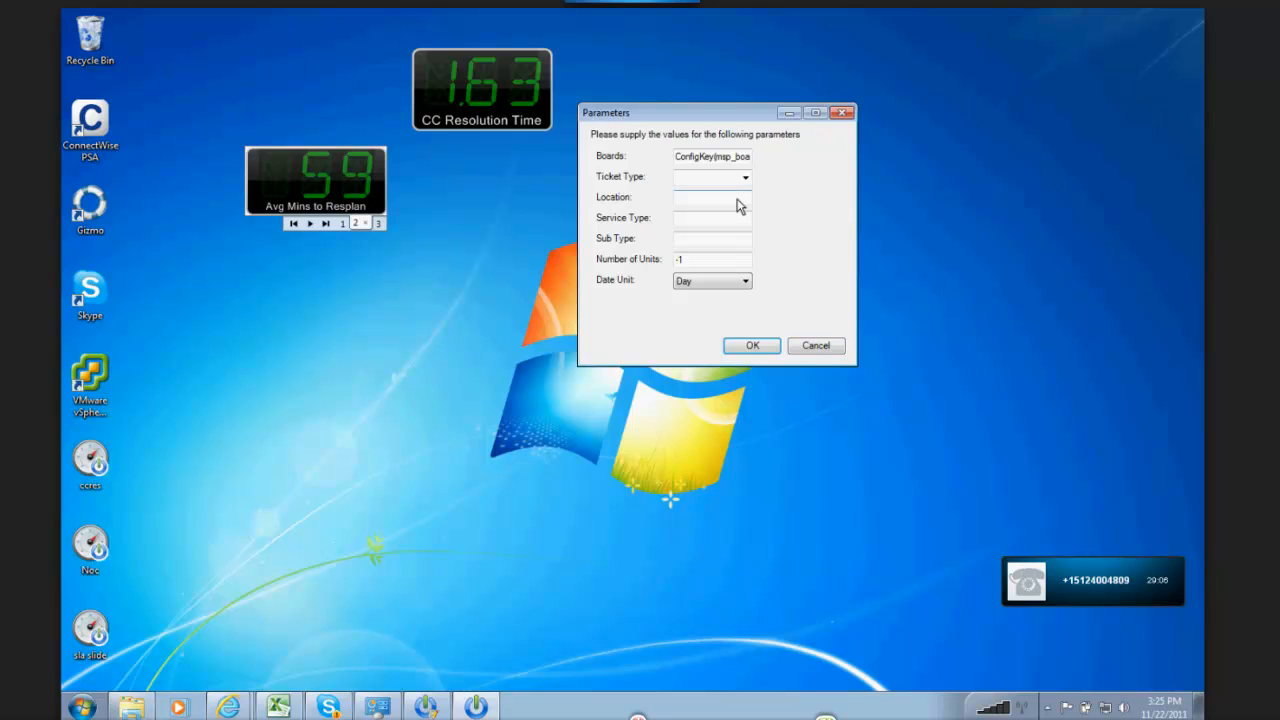
{"action": "left_click", "coordinate": [709, 197]}
{"action": "left_click", "coordinate": [826, 346]}
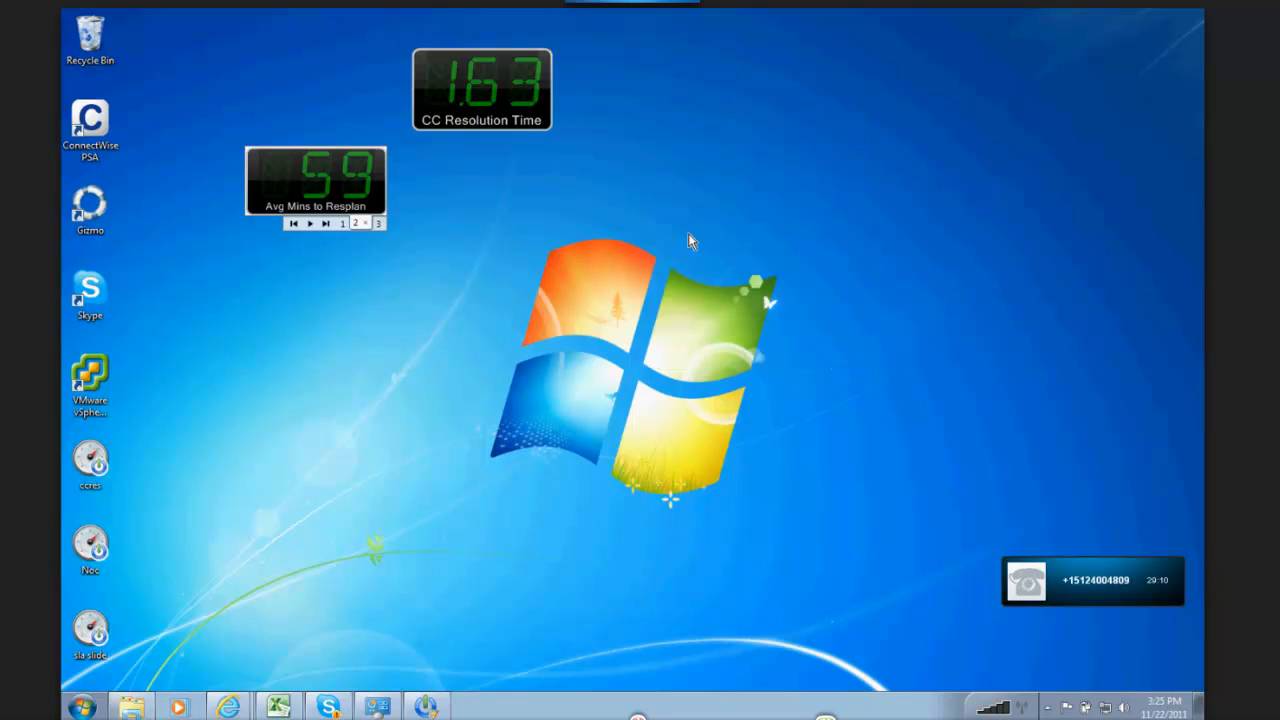
Step: Close the running sla slide gadget and start a new gadget file in PowerGadgets Creator
{"action": "right_click", "coordinate": [342, 187]}
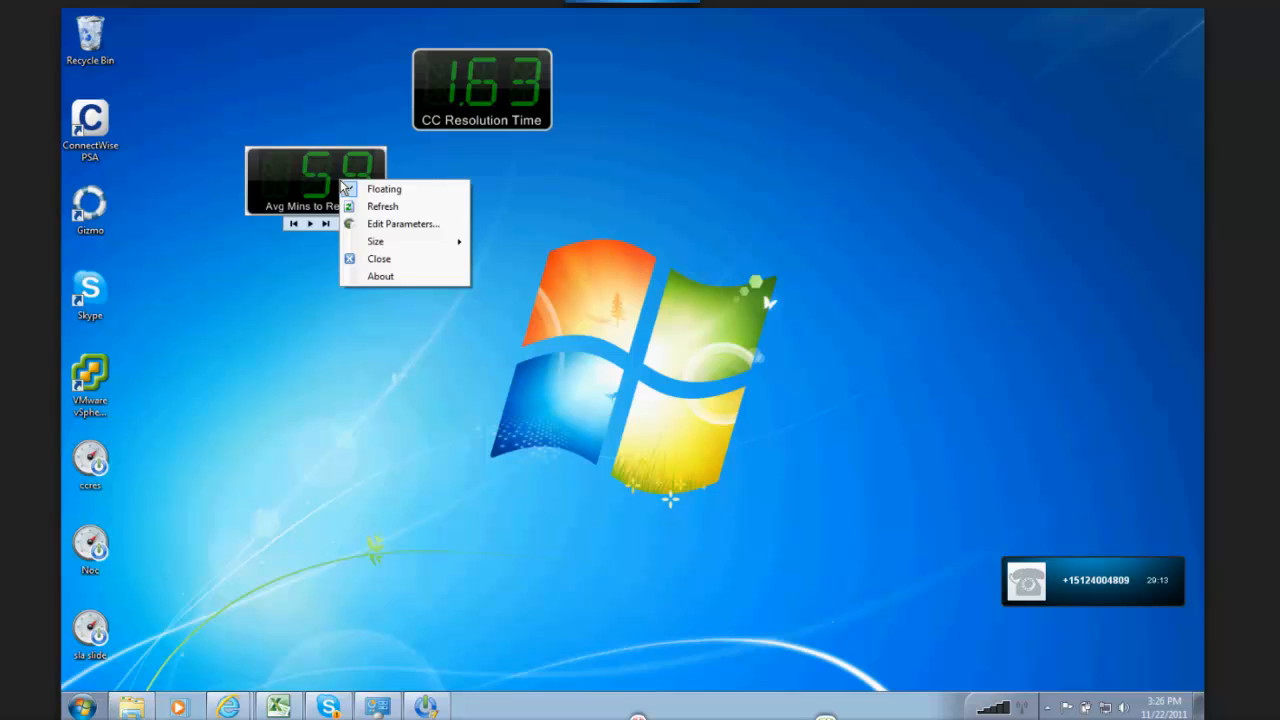
{"action": "left_click", "coordinate": [381, 259]}
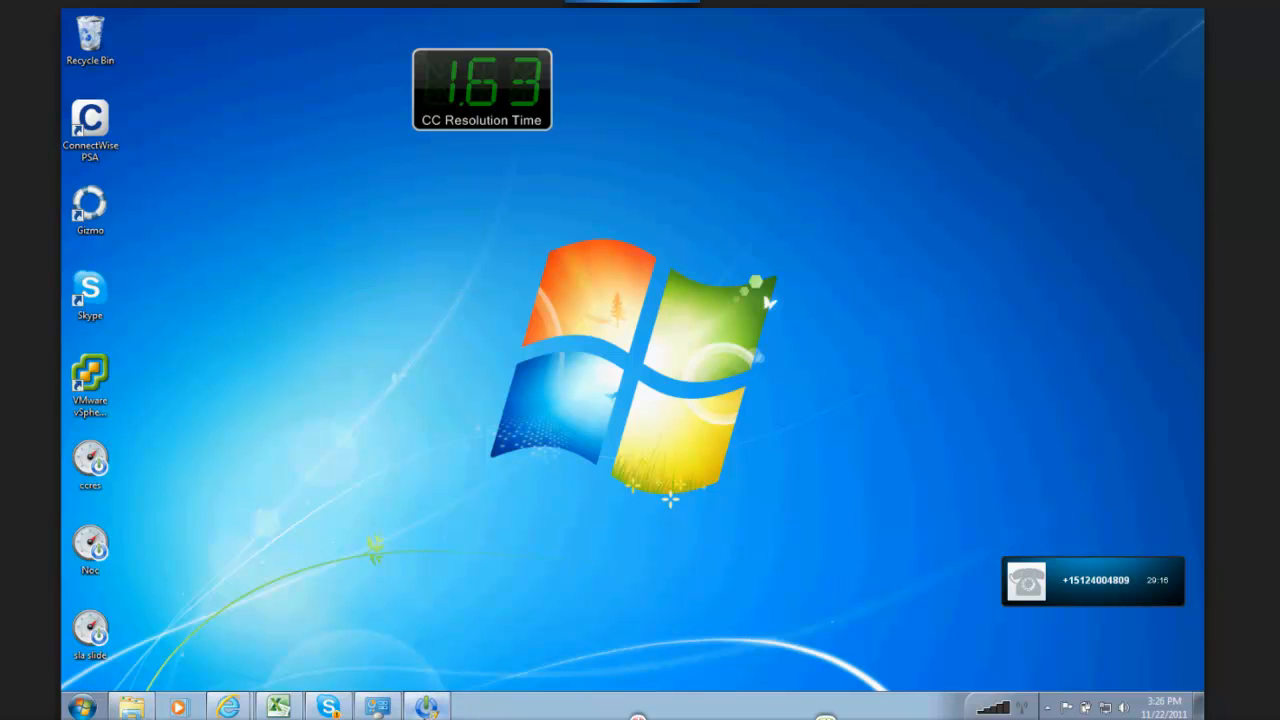
{"action": "left_click", "coordinate": [426, 707]}
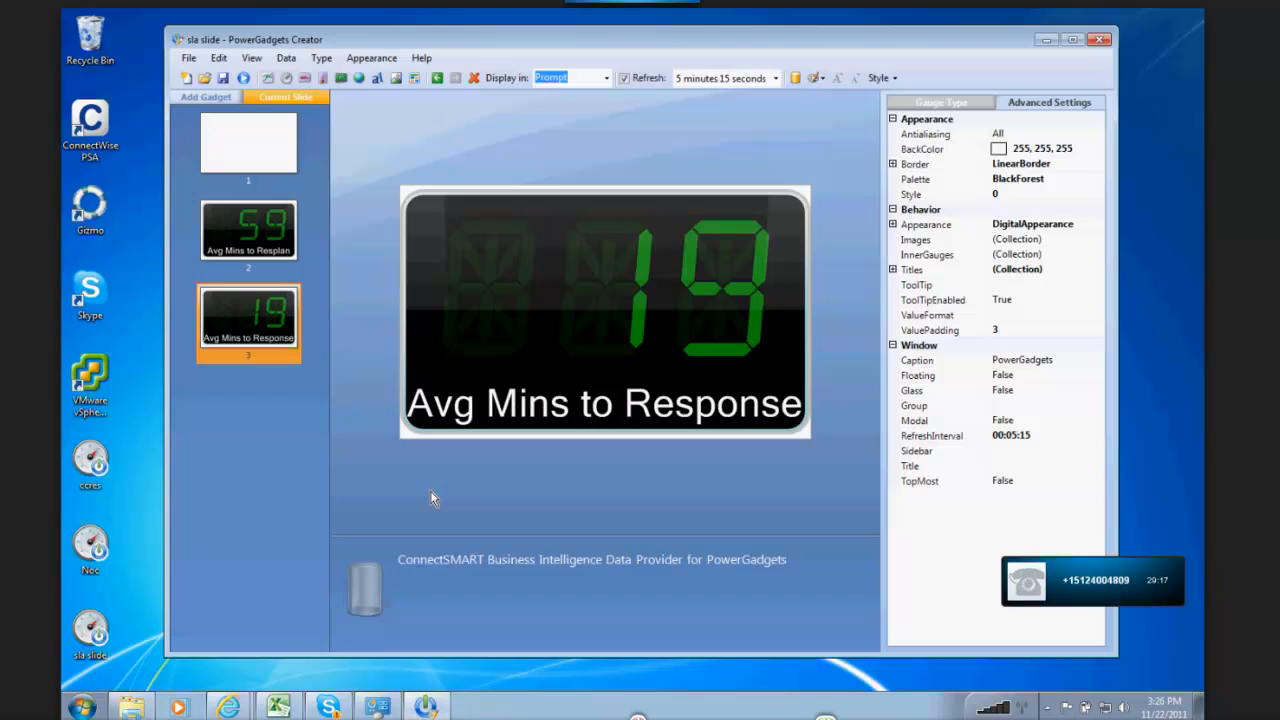
{"action": "left_click", "coordinate": [186, 79]}
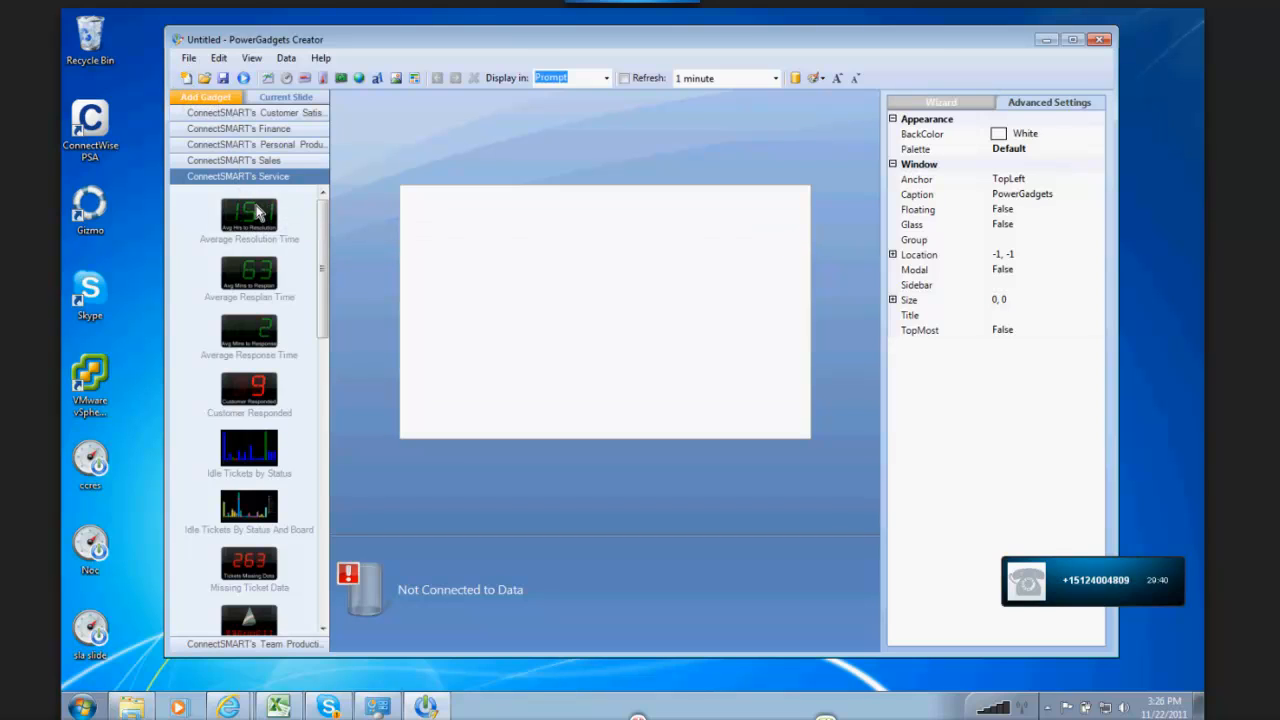
Step: Add the Average Resolution Time gadget to the new file and set its BackColor to Transparent
{"action": "double_click", "coordinate": [249, 219]}
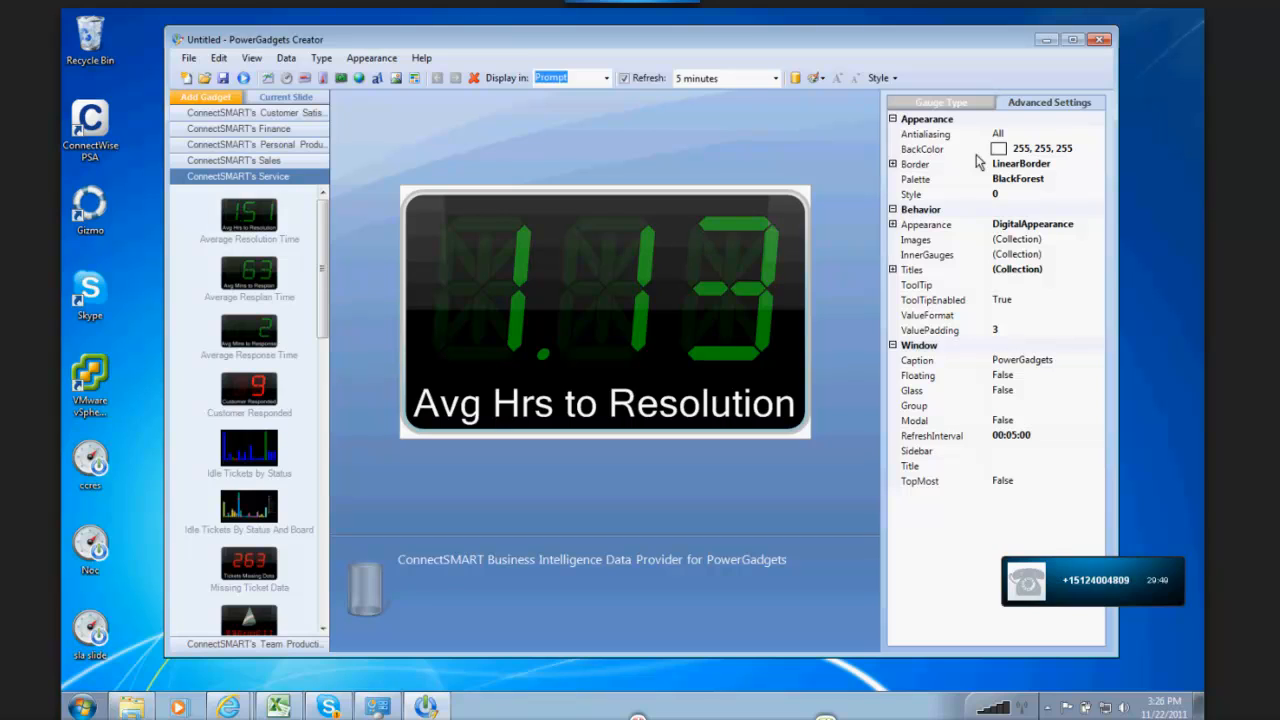
{"action": "left_click", "coordinate": [1080, 148]}
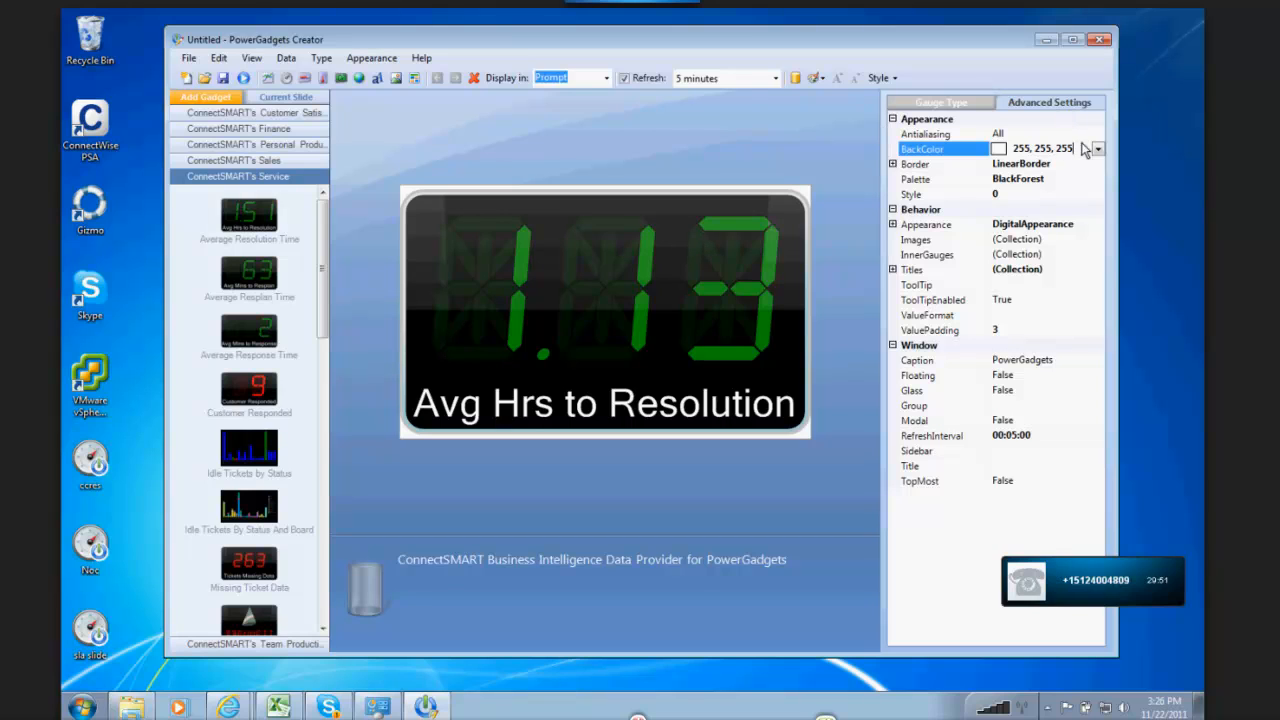
{"action": "left_click", "coordinate": [1097, 148]}
{"action": "left_click", "coordinate": [1004, 168]}
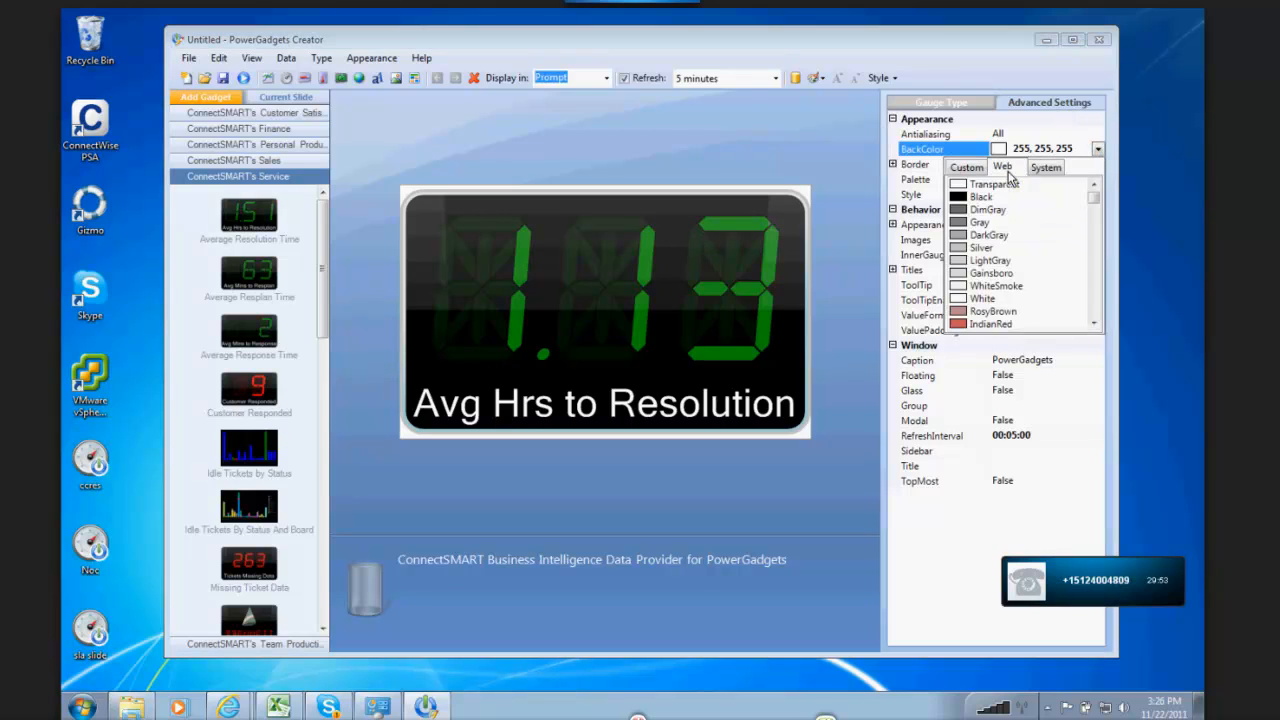
{"action": "left_click", "coordinate": [990, 186]}
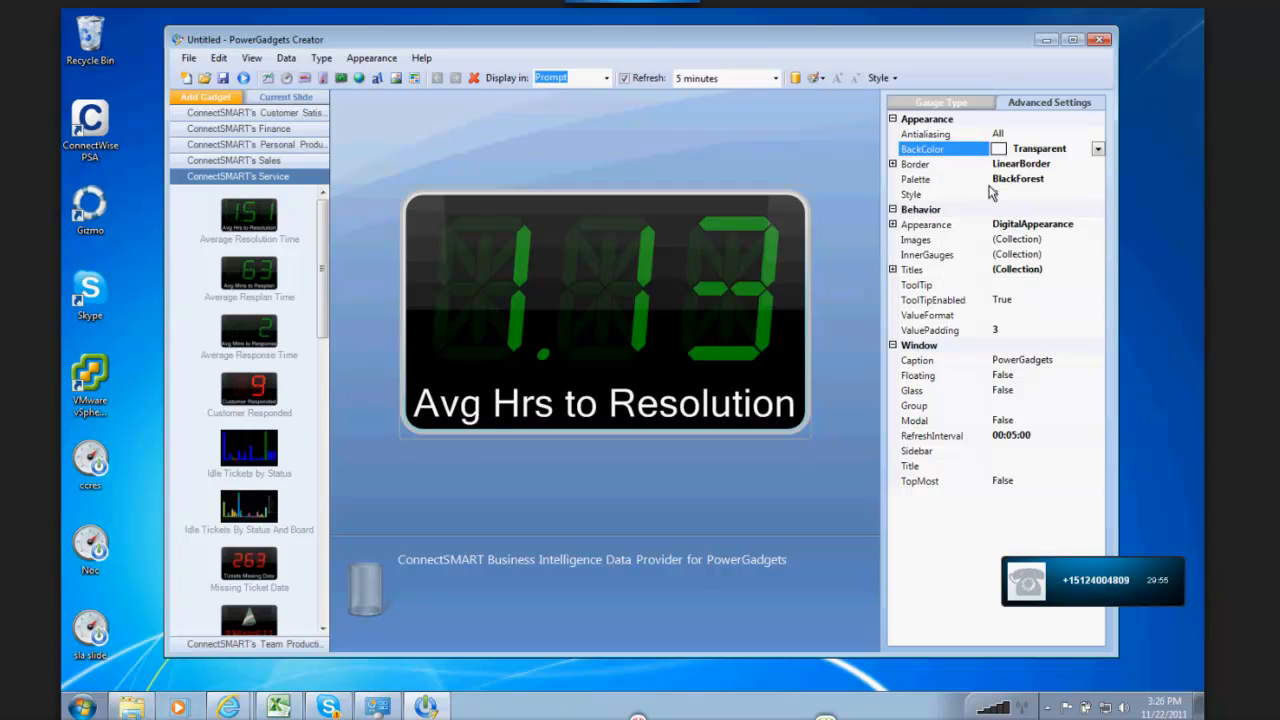
Step: Add the Average Resplan Time gadget to the same slide and set its BackColor to Transparent
{"action": "double_click", "coordinate": [254, 280]}
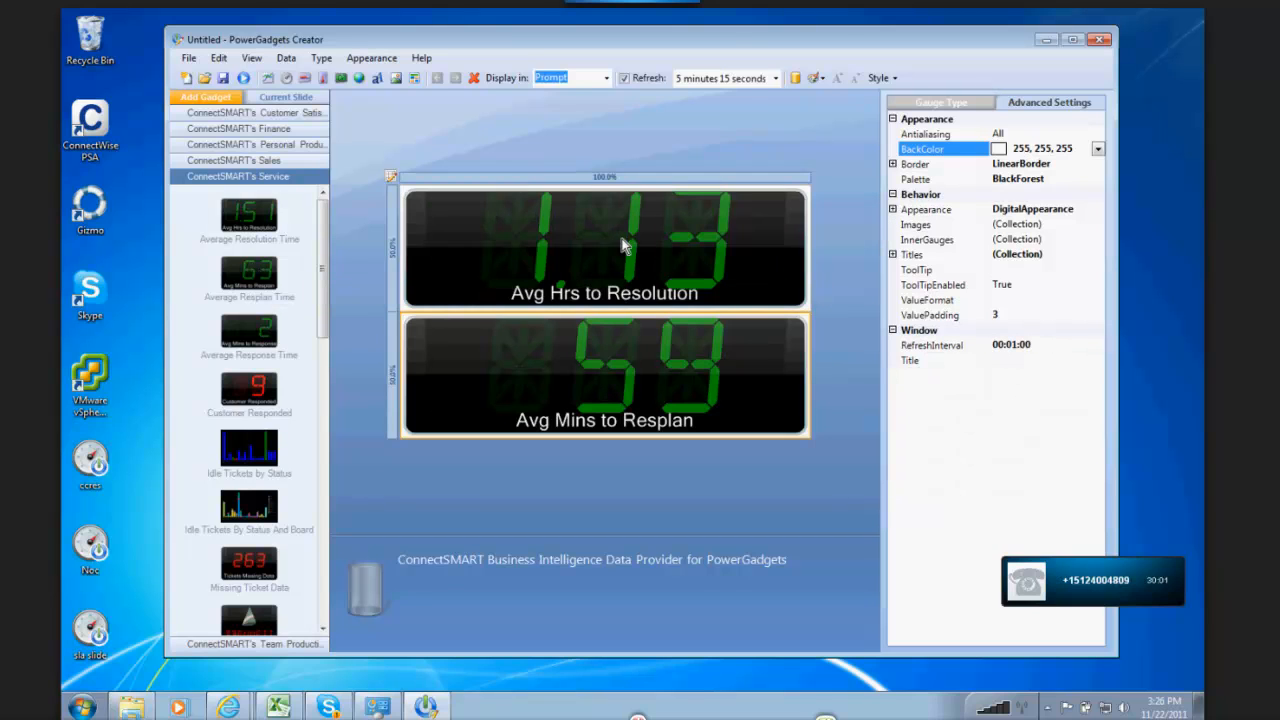
{"action": "left_click", "coordinate": [1098, 148]}
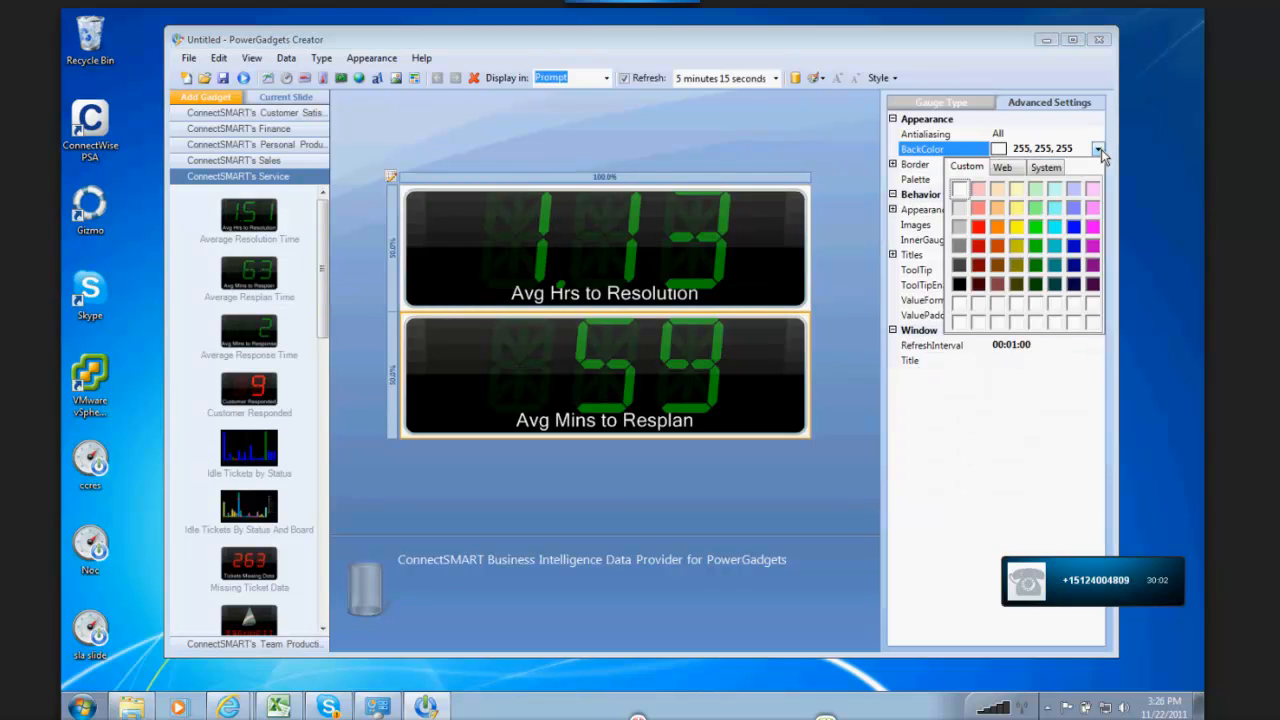
{"action": "left_click", "coordinate": [1003, 167]}
{"action": "left_click", "coordinate": [990, 186]}
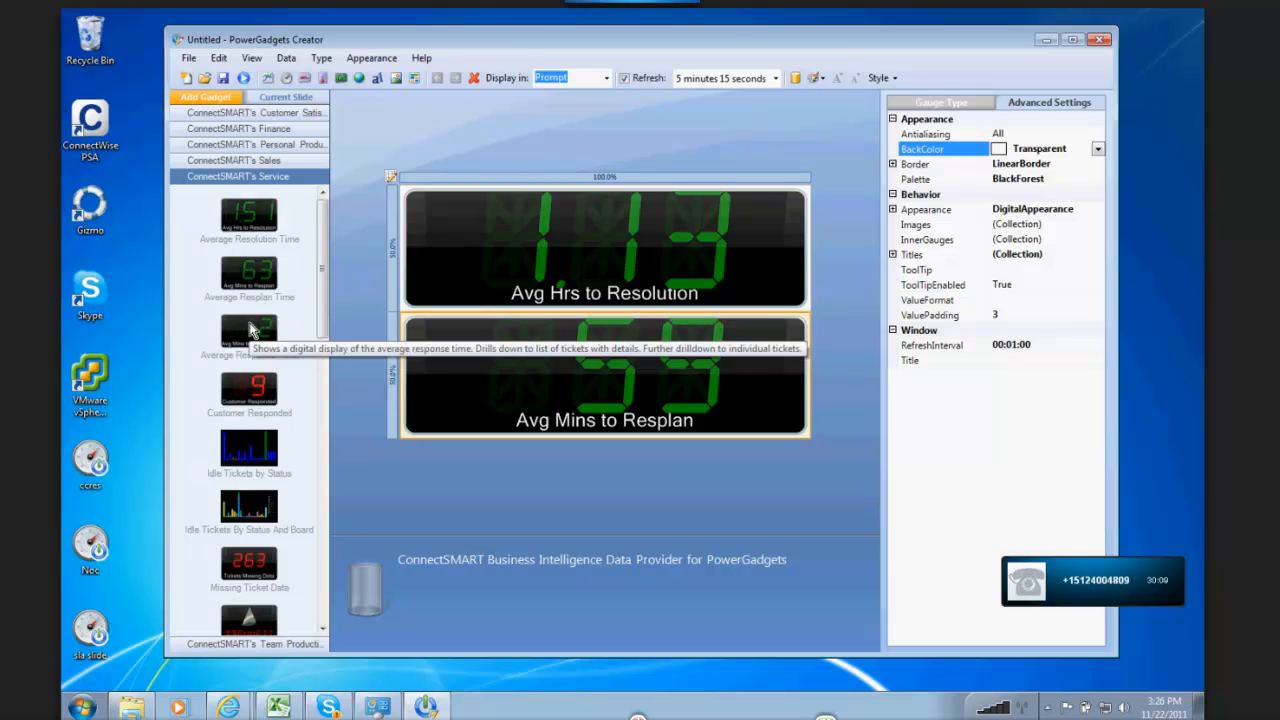
Step: Add the Average Response Time gadget as the third panel on the slide and set its BackColor to Transparent
{"action": "double_click", "coordinate": [262, 340]}
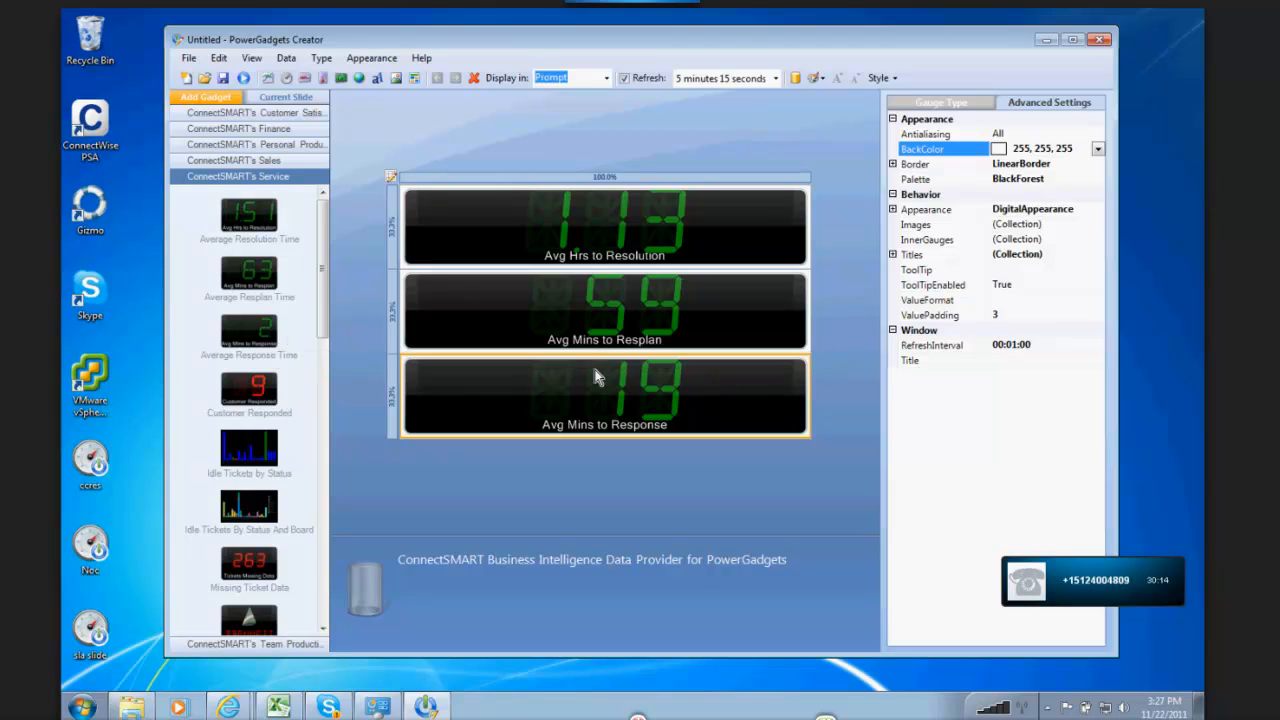
{"action": "left_click", "coordinate": [1097, 149]}
{"action": "left_click", "coordinate": [1004, 168]}
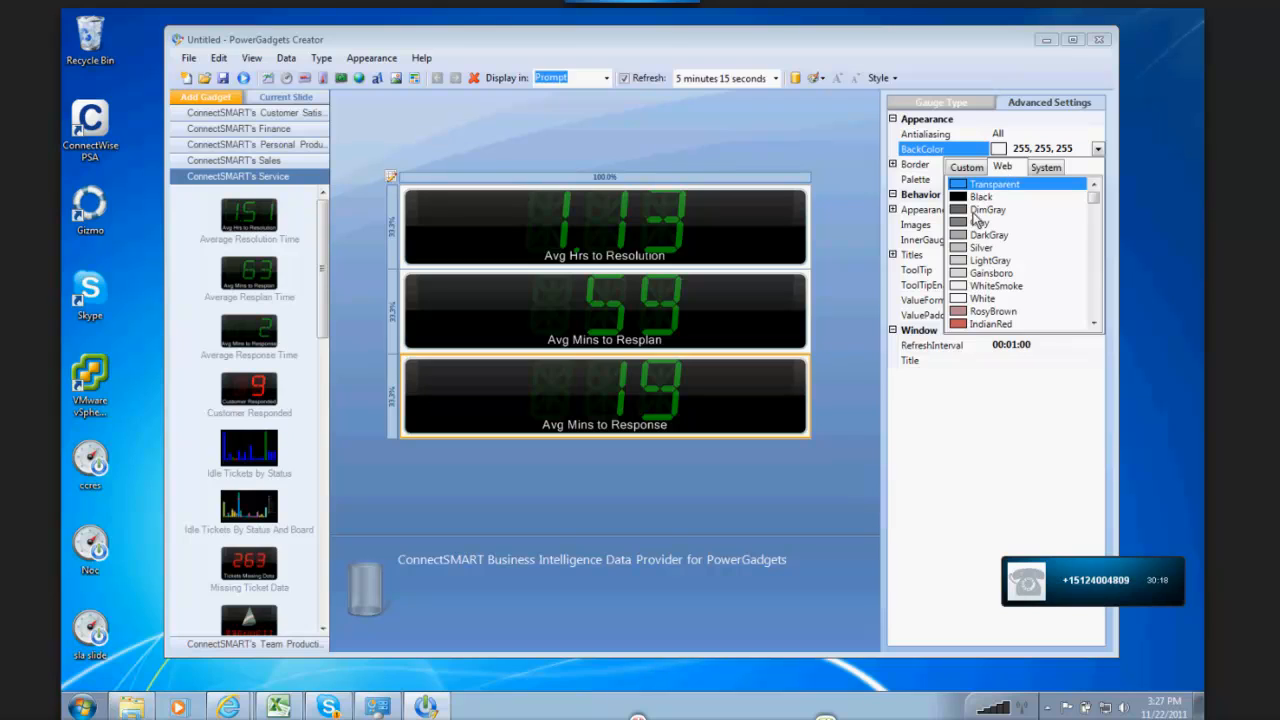
{"action": "left_click", "coordinate": [972, 185]}
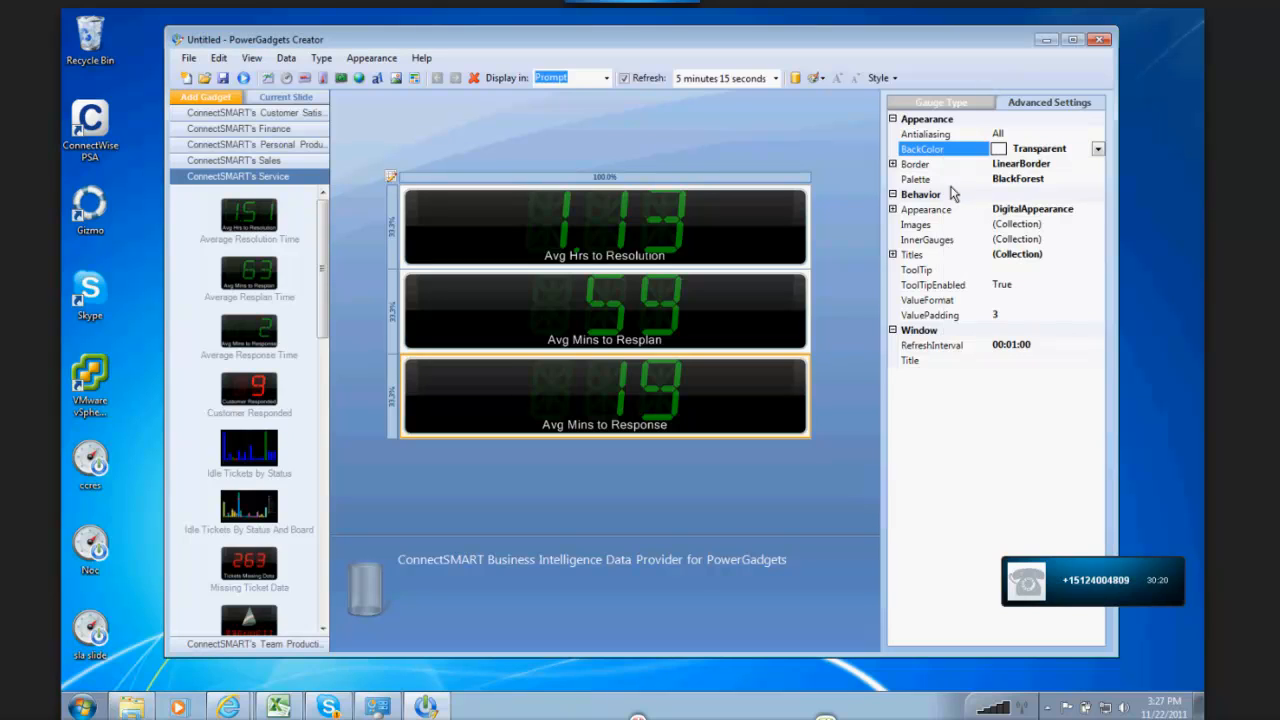
Step: Rearrange the three panels side by side in one row, ordered Avg Mins to Response, Avg Mins to Resplan, Avg Hrs to Resolution
{"action": "left_click", "coordinate": [545, 413]}
{"action": "left_click", "coordinate": [549, 346]}
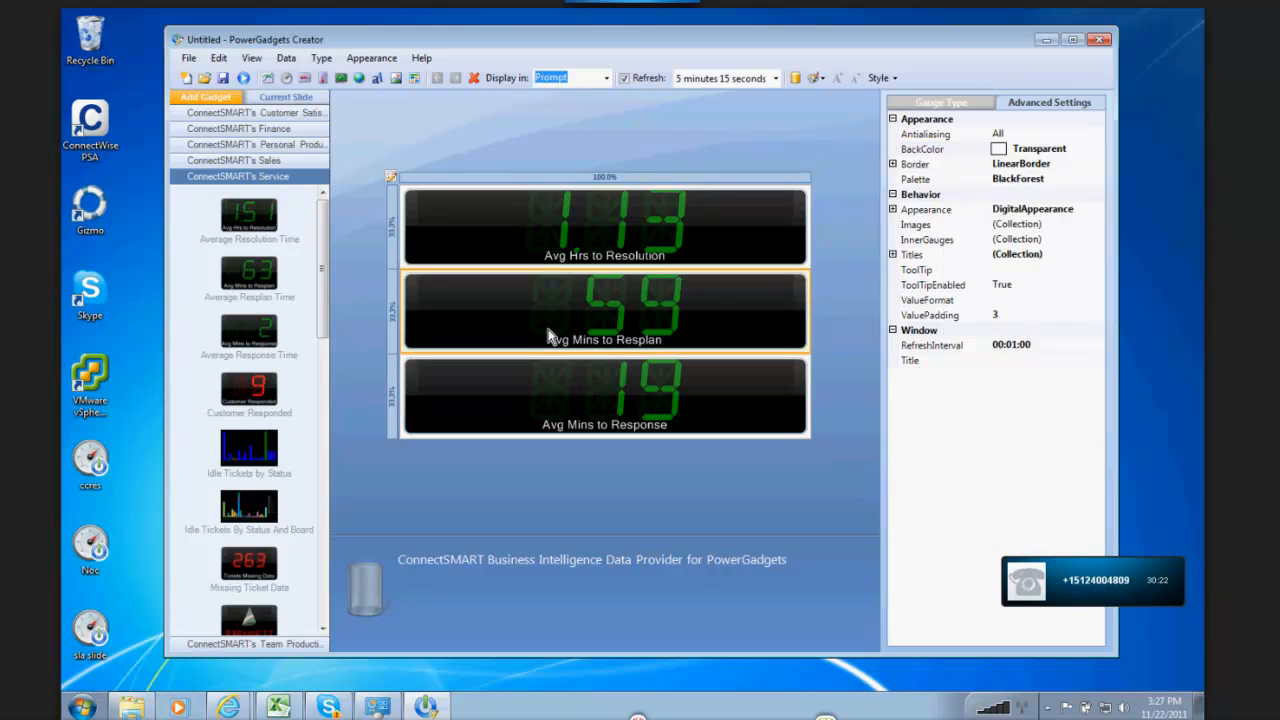
{"action": "left_click", "coordinate": [564, 242]}
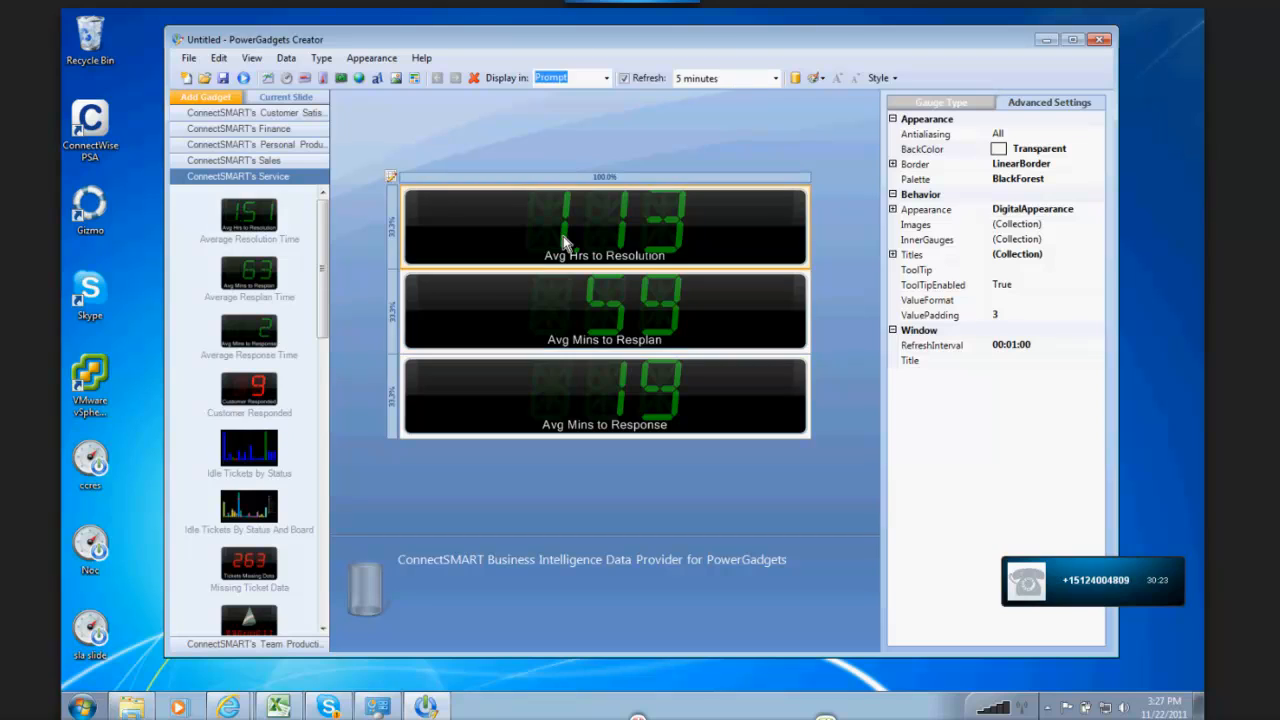
{"action": "left_click", "coordinate": [532, 325]}
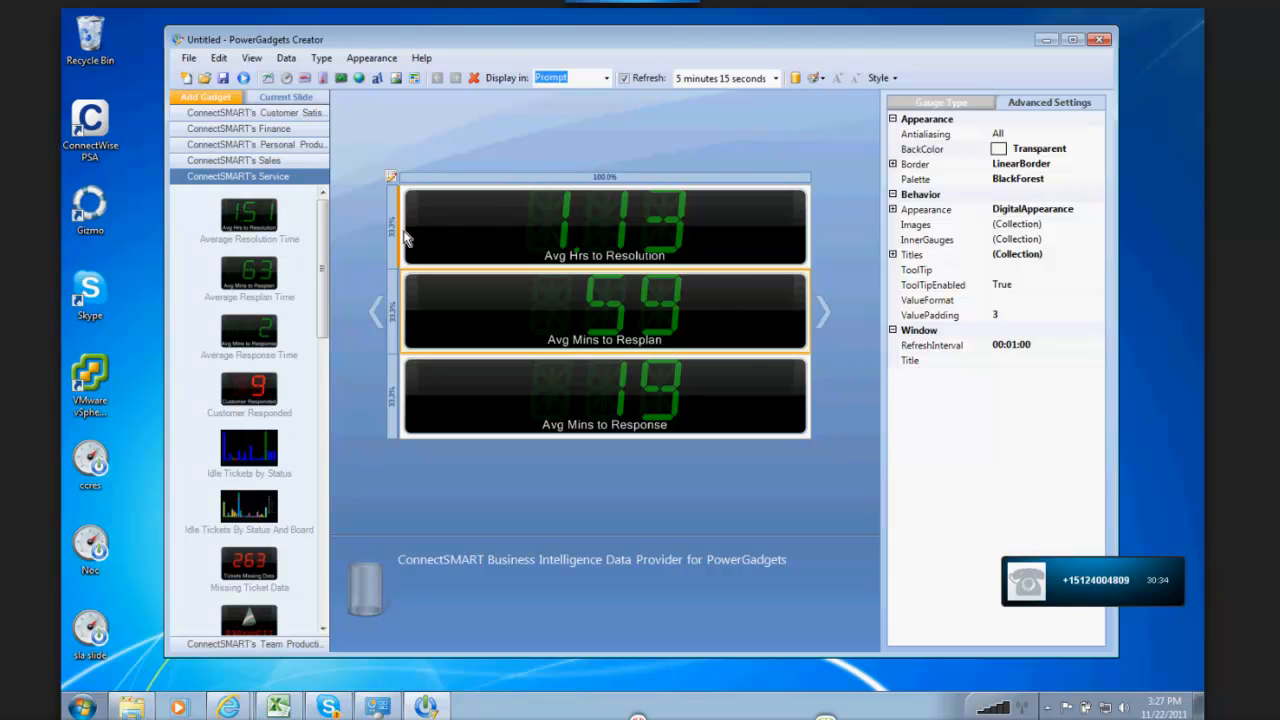
{"action": "left_click_drag", "start_coordinate": [404, 231], "coordinate": [404, 231]}
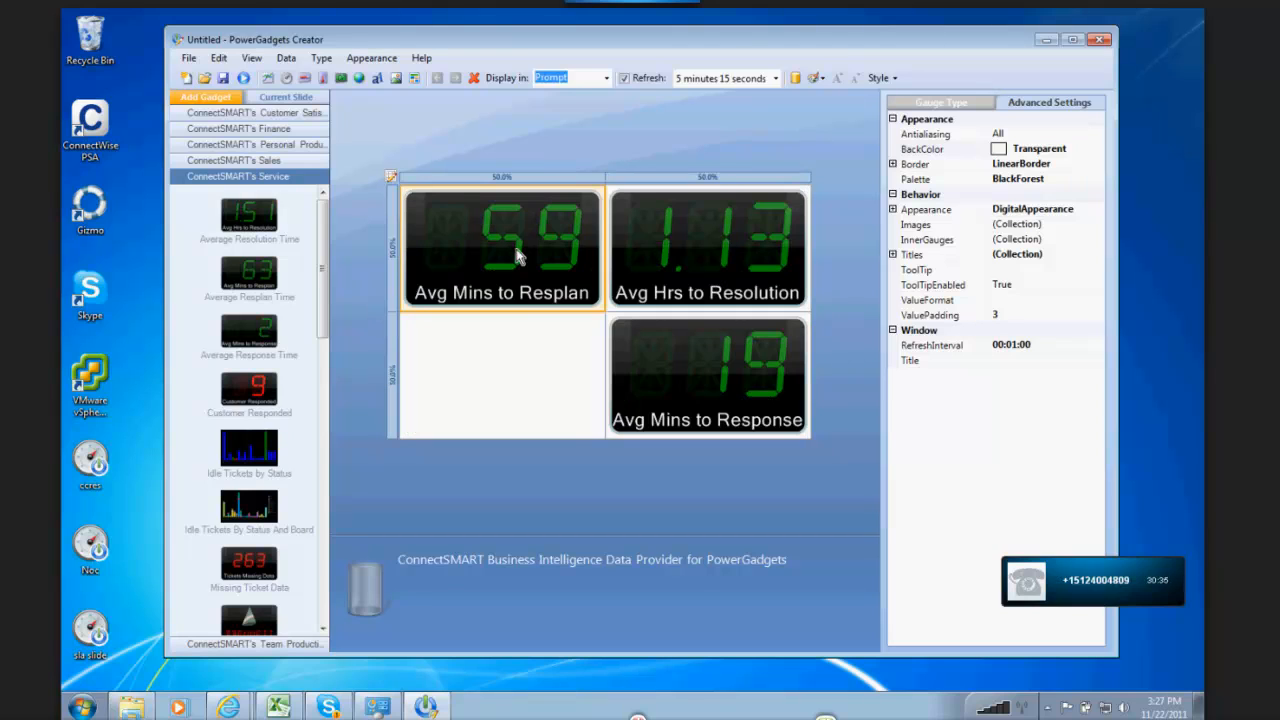
{"action": "left_click", "coordinate": [662, 377]}
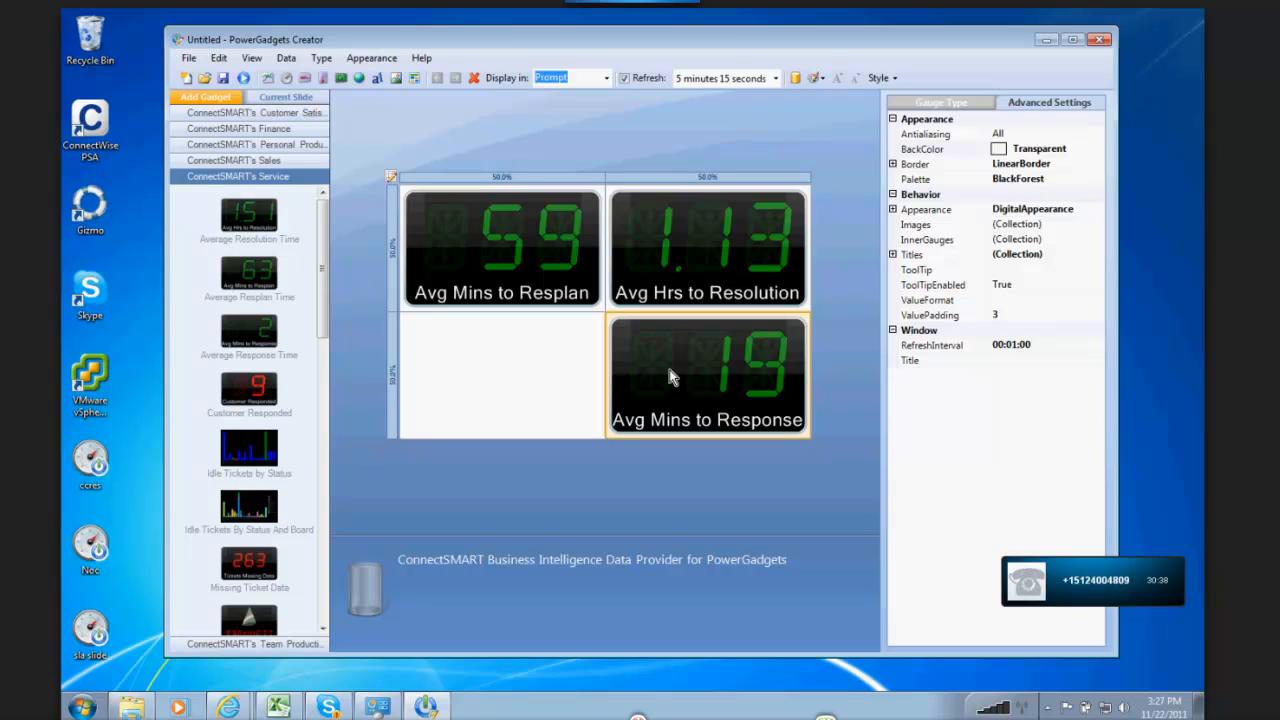
{"action": "left_click_drag", "start_coordinate": [670, 377], "coordinate": [405, 283]}
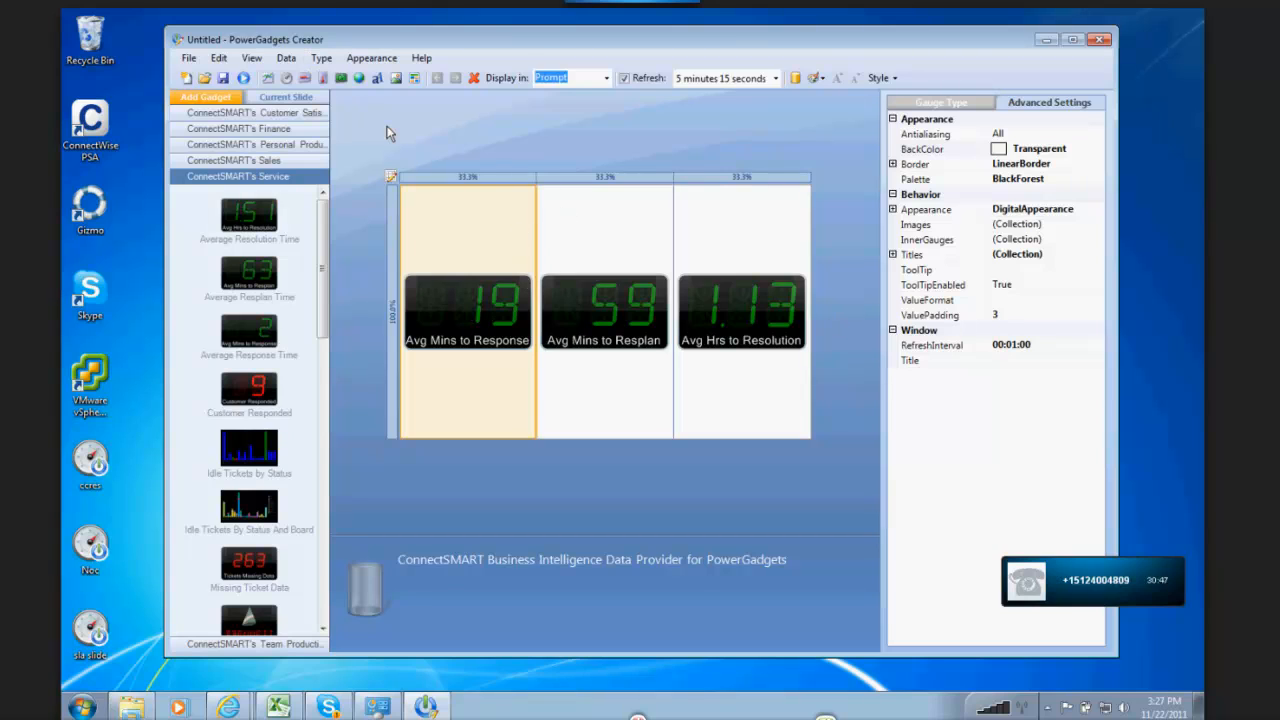
Step: Save the three-panel gadget as dash1 on the Desktop
{"action": "left_click", "coordinate": [188, 58]}
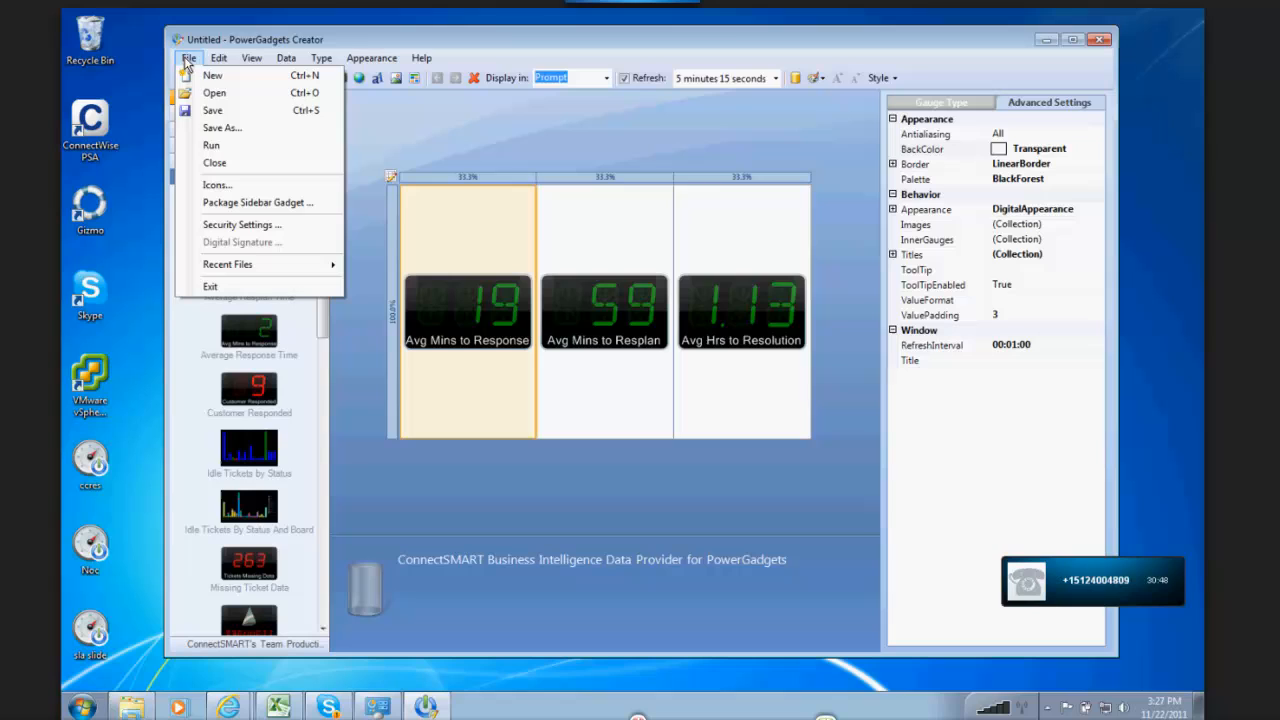
{"action": "left_click", "coordinate": [214, 132]}
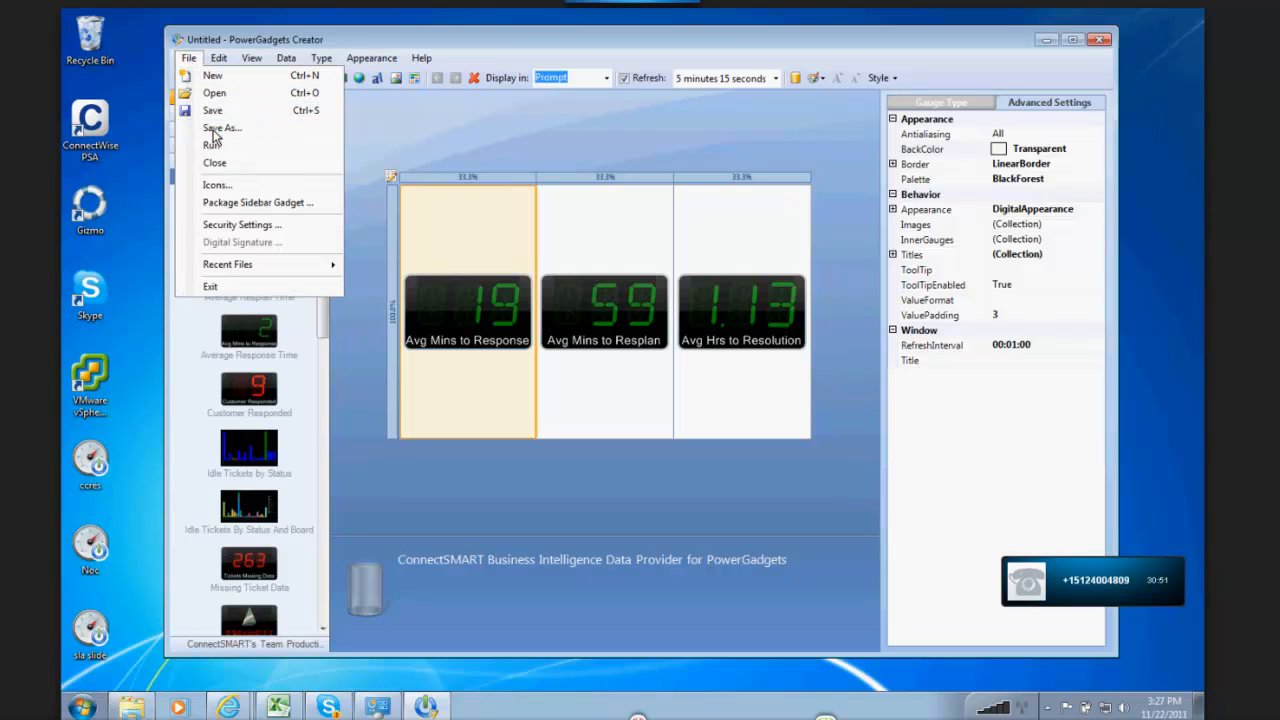
{"action": "type", "text": "dash1"}
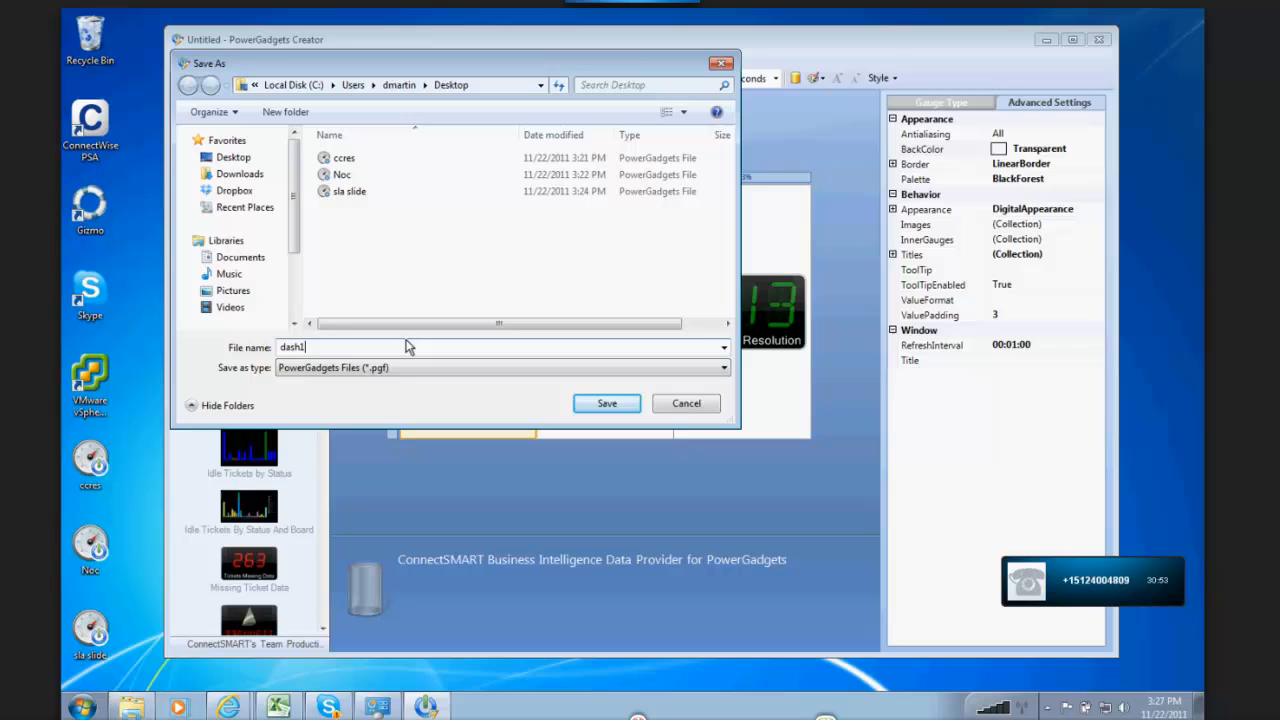
{"action": "left_click", "coordinate": [598, 406]}
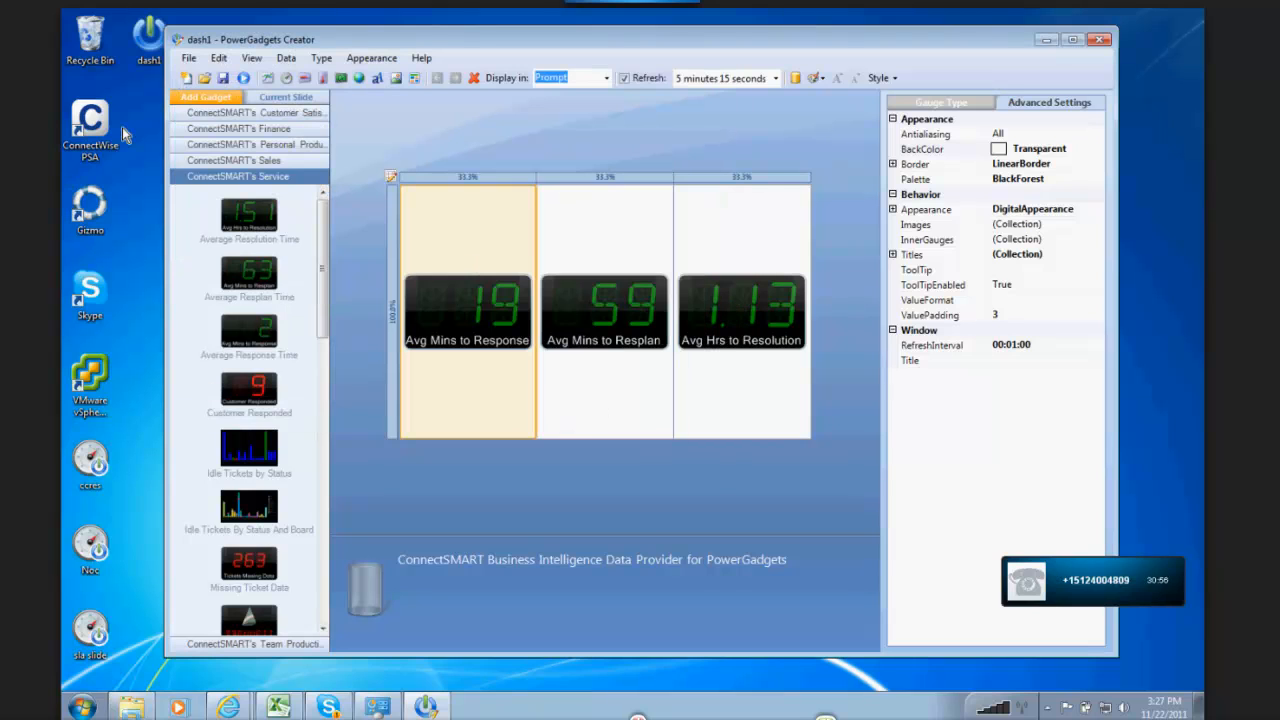
Step: Run dash1 from the desktop, make it floating and place it over the upper part of the properties area
{"action": "left_click", "coordinate": [155, 54]}
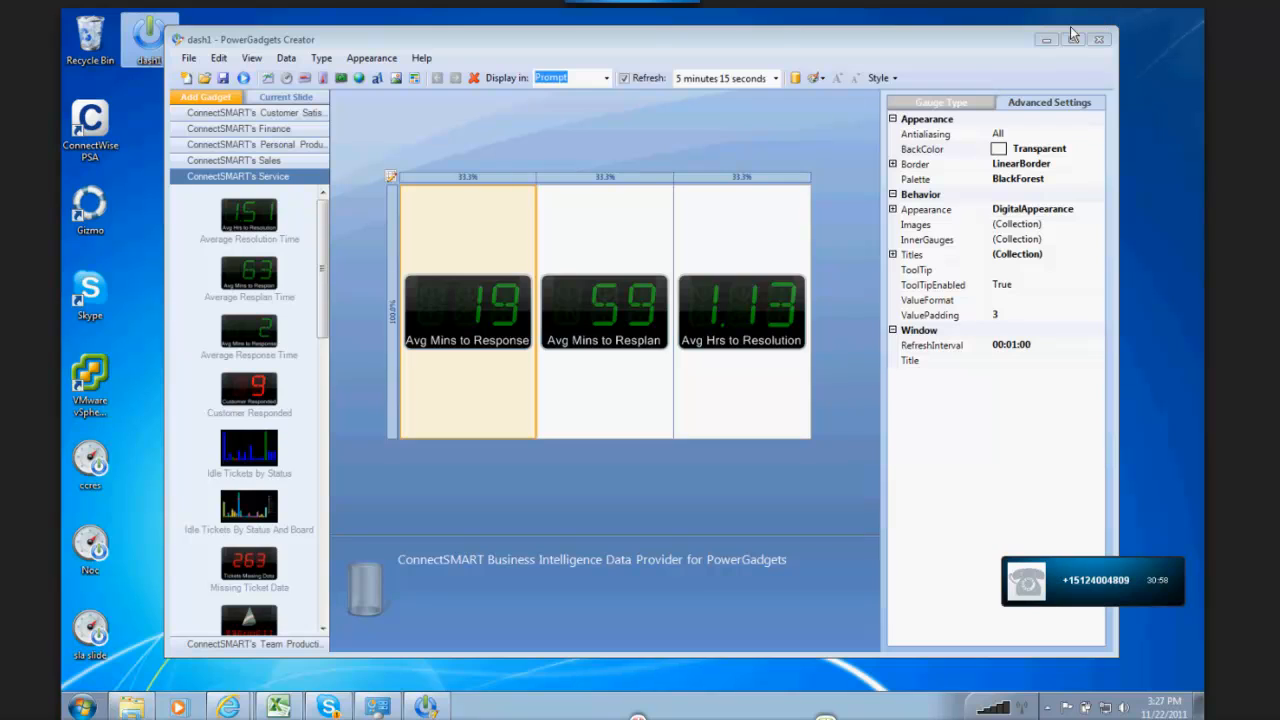
{"action": "right_click", "coordinate": [358, 113]}
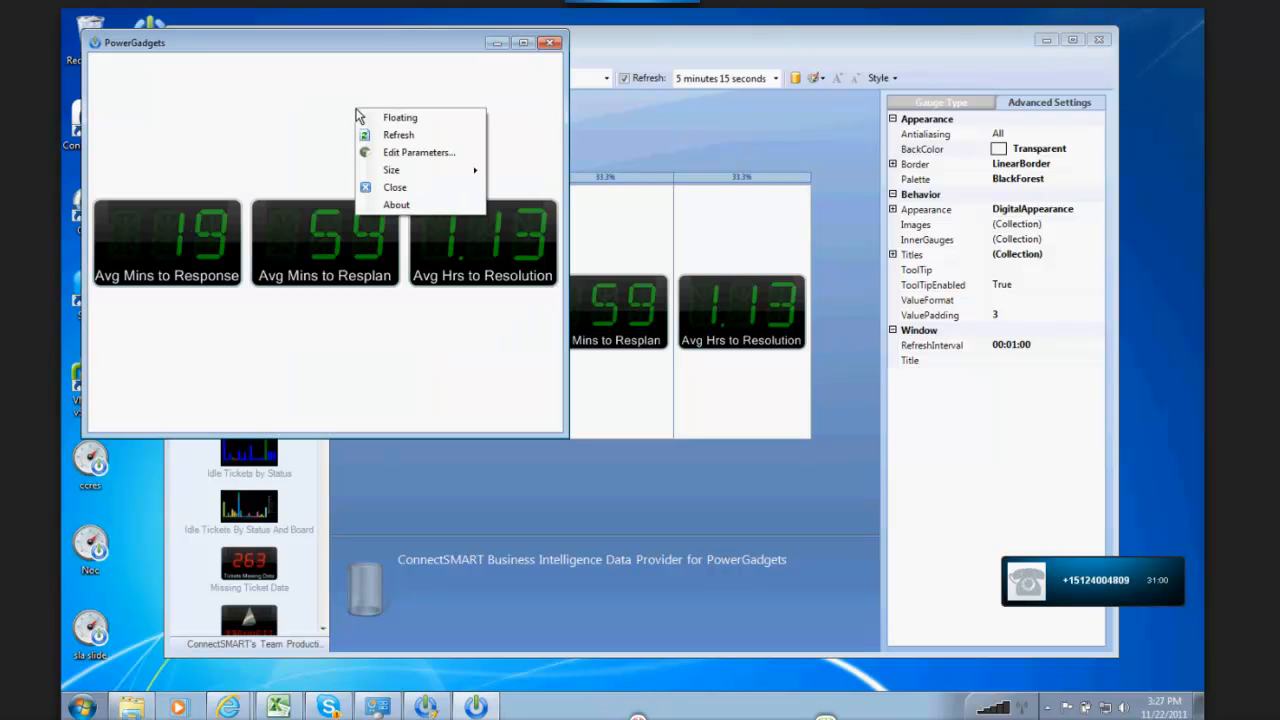
{"action": "left_click", "coordinate": [384, 120]}
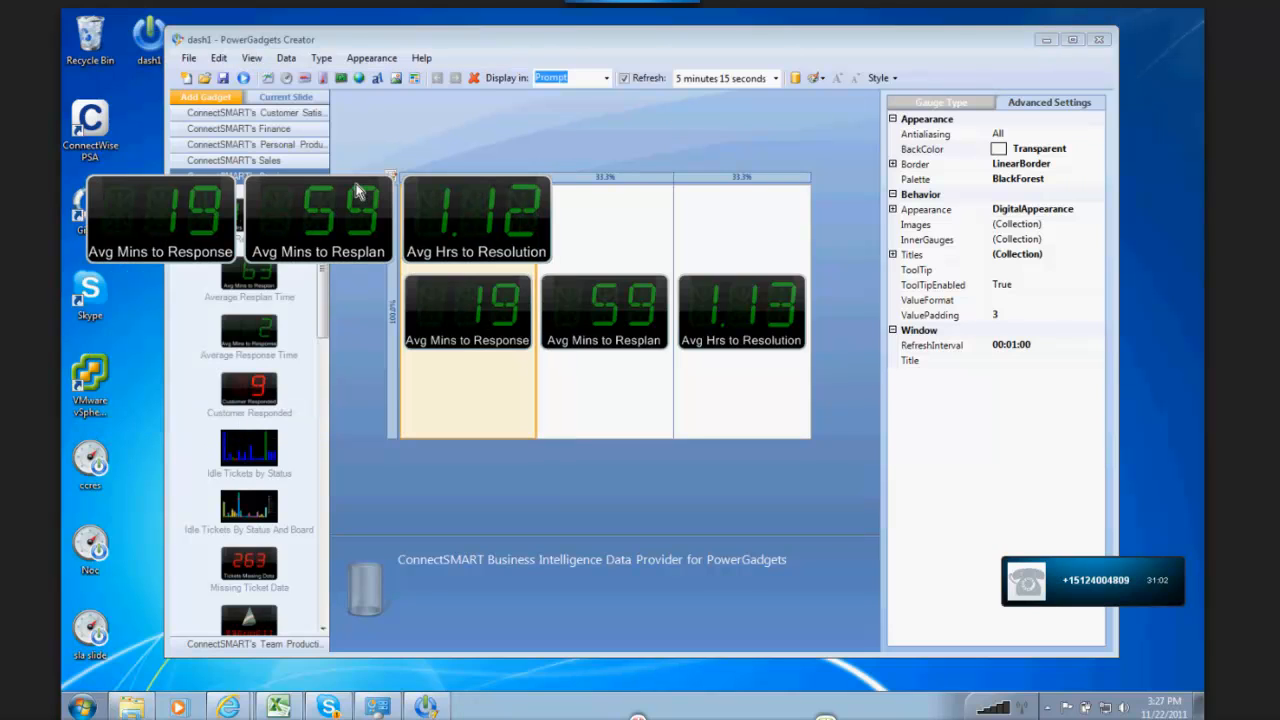
{"action": "left_click_drag", "start_coordinate": [343, 240], "coordinate": [947, 117]}
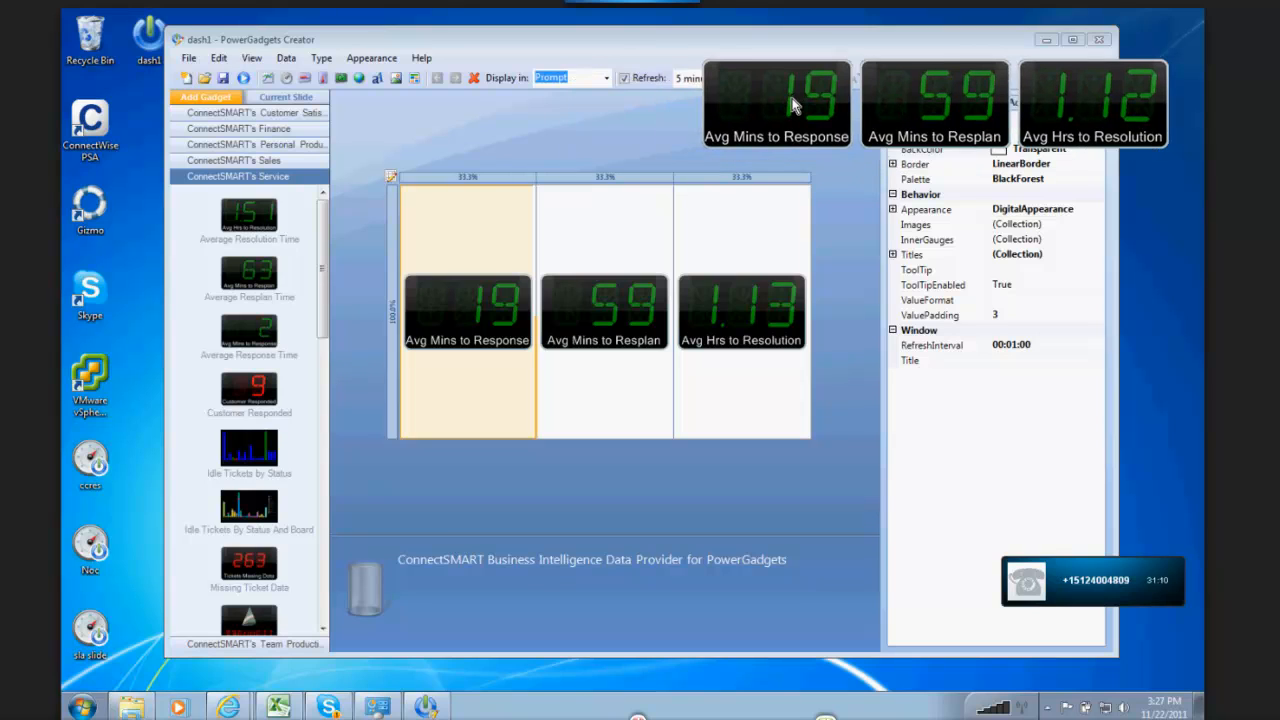
{"action": "mouse_move", "coordinate": [797, 110]}
{"action": "left_mouse_down"}
{"action": "mouse_move", "coordinate": [760, 115]}
{"action": "mouse_move", "coordinate": [648, 208]}
{"action": "mouse_move", "coordinate": [569, 138]}
{"action": "mouse_move", "coordinate": [533, 170]}
{"action": "mouse_move", "coordinate": [813, 95]}
{"action": "mouse_move", "coordinate": [797, 96]}
{"action": "left_mouse_up"}
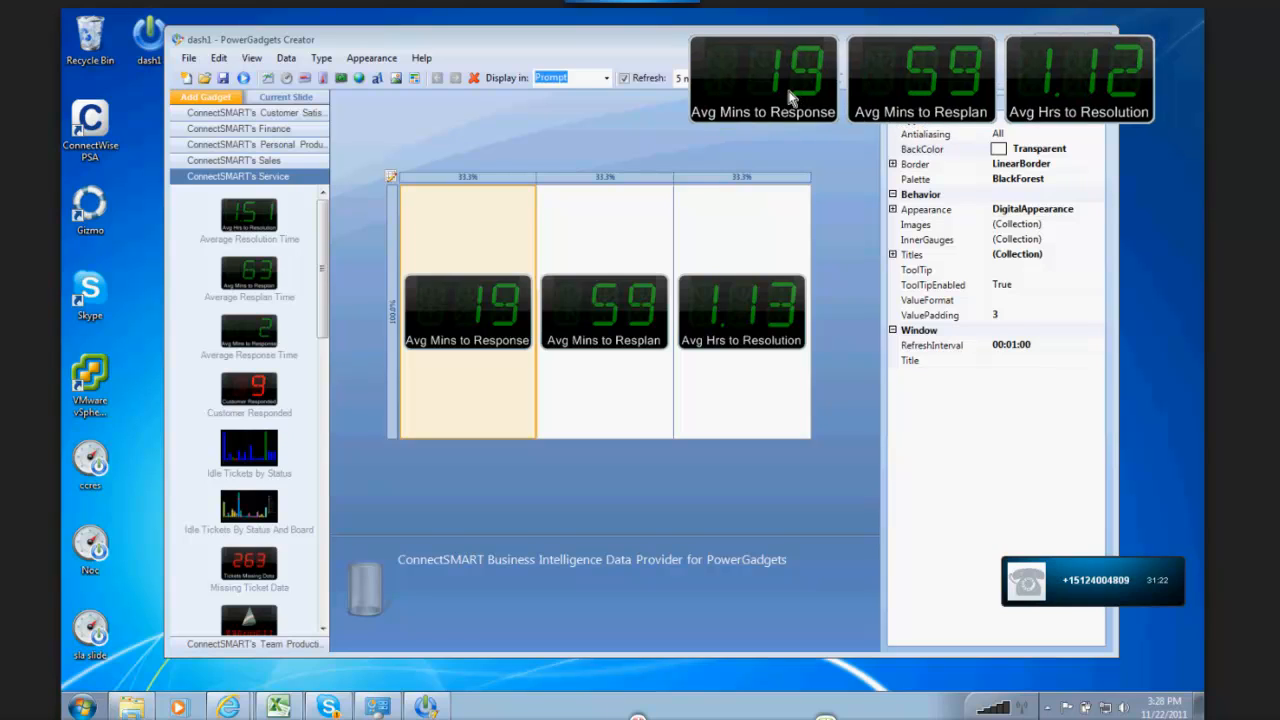
Step: Move the floating gadget above the slide, then switch its Floating option off and back on
{"action": "left_click_drag", "start_coordinate": [790, 95], "coordinate": [501, 149]}
{"action": "right_click", "coordinate": [501, 147]}
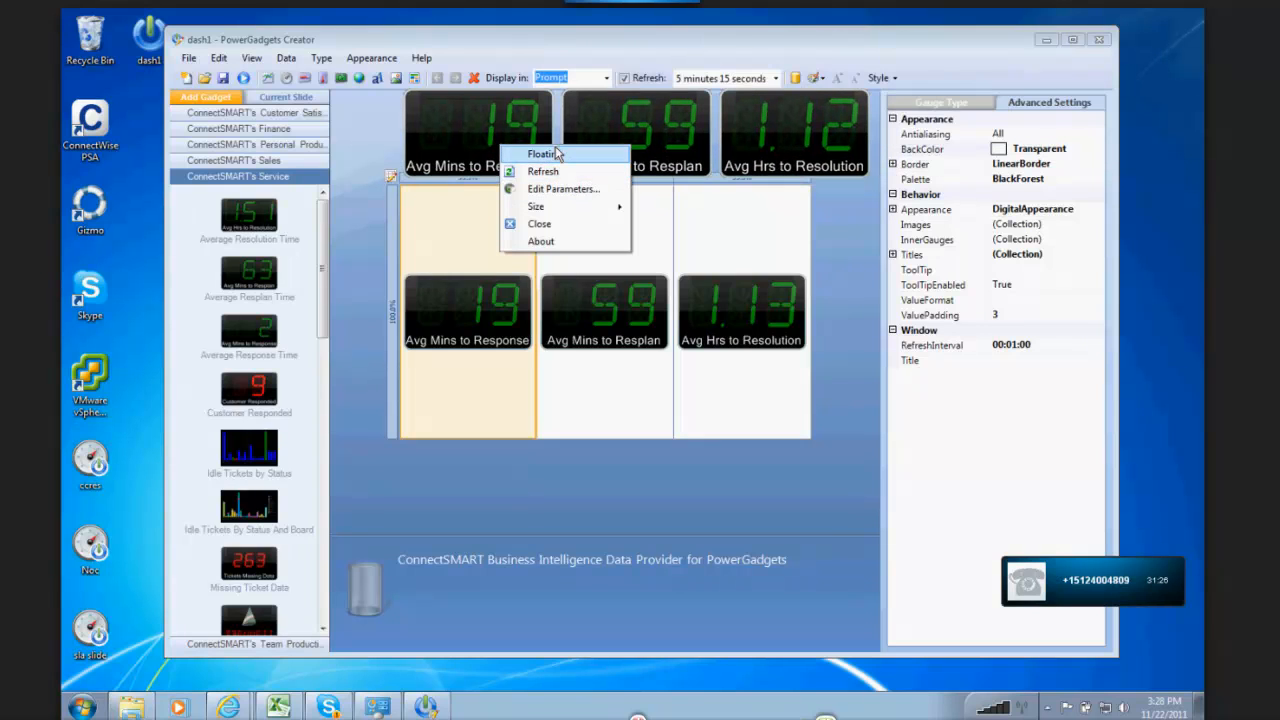
{"action": "left_click", "coordinate": [557, 153]}
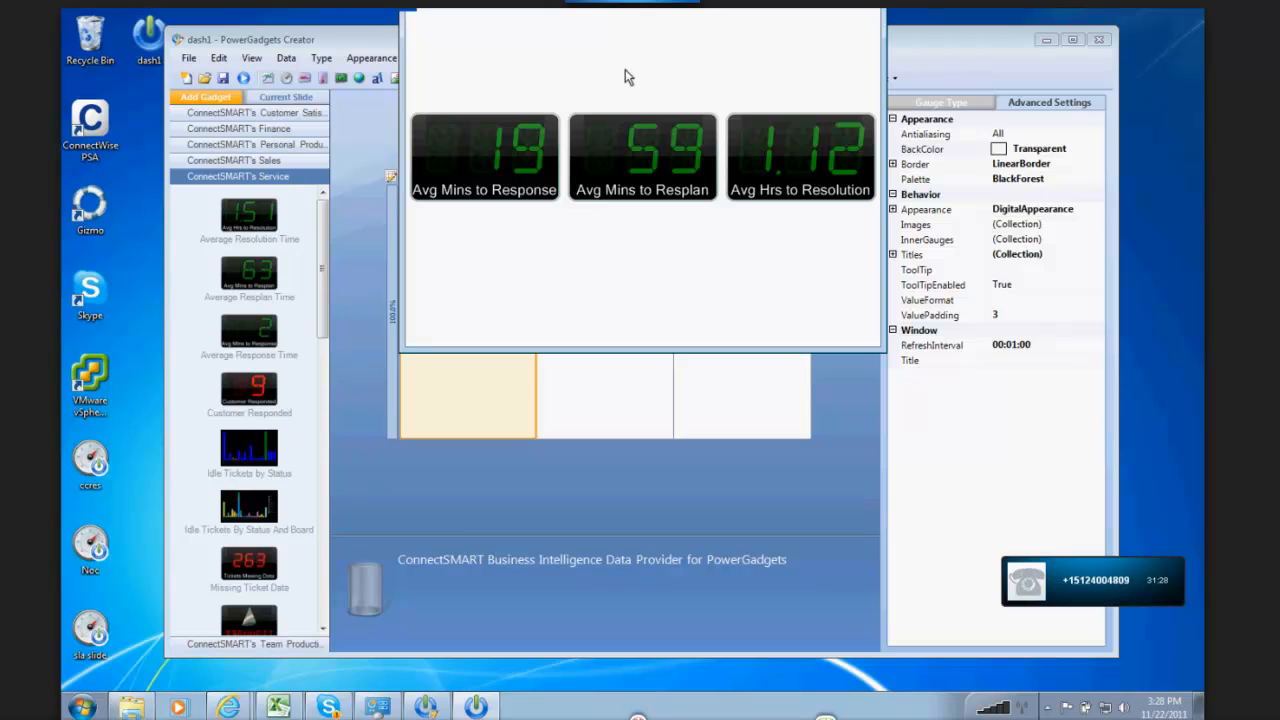
{"action": "right_click", "coordinate": [625, 69]}
{"action": "left_click", "coordinate": [650, 78]}
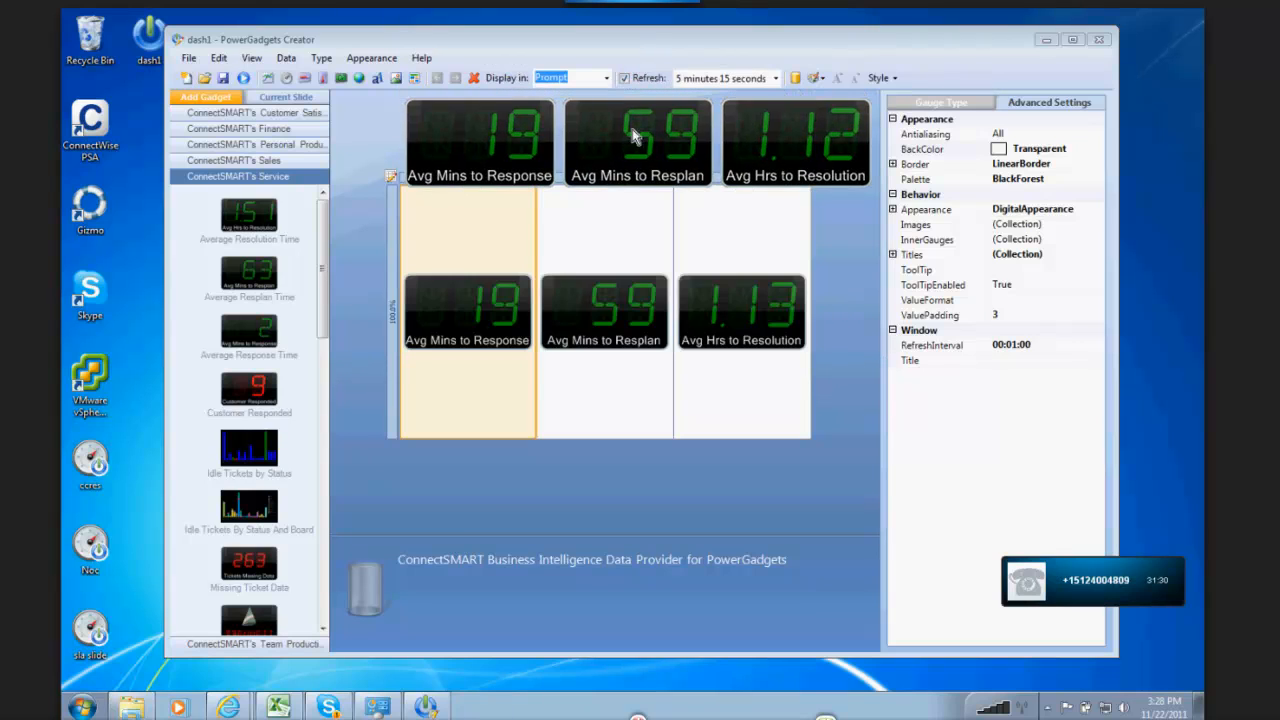
Step: Turn off Floating for the running gadget and shrink its window to fit closely around the three panels below the slide
{"action": "left_click_drag", "start_coordinate": [632, 135], "coordinate": [650, 372]}
{"action": "right_click", "coordinate": [653, 377]}
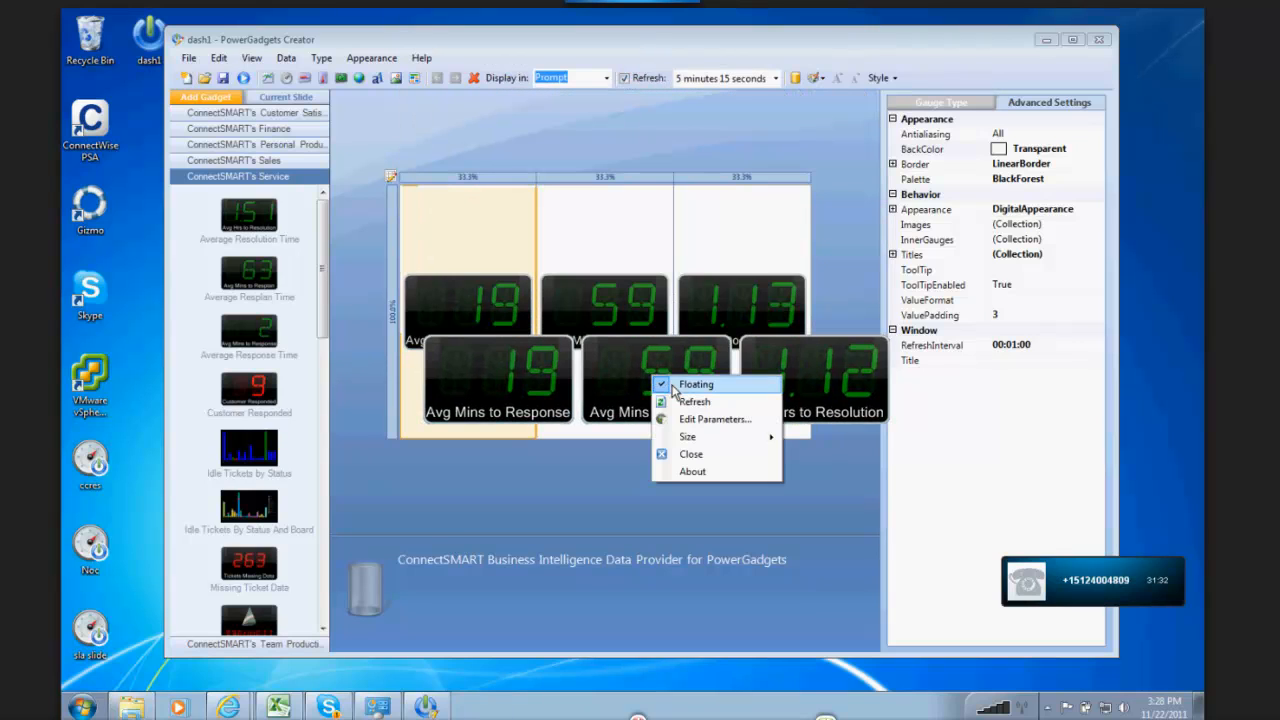
{"action": "left_click", "coordinate": [672, 386]}
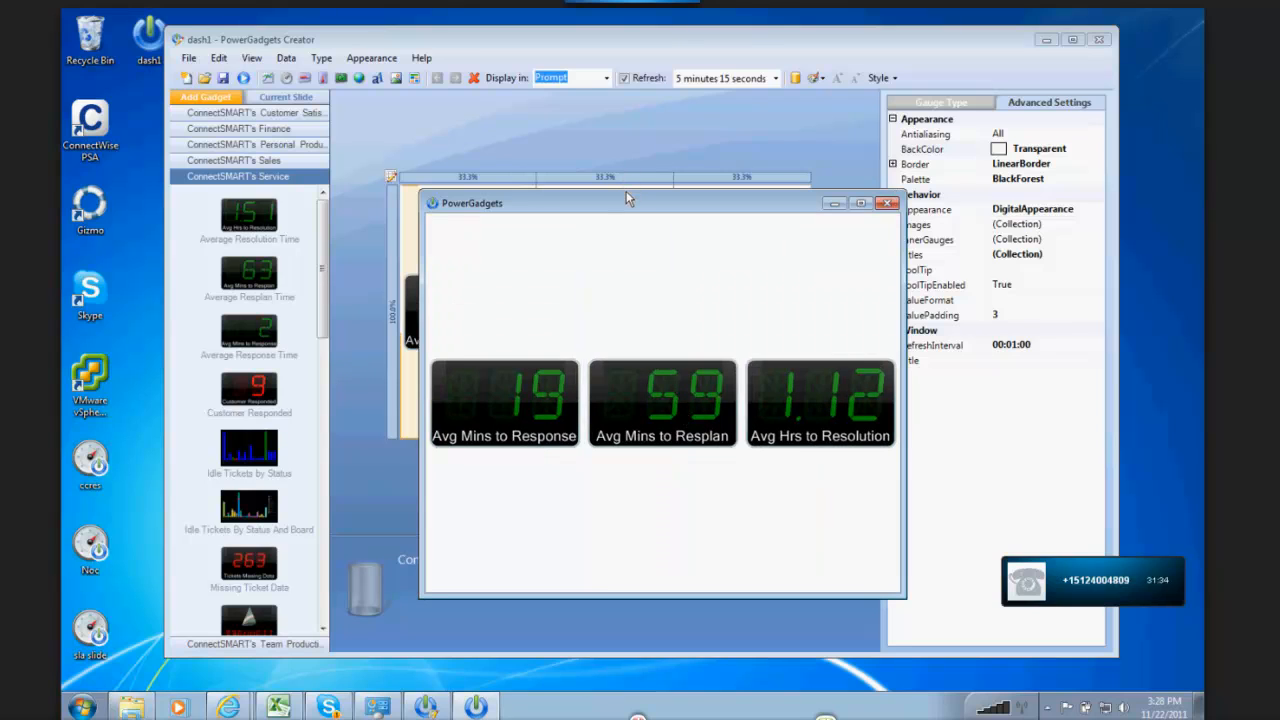
{"action": "left_click_drag", "start_coordinate": [626, 191], "coordinate": [647, 516]}
{"action": "left_click_drag", "start_coordinate": [904, 570], "coordinate": [707, 624]}
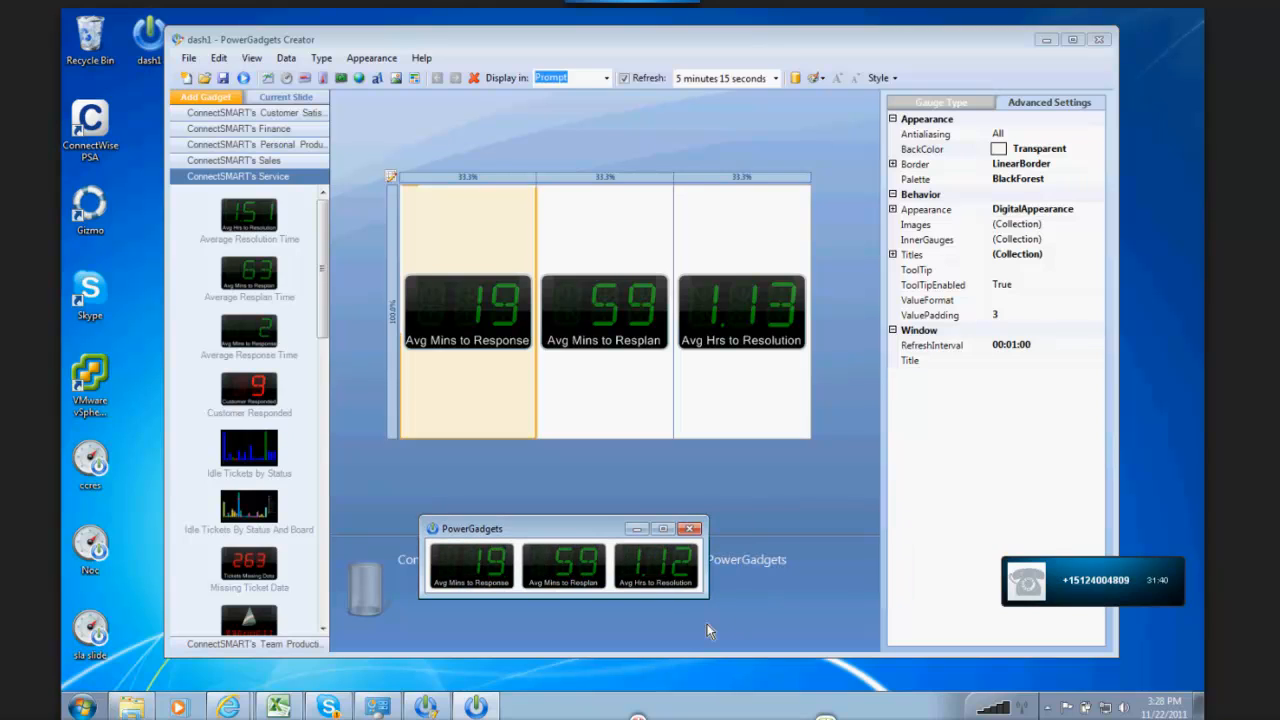
Step: Make the resized gadget floating again and move it over the gadget category list
{"action": "right_click", "coordinate": [549, 562]}
{"action": "left_click", "coordinate": [576, 577]}
{"action": "left_click_drag", "start_coordinate": [563, 553], "coordinate": [266, 159]}
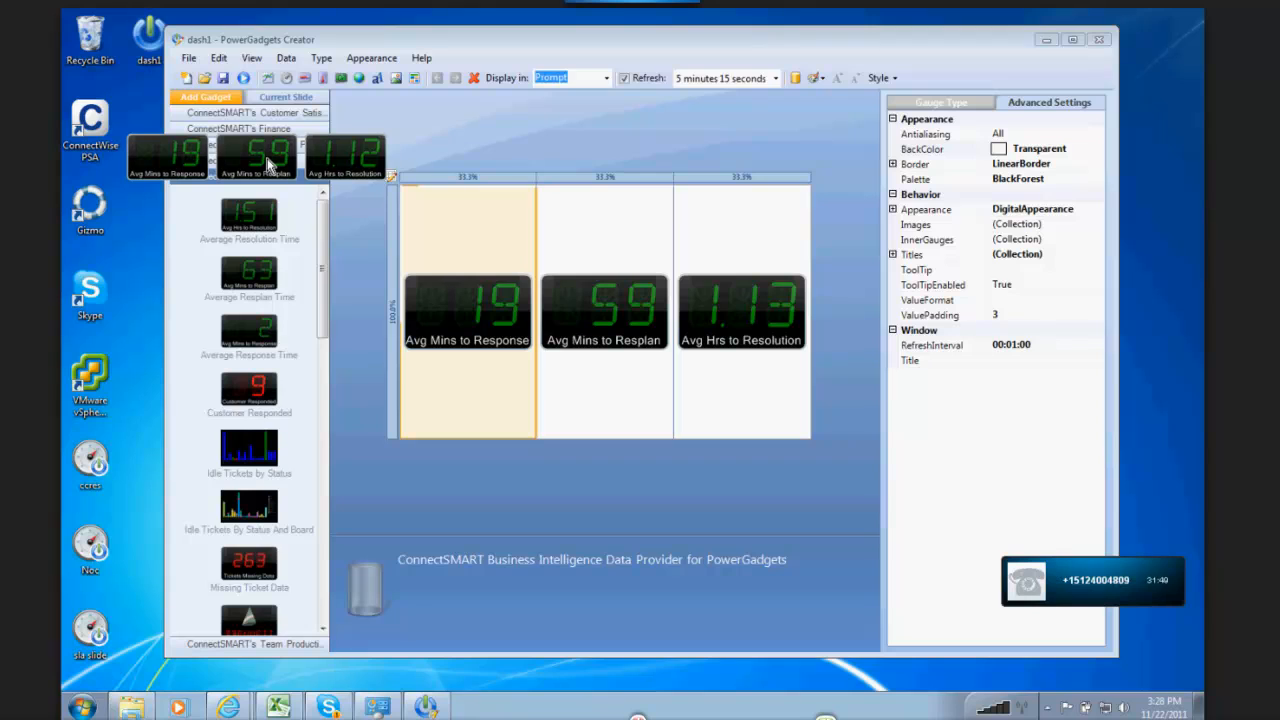
Step: Open the running gadget's parameters, move the dialog clear of the panels to review them, and cancel without changes
{"action": "right_click", "coordinate": [266, 158]}
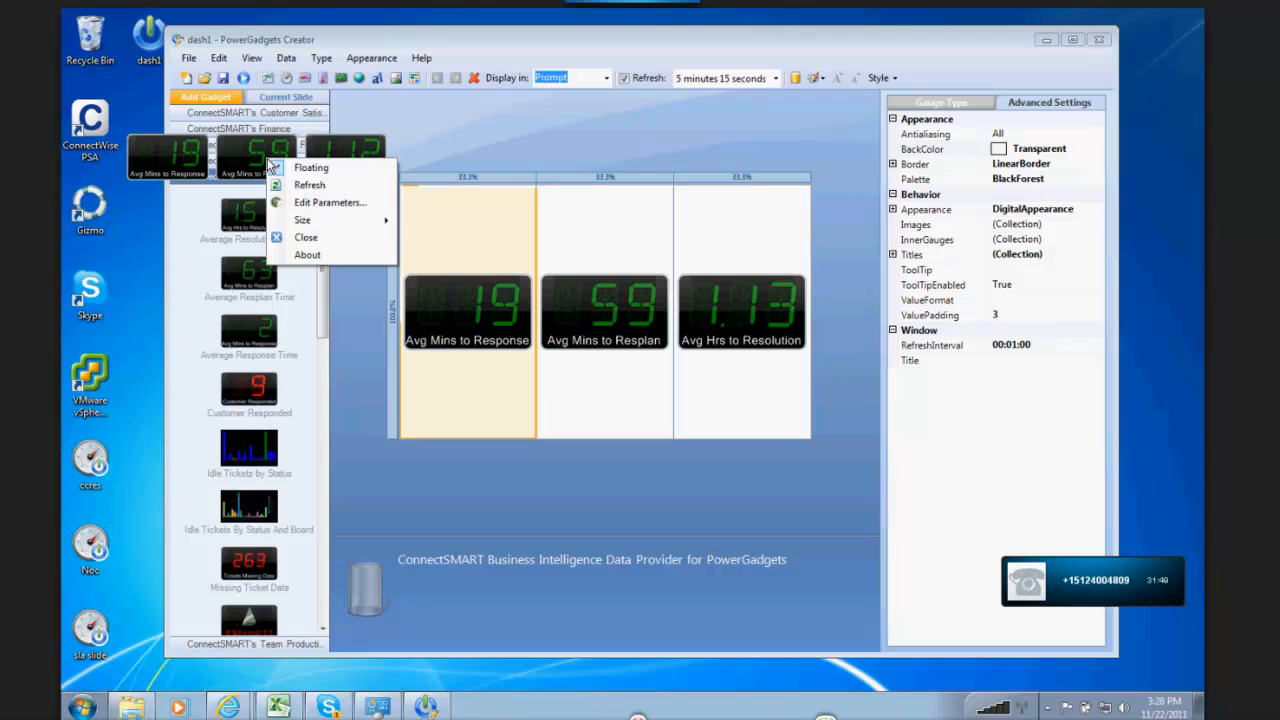
{"action": "left_click", "coordinate": [296, 204]}
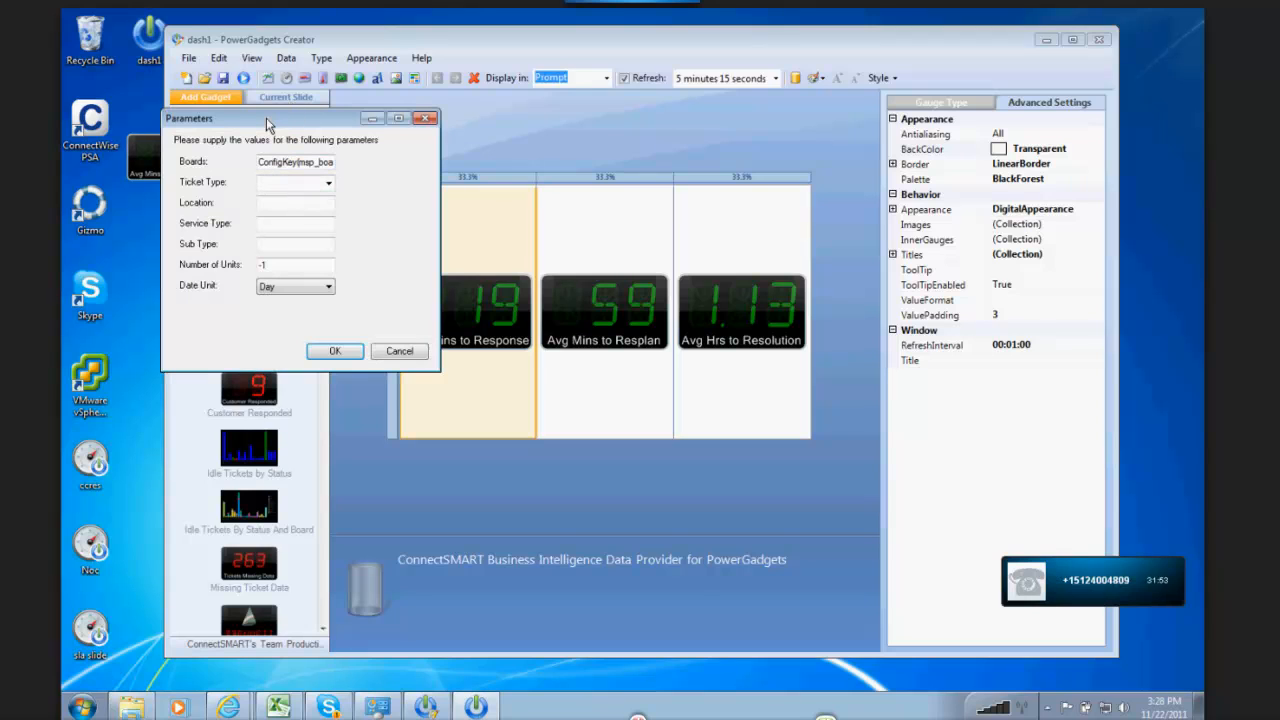
{"action": "left_click_drag", "start_coordinate": [266, 118], "coordinate": [554, 89]}
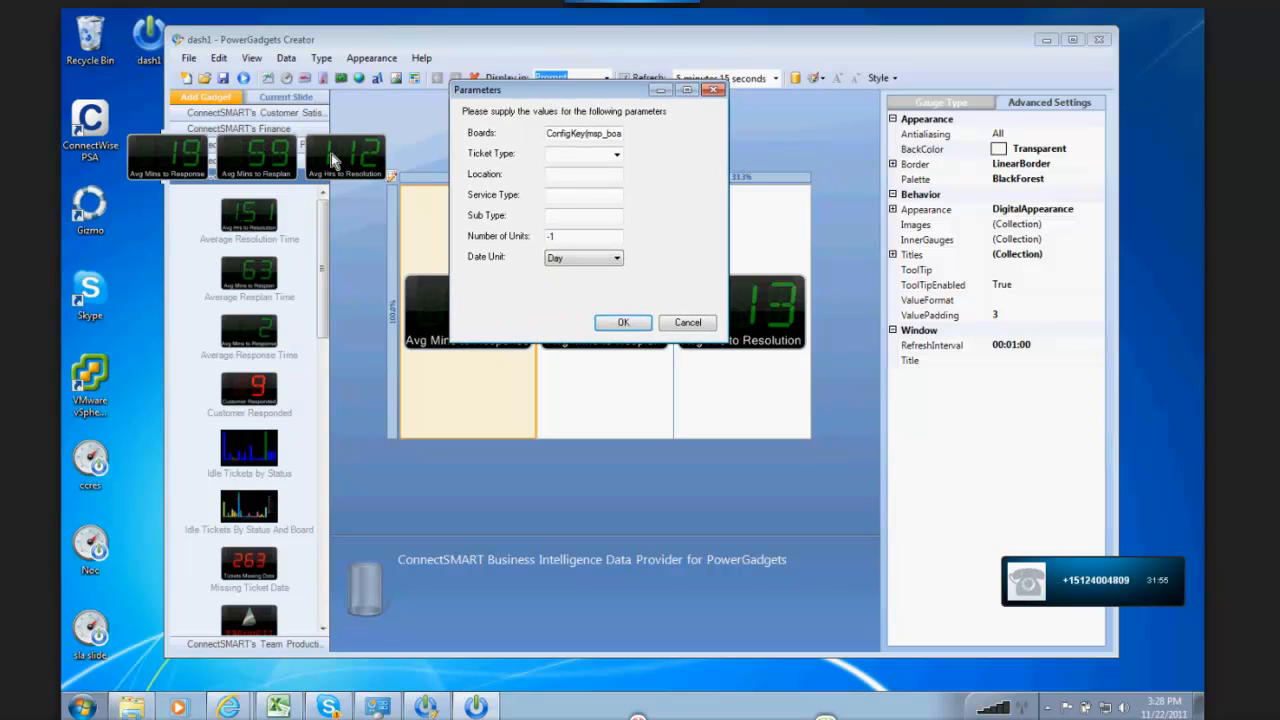
{"action": "left_click", "coordinate": [704, 326]}
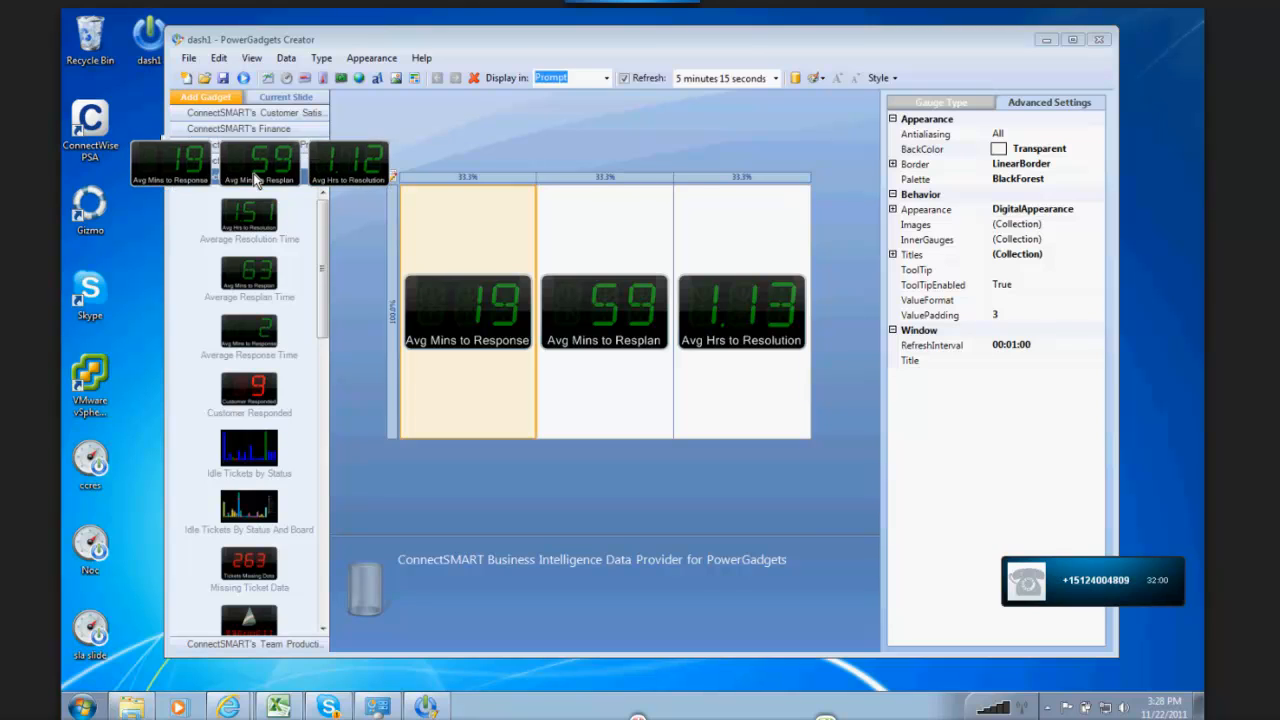
Step: Move the floating three-panel gadget around the slide area and close it
{"action": "left_click_drag", "start_coordinate": [250, 172], "coordinate": [591, 544]}
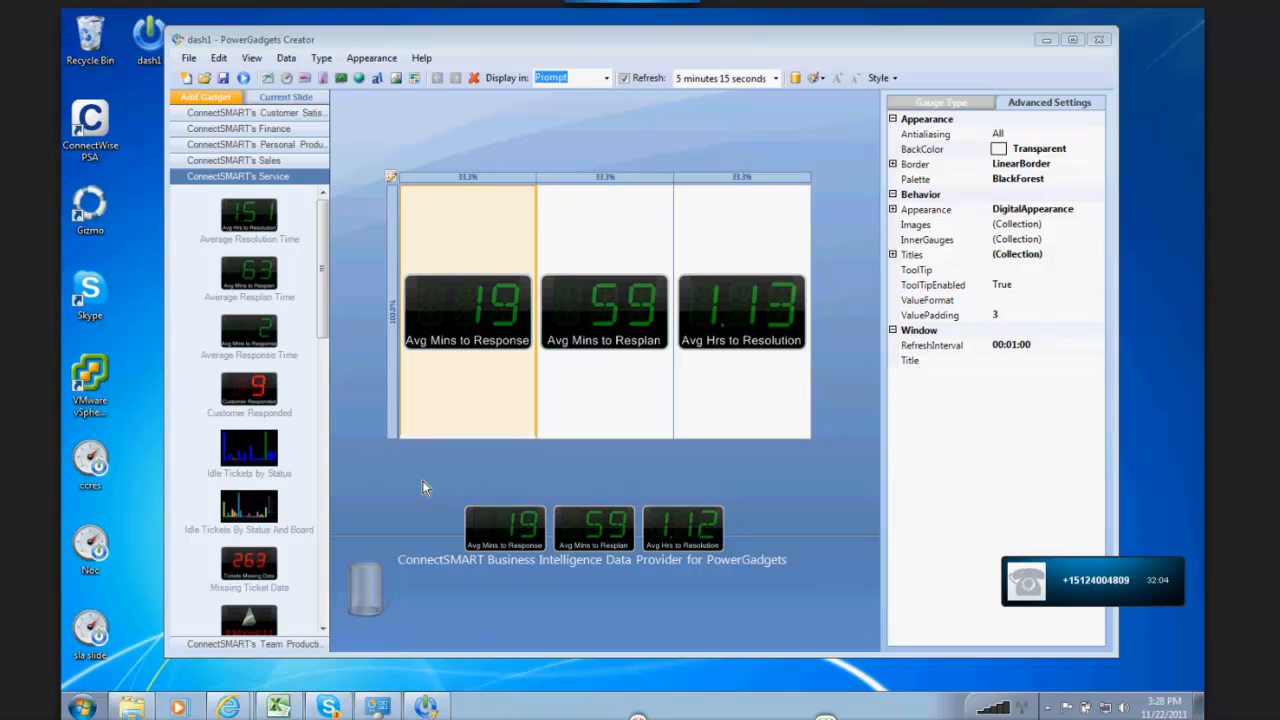
{"action": "left_click_drag", "start_coordinate": [492, 540], "coordinate": [494, 500]}
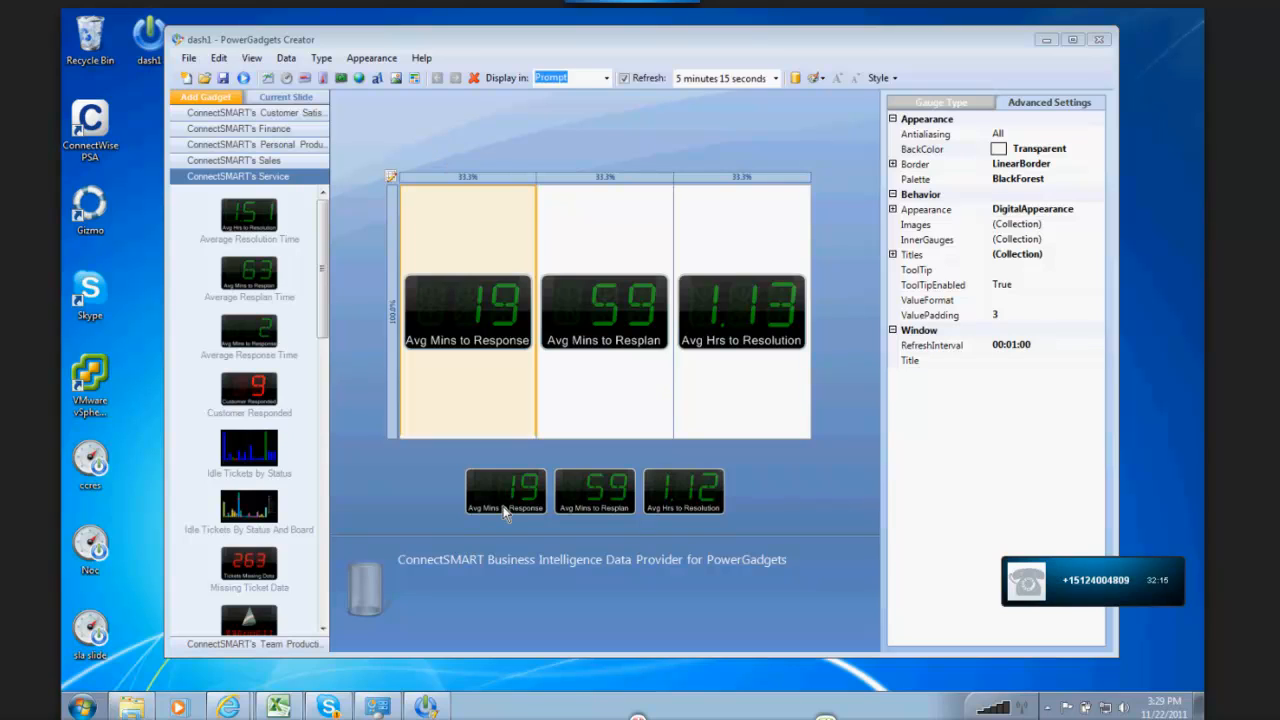
{"action": "left_click_drag", "start_coordinate": [505, 512], "coordinate": [449, 180]}
{"action": "right_click", "coordinate": [449, 180]}
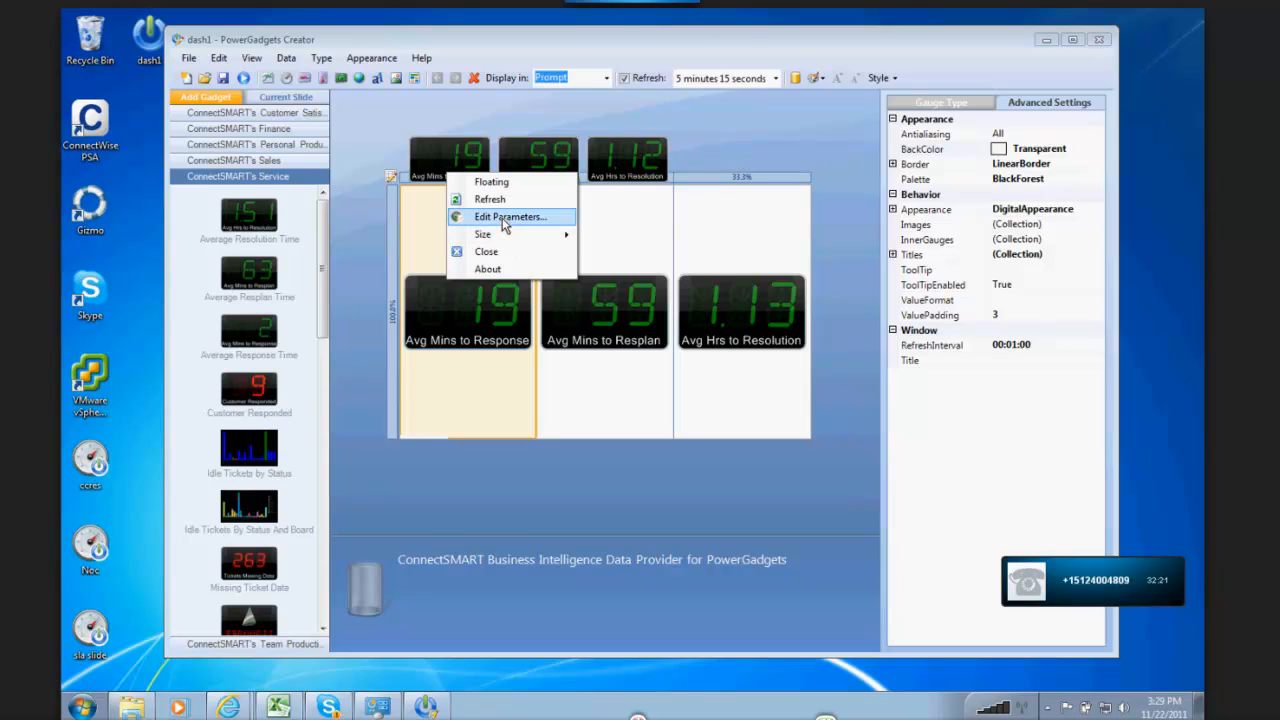
{"action": "left_click", "coordinate": [487, 252]}
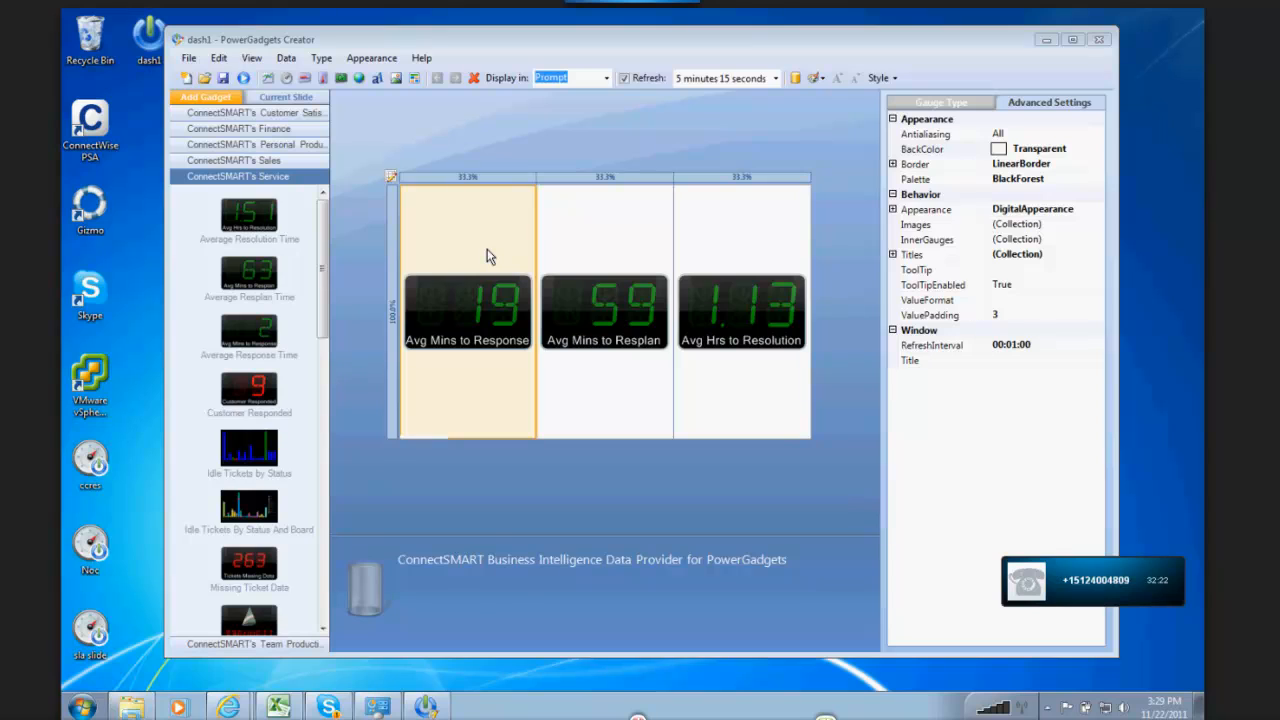
Step: Start a new gadget file and add the Average Response Time gadget to it
{"action": "left_click", "coordinate": [185, 78]}
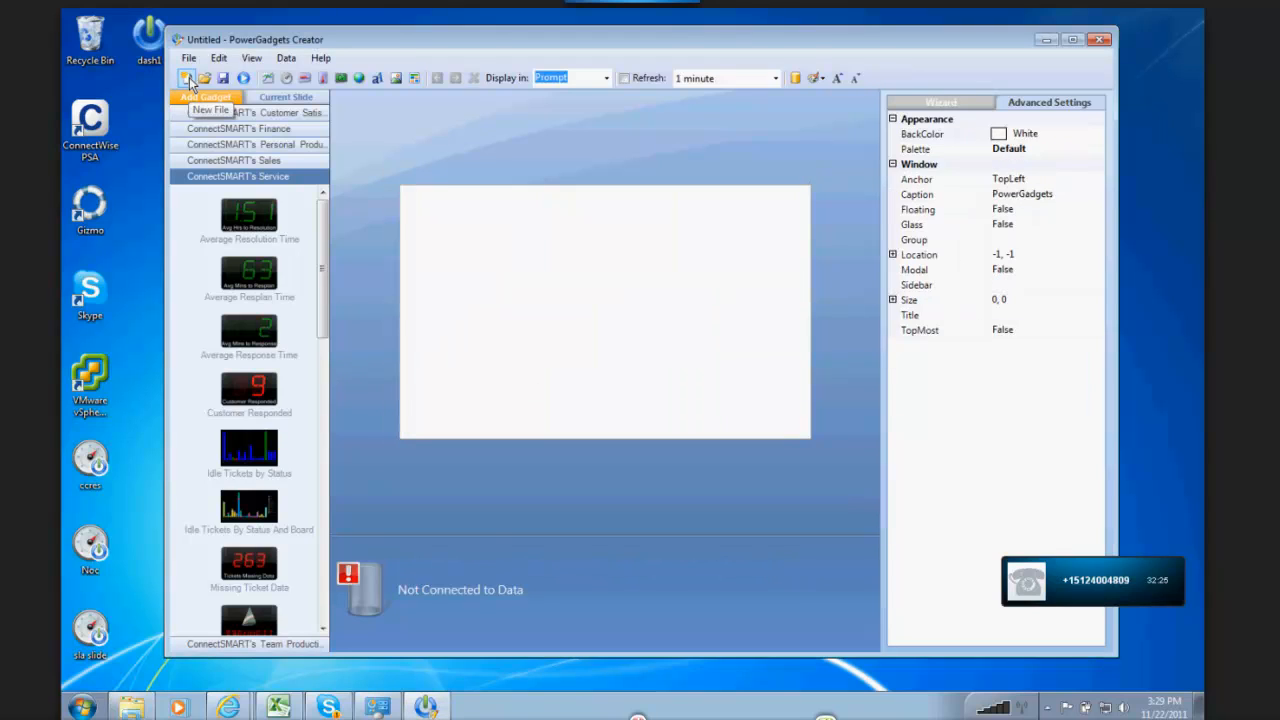
{"action": "double_click", "coordinate": [247, 332]}
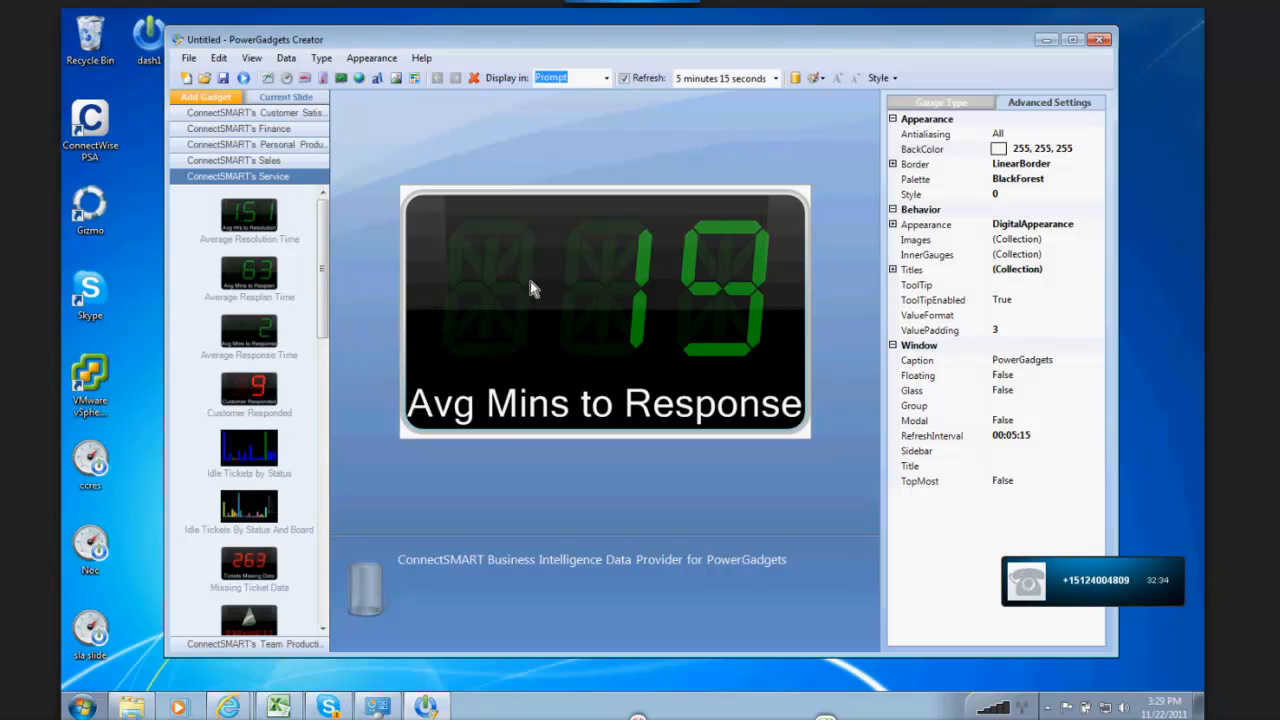
Step: Open the gadget's data parameters for editing and set the prompt of the boards and svctype parameters to Never
{"action": "left_click", "coordinate": [285, 58]}
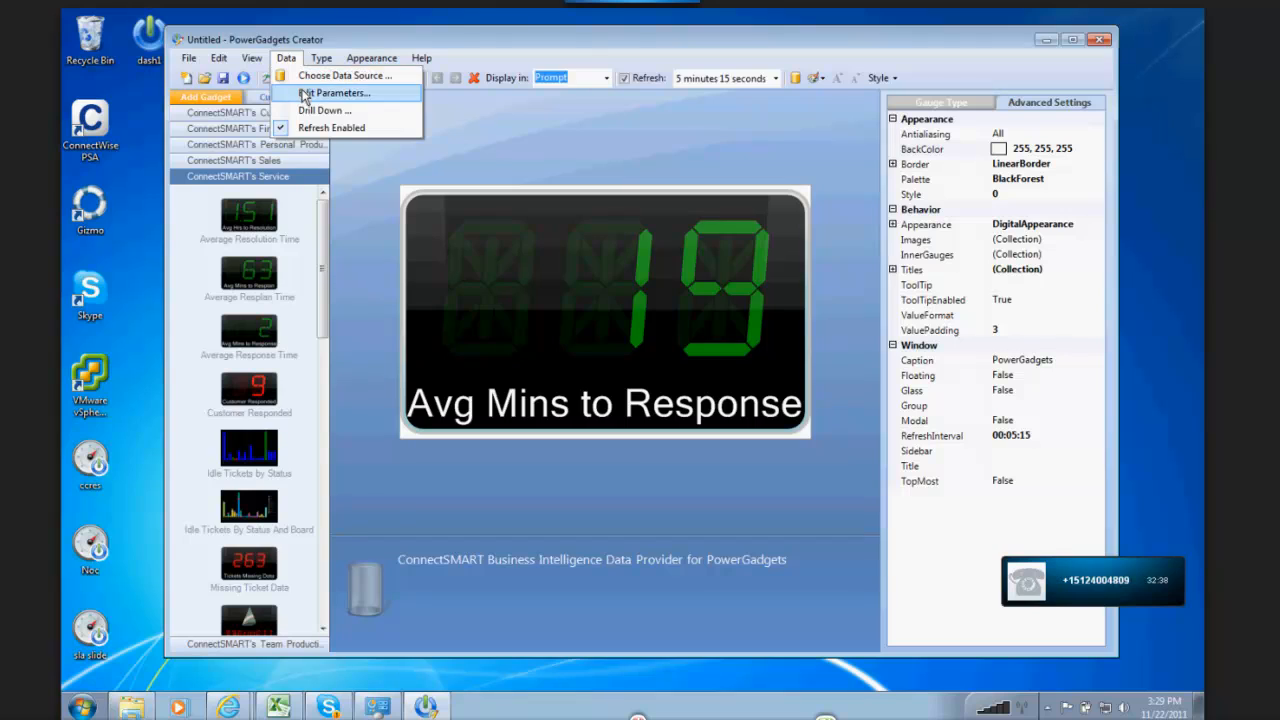
{"action": "left_click", "coordinate": [304, 93]}
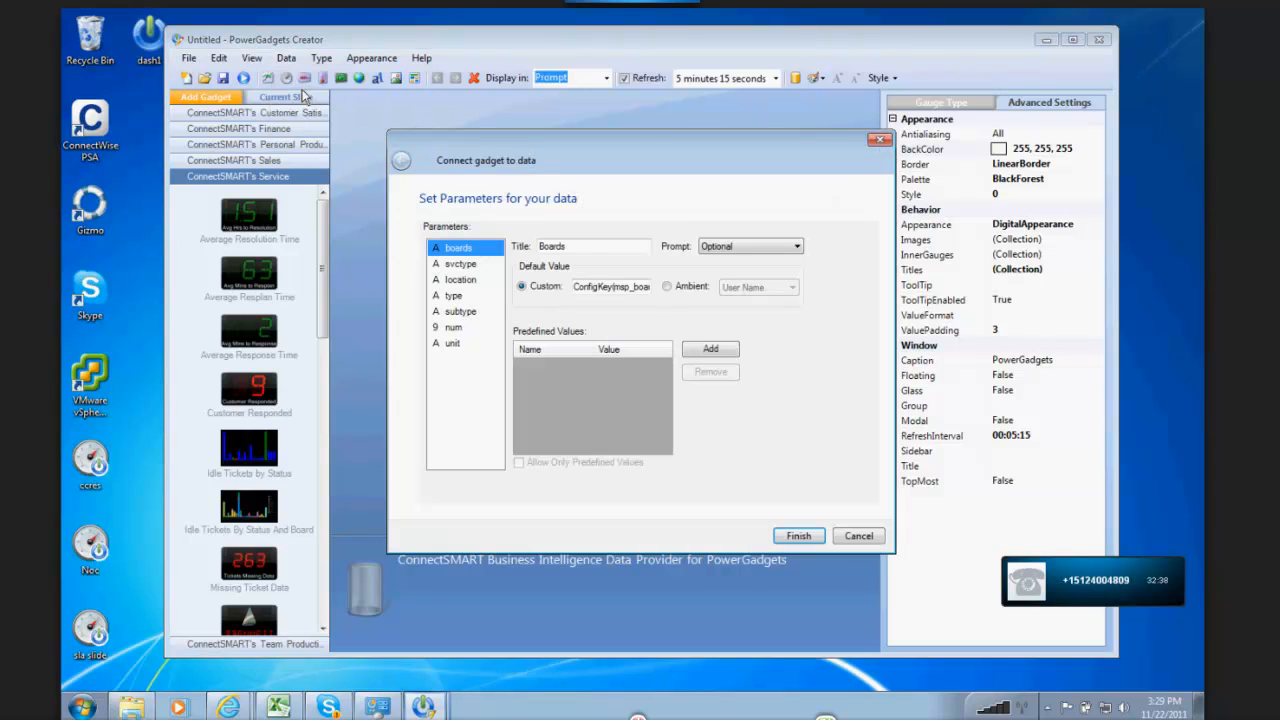
{"action": "left_click", "coordinate": [460, 279]}
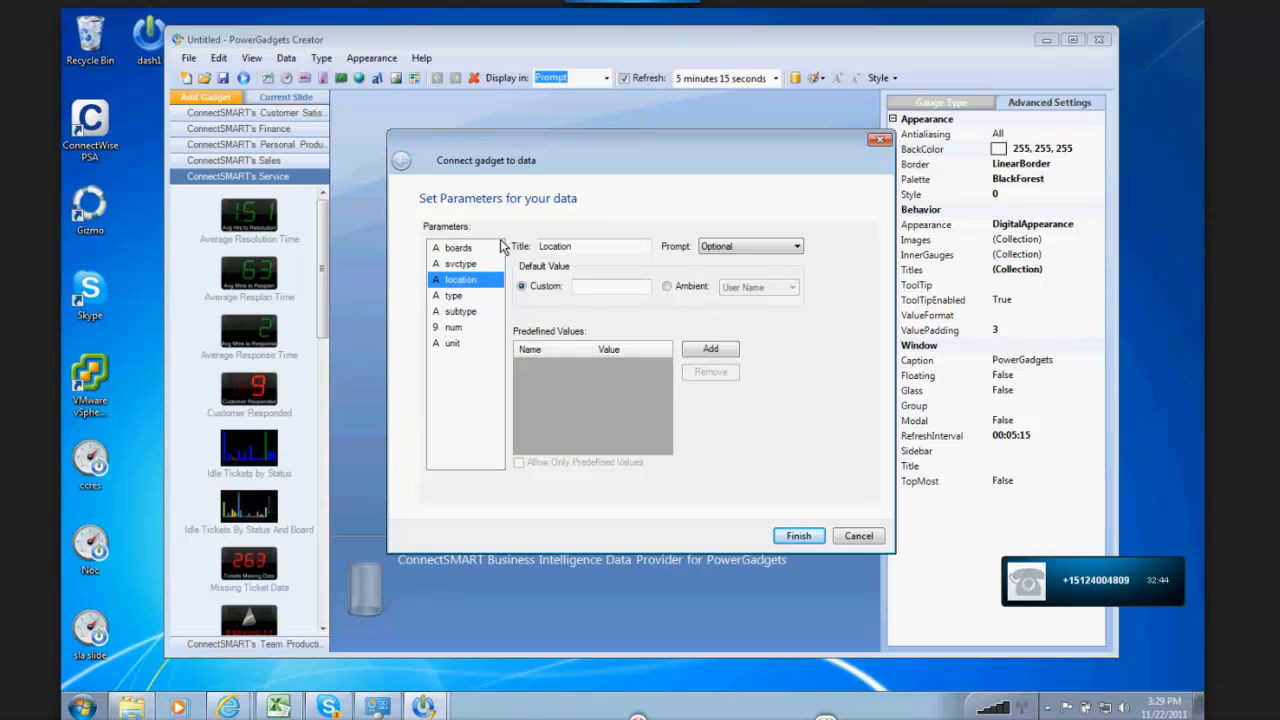
{"action": "left_click", "coordinate": [458, 247]}
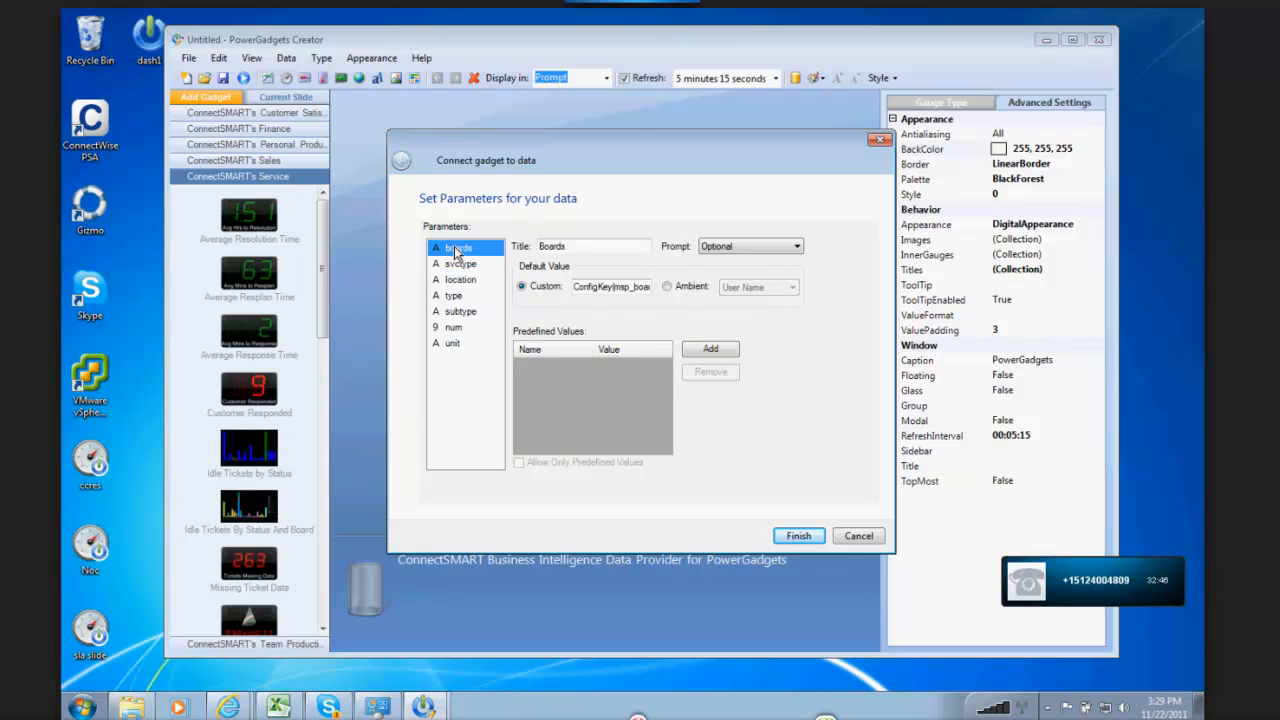
{"action": "left_click", "coordinate": [722, 246]}
{"action": "left_click", "coordinate": [733, 302]}
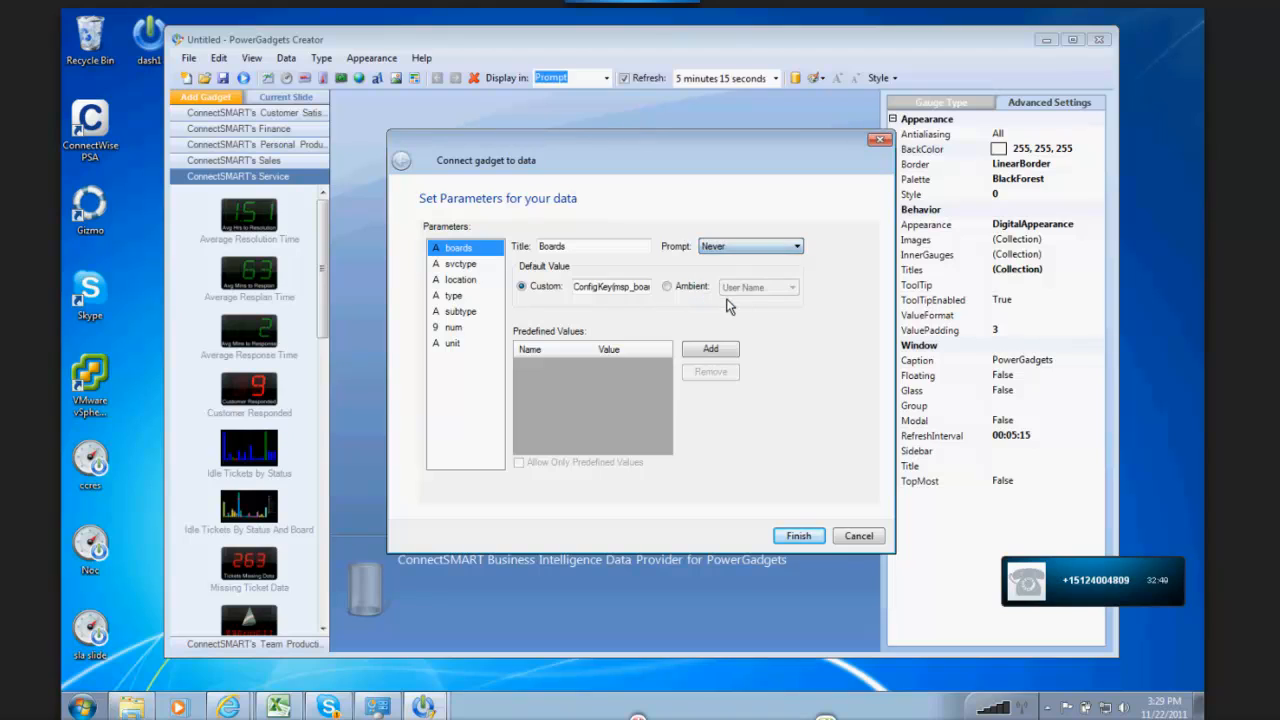
{"action": "left_click", "coordinate": [455, 264]}
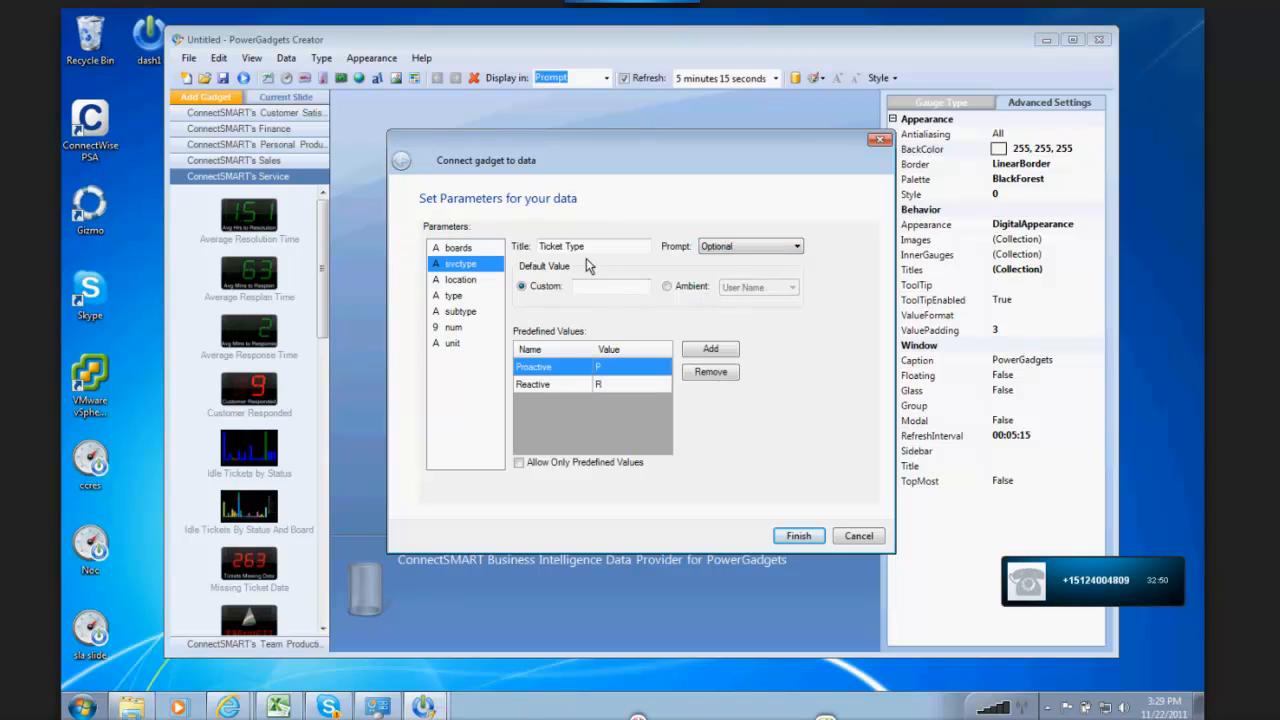
{"action": "left_click", "coordinate": [722, 247]}
{"action": "left_click", "coordinate": [729, 302]}
Step: Set the prompt of the type and subtype parameters to Never
{"action": "left_click", "coordinate": [448, 300]}
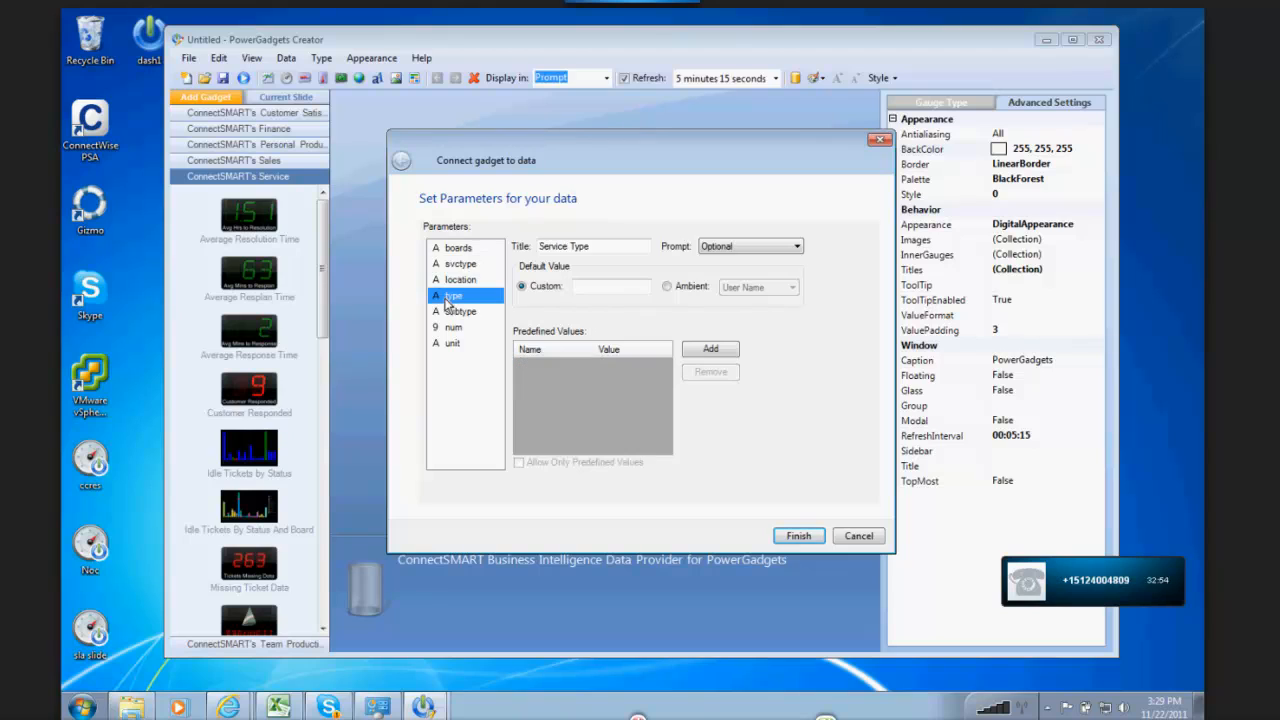
{"action": "left_click", "coordinate": [766, 246]}
{"action": "left_click", "coordinate": [717, 300]}
{"action": "left_click", "coordinate": [458, 311]}
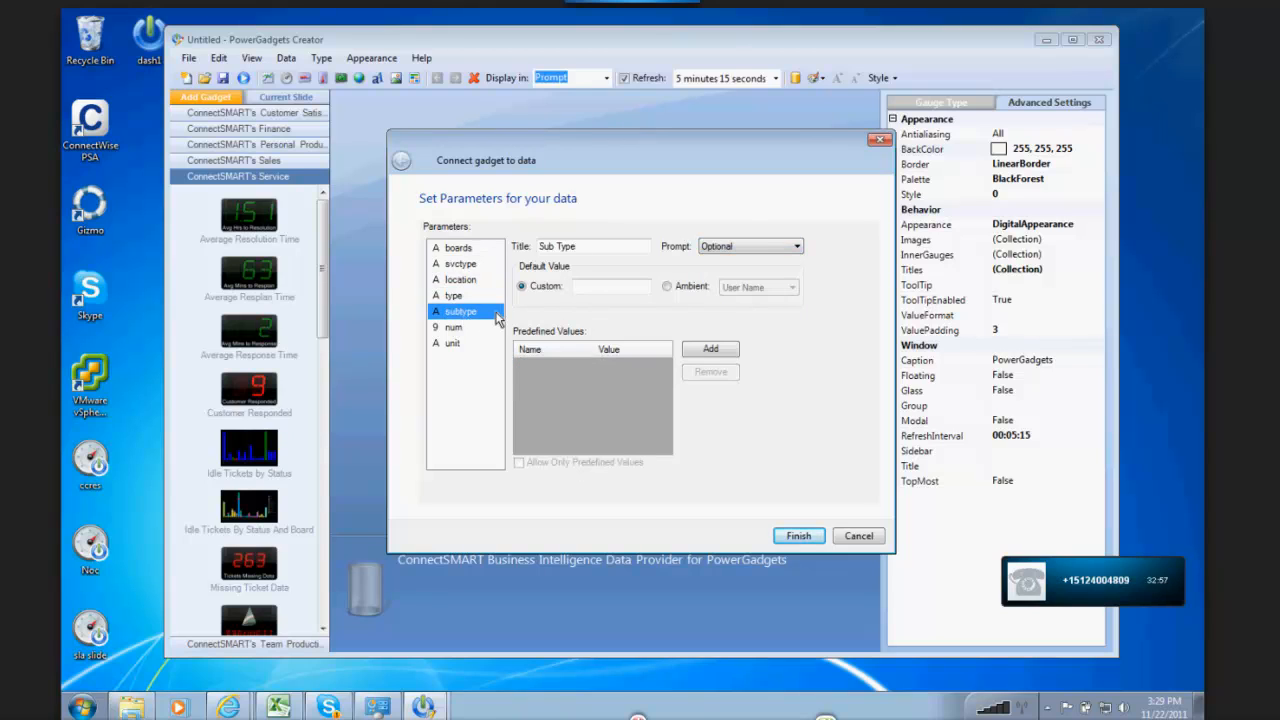
{"action": "left_click", "coordinate": [765, 249]}
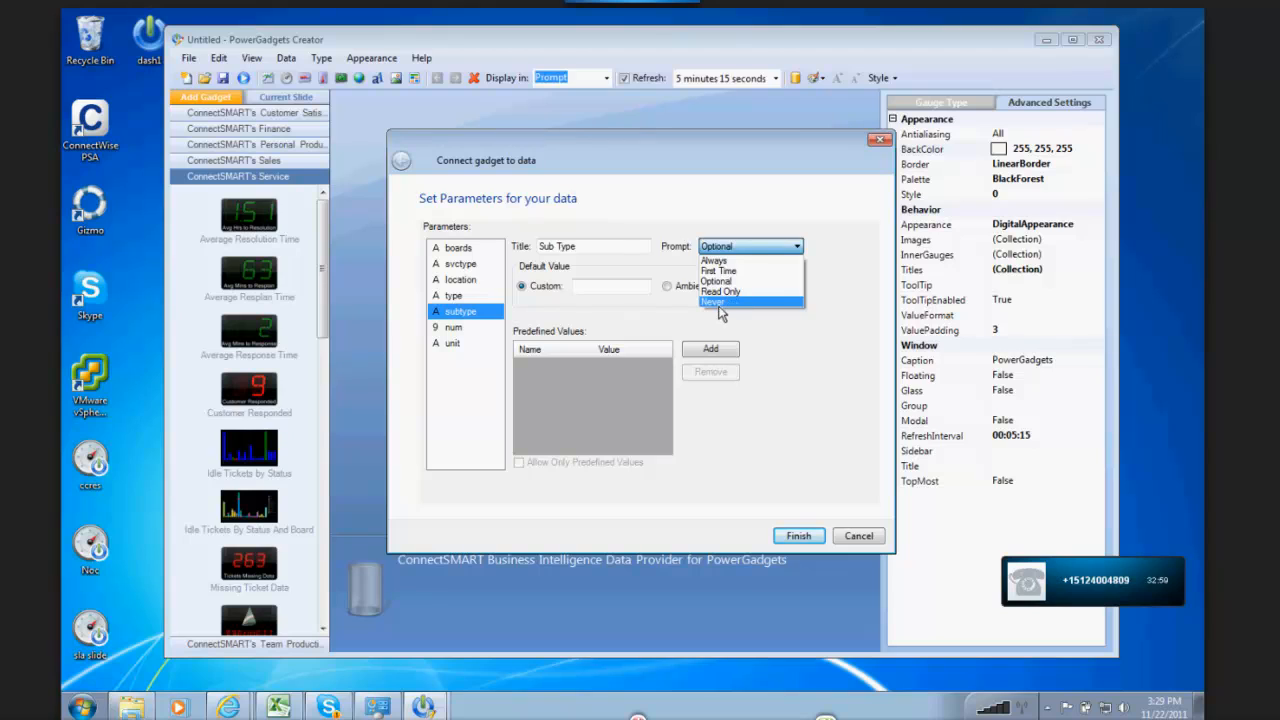
{"action": "left_click", "coordinate": [718, 300]}
Step: Set the prompt of the num and unit parameters to Never
{"action": "left_click", "coordinate": [455, 329]}
{"action": "left_click", "coordinate": [760, 246]}
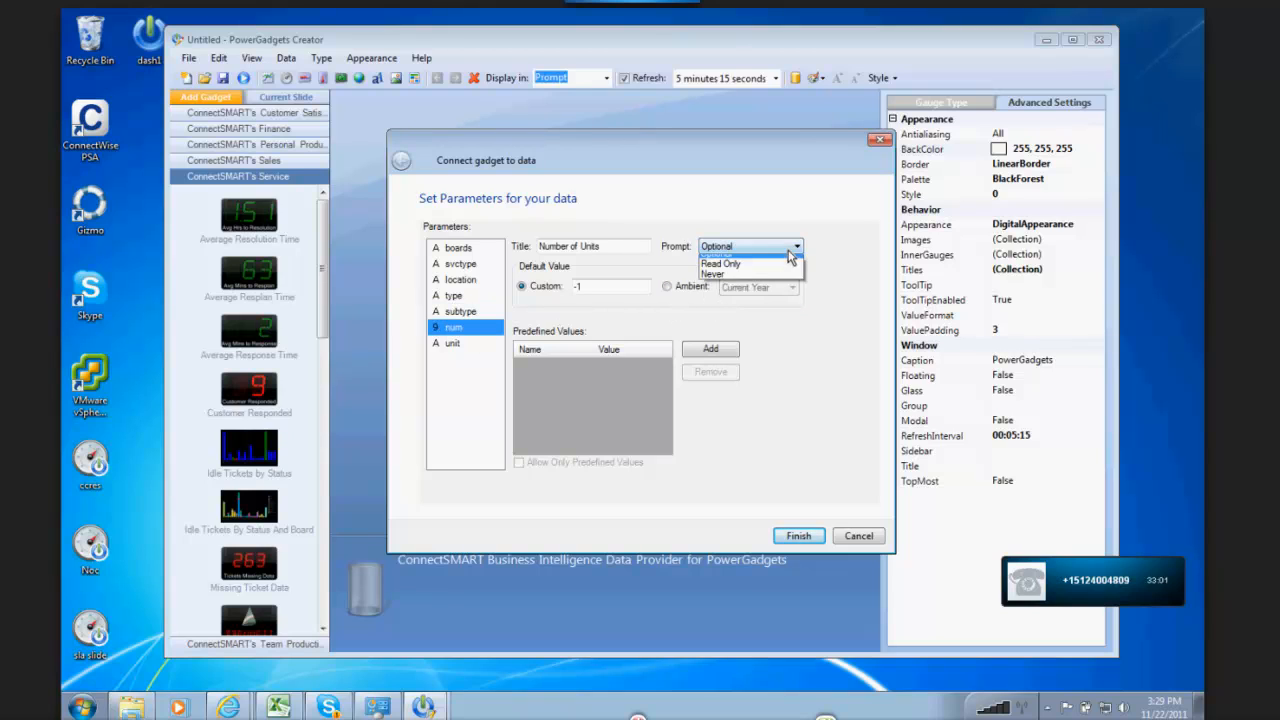
{"action": "left_click", "coordinate": [733, 298]}
{"action": "left_click", "coordinate": [495, 341]}
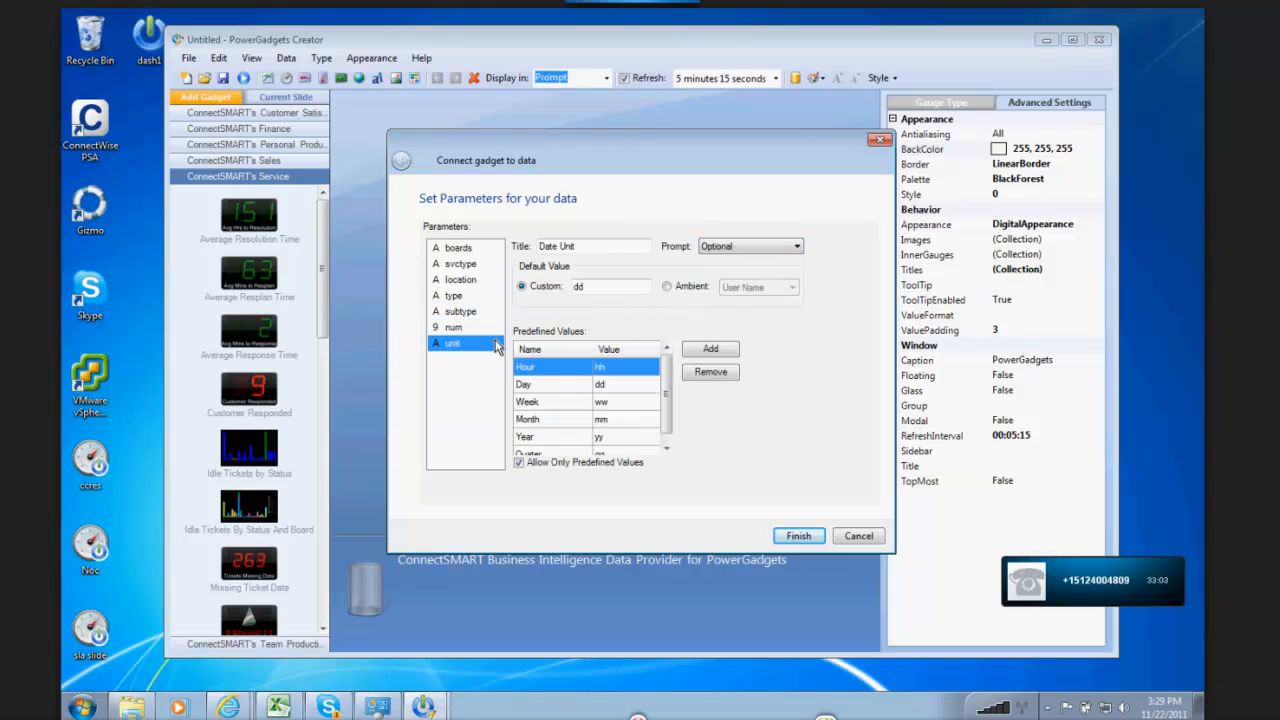
{"action": "left_click", "coordinate": [771, 245]}
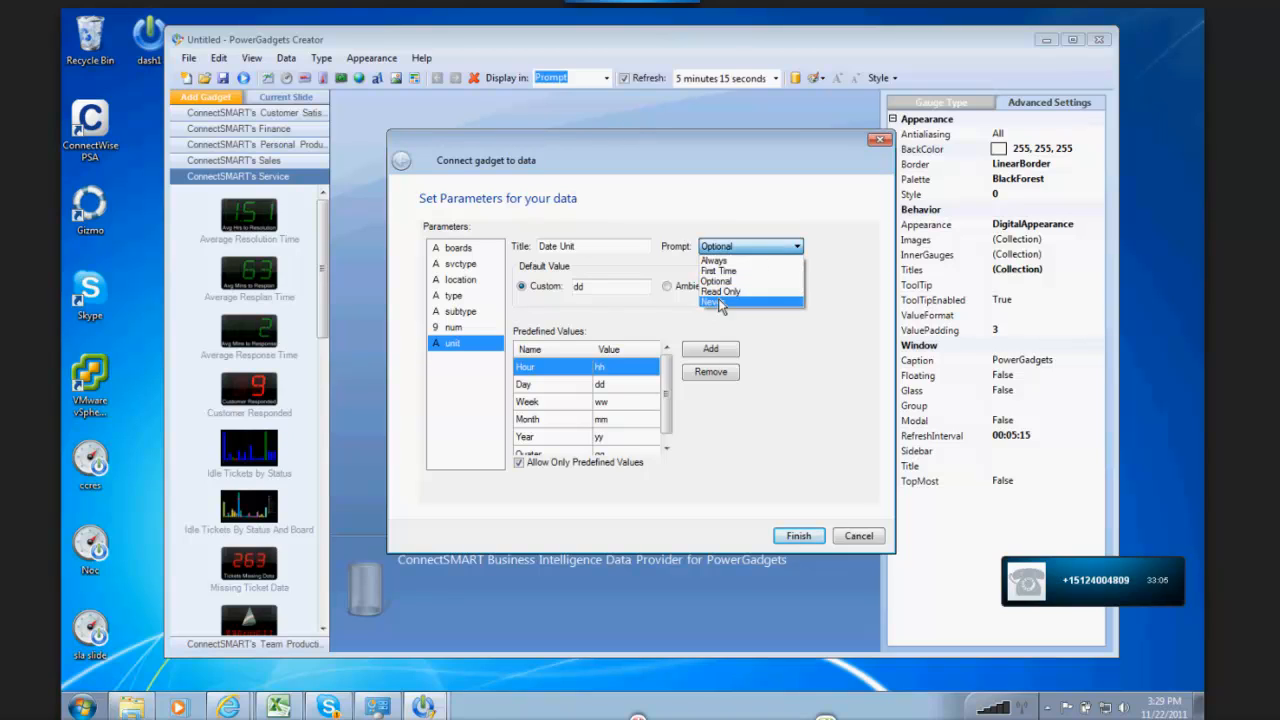
{"action": "left_click", "coordinate": [728, 299]}
Step: Add a predefined value named CBI with the value 'Hollywood' to the location parameter
{"action": "left_click", "coordinate": [466, 281]}
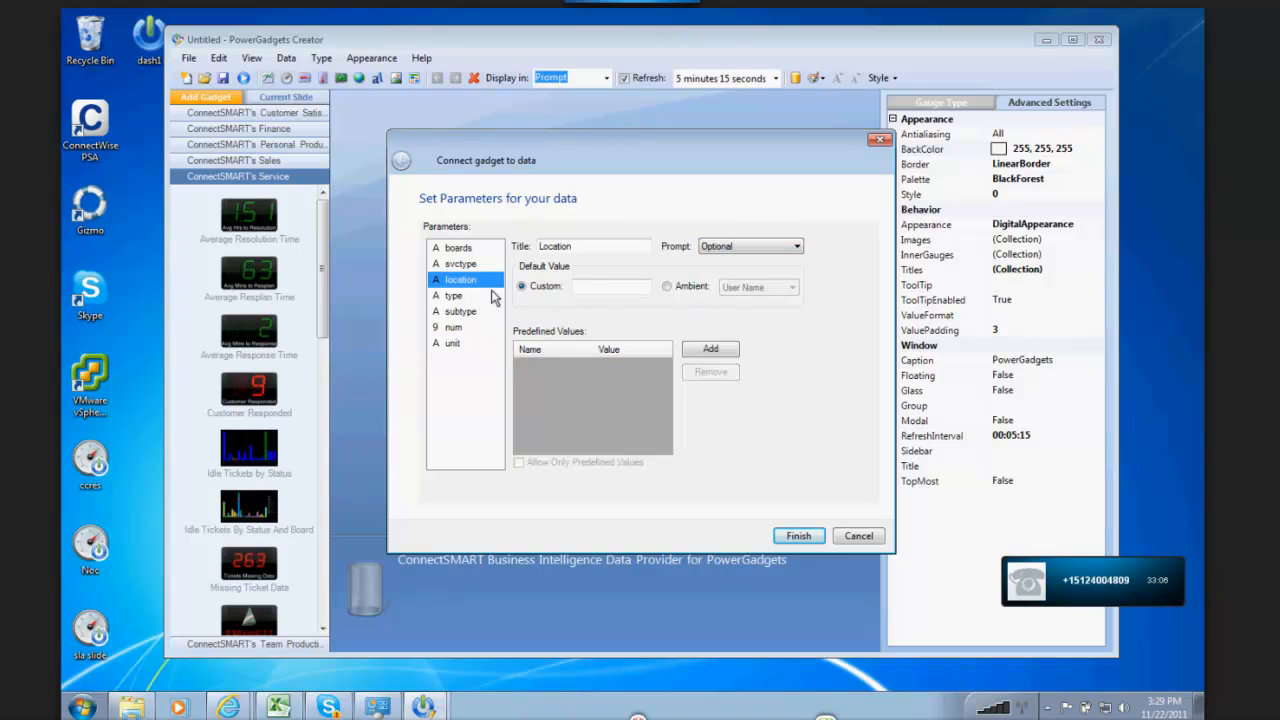
{"action": "left_click", "coordinate": [708, 351]}
{"action": "left_click", "coordinate": [542, 369]}
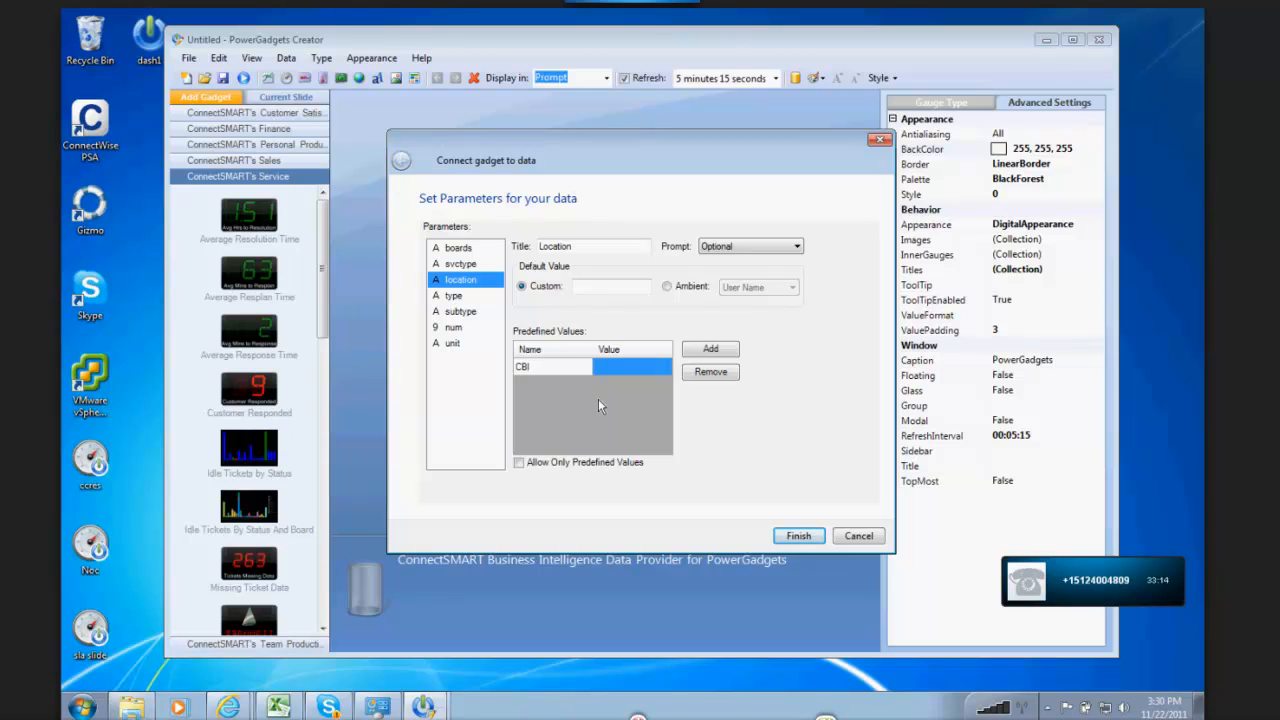
{"action": "left_click", "coordinate": [614, 367]}
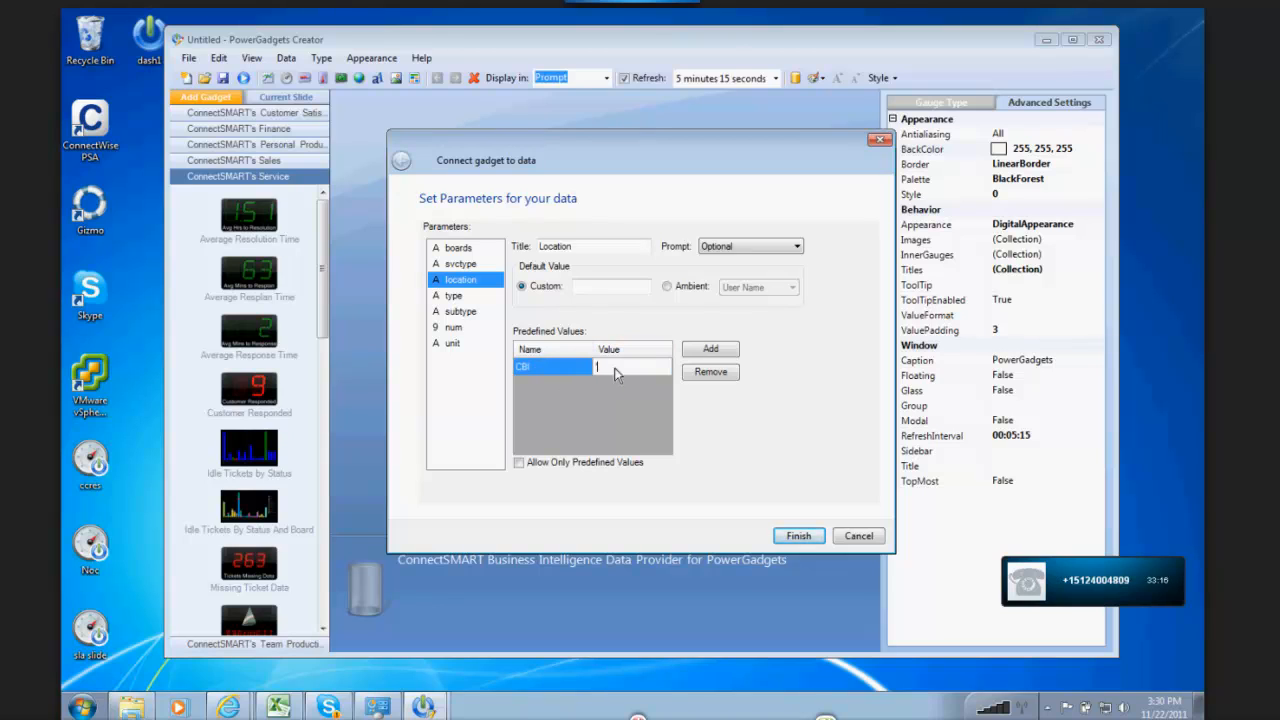
{"action": "type", "text": "Holleywood"}
Step: Add a second predefined location value named BAE with the value 'BAE Technology, Inc.'
{"action": "left_click", "coordinate": [698, 352]}
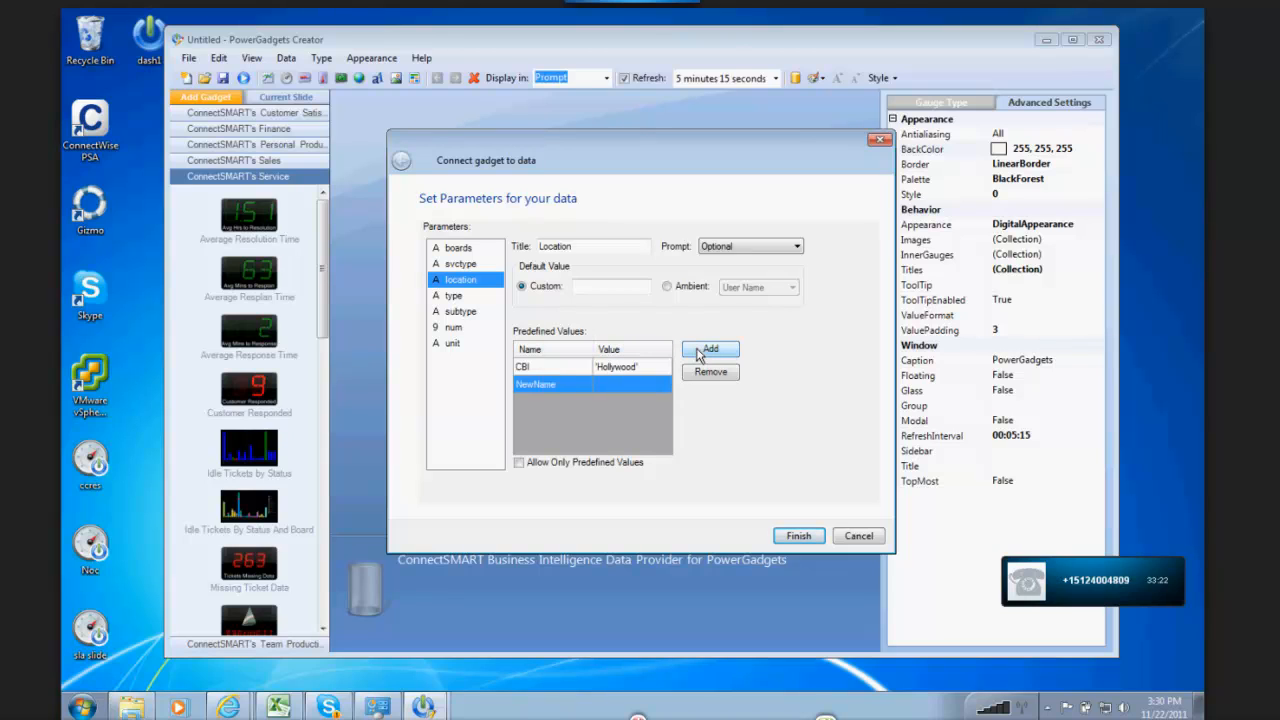
{"action": "left_click", "coordinate": [547, 388]}
{"action": "type", "text": "BAE"}
{"action": "left_click", "coordinate": [595, 388]}
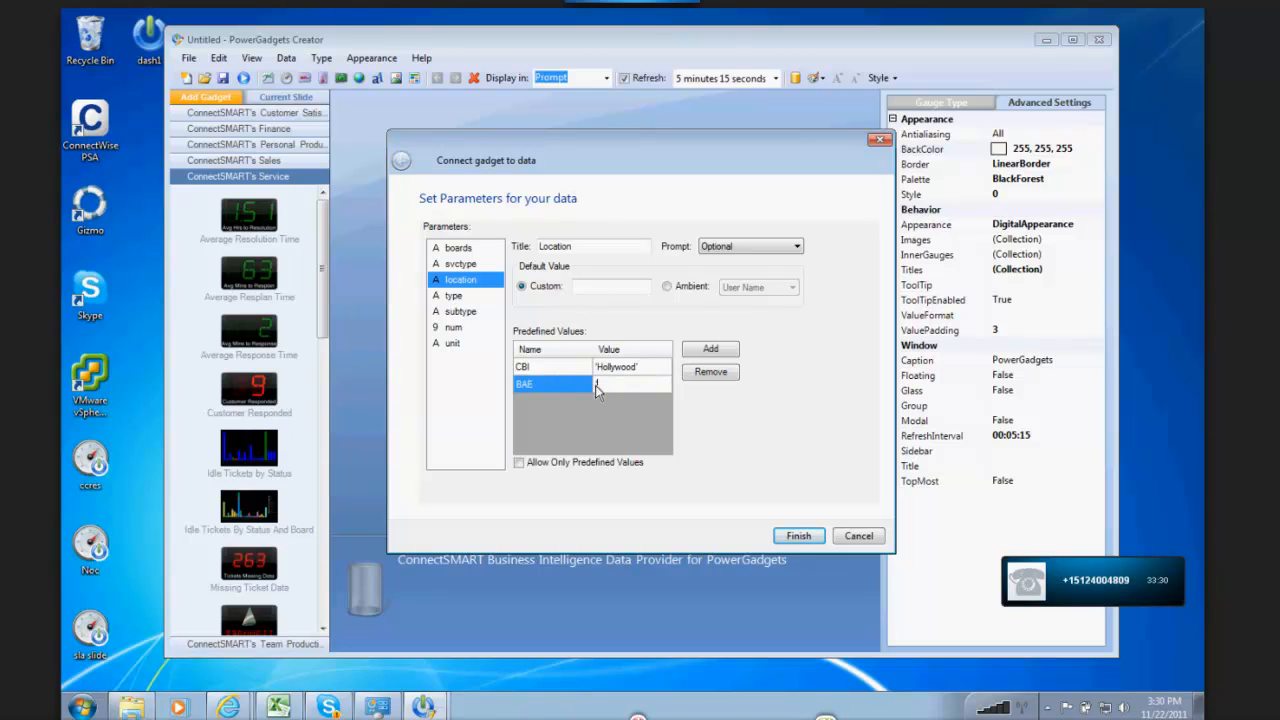
{"action": "type", "text": "'BAE Technology, Inc"}
{"action": "type", "text": ".'"}
Step: Add a third predefined location entry without filling it in, and finish the parameter setup
{"action": "left_click", "coordinate": [713, 353]}
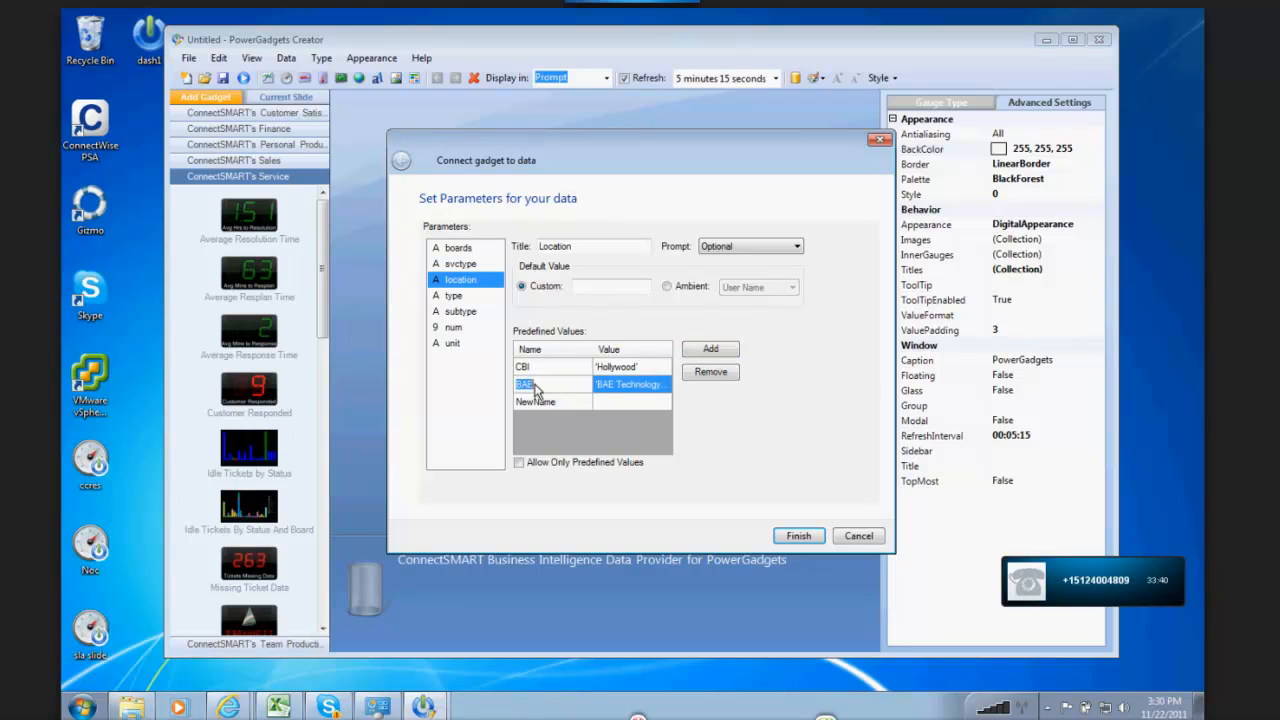
{"action": "left_click", "coordinate": [458, 296]}
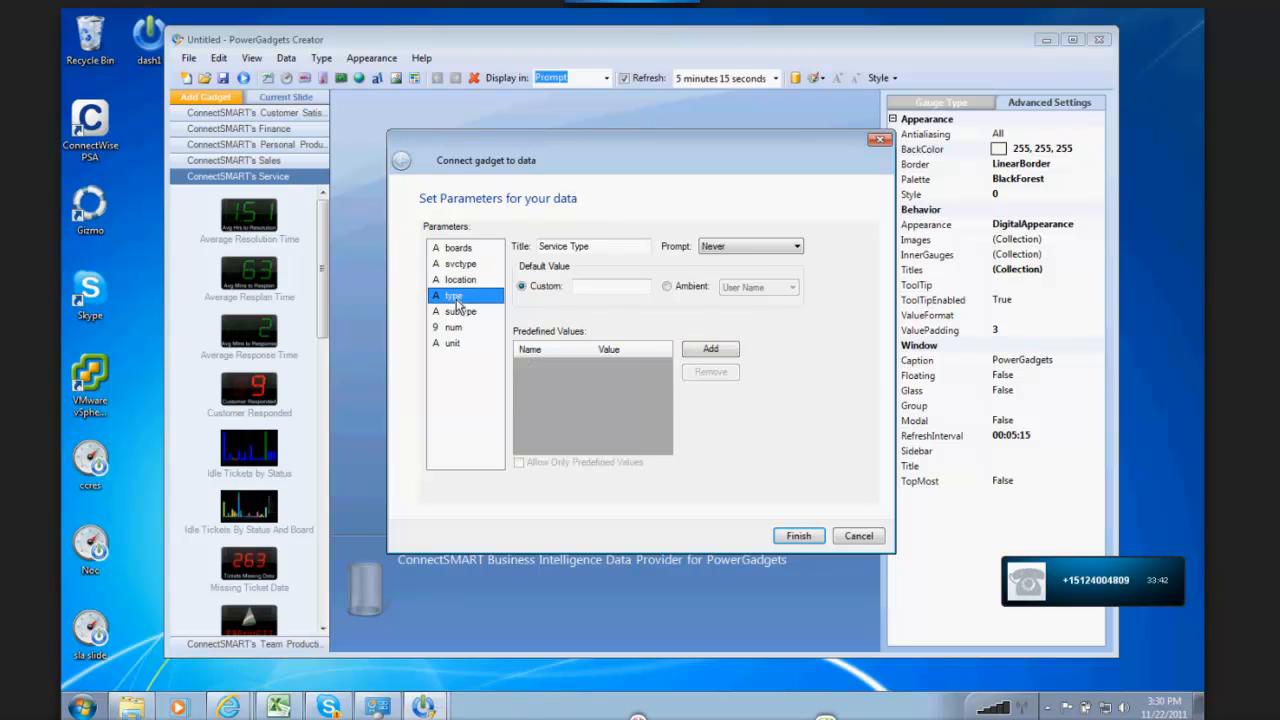
{"action": "left_click", "coordinate": [461, 284]}
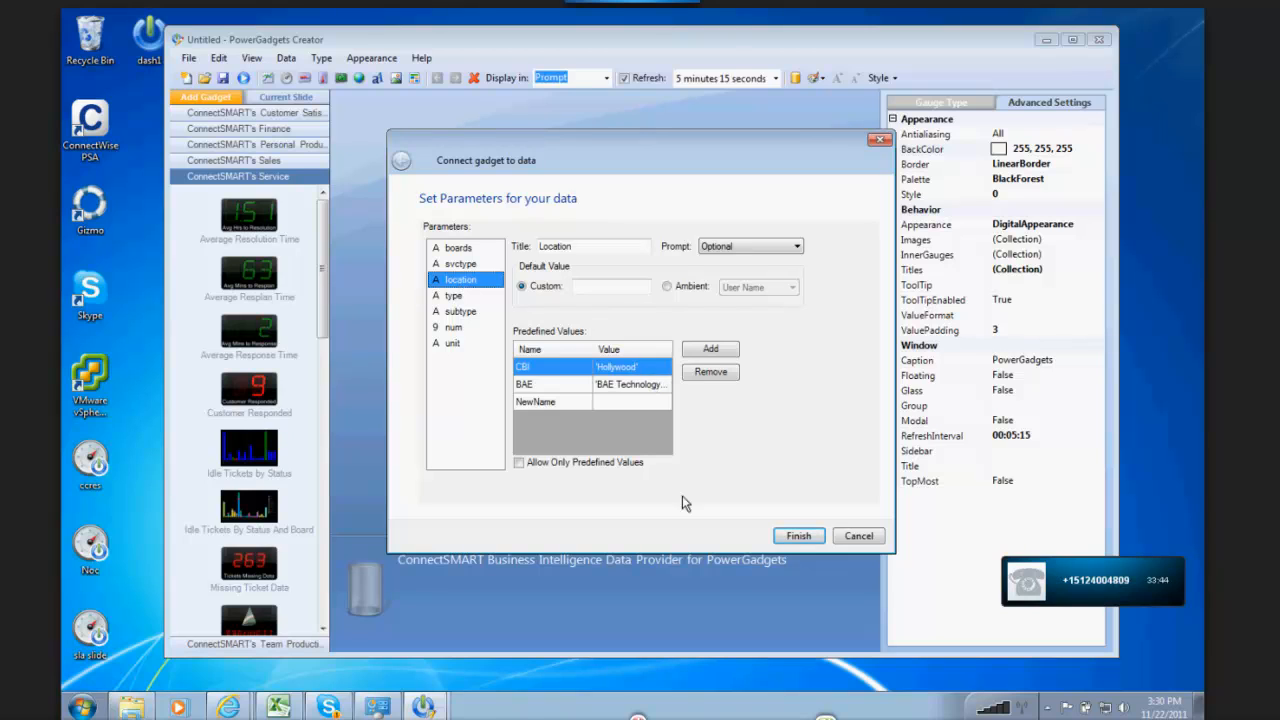
{"action": "left_click", "coordinate": [797, 537]}
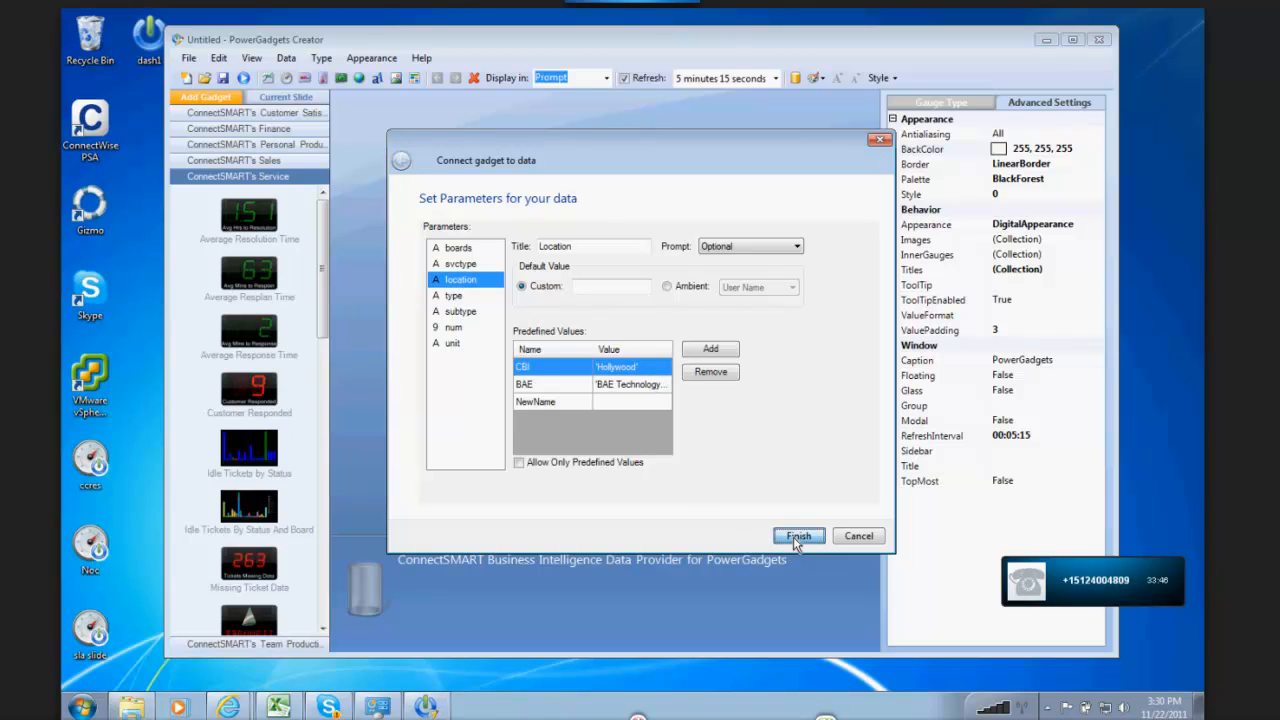
Step: Run the gadget, try BAE as the location in its parameters, cancel the choice and close the running gadget
{"action": "left_click", "coordinate": [244, 78]}
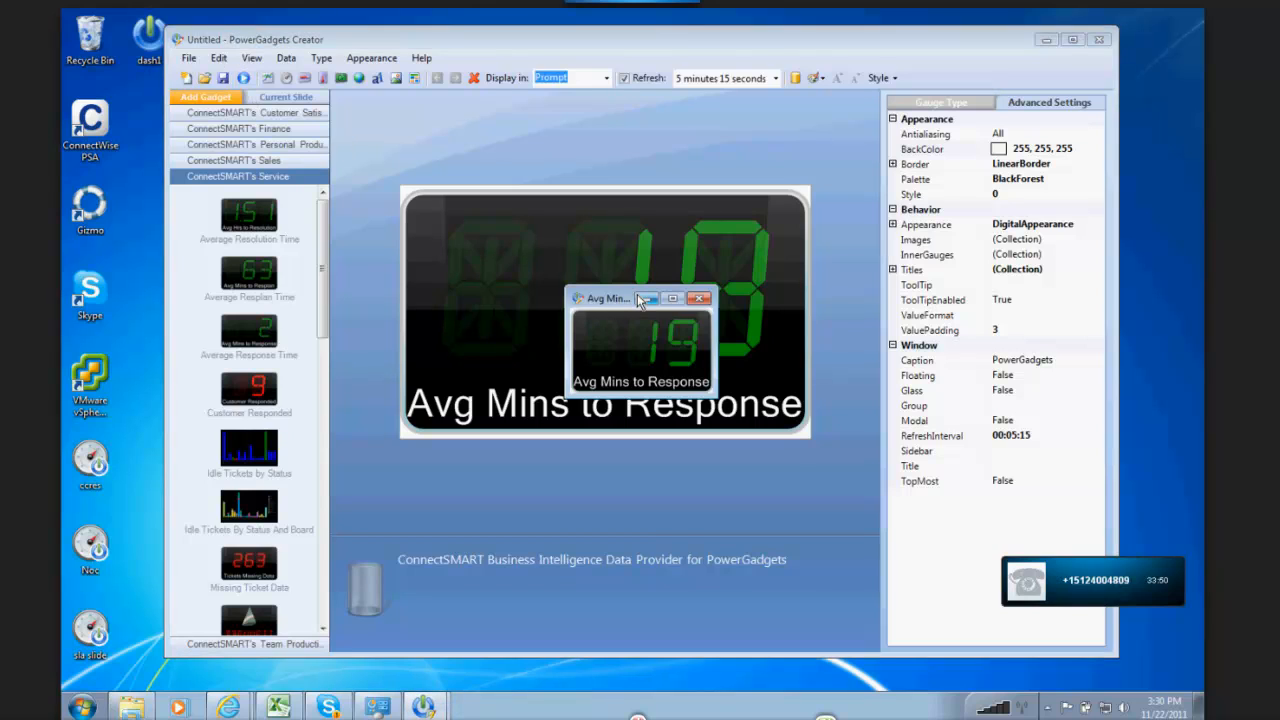
{"action": "double_click", "coordinate": [679, 347]}
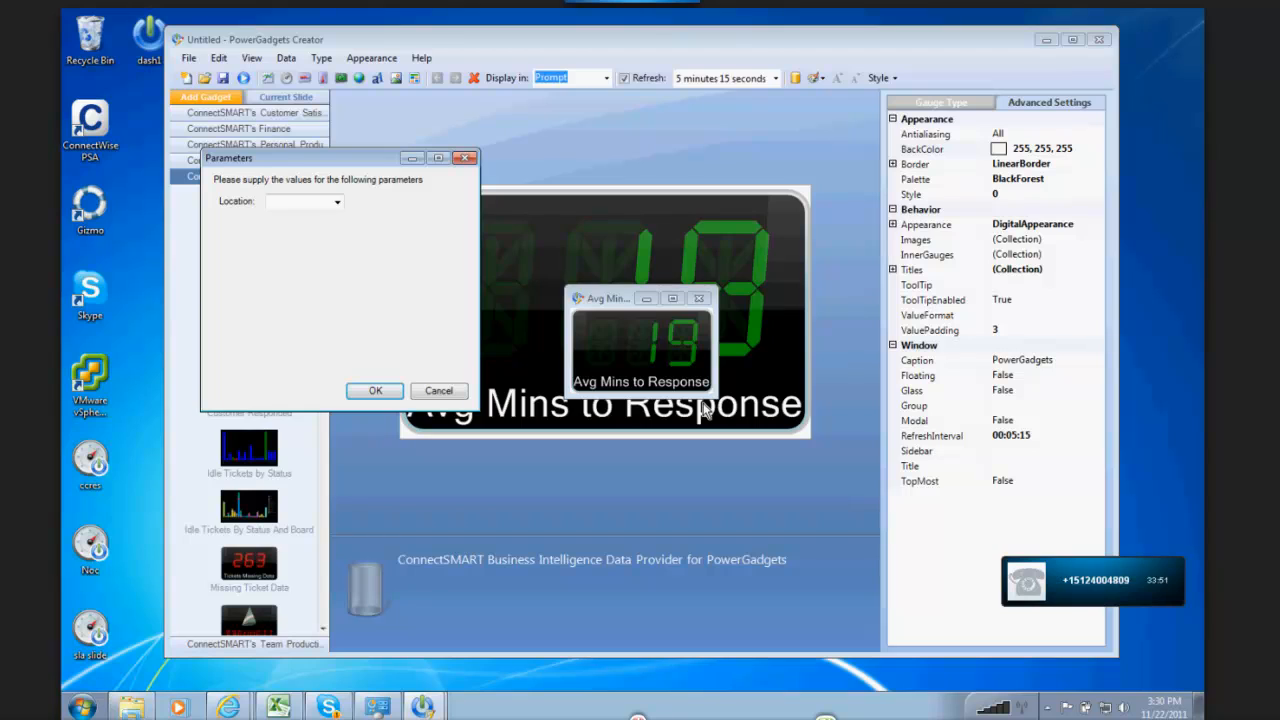
{"action": "left_click", "coordinate": [337, 201]}
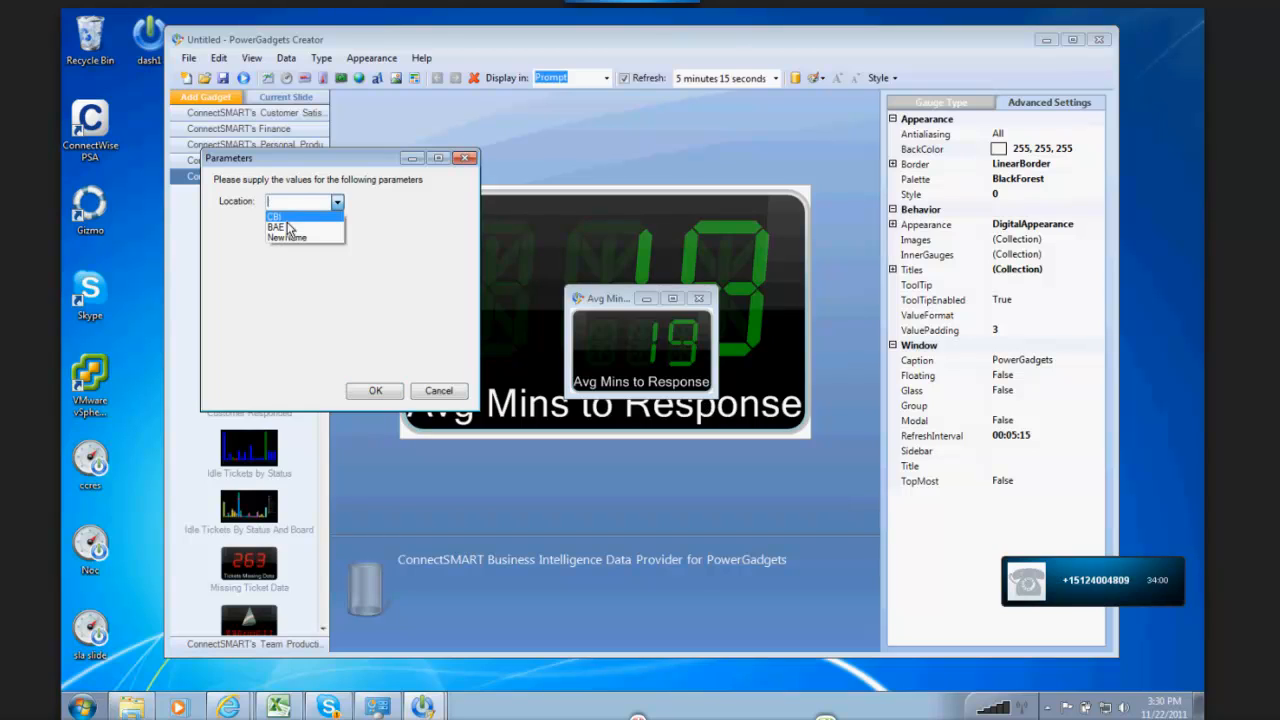
{"action": "left_click", "coordinate": [284, 224]}
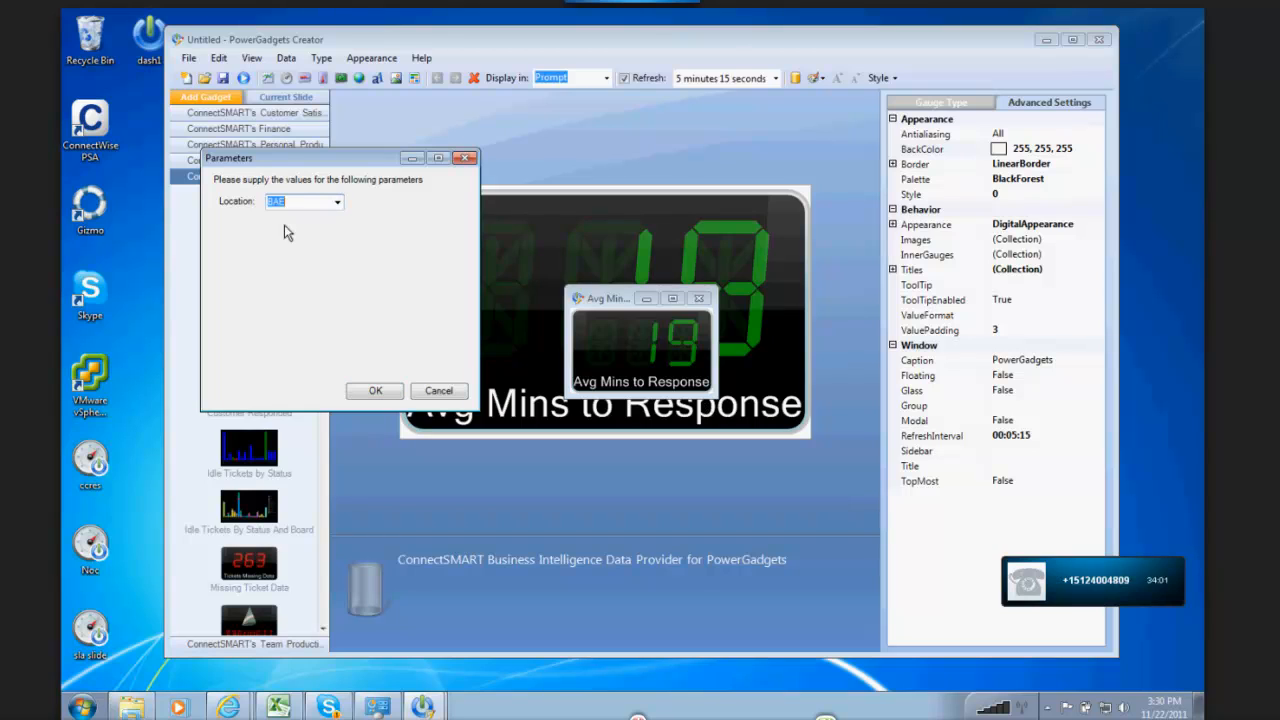
{"action": "left_click", "coordinate": [440, 390]}
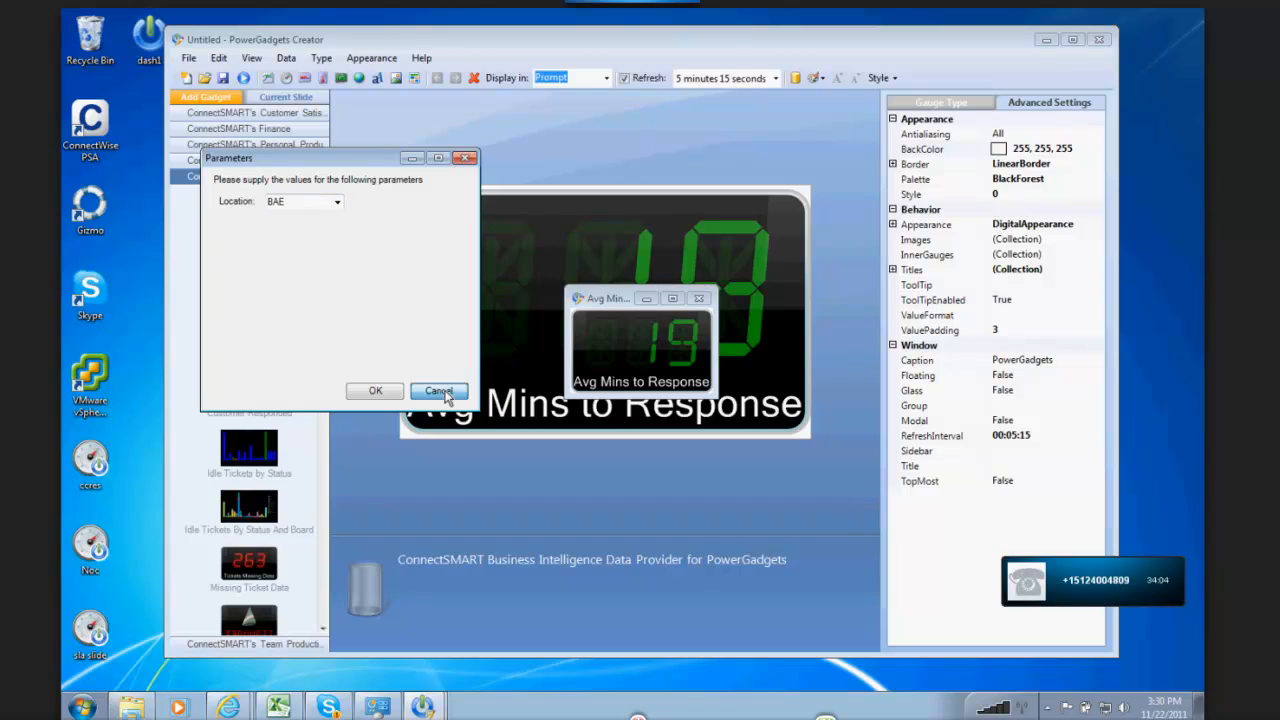
{"action": "left_click", "coordinate": [700, 298]}
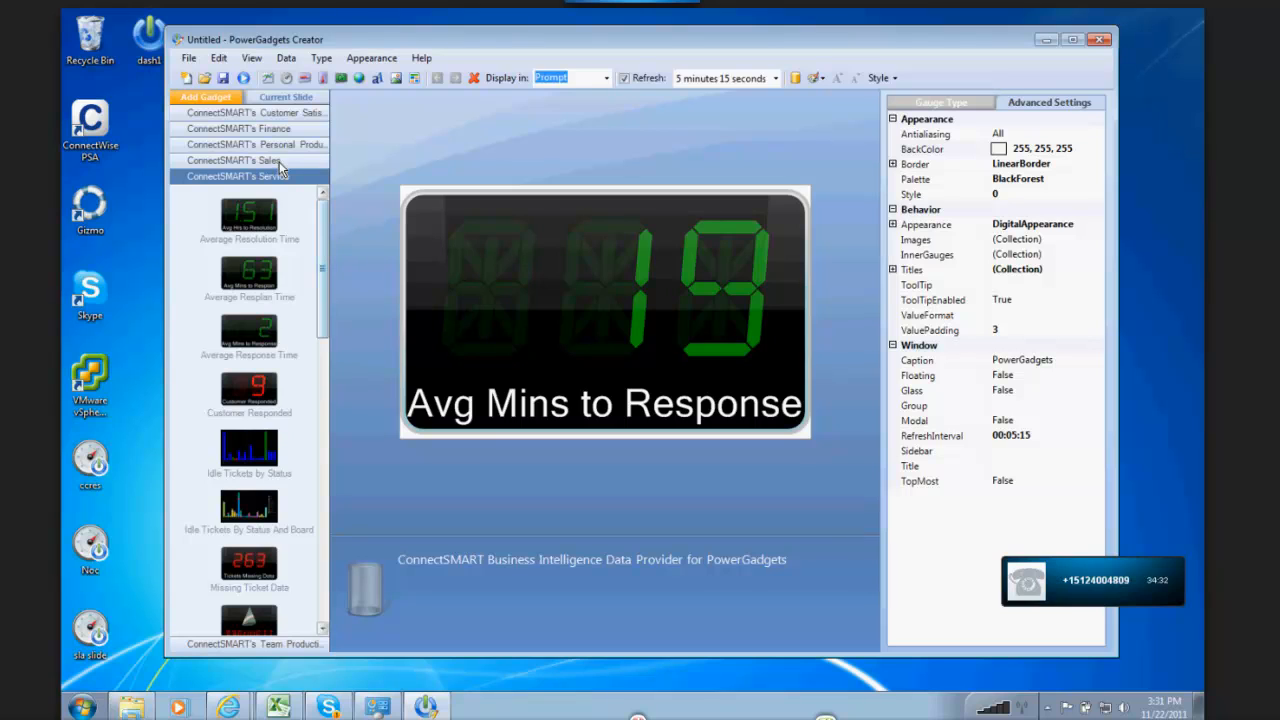
Step: Show the gadgets in ConnectSMART's Customer Satisfaction category
{"action": "left_click", "coordinate": [254, 113]}
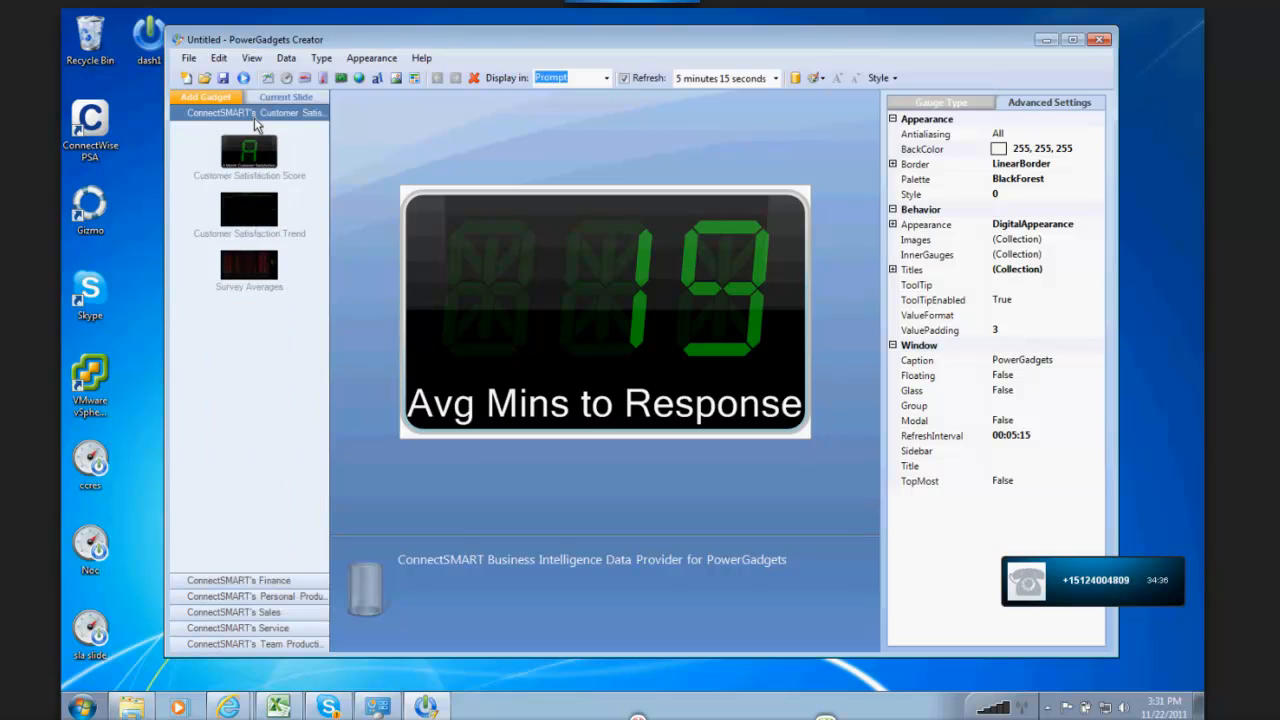
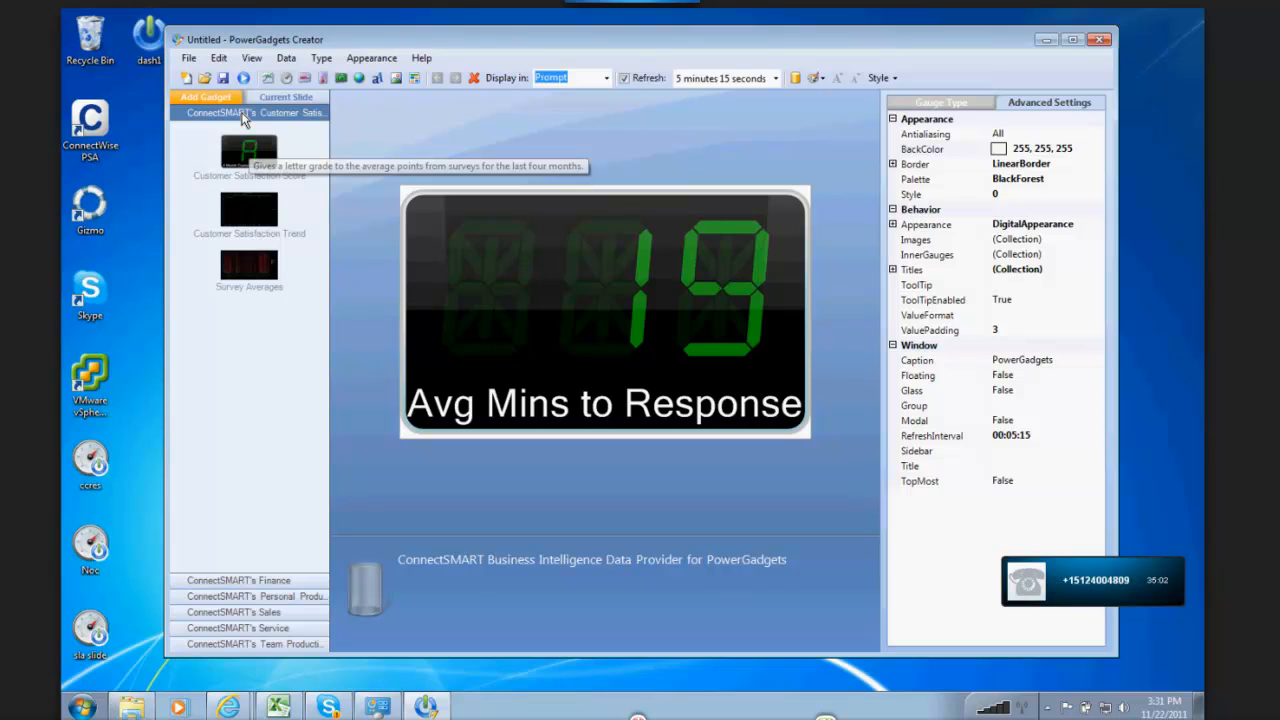
Step: Load the Customer Satisfaction Score gadget and set the default value of its variance parameter to 50
{"action": "left_click", "coordinate": [254, 176]}
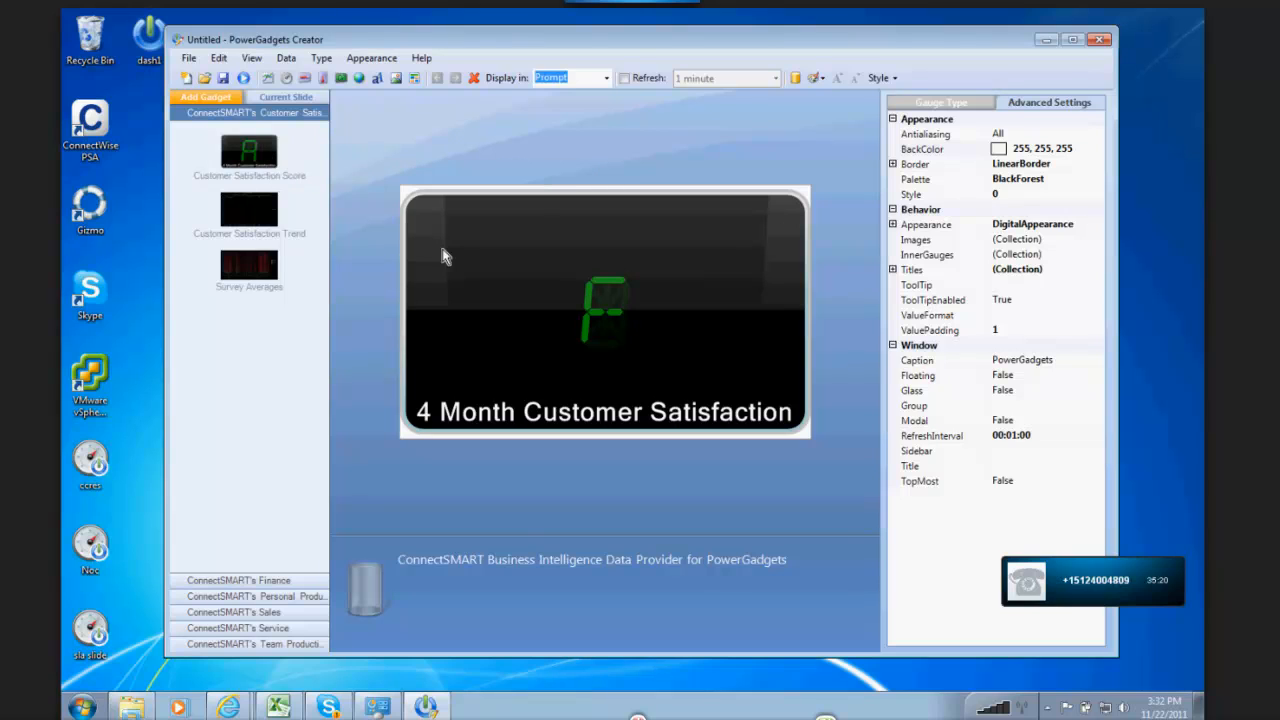
{"action": "left_click", "coordinate": [287, 59]}
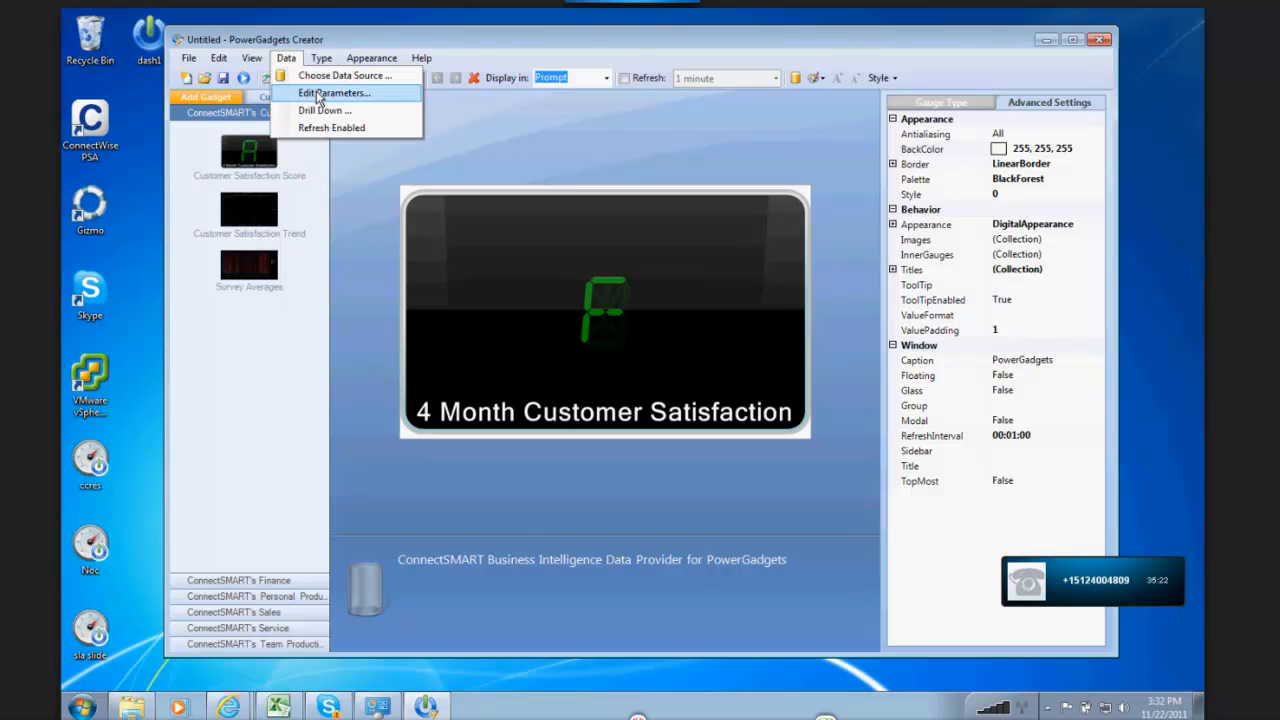
{"action": "left_click", "coordinate": [317, 95]}
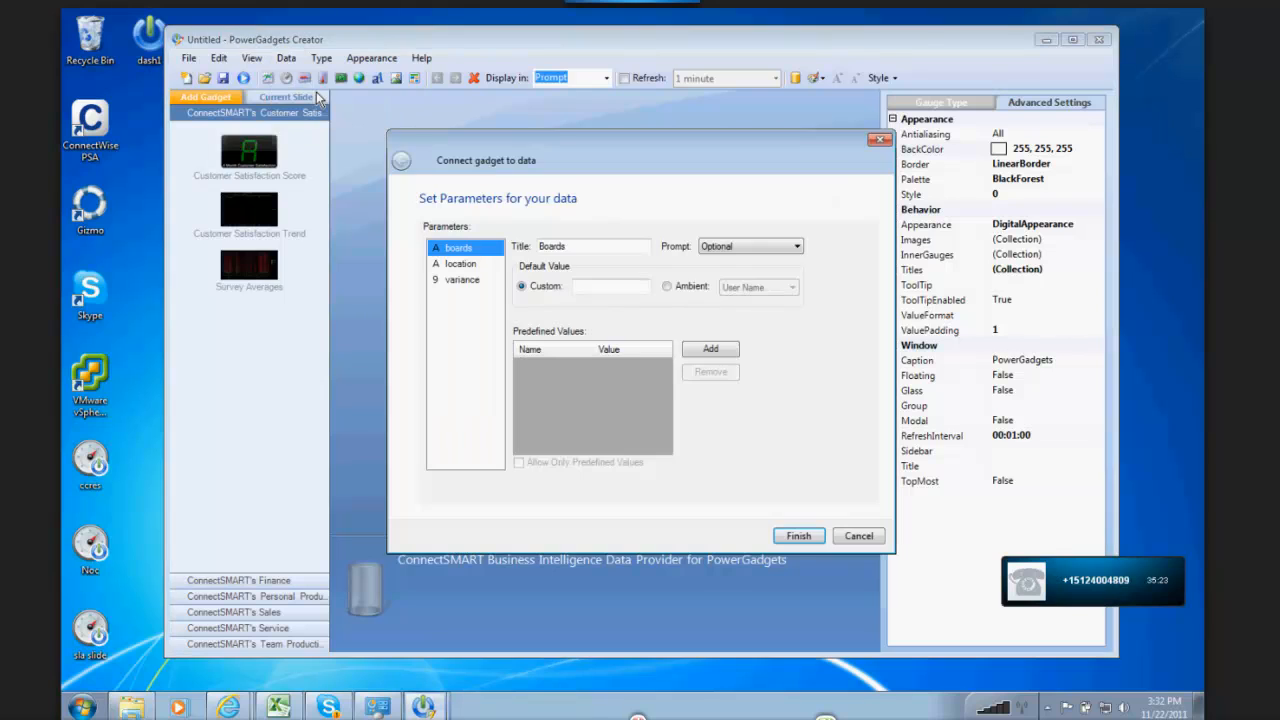
{"action": "left_click", "coordinate": [463, 280]}
{"action": "left_click_drag", "start_coordinate": [572, 163], "coordinate": [838, 119]}
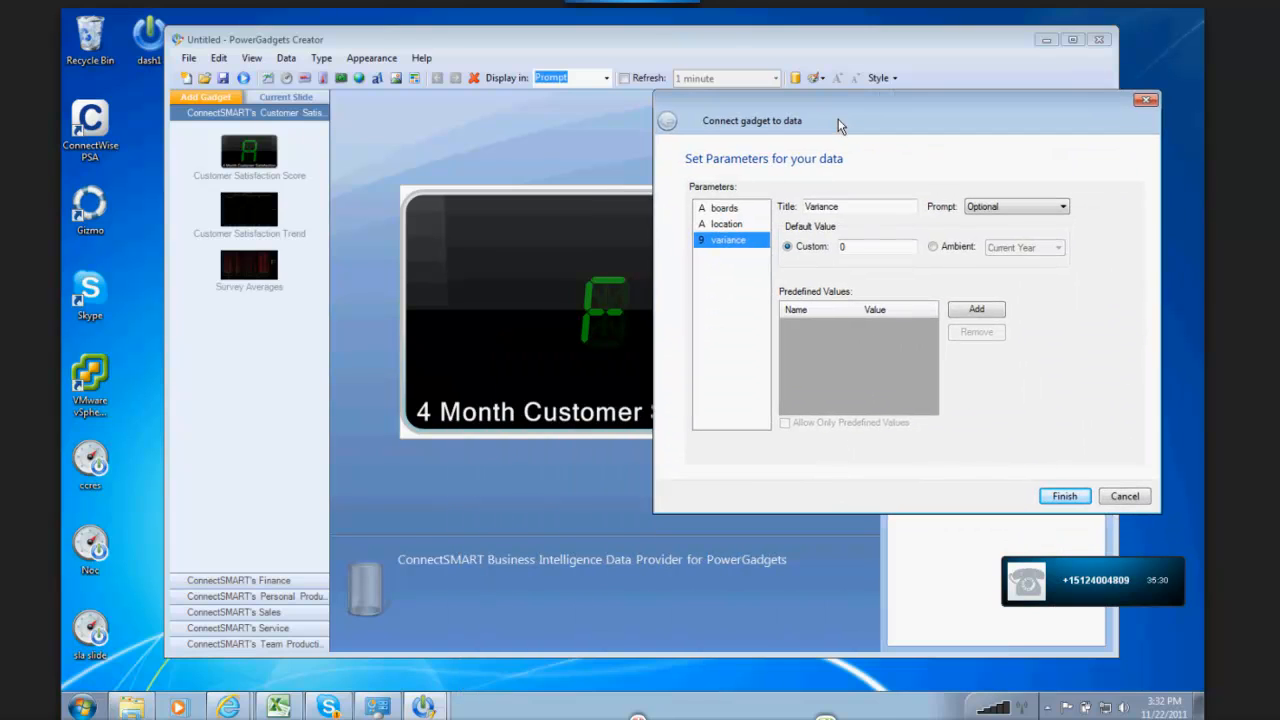
{"action": "double_click", "coordinate": [864, 249]}
{"action": "type", "text": "50"}
{"action": "left_click", "coordinate": [1065, 496]}
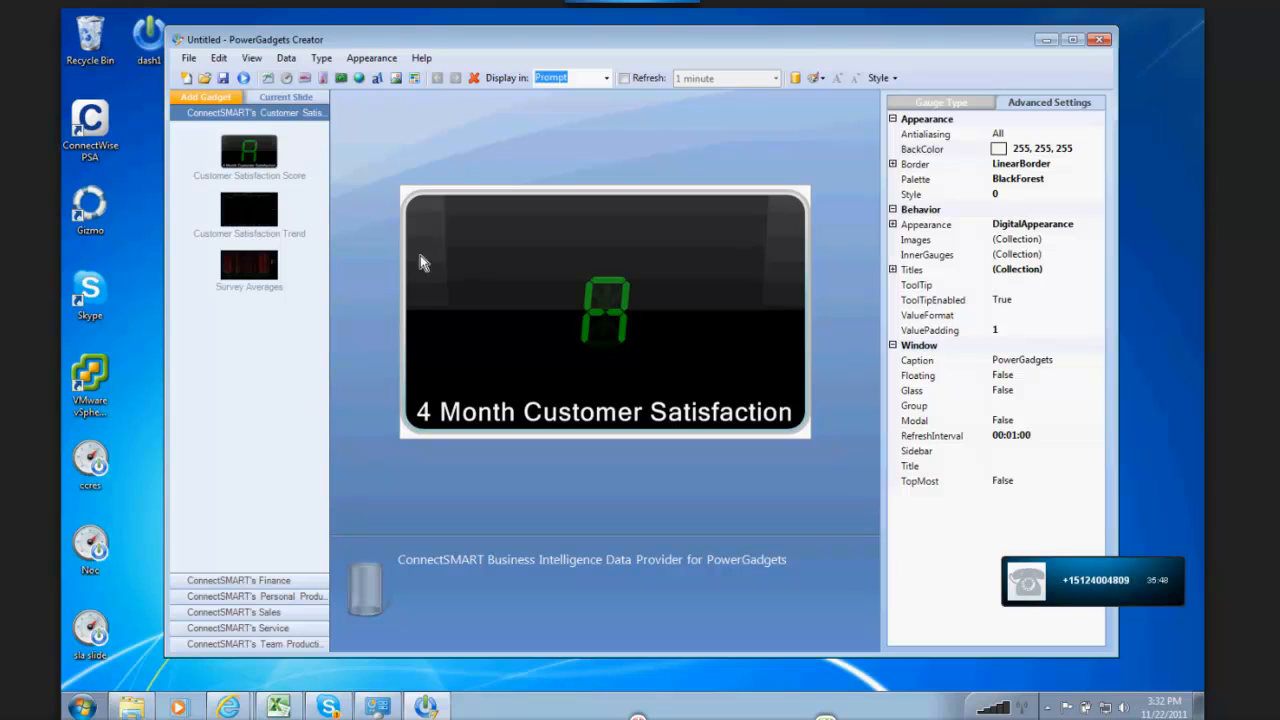
{"action": "left_click", "coordinate": [228, 60]}
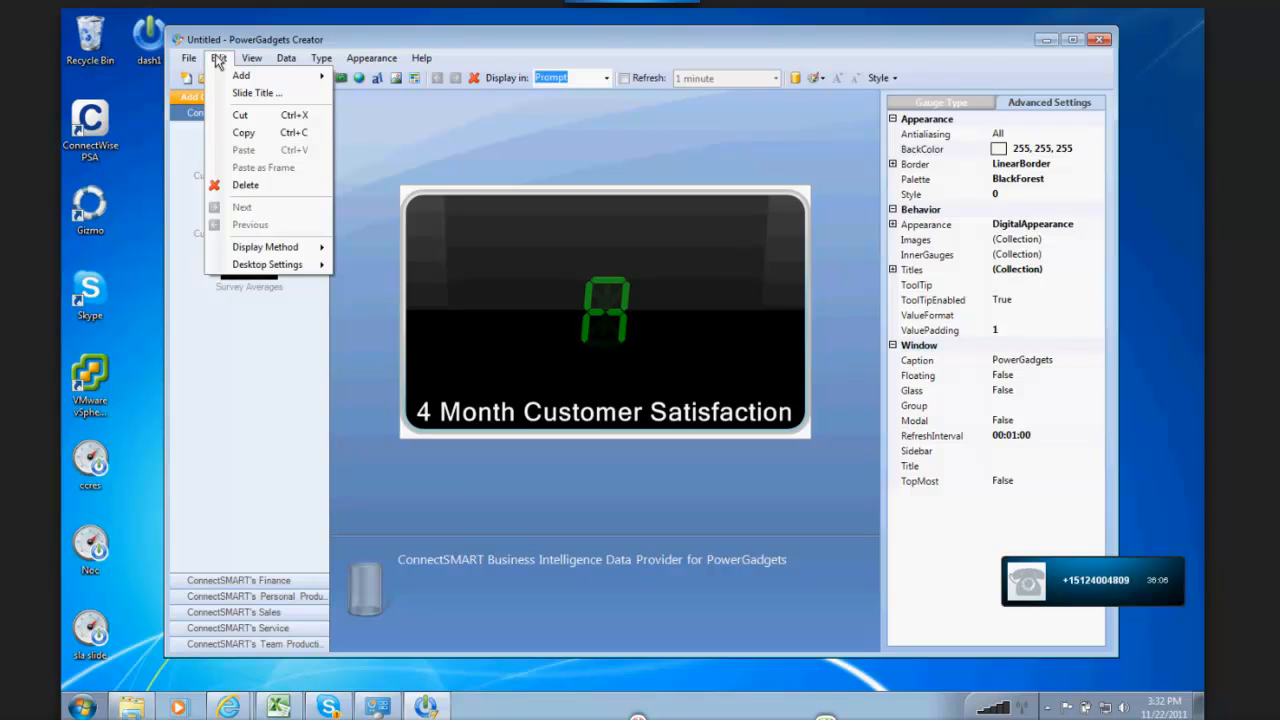
{"action": "mouse_move", "coordinate": [259, 84]}
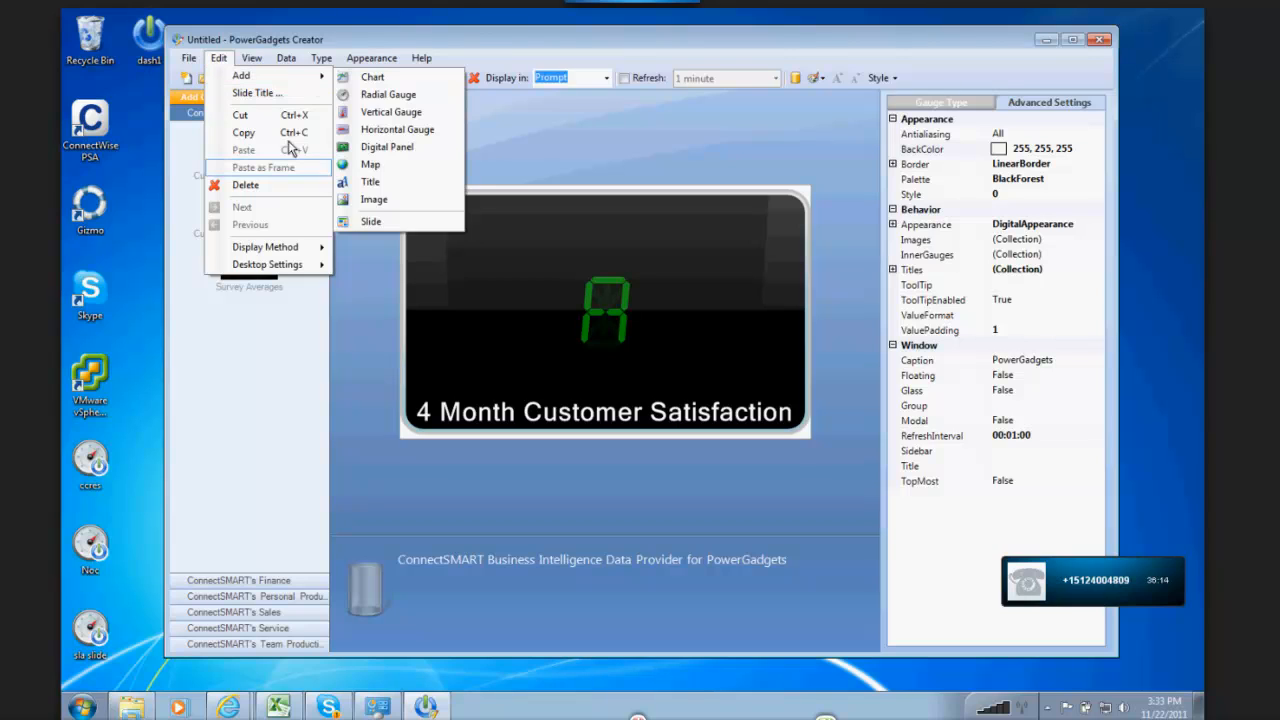
{"action": "mouse_move", "coordinate": [300, 247]}
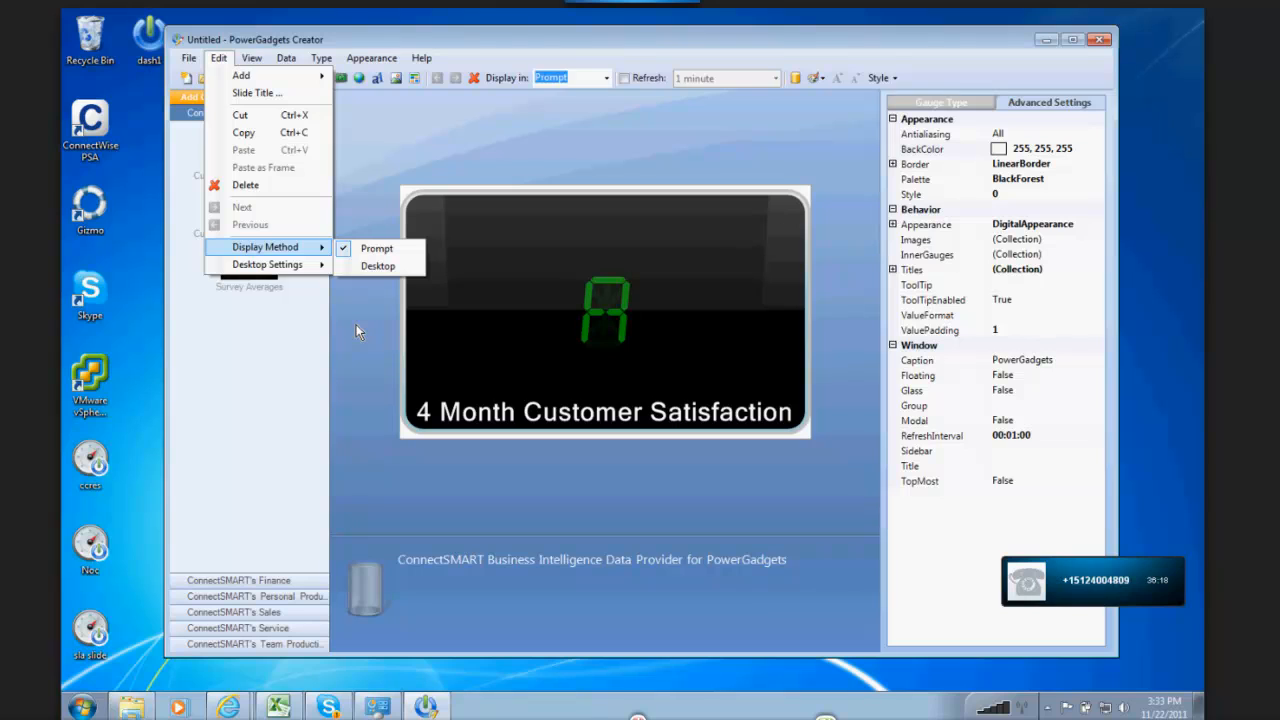
{"action": "key", "text": "Escape"}
{"action": "key", "text": "Escape"}
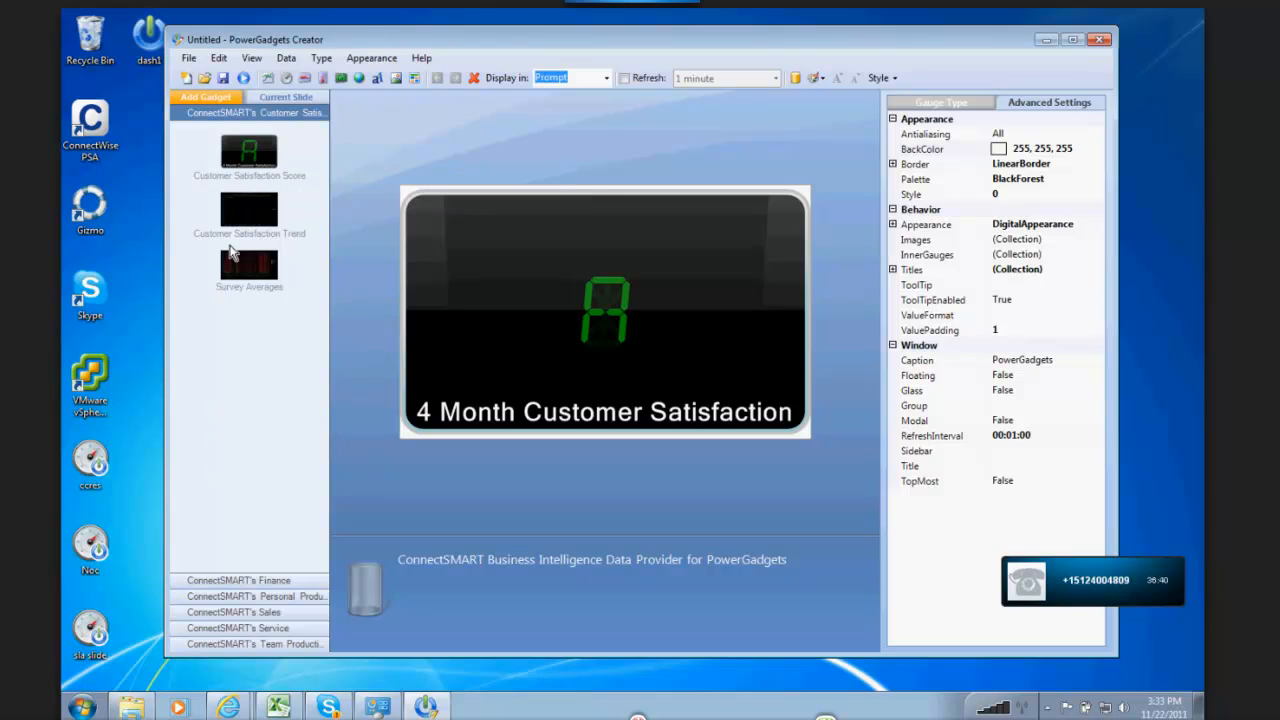
Step: Look through the gadgets in ConnectSMART's Finance category
{"action": "left_click", "coordinate": [231, 582]}
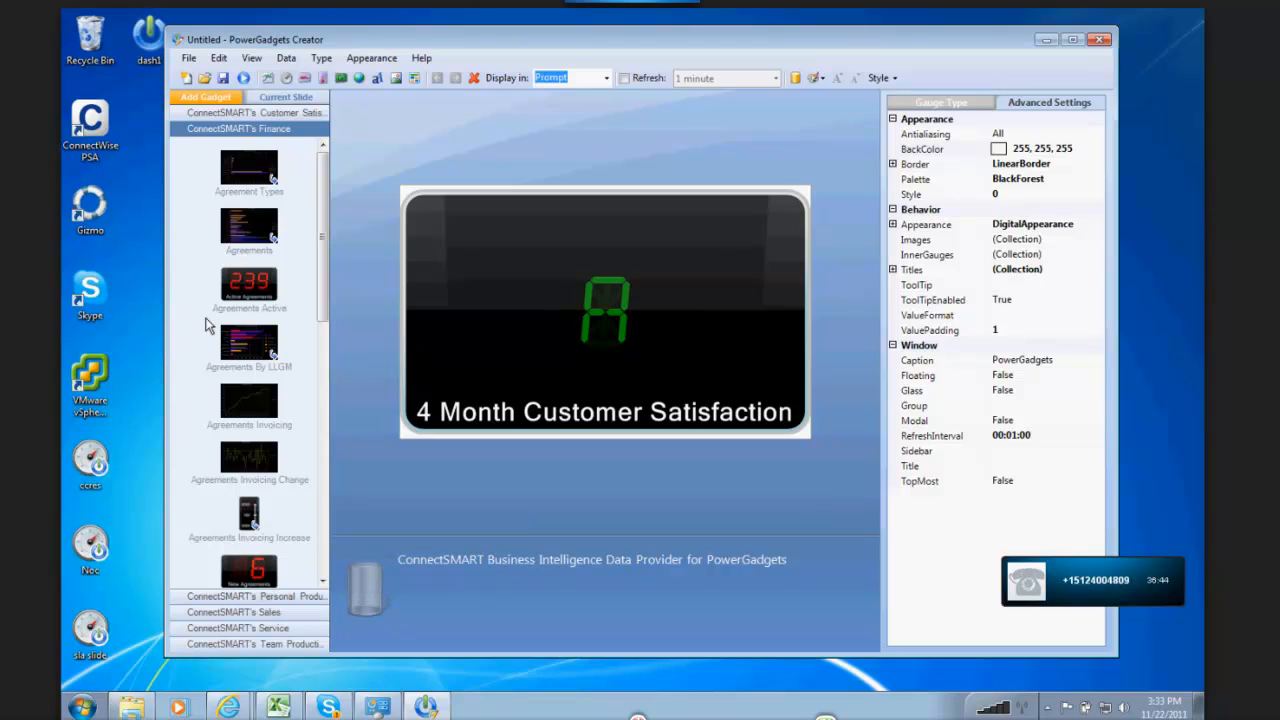
{"action": "left_click_drag", "start_coordinate": [325, 169], "coordinate": [347, 460]}
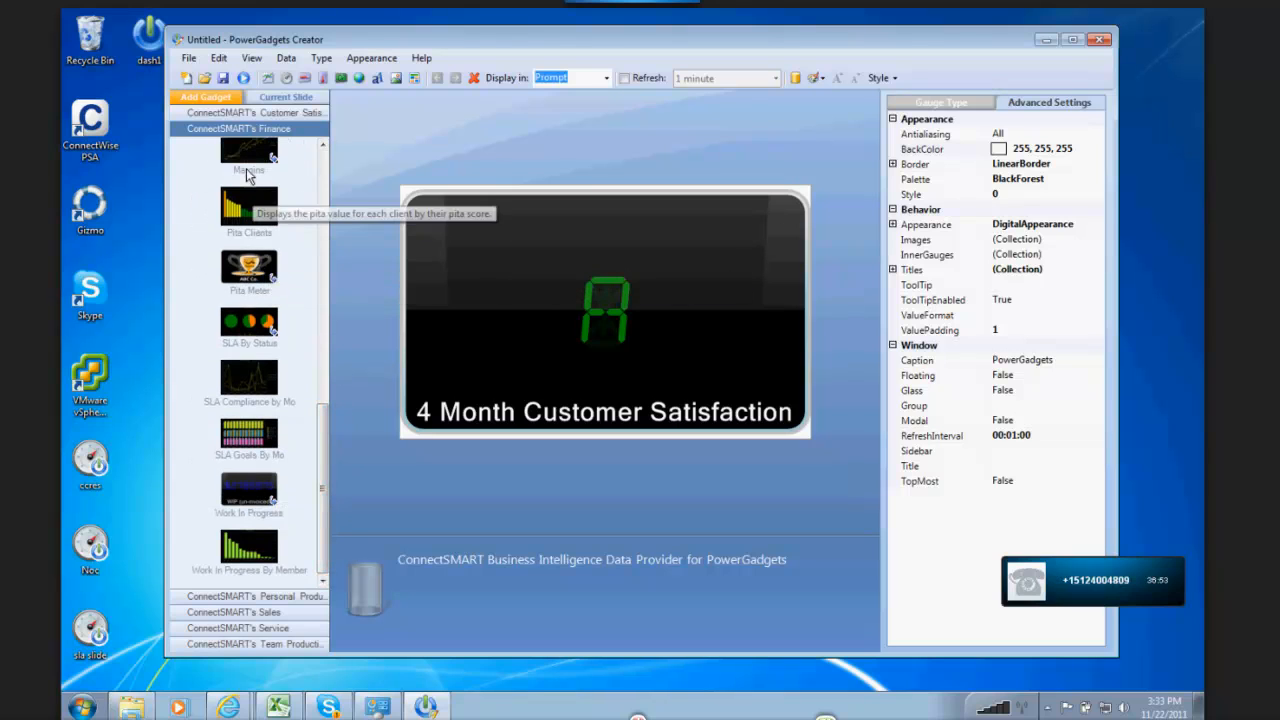
{"action": "left_click_drag", "start_coordinate": [323, 445], "coordinate": [330, 410]}
Step: Show ConnectSMART's Personal Productivity gadgets and start a new blank gadget without saving the current one
{"action": "left_click", "coordinate": [255, 597]}
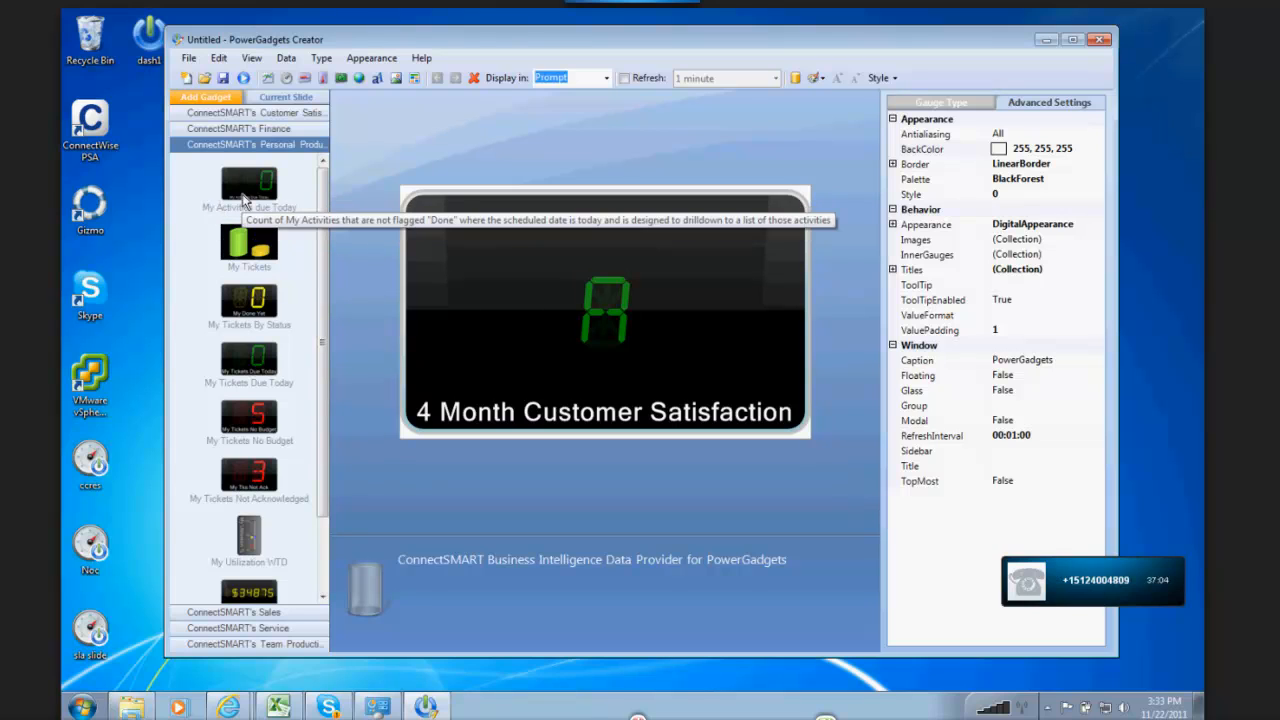
{"action": "left_click", "coordinate": [186, 78]}
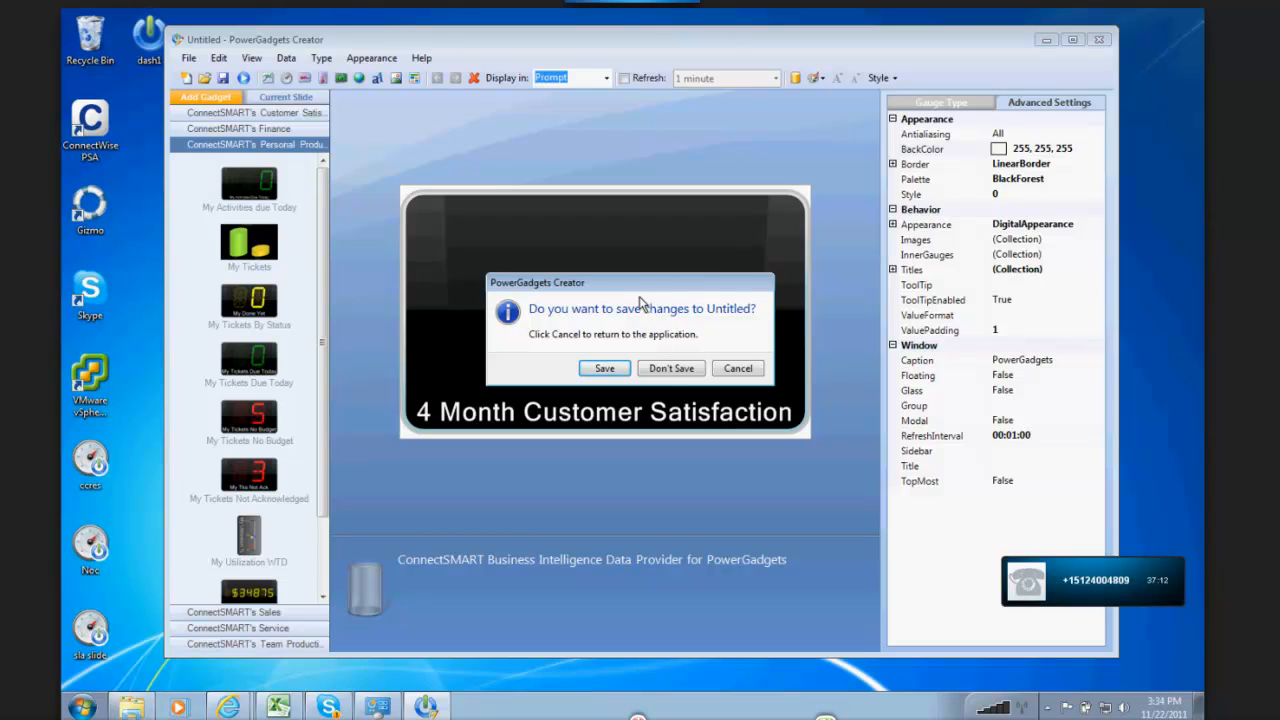
{"action": "left_click", "coordinate": [647, 370]}
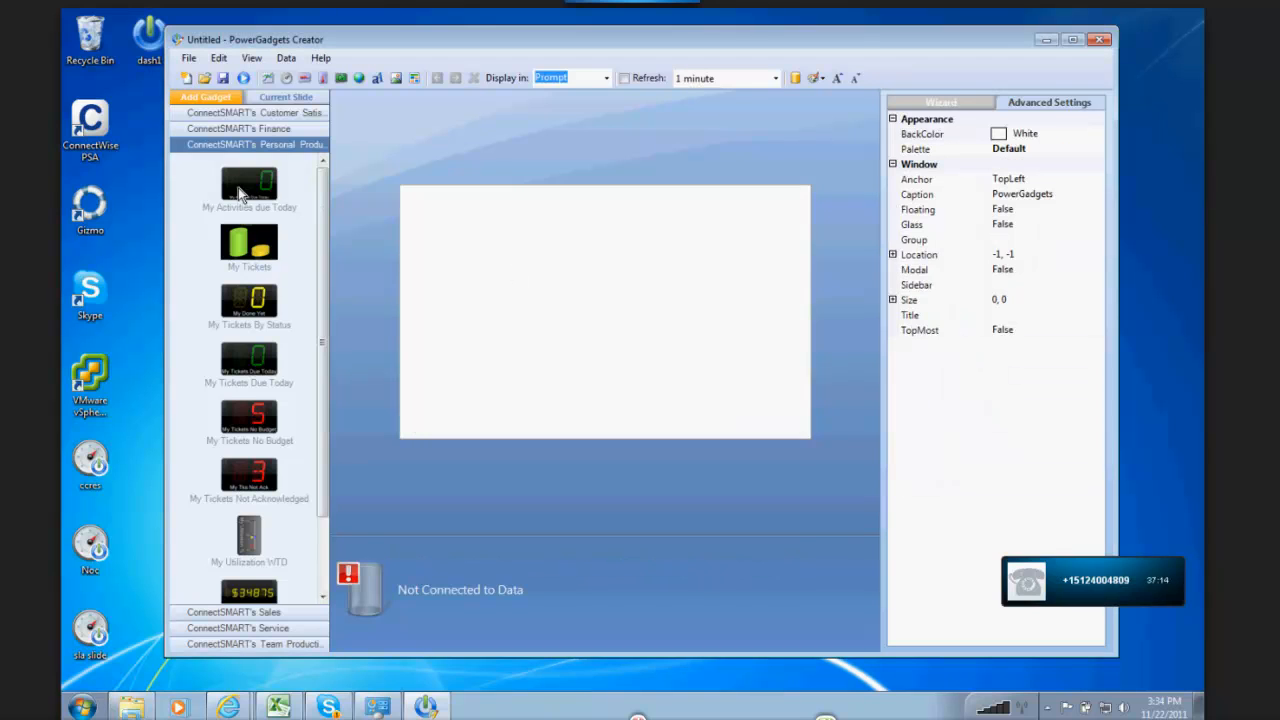
Step: Add the My Activities due Today, My Tickets Due Today, My Tickets and My Tickets By Status gadgets, and stretch the chart under all counters
{"action": "double_click", "coordinate": [238, 188]}
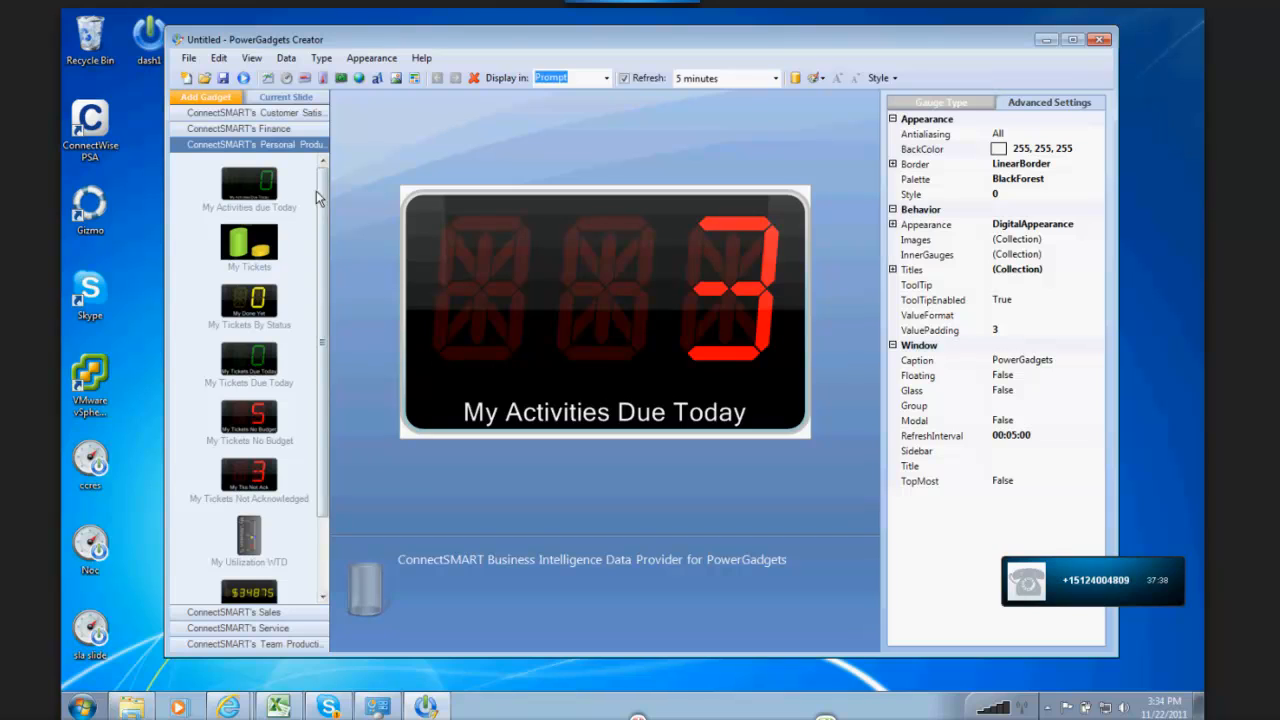
{"action": "double_click", "coordinate": [247, 362]}
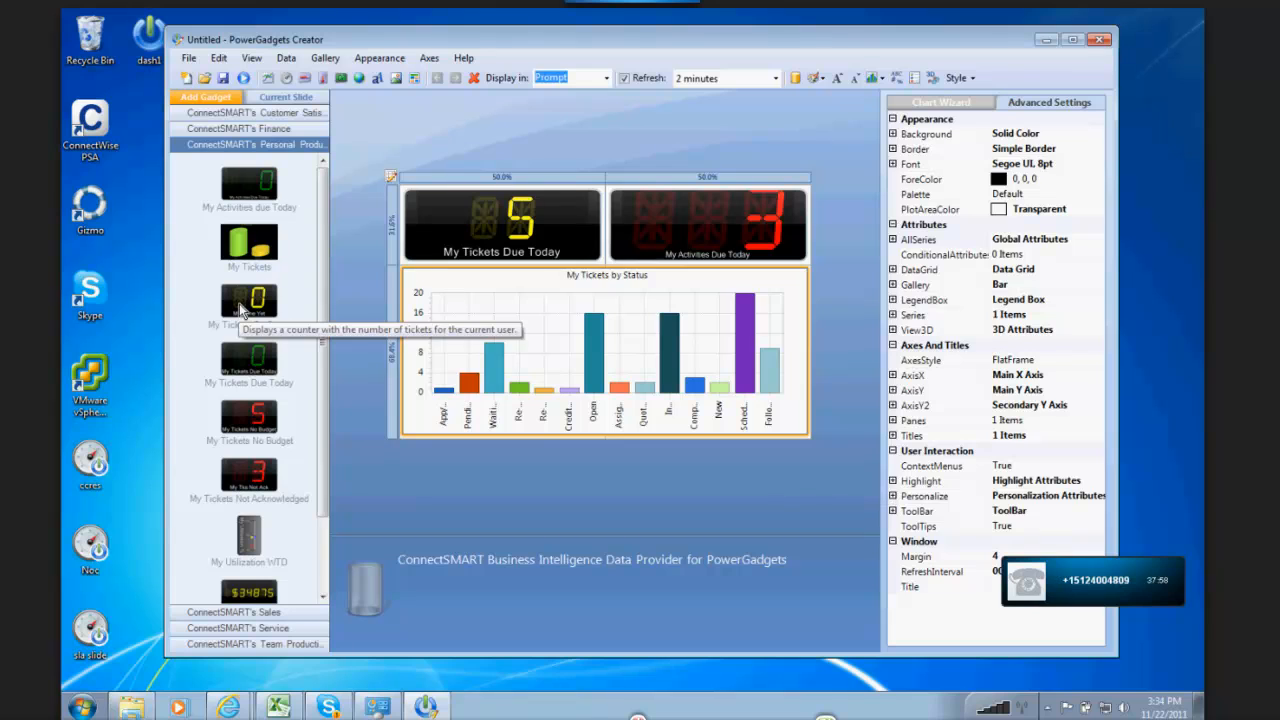
{"action": "double_click", "coordinate": [248, 300]}
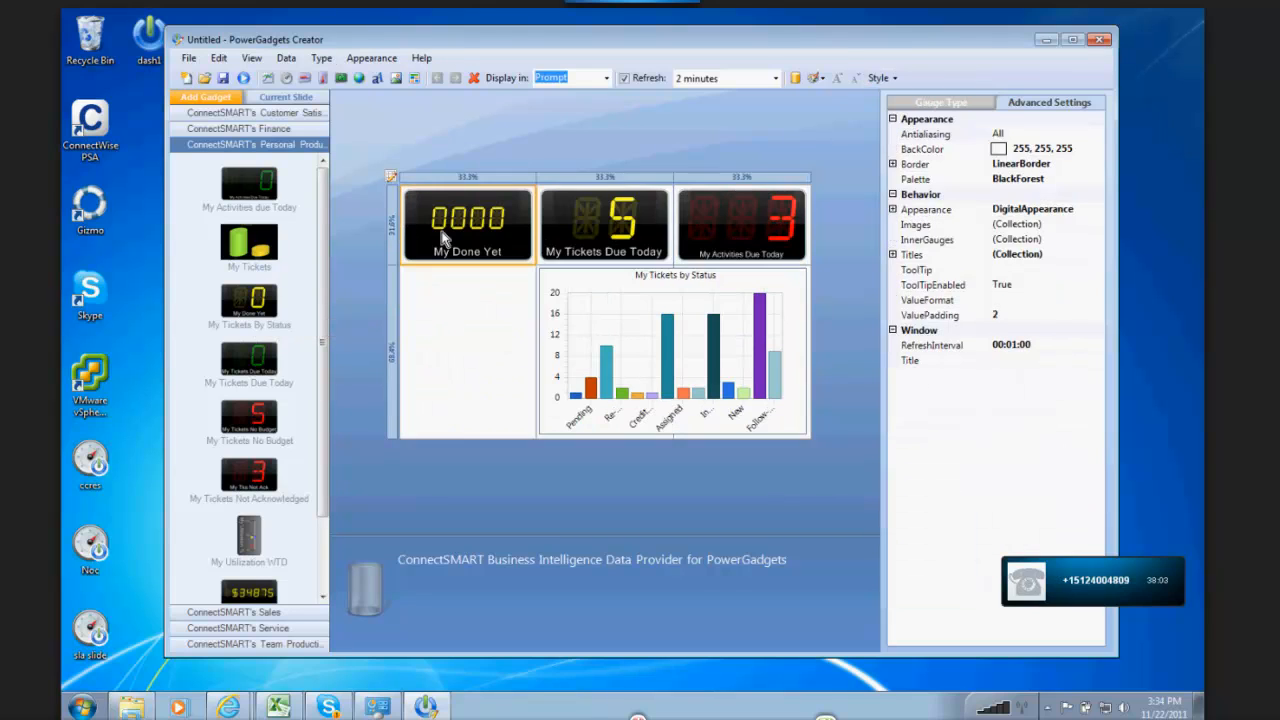
{"action": "left_click", "coordinate": [605, 315]}
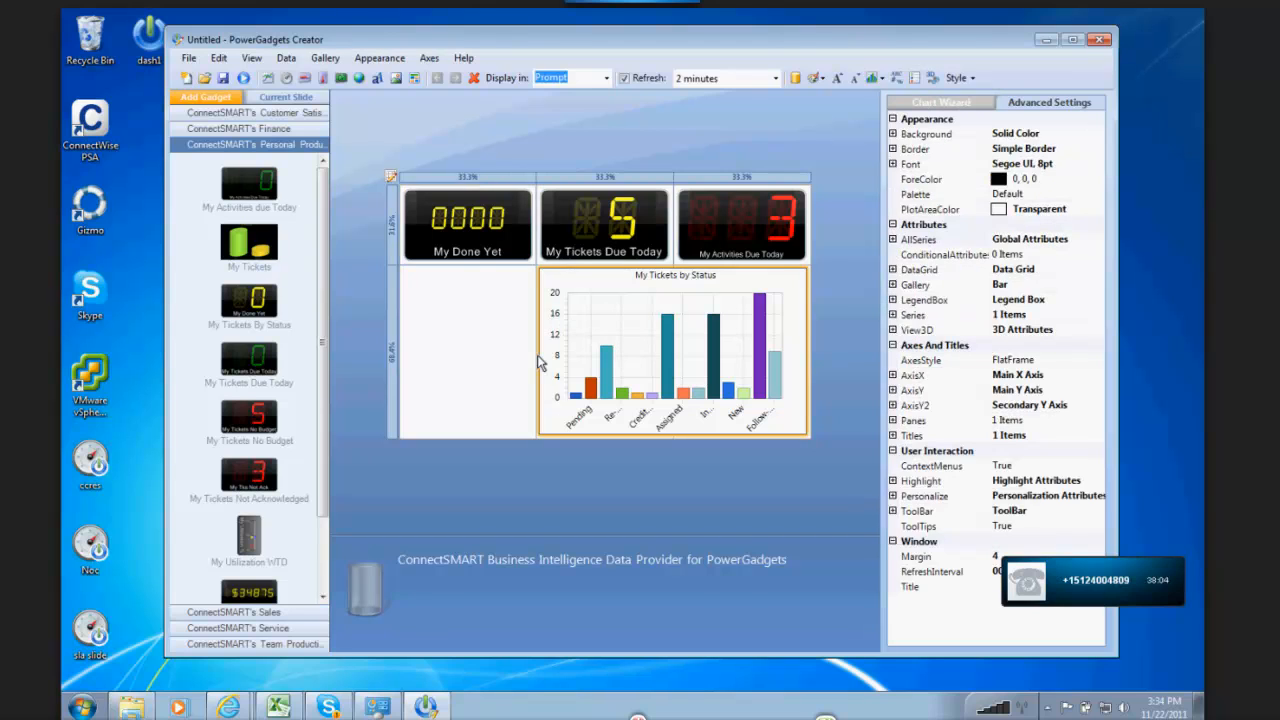
{"action": "left_click_drag", "start_coordinate": [538, 367], "coordinate": [398, 367]}
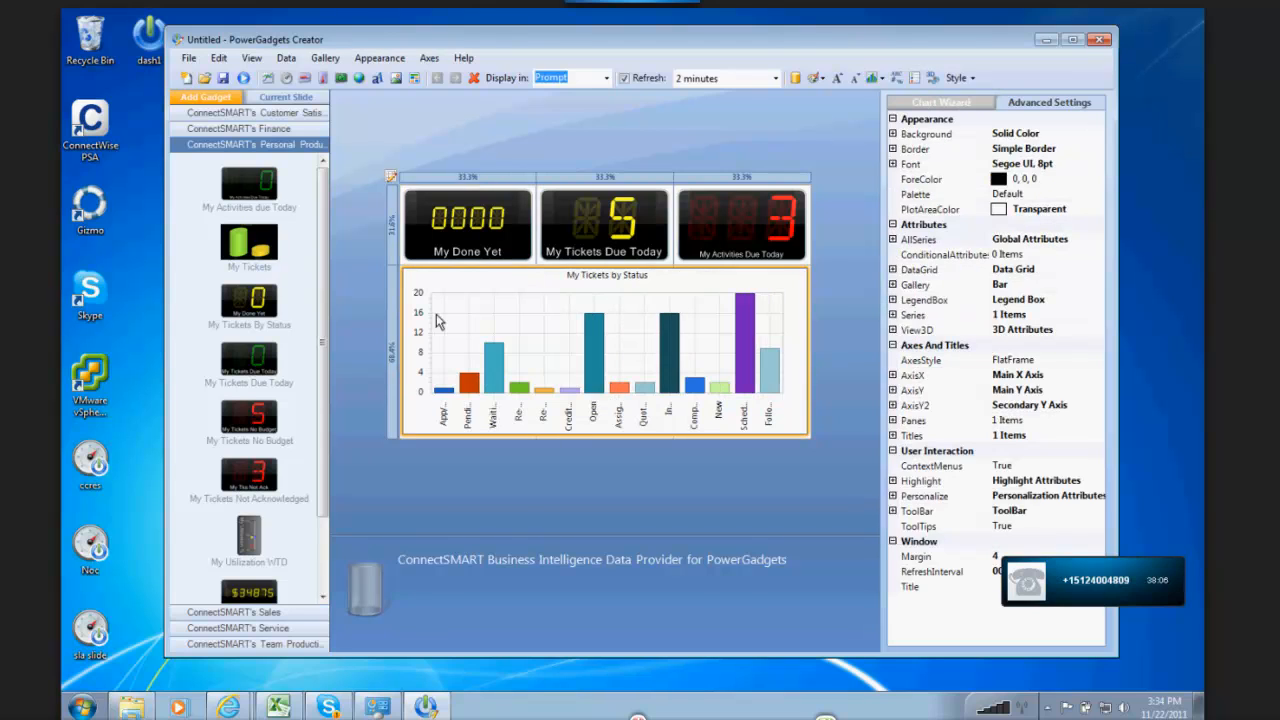
Step: Set the default value of the My Done Yet counter's status parameter to In Progress
{"action": "right_click", "coordinate": [452, 230]}
{"action": "key", "text": "Escape"}
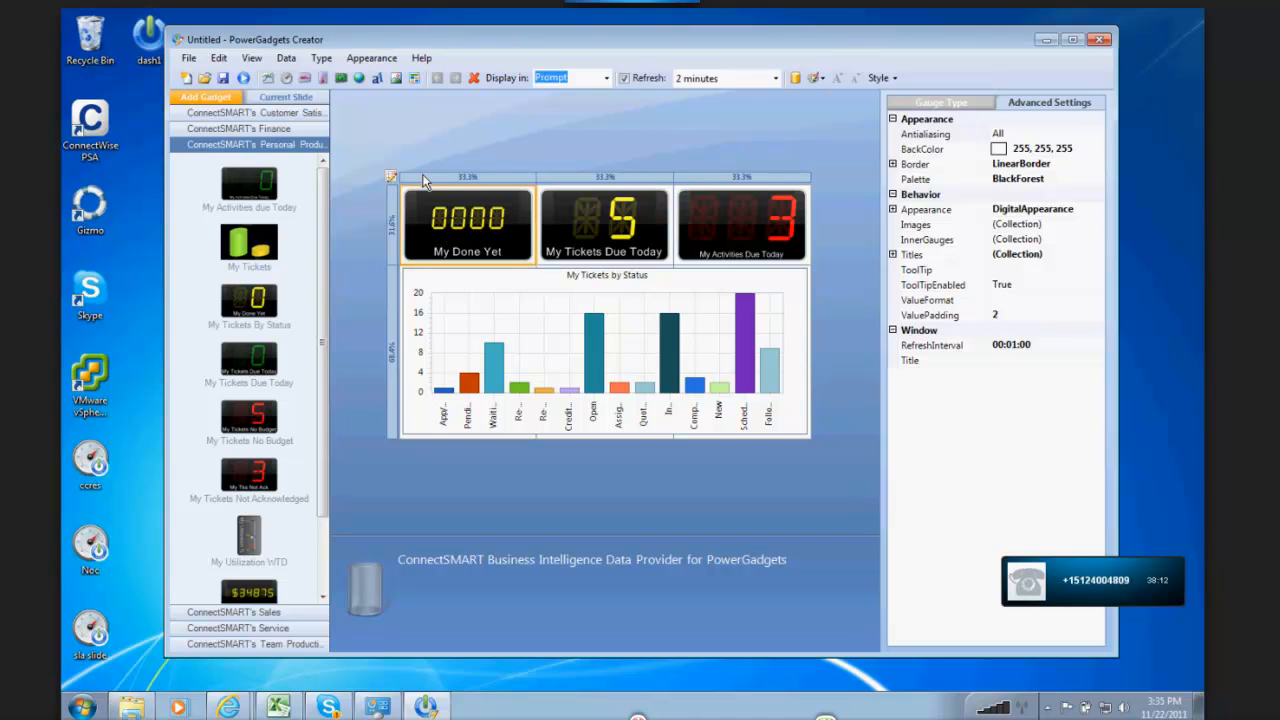
{"action": "left_click", "coordinate": [286, 58]}
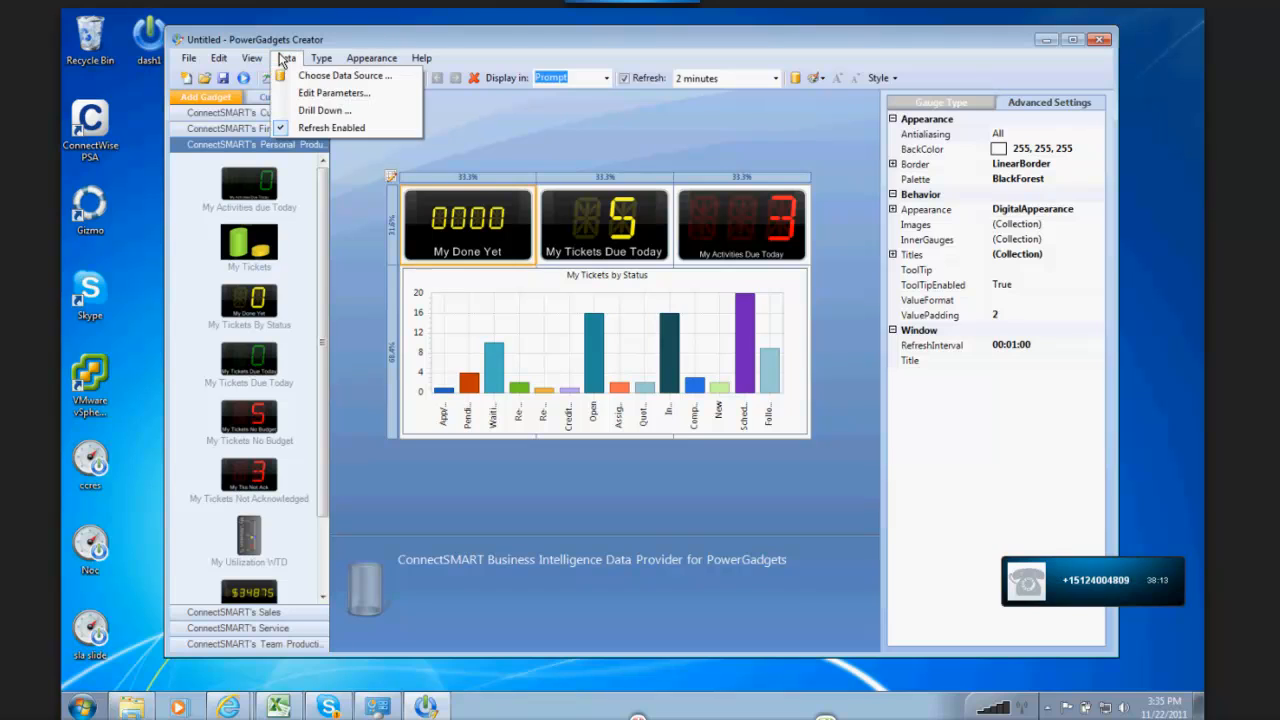
{"action": "left_click", "coordinate": [330, 93]}
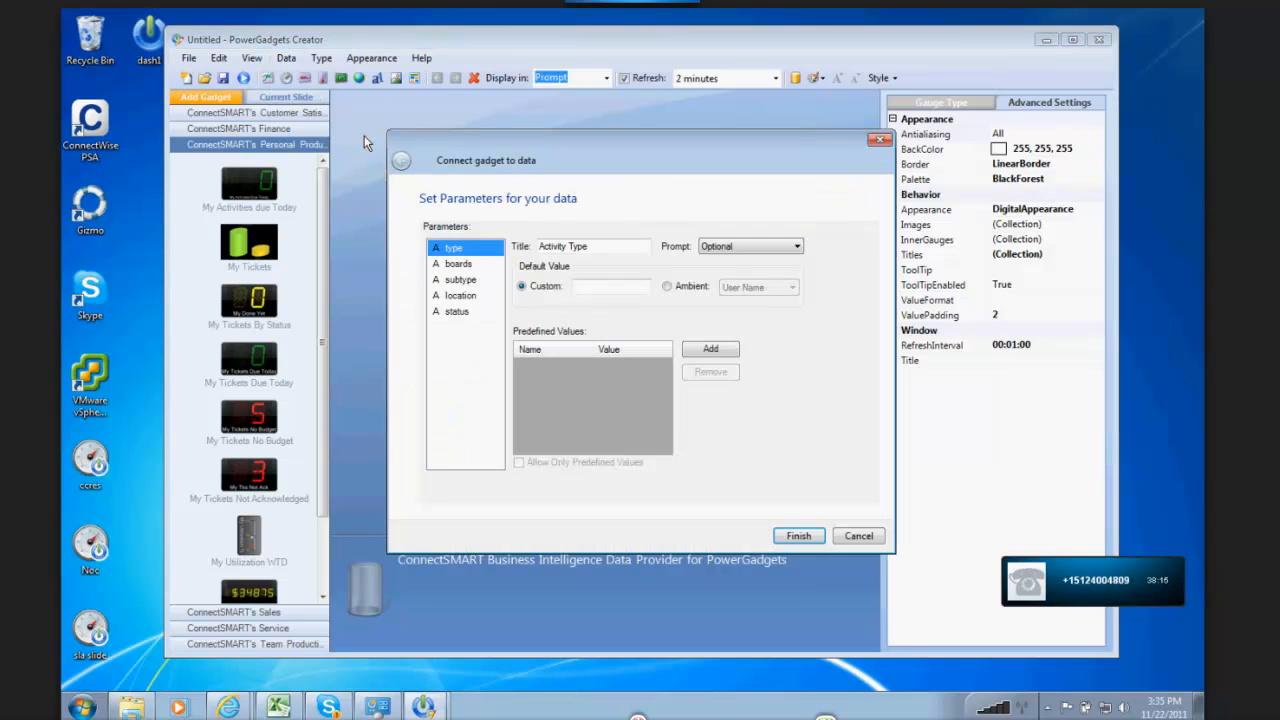
{"action": "left_click", "coordinate": [456, 311]}
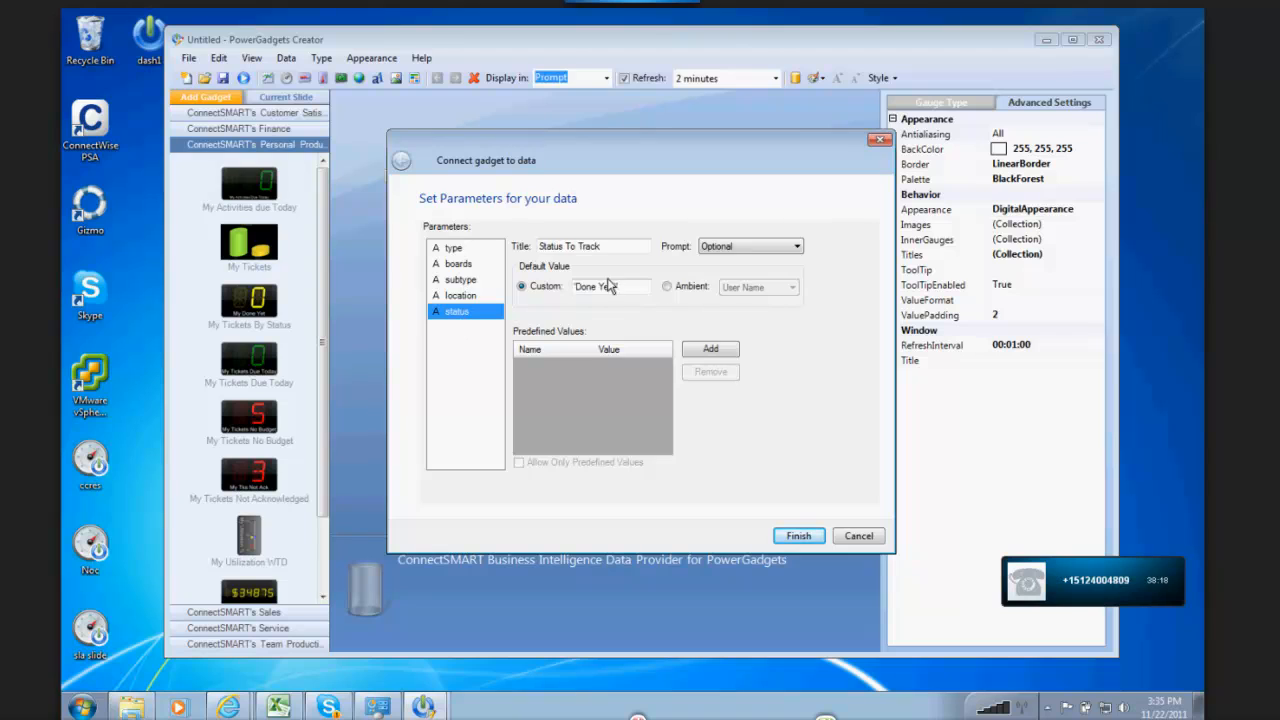
{"action": "left_click_drag", "start_coordinate": [616, 286], "coordinate": [572, 288]}
{"action": "type", "text": "In Progress"}
{"action": "left_click", "coordinate": [798, 536]}
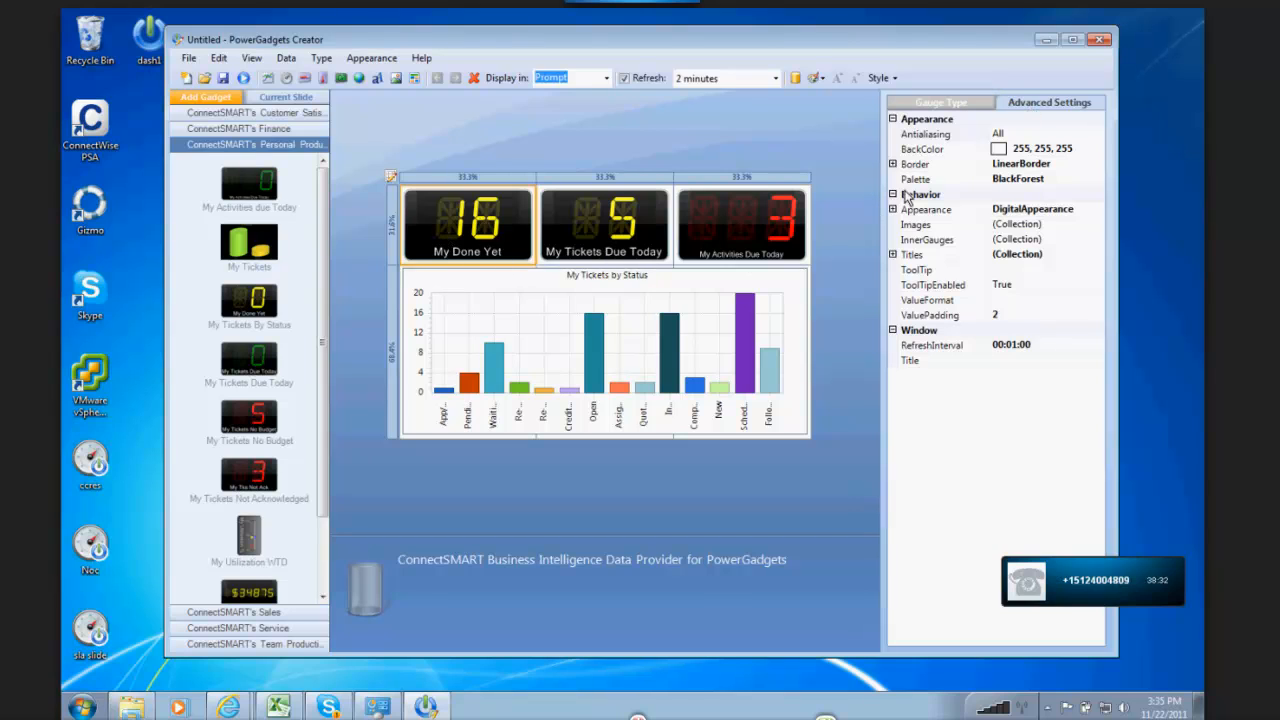
Step: Change the title text of the My Done Yet counter to 'In Progress'
{"action": "left_click", "coordinate": [898, 258]}
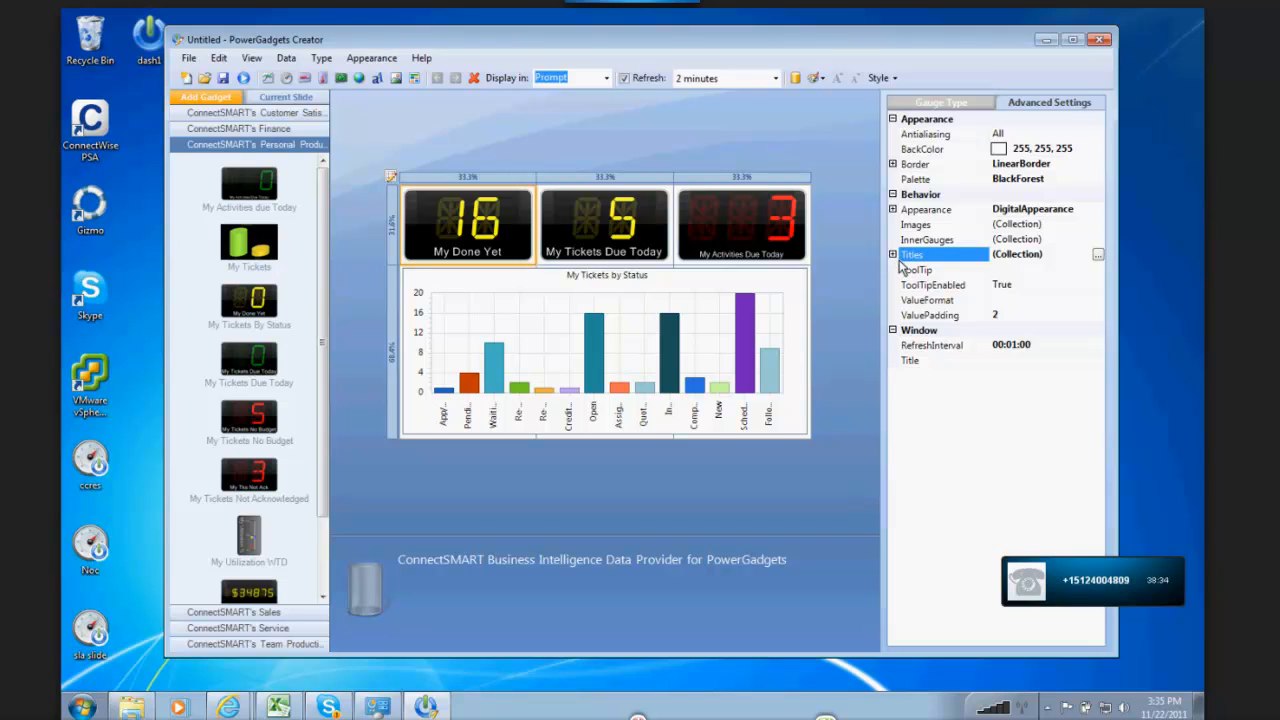
{"action": "left_click", "coordinate": [893, 255]}
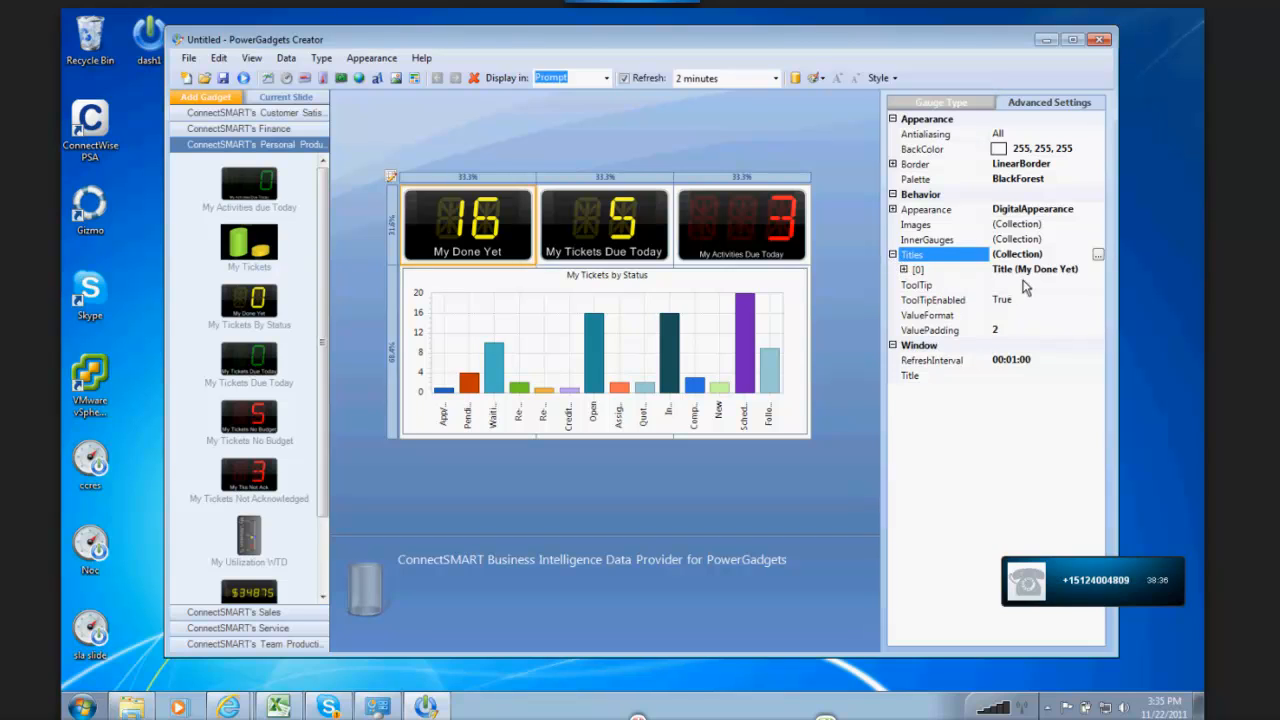
{"action": "left_click", "coordinate": [915, 270]}
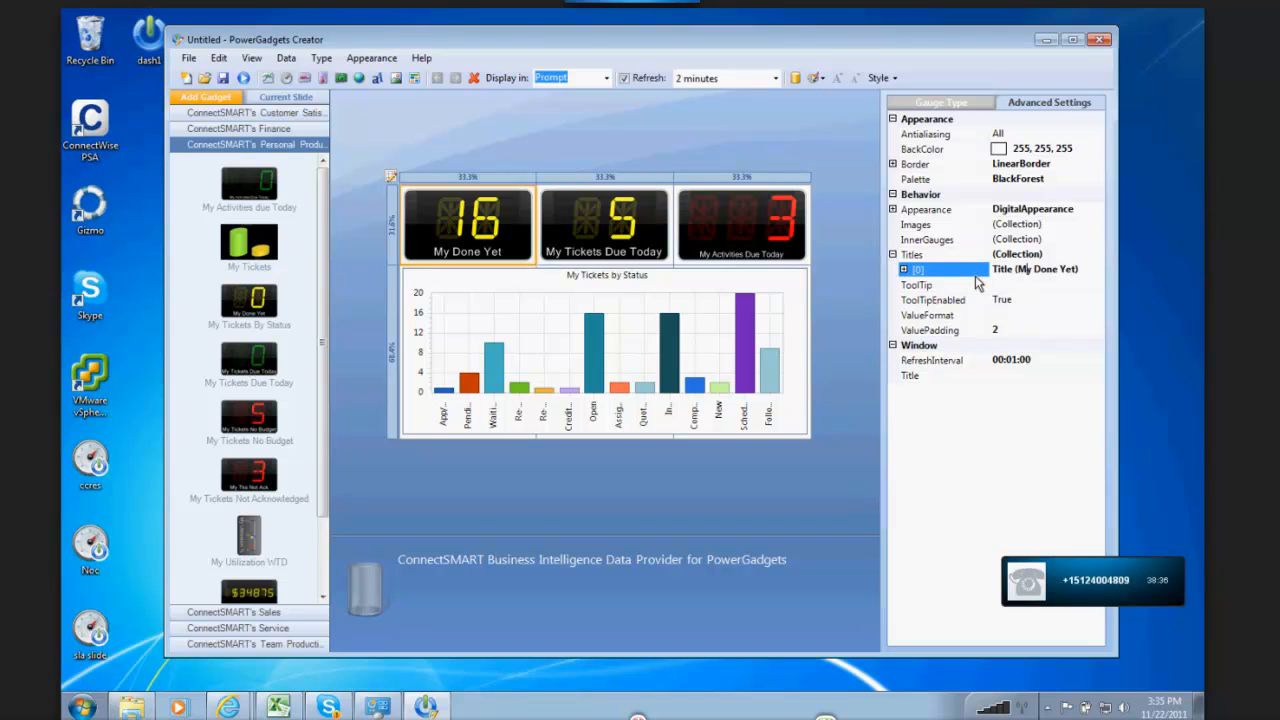
{"action": "left_click", "coordinate": [903, 269]}
{"action": "left_click", "coordinate": [1048, 344]}
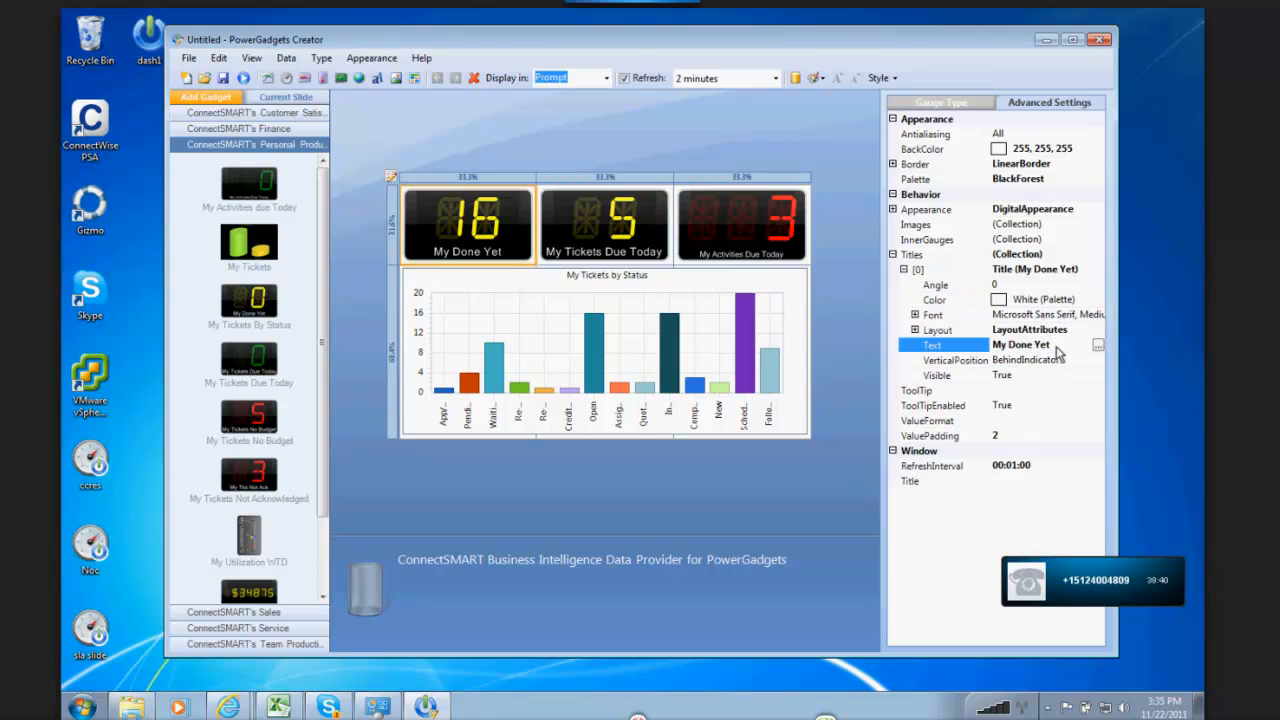
{"action": "left_click", "coordinate": [917, 348]}
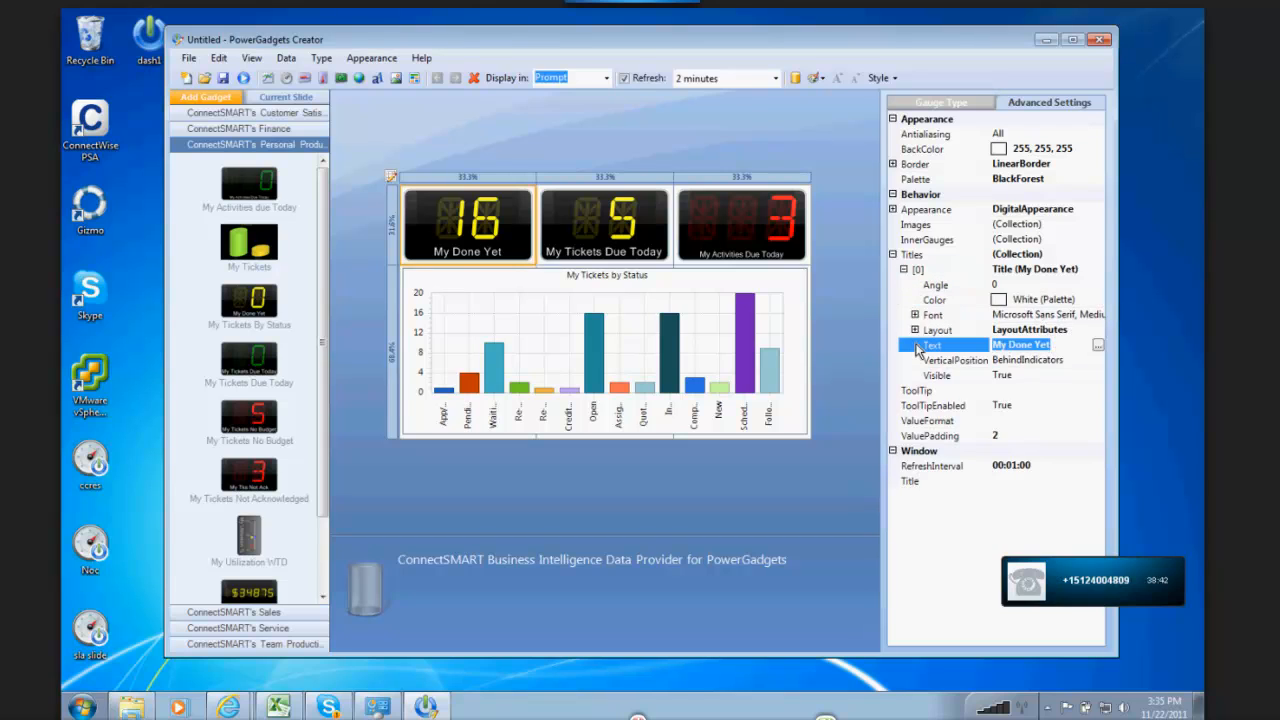
{"action": "type", "text": "In Progress"}
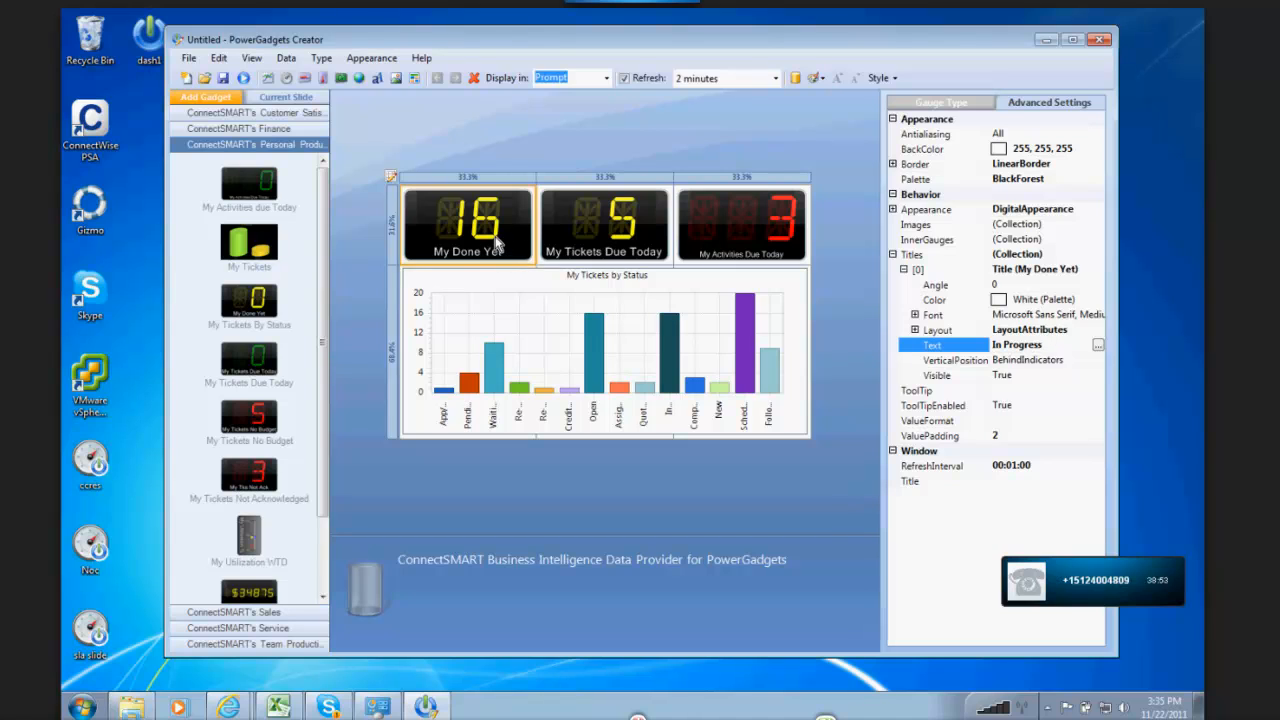
{"action": "key", "text": "Return"}
{"action": "left_click", "coordinate": [968, 362]}
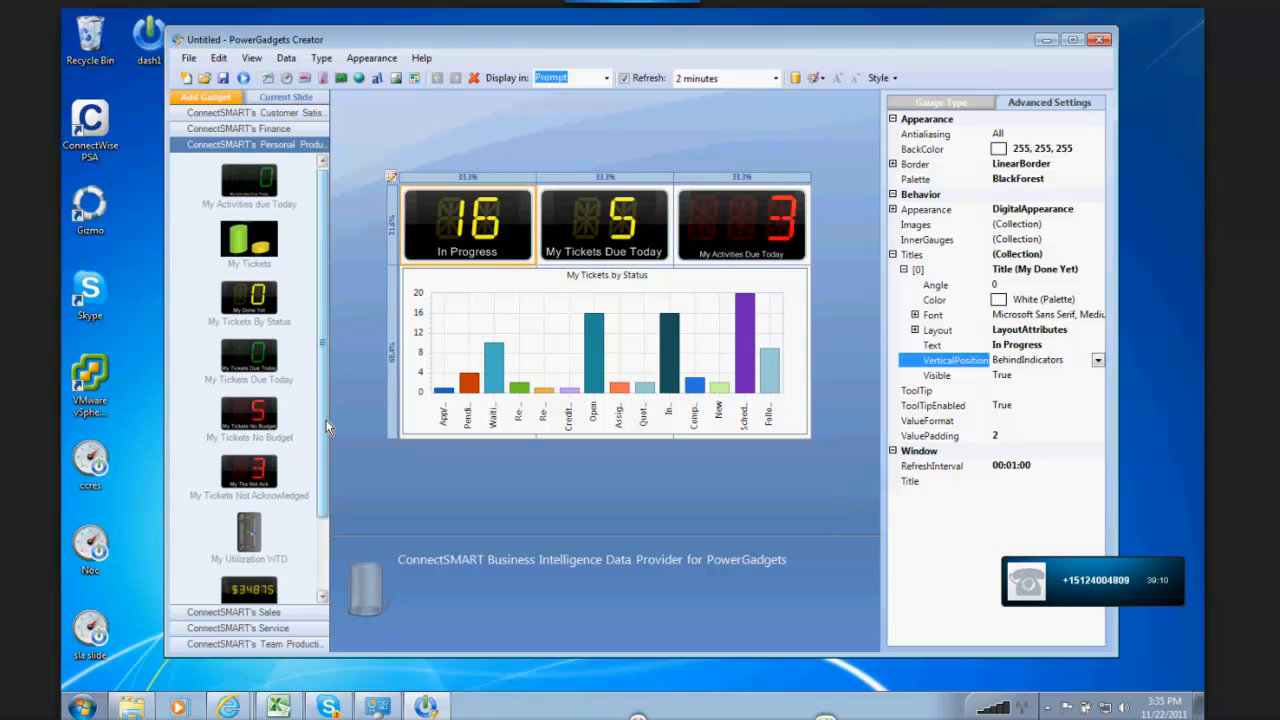
Step: Look through the remaining Personal Productivity gadgets and those in ConnectSMART's Sales and Service categories
{"action": "scroll", "coordinate": [186, 272], "scroll_direction": "down", "scroll_amount": 2}
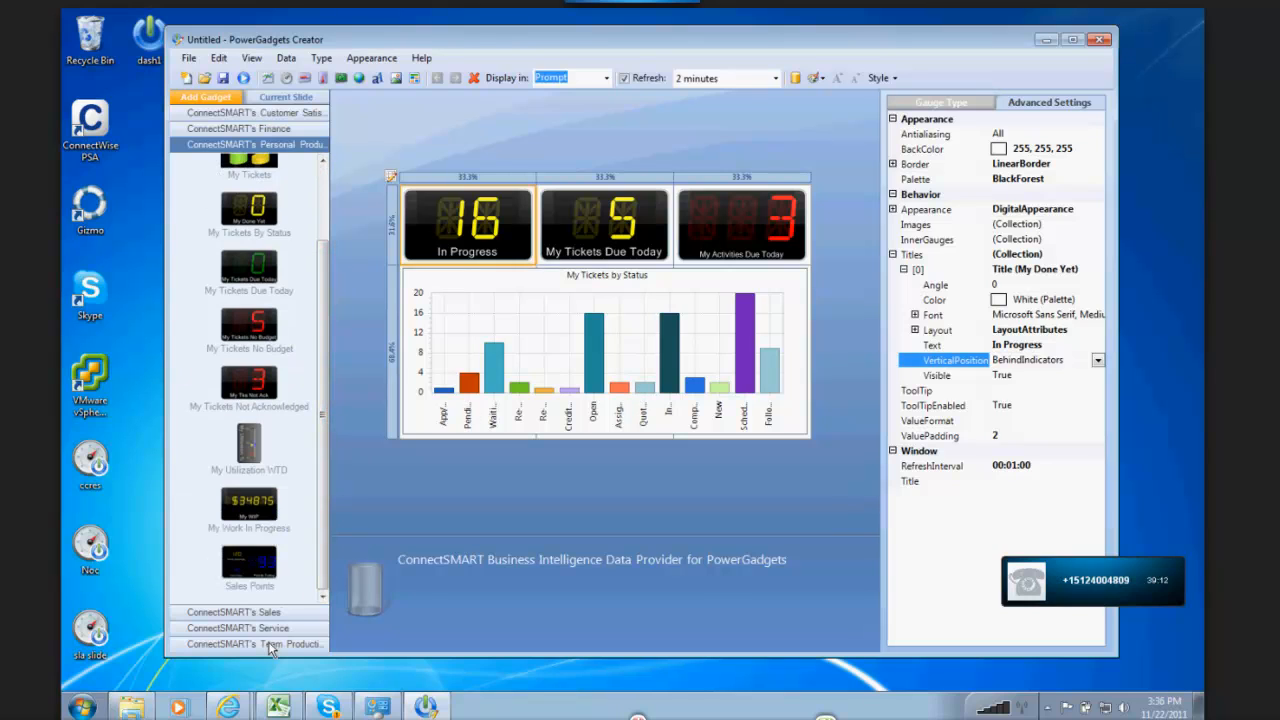
{"action": "left_click", "coordinate": [283, 613]}
{"action": "scroll", "coordinate": [320, 373], "scroll_direction": "up", "scroll_amount": 2}
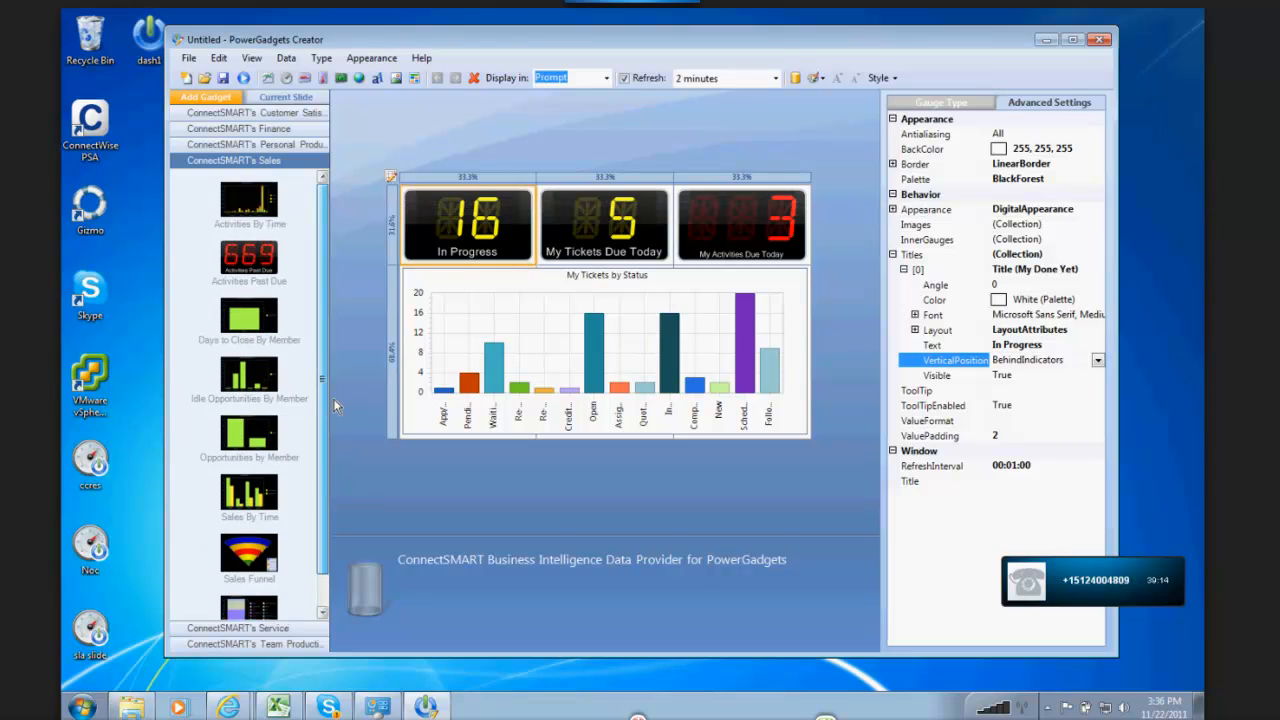
{"action": "scroll", "coordinate": [320, 373], "scroll_direction": "down", "scroll_amount": 1}
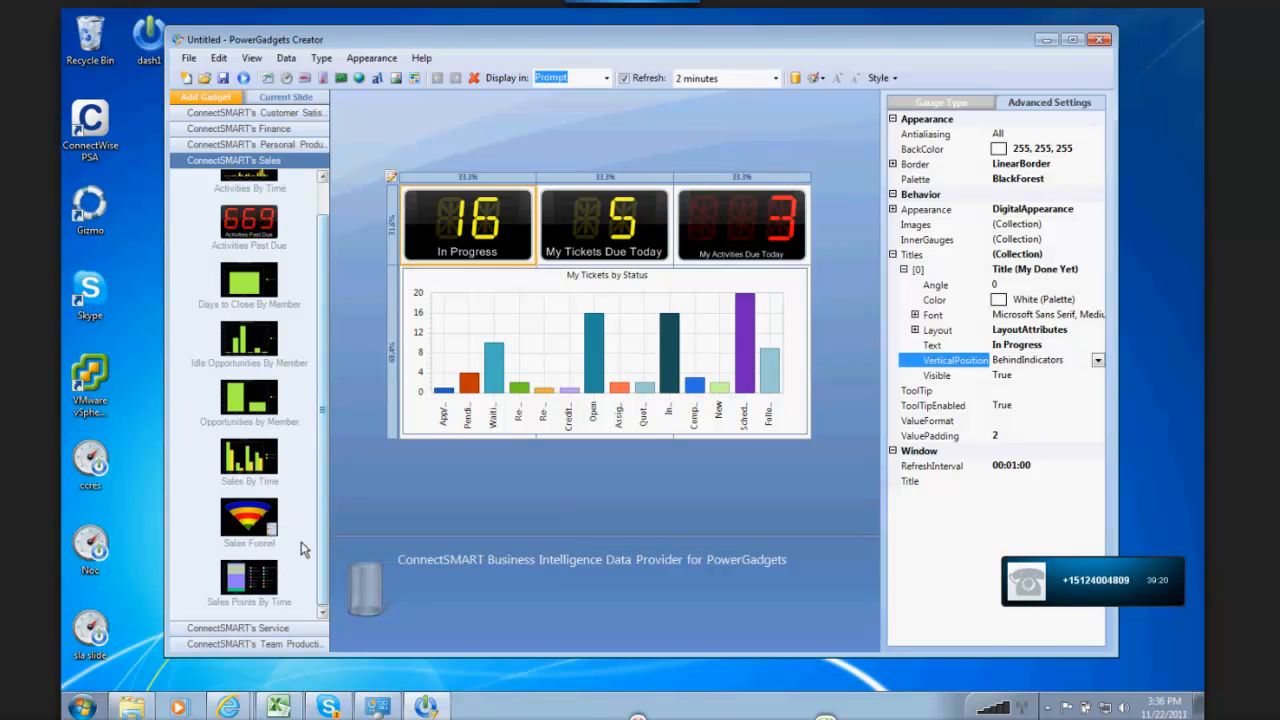
{"action": "left_click", "coordinate": [275, 628]}
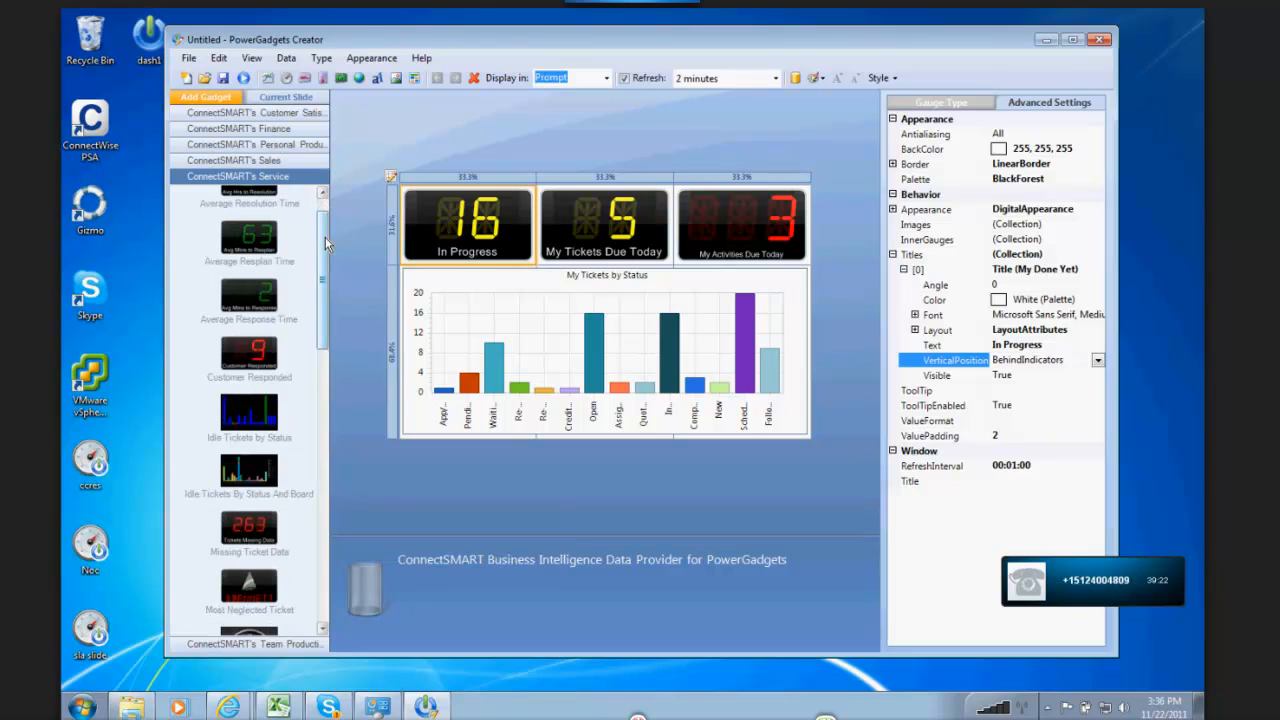
Step: Start a new project without saving the current one, and add the Most Neglected Ticket gadget from ConnectSMART's Service category
{"action": "left_click_drag", "start_coordinate": [325, 237], "coordinate": [325, 365]}
{"action": "left_click", "coordinate": [184, 80]}
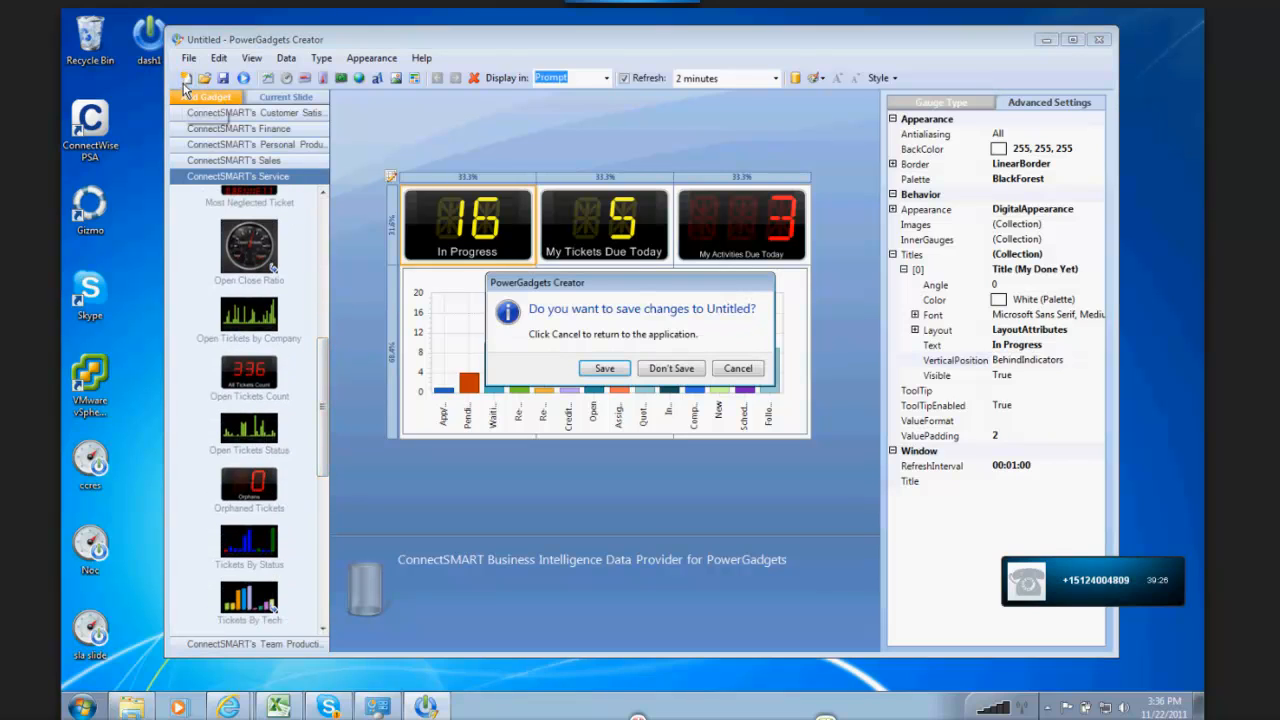
{"action": "left_click", "coordinate": [667, 368]}
{"action": "left_click_drag", "start_coordinate": [326, 436], "coordinate": [320, 366]}
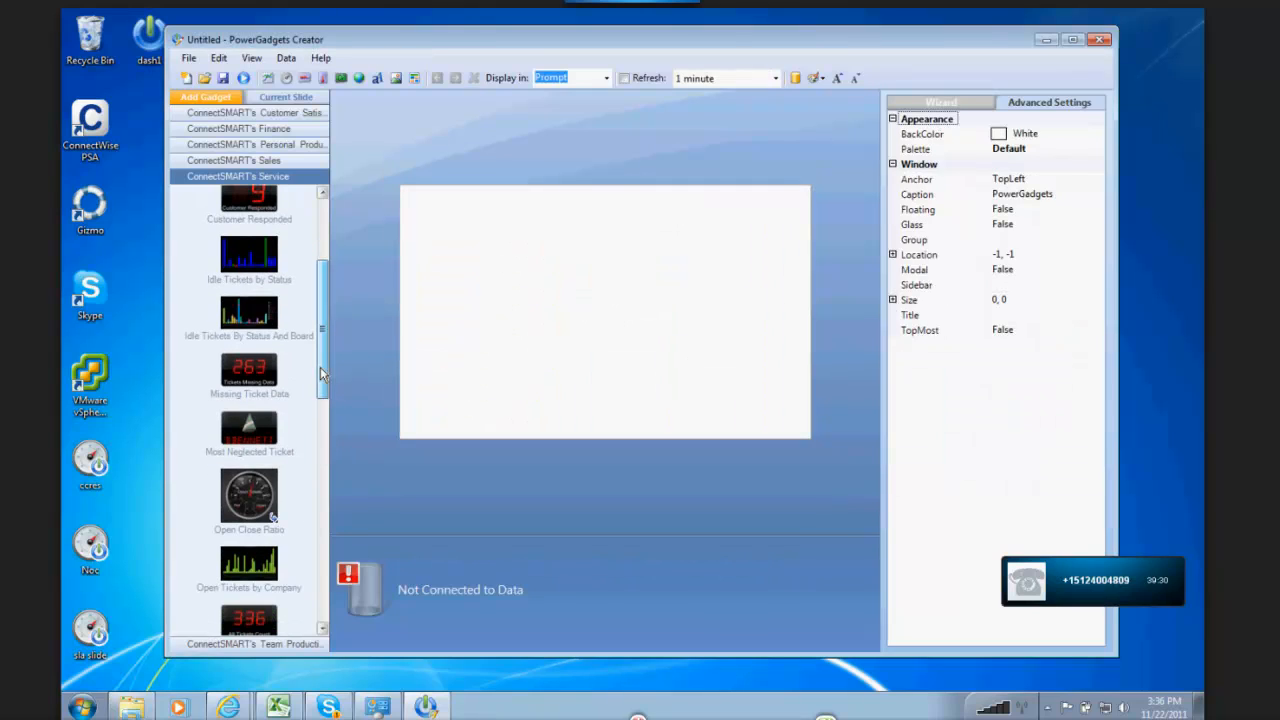
{"action": "double_click", "coordinate": [251, 430]}
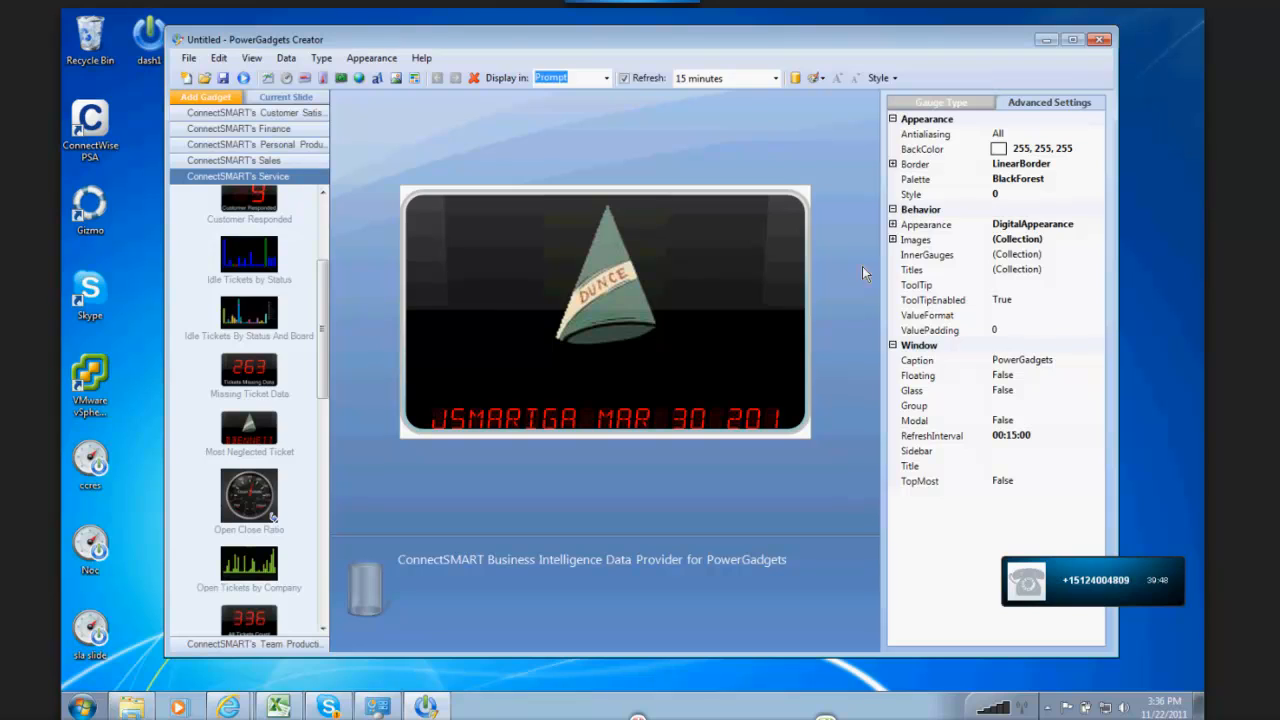
Step: Expand the bitmap image in the Most Neglected Ticket gadget's Images collection to examine its image properties
{"action": "left_click", "coordinate": [893, 239]}
{"action": "left_click", "coordinate": [1056, 258]}
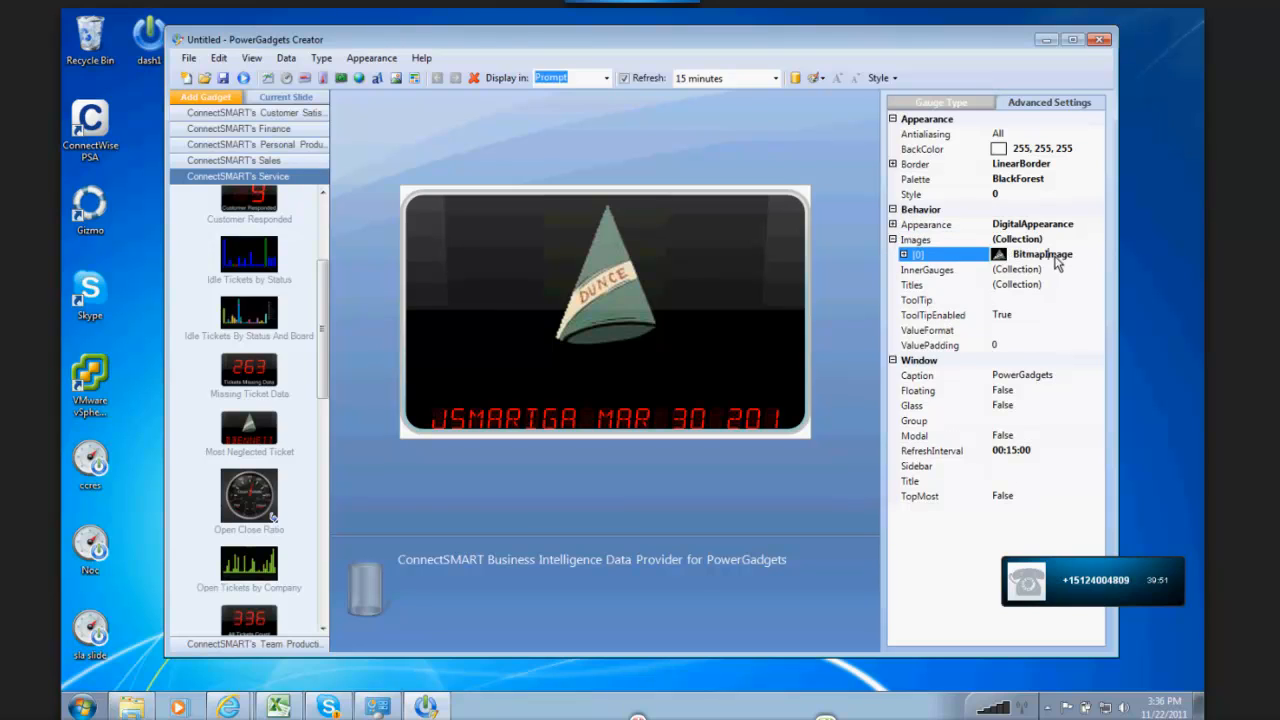
{"action": "left_click", "coordinate": [905, 256]}
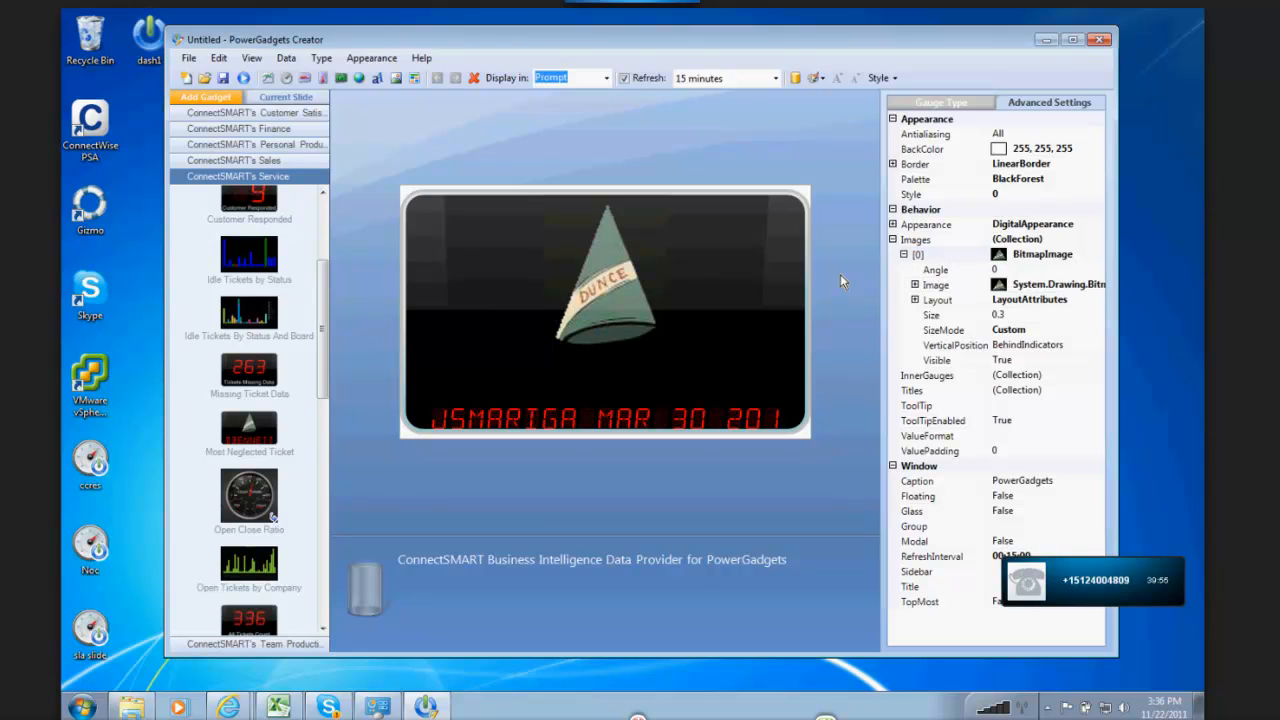
{"action": "left_click", "coordinate": [922, 286]}
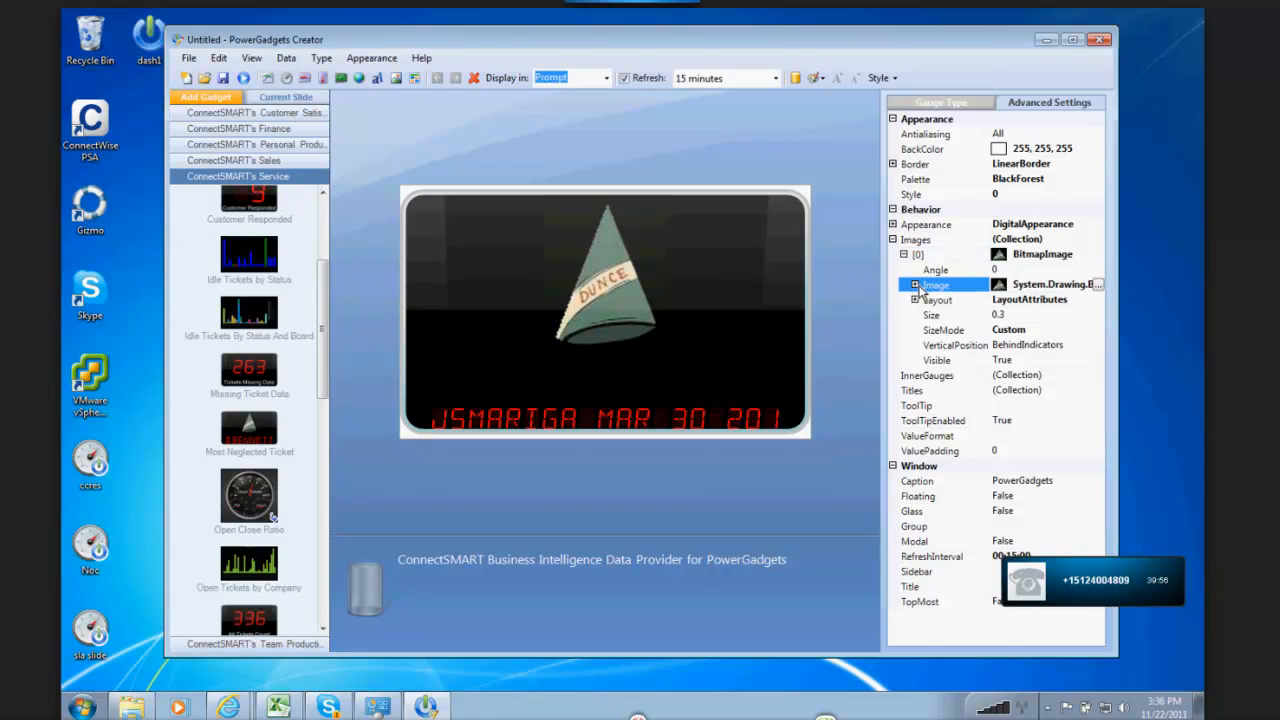
{"action": "left_click", "coordinate": [915, 285]}
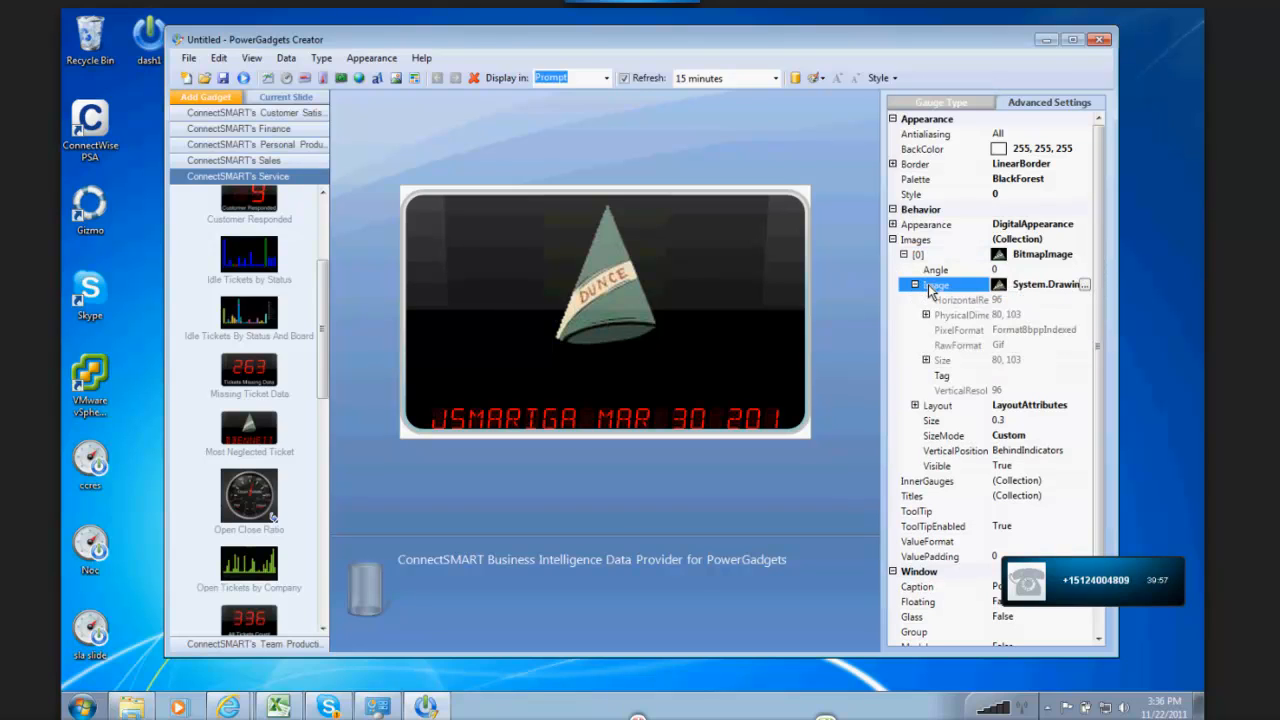
Step: Open the Image Editor for the dunce cap picture and its import file browser, and close both without importing a replacement
{"action": "left_click", "coordinate": [1091, 287]}
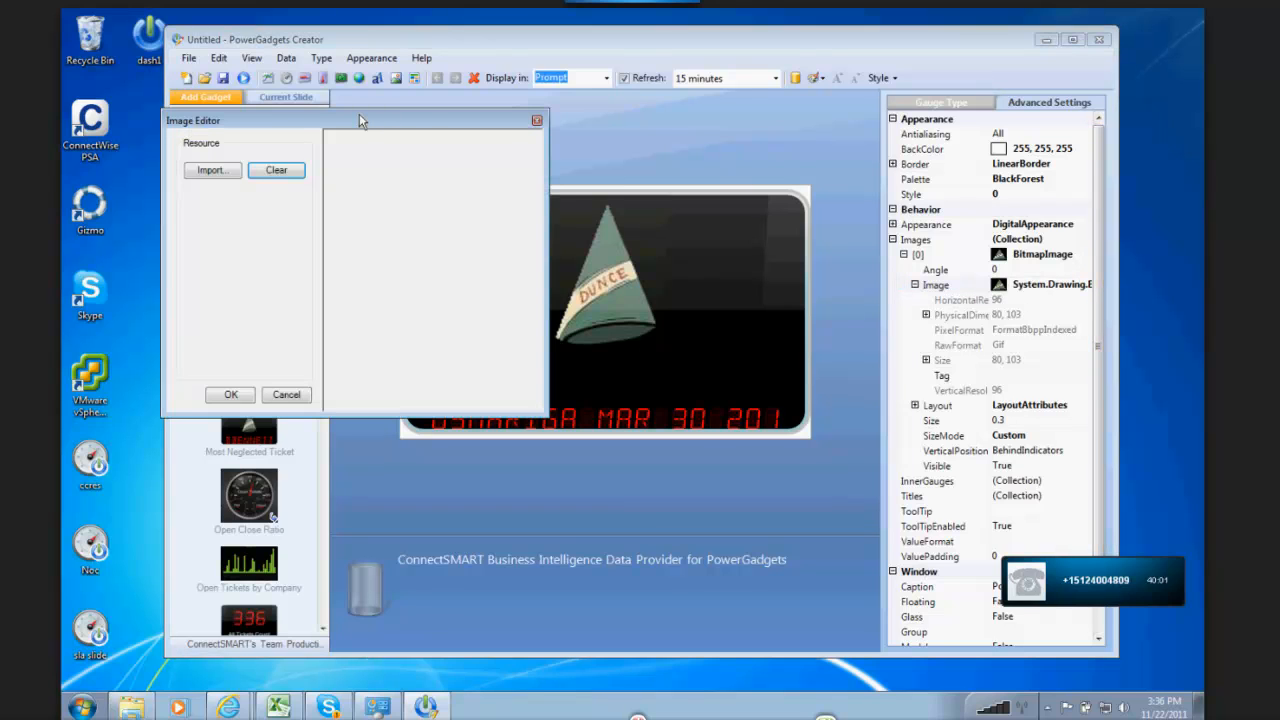
{"action": "left_click_drag", "start_coordinate": [361, 119], "coordinate": [743, 213]}
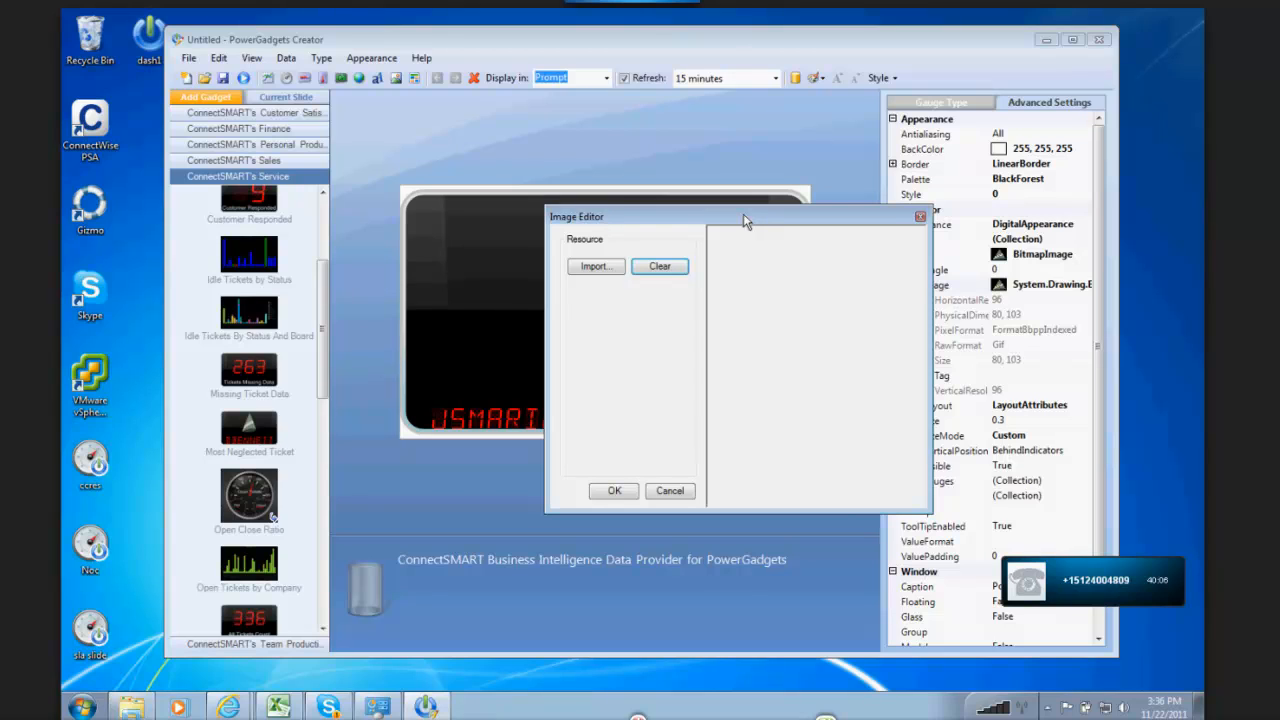
{"action": "left_click_drag", "start_coordinate": [743, 213], "coordinate": [825, 230]}
{"action": "left_click", "coordinate": [670, 286]}
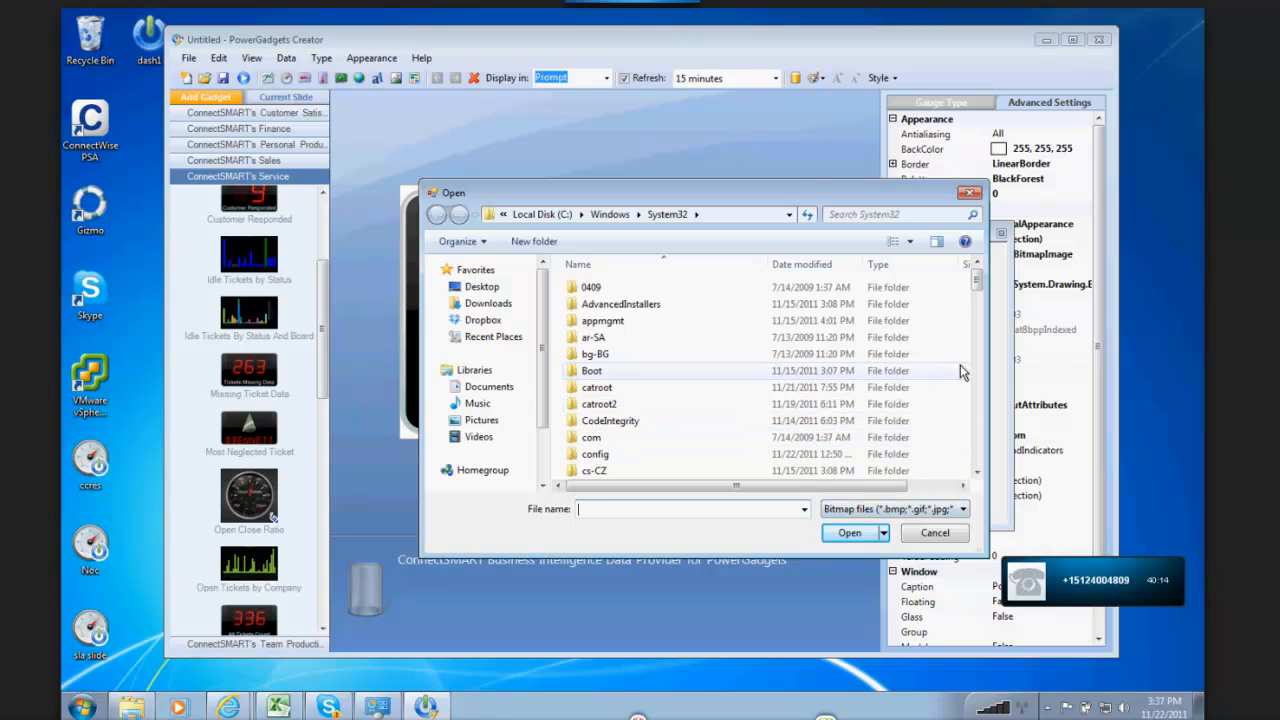
{"action": "left_click", "coordinate": [933, 536]}
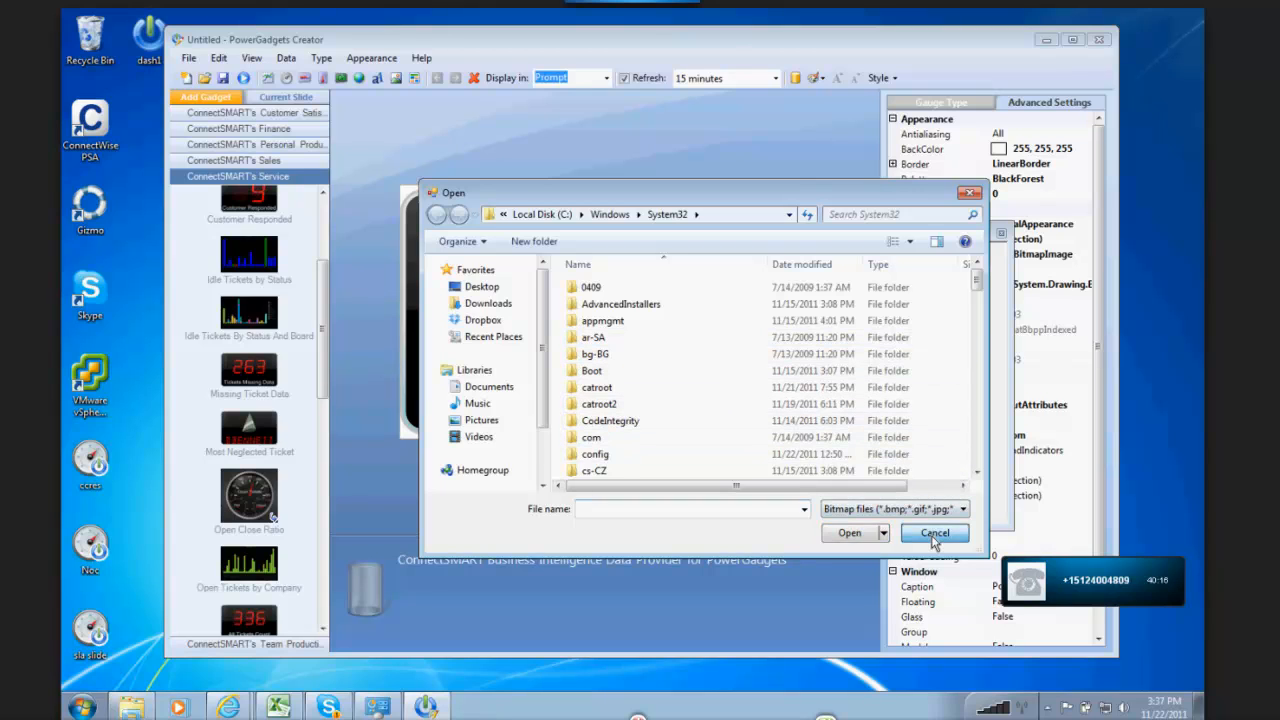
{"action": "left_click", "coordinate": [1001, 235]}
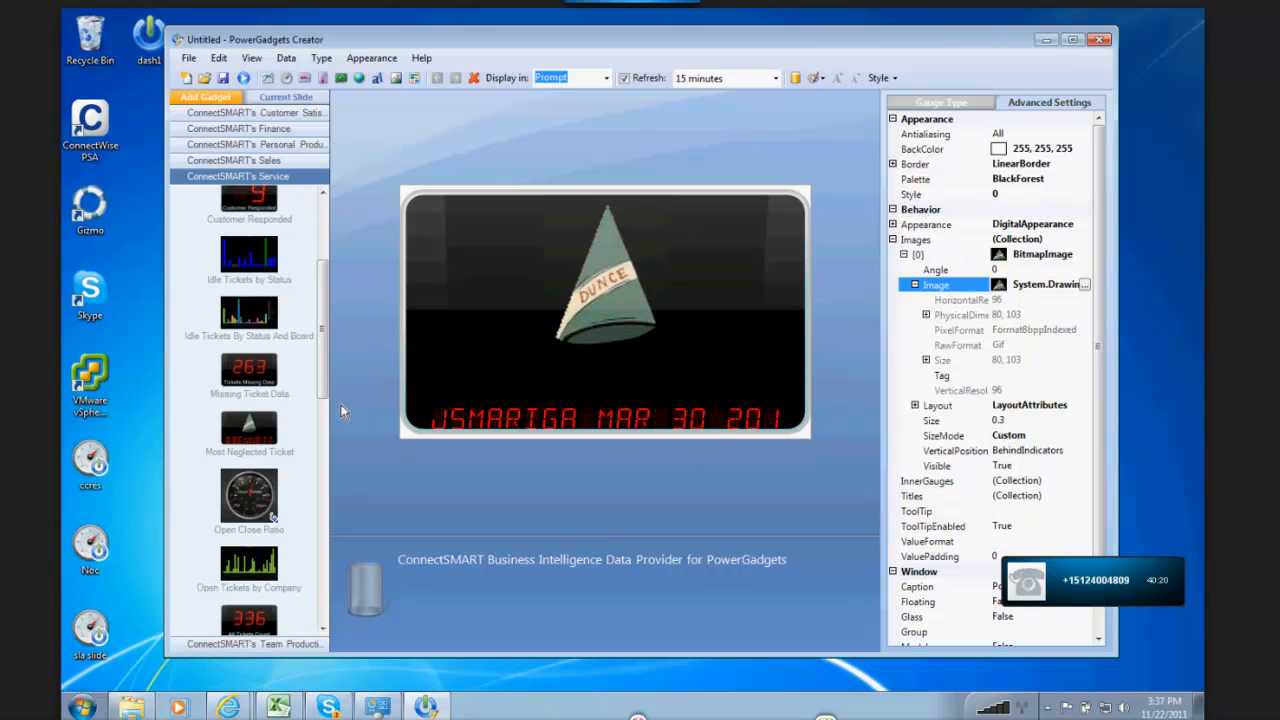
Step: Look through the remaining ConnectSMART Service gadgets and those in the Team Productivity category
{"action": "scroll", "coordinate": [329, 453], "scroll_direction": "down", "scroll_amount": 3}
{"action": "scroll", "coordinate": [332, 479], "scroll_direction": "down", "scroll_amount": 6}
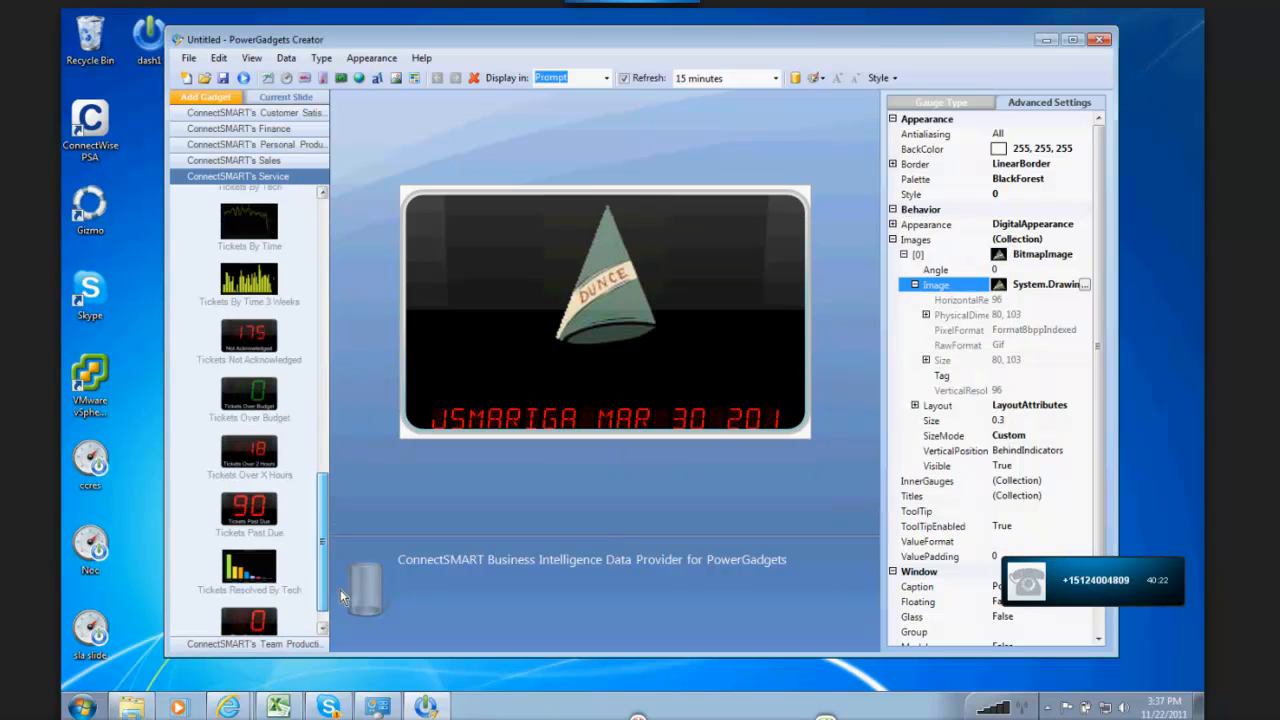
{"action": "left_click", "coordinate": [290, 644]}
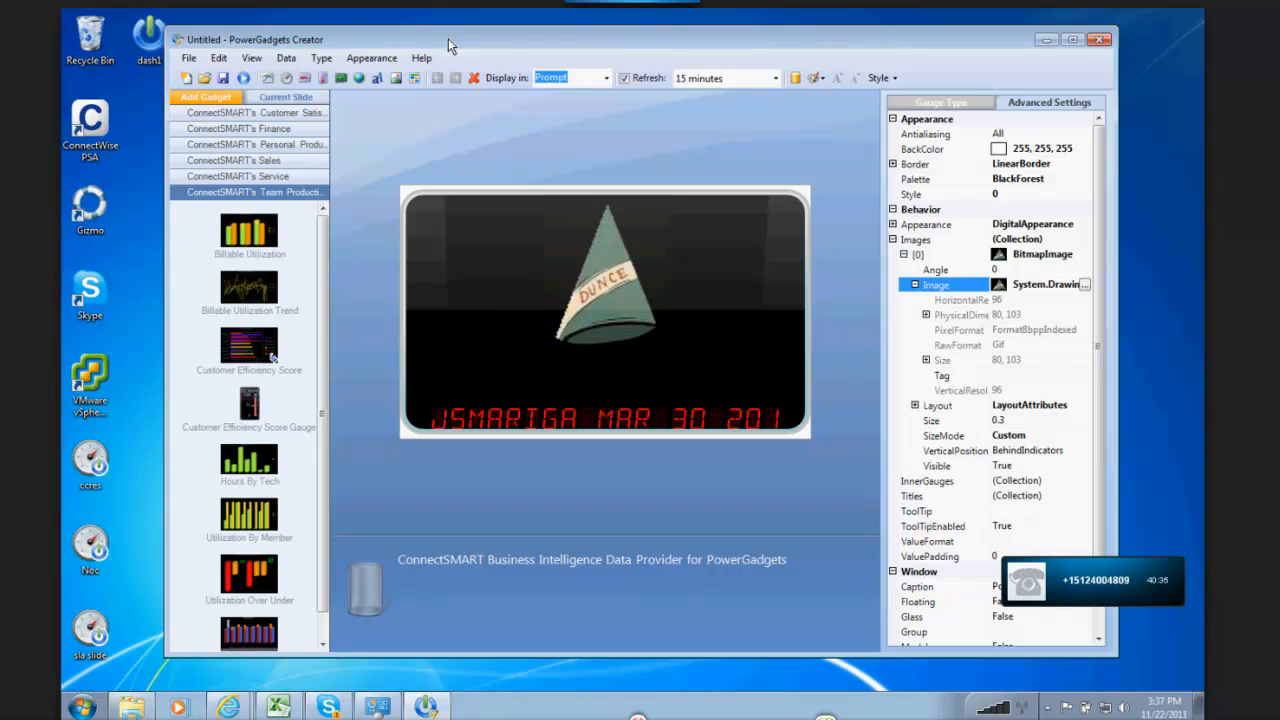
{"action": "left_click_drag", "start_coordinate": [448, 40], "coordinate": [474, 38]}
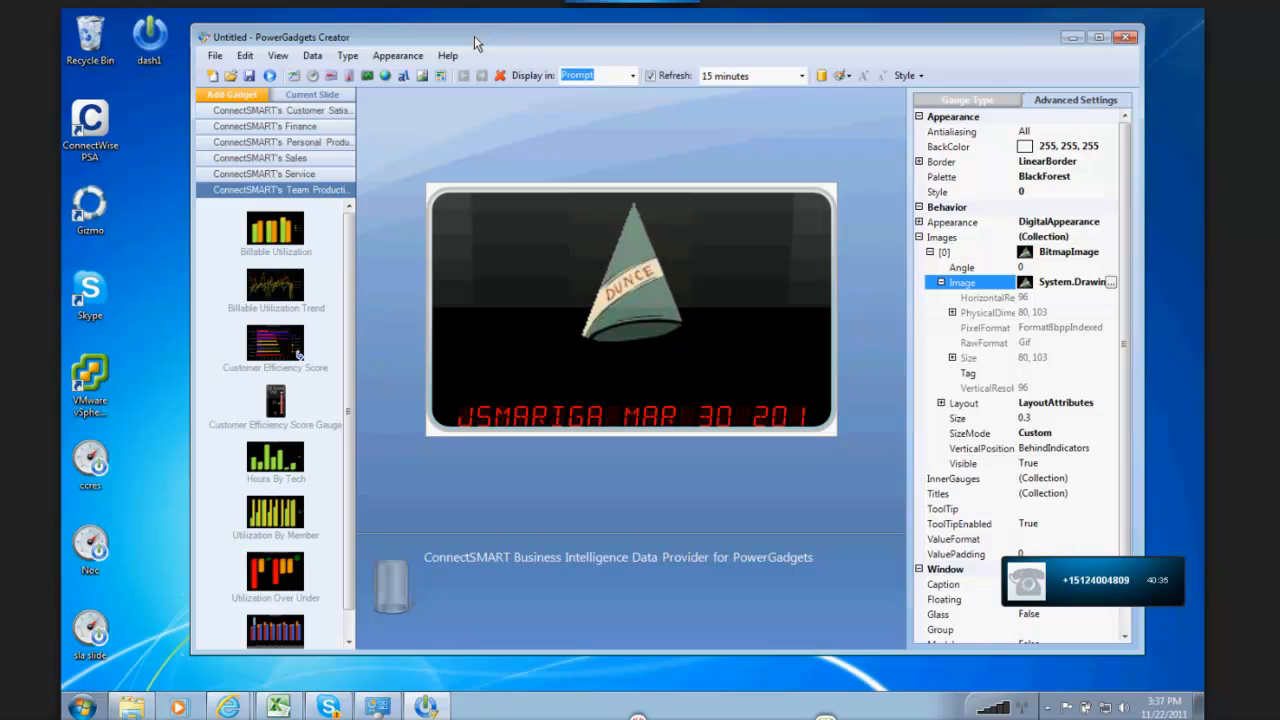
{"action": "left_click_drag", "start_coordinate": [474, 36], "coordinate": [508, 28]}
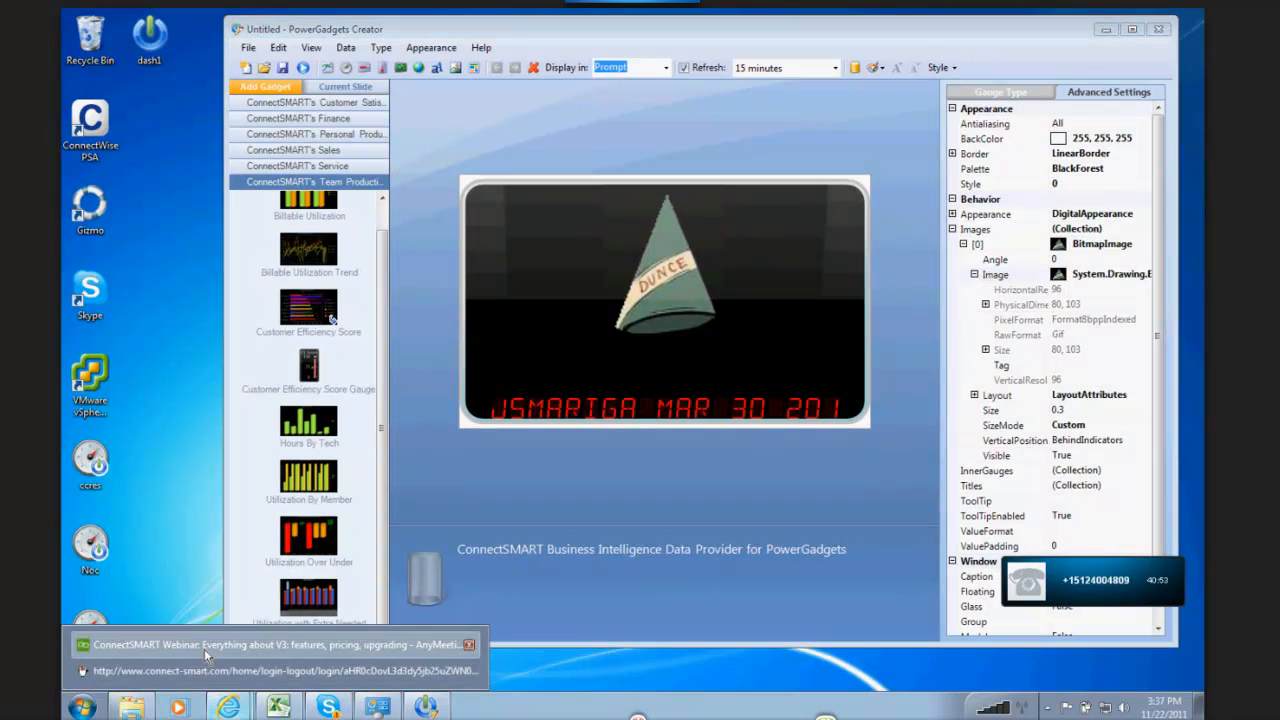
Step: Switch to the ConnectSMART webinar in AnyMeeting and stop the screen sharing
{"action": "left_click", "coordinate": [204, 649]}
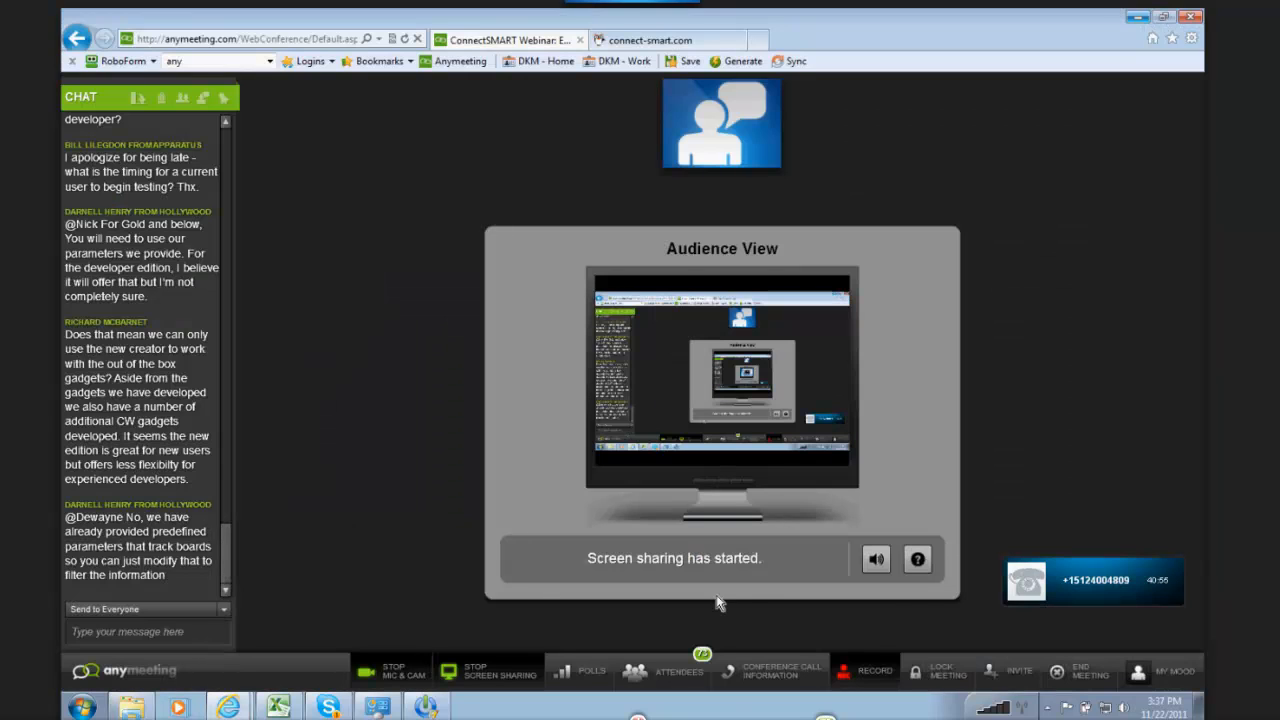
{"action": "left_click", "coordinate": [466, 676]}
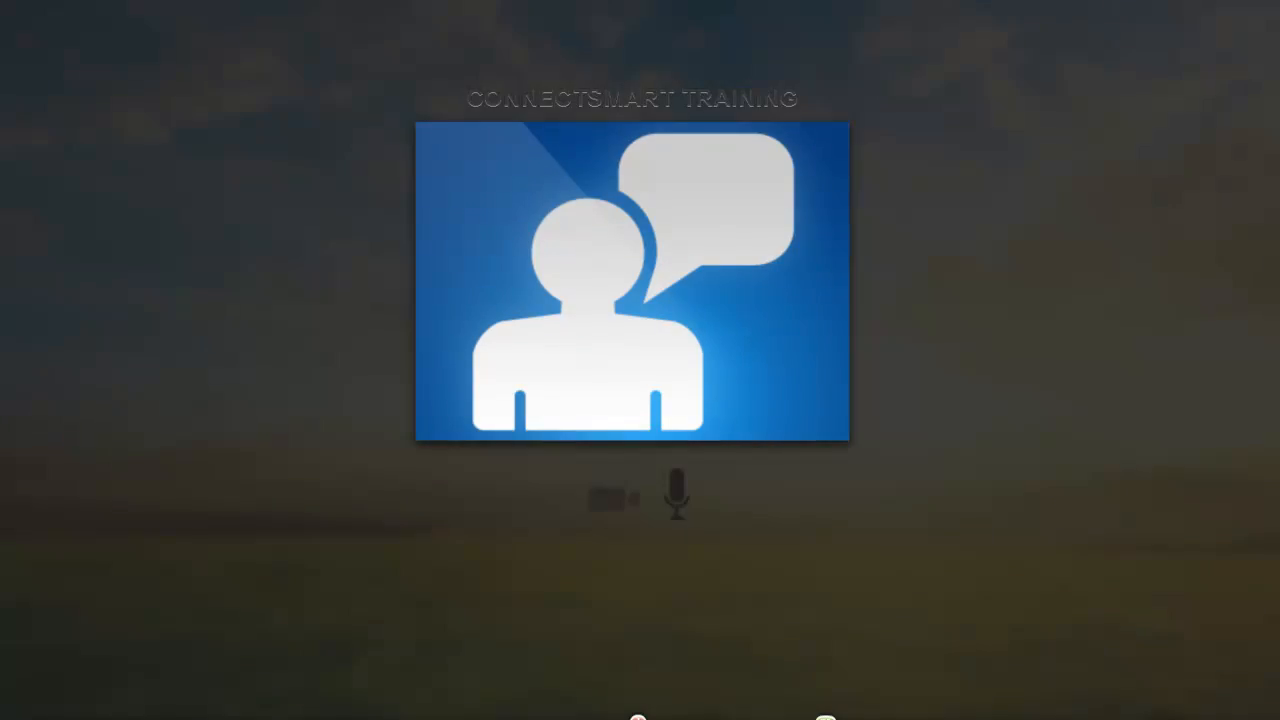